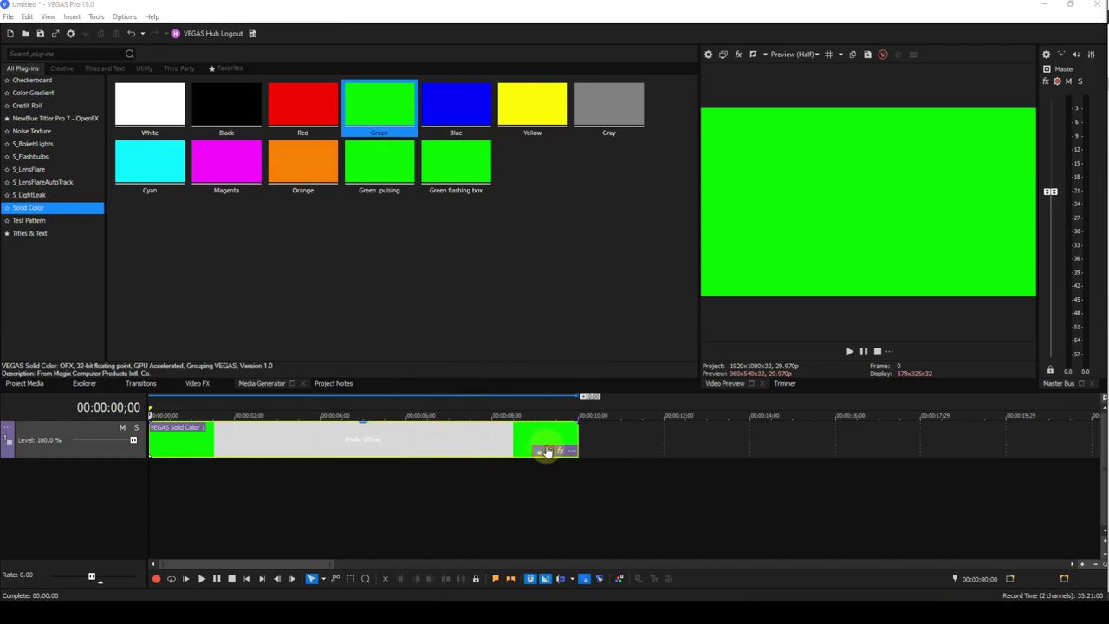
Open Pan/Crop for the green solid color event on the timeline and enable its mask.
left_click(541, 451)
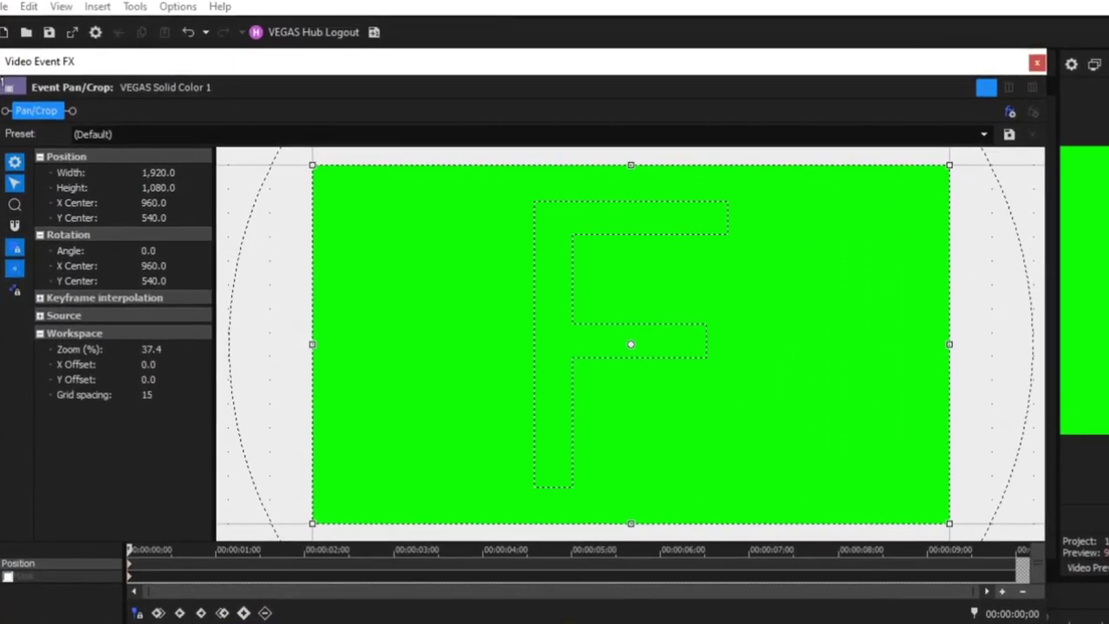
left_click(8, 578)
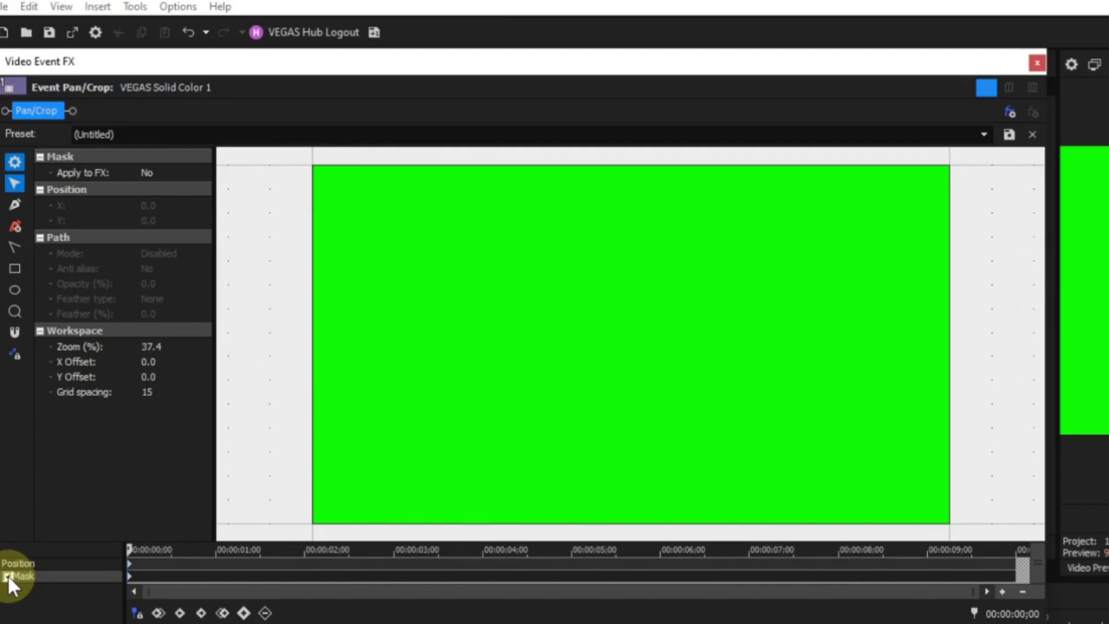
Draw a rectangular mask centered at about X 699, Y 587, and practice selecting its right-edge points and its whole path.
left_click(16, 271)
left_click_drag(480, 310, 610, 410)
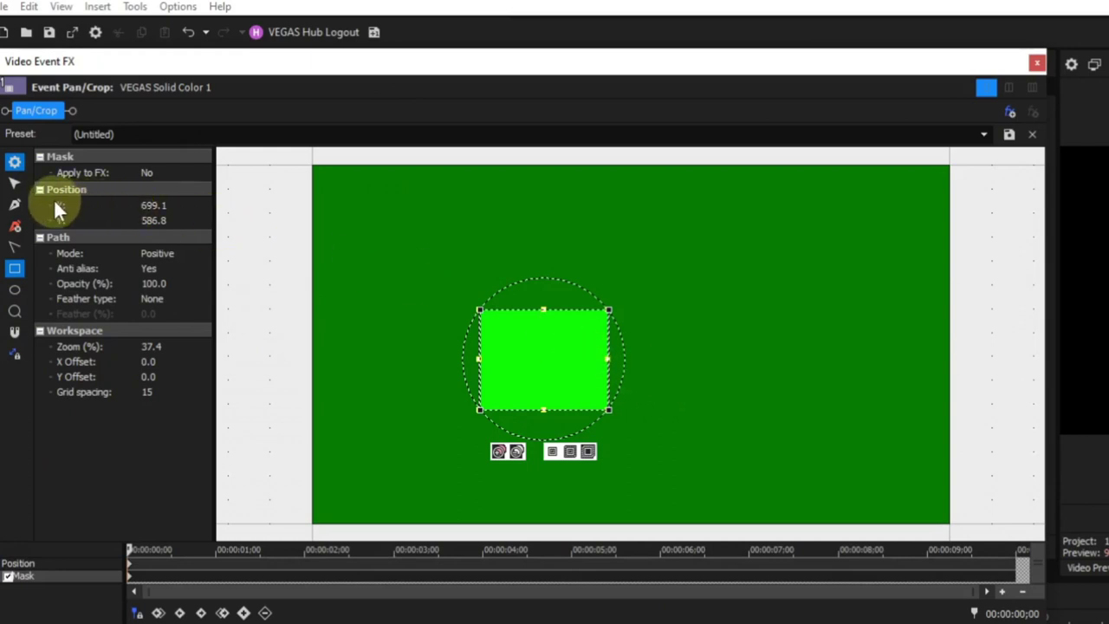
left_click(14, 182)
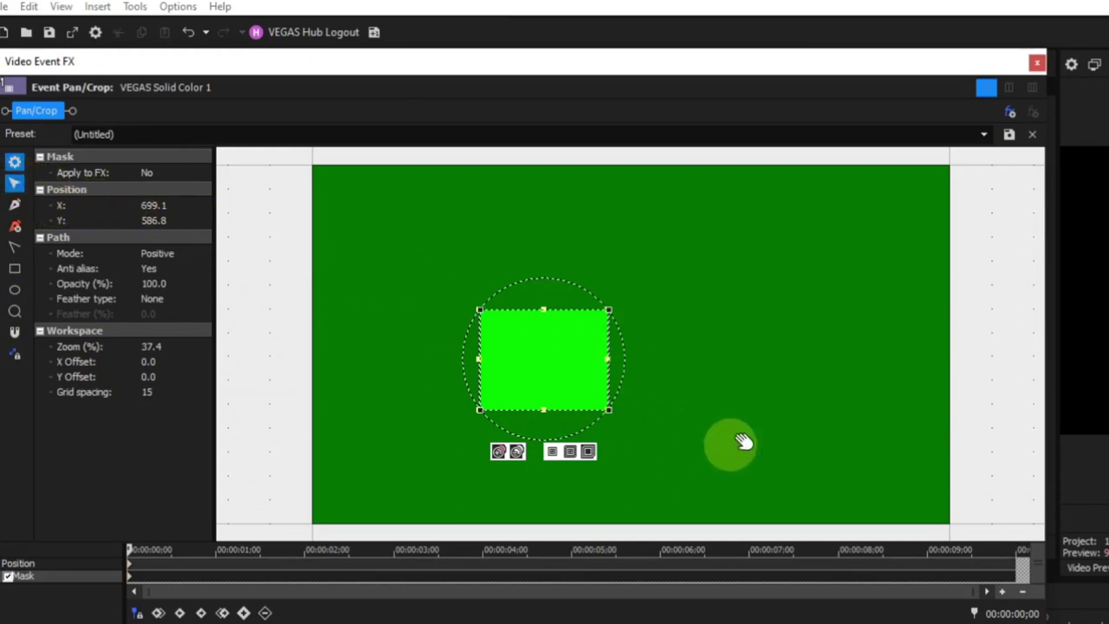
left_click(736, 364)
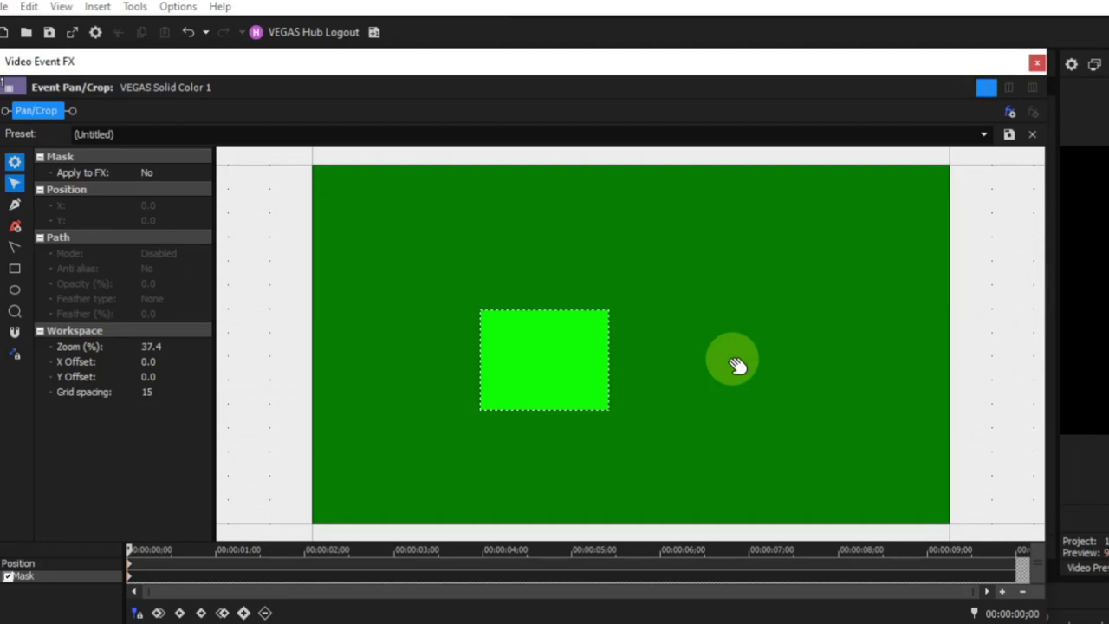
left_click(610, 376)
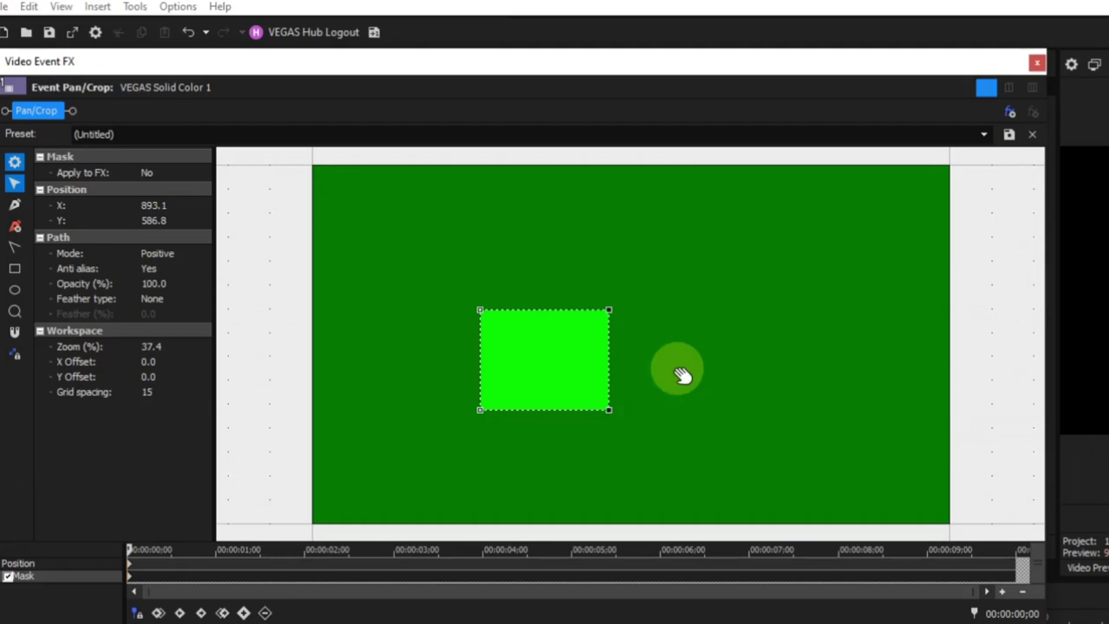
left_click(611, 374)
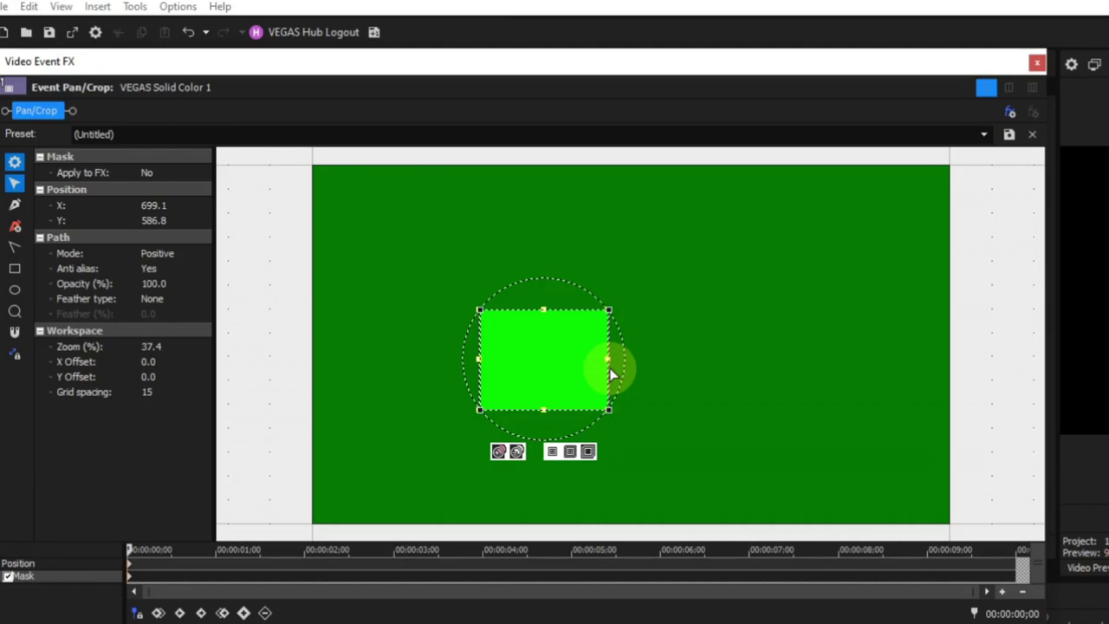
Reset the mask, and hide and restore the mask properties.
right_click(759, 321)
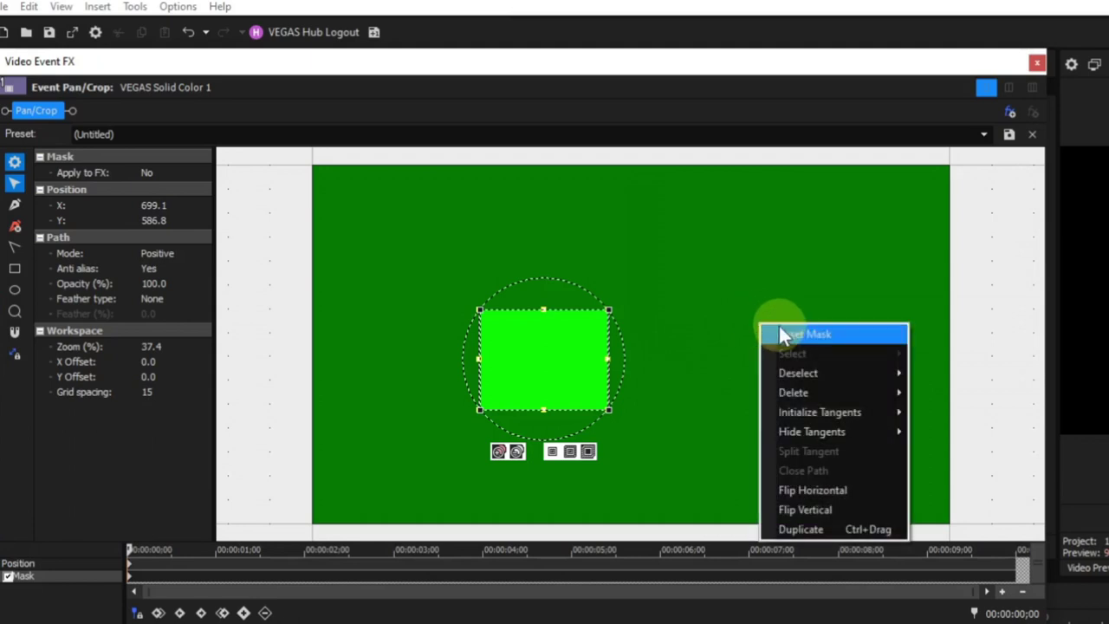
left_click(780, 334)
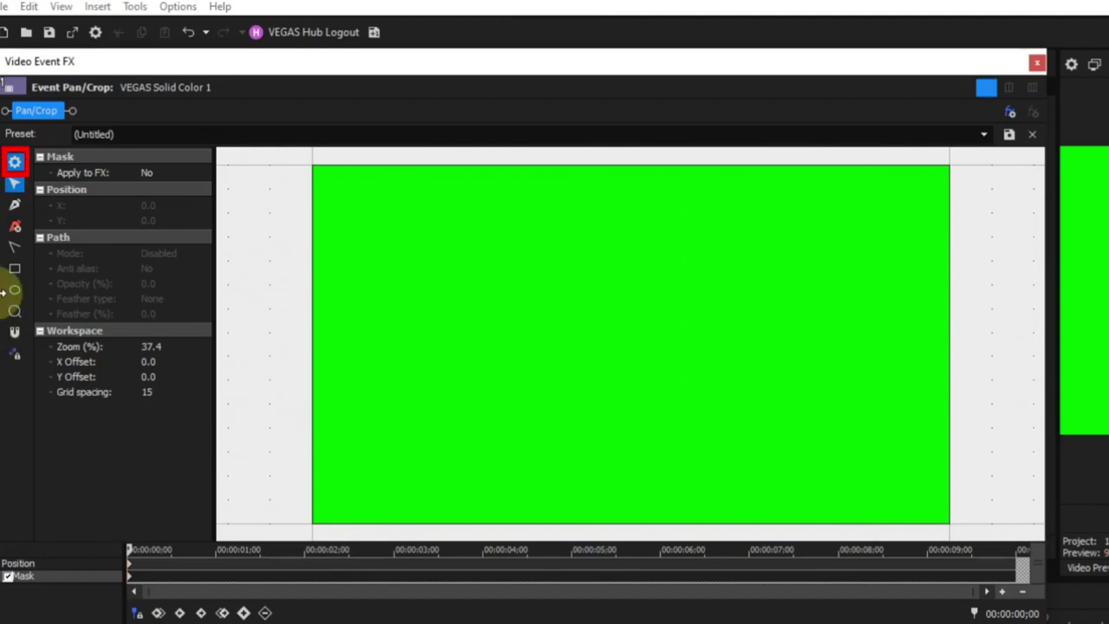
left_click(18, 171)
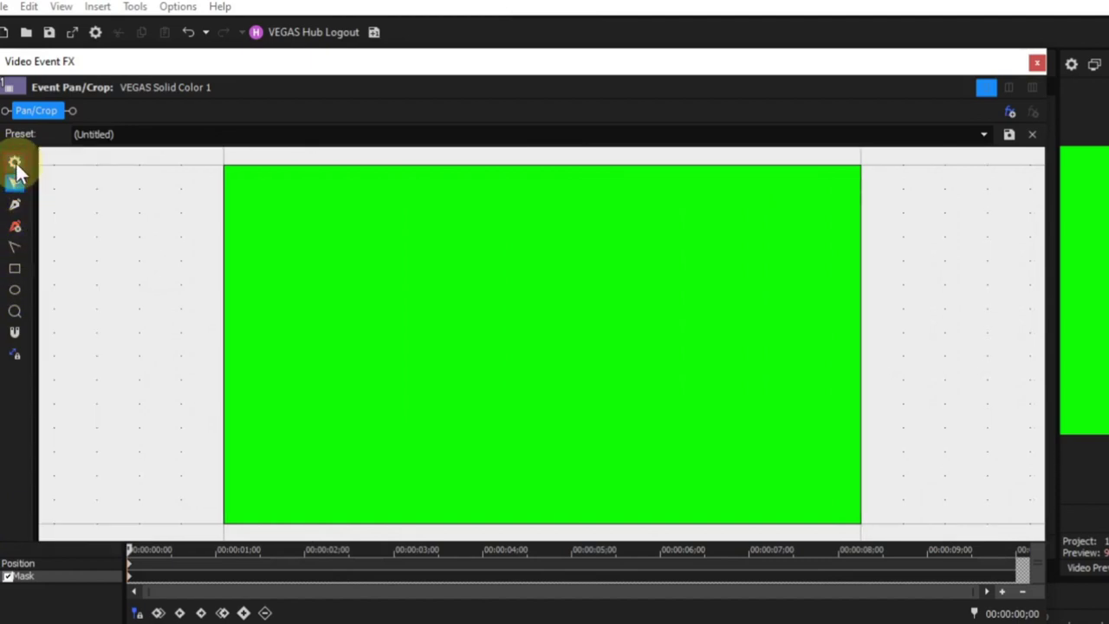
left_click(15, 163)
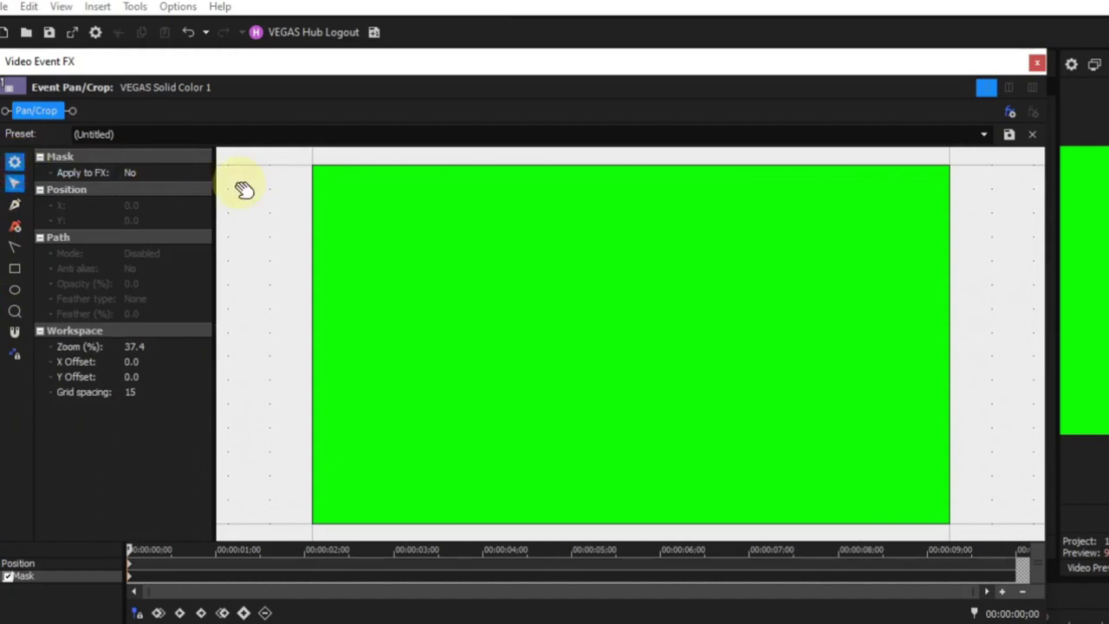
Draw a rectangular mask centered at about X 943, Y 544, and practice selecting its top-edge points and its whole path.
left_click(15, 269)
left_click_drag(552, 287, 698, 403)
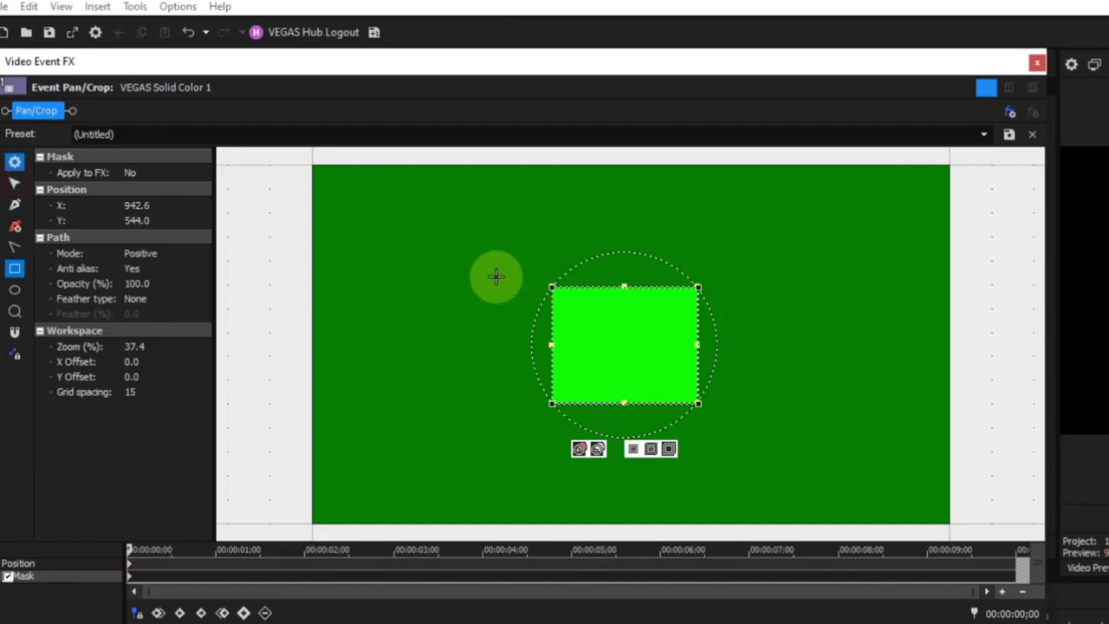
left_click(15, 183)
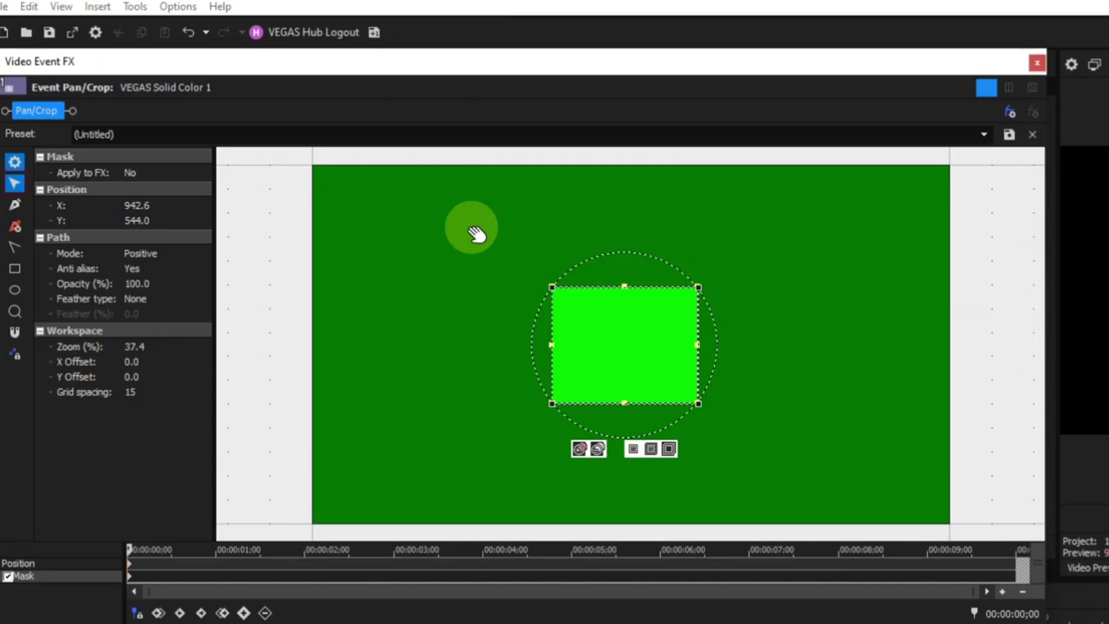
mouse_move(475, 234)
left_mouse_down()
mouse_move(446, 241)
mouse_move(445, 251)
mouse_move(480, 235)
mouse_move(468, 191)
mouse_move(460, 245)
mouse_move(468, 250)
mouse_move(473, 217)
mouse_move(466, 227)
mouse_move(485, 231)
left_mouse_up()
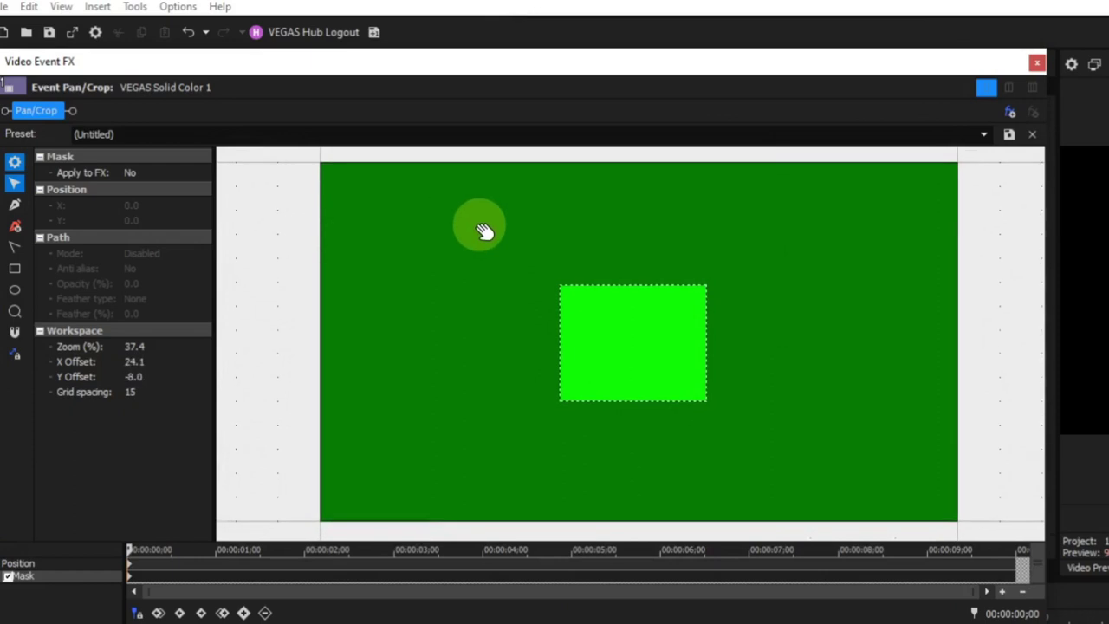
left_click(581, 293)
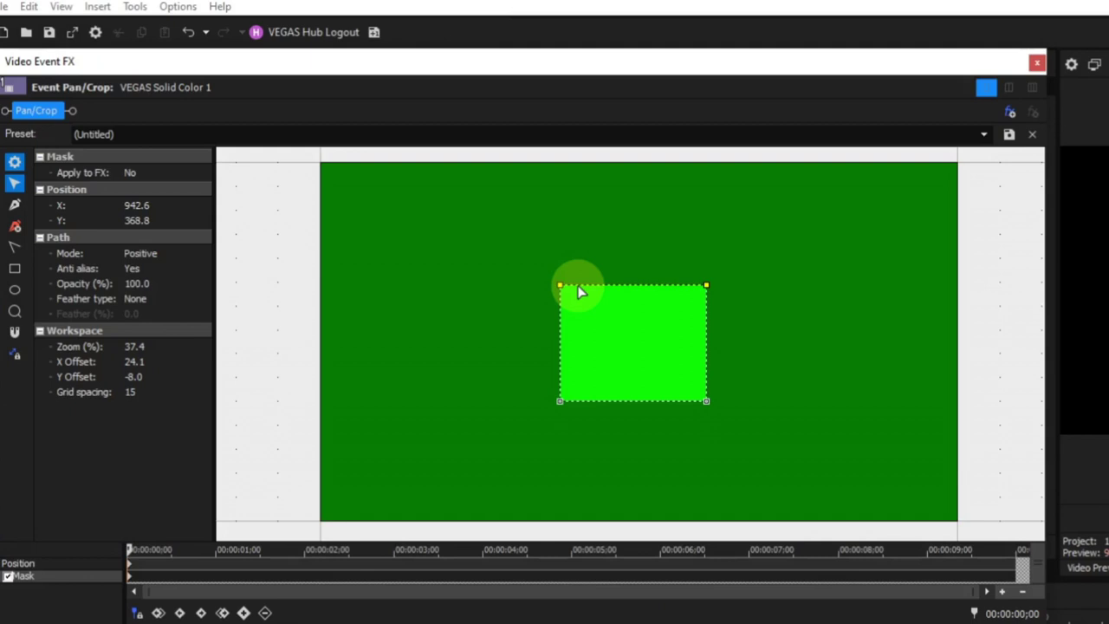
left_click(619, 250)
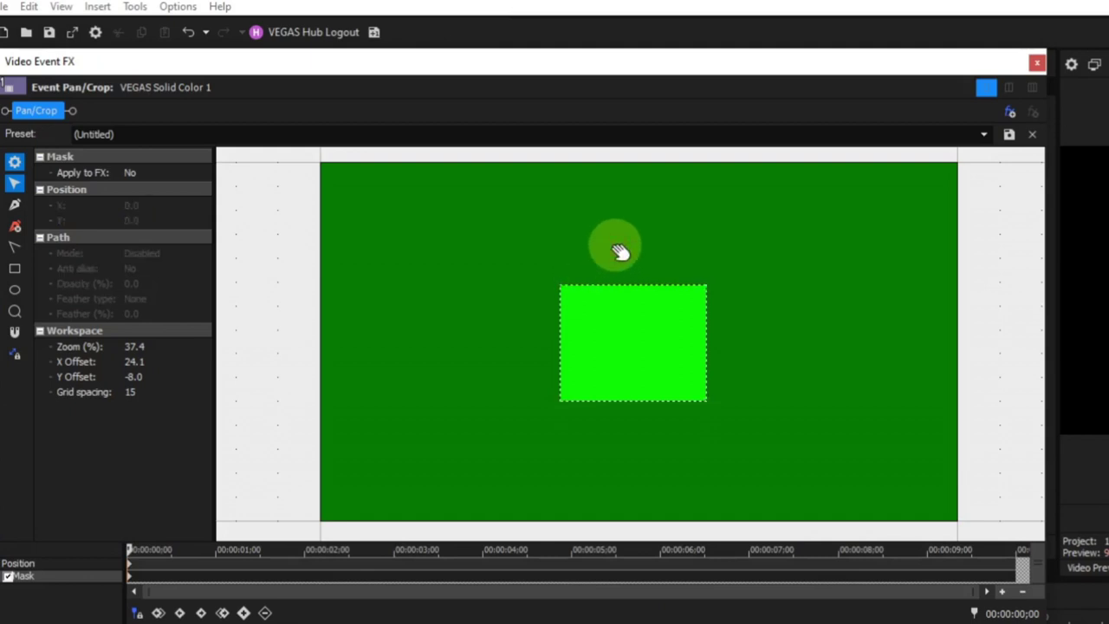
left_click(623, 288)
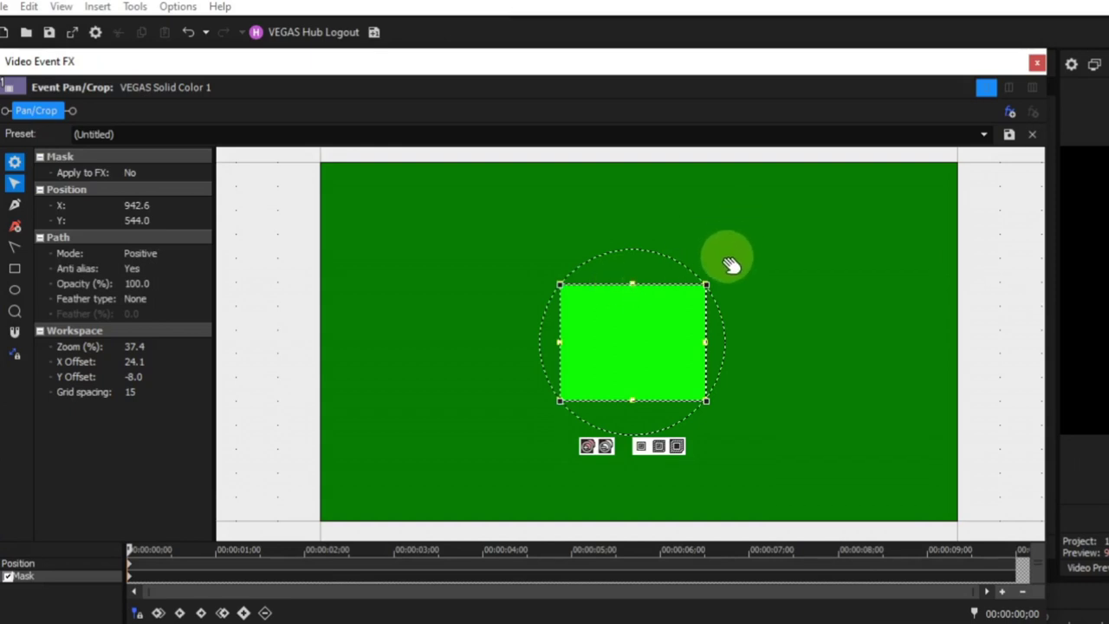
Transform the whole rectangular mask by moving, rotating and stretching it, placing its center at about X 1,039, Y 418.
left_click_drag(710, 286, 676, 245)
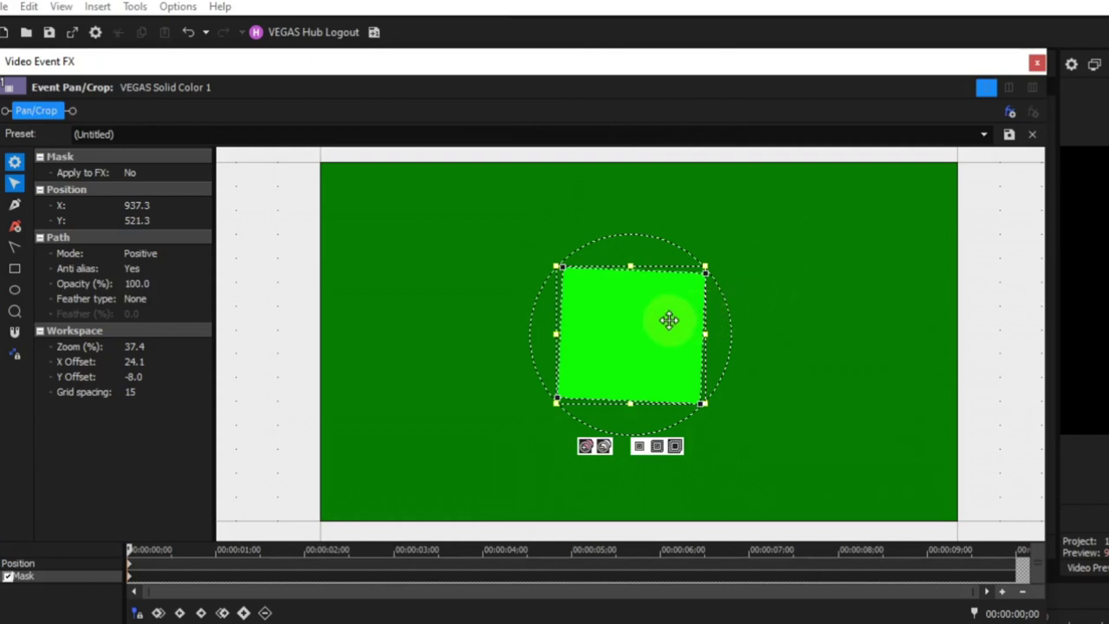
left_click_drag(651, 317, 674, 295)
mouse_move(743, 295)
left_mouse_down()
mouse_move(742, 279)
mouse_move(743, 295)
mouse_move(743, 280)
mouse_move(770, 306)
mouse_move(722, 304)
mouse_move(783, 304)
mouse_move(753, 303)
left_mouse_up()
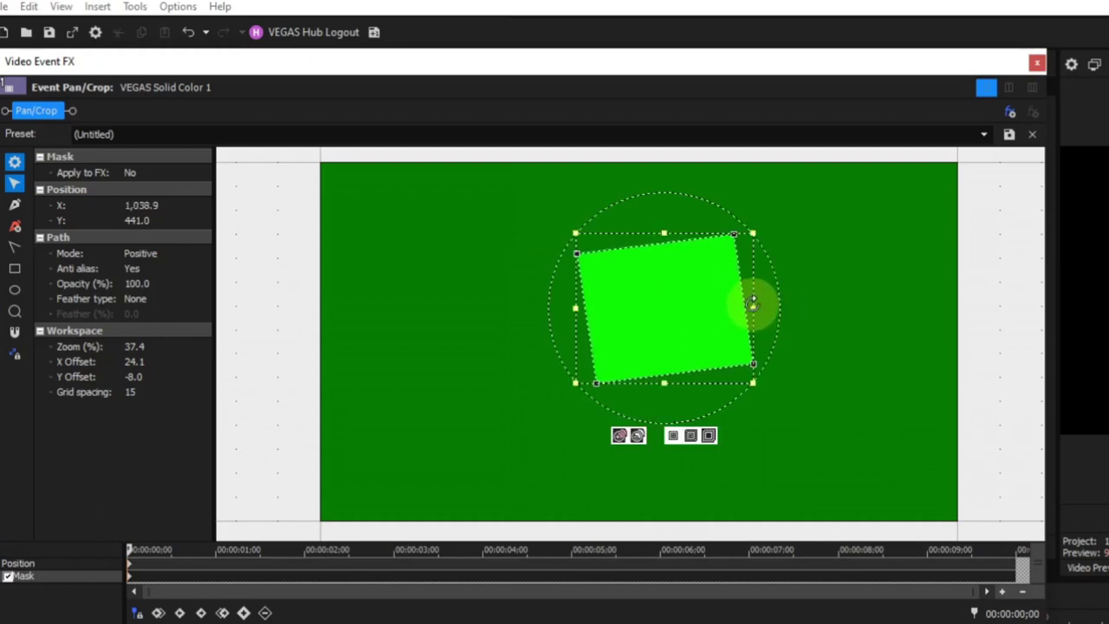
left_click_drag(664, 234, 658, 216)
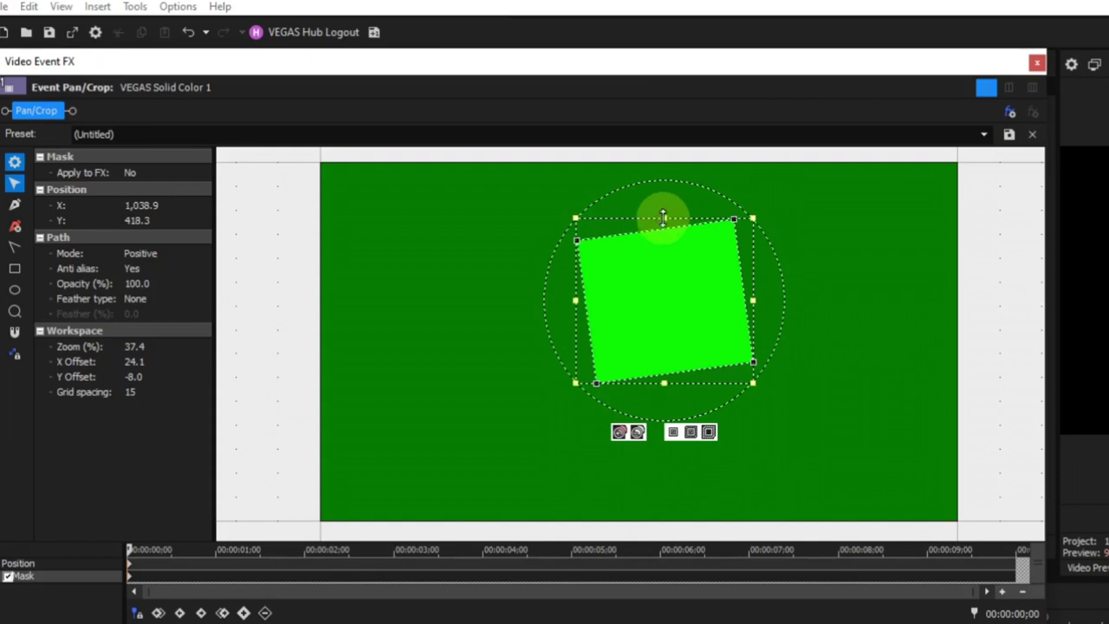
Reset the mask and draw a new rectangular mask centered at about X 896, Y 527.
right_click(843, 303)
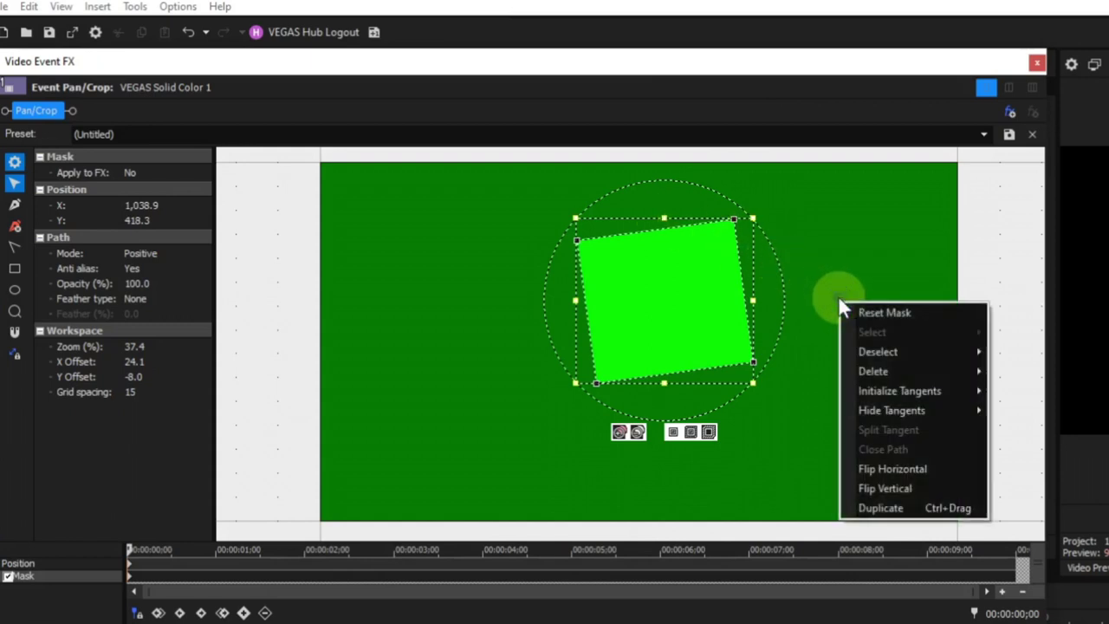
left_click(856, 309)
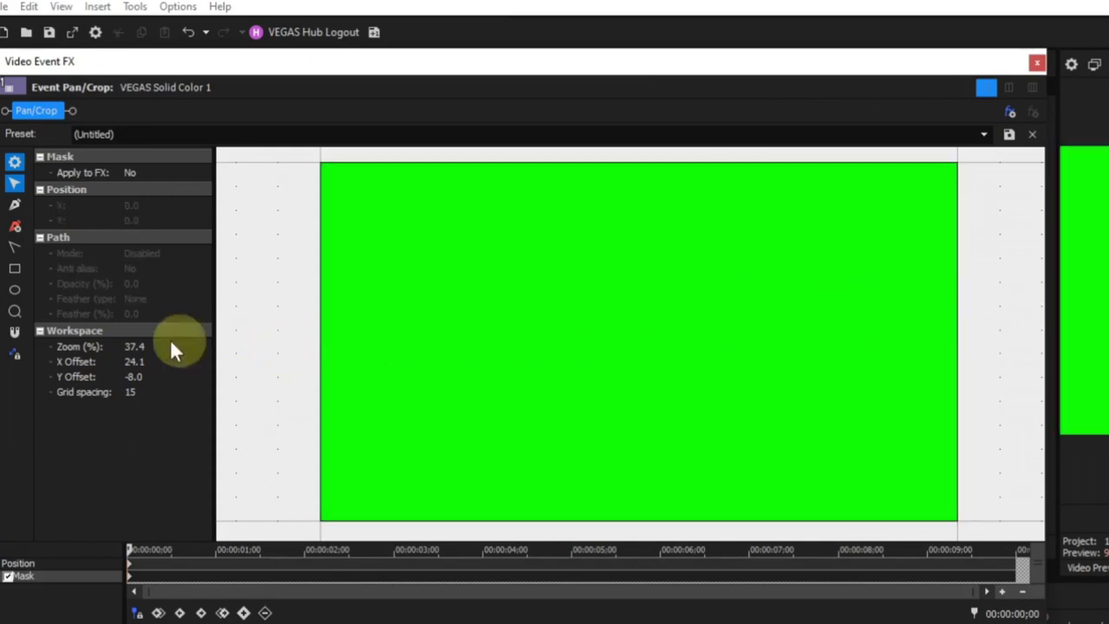
left_click(16, 269)
left_click_drag(545, 276, 692, 398)
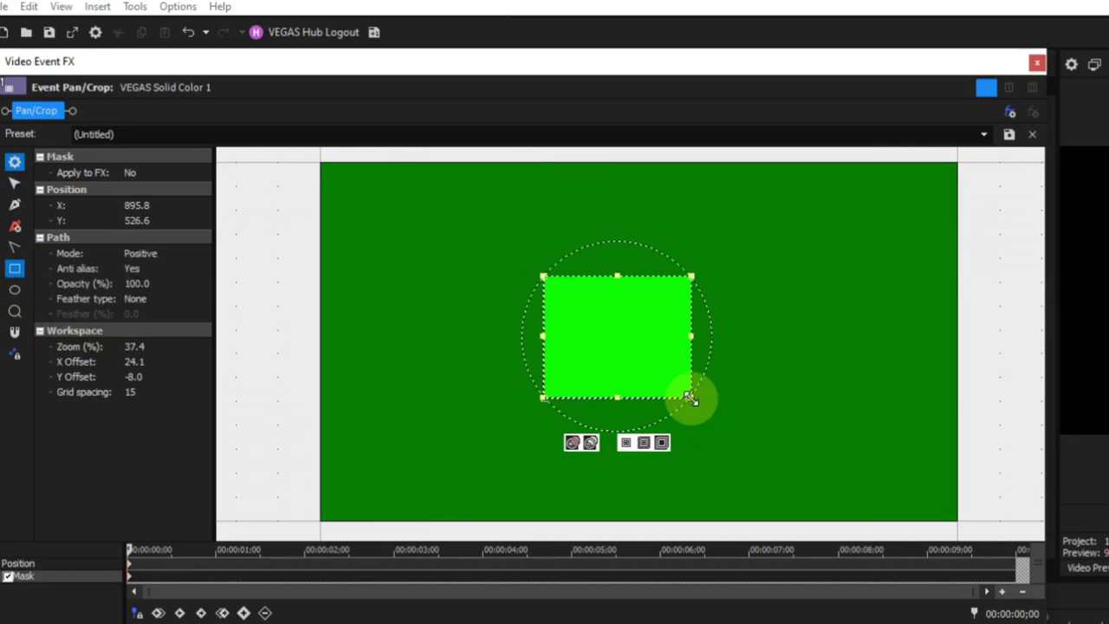
Reshape the rectangle into a thin arrowhead by shifting its left-edge points, pulling the upper-right corner outward and moving the lower-right corner deep inward.
left_click(15, 183)
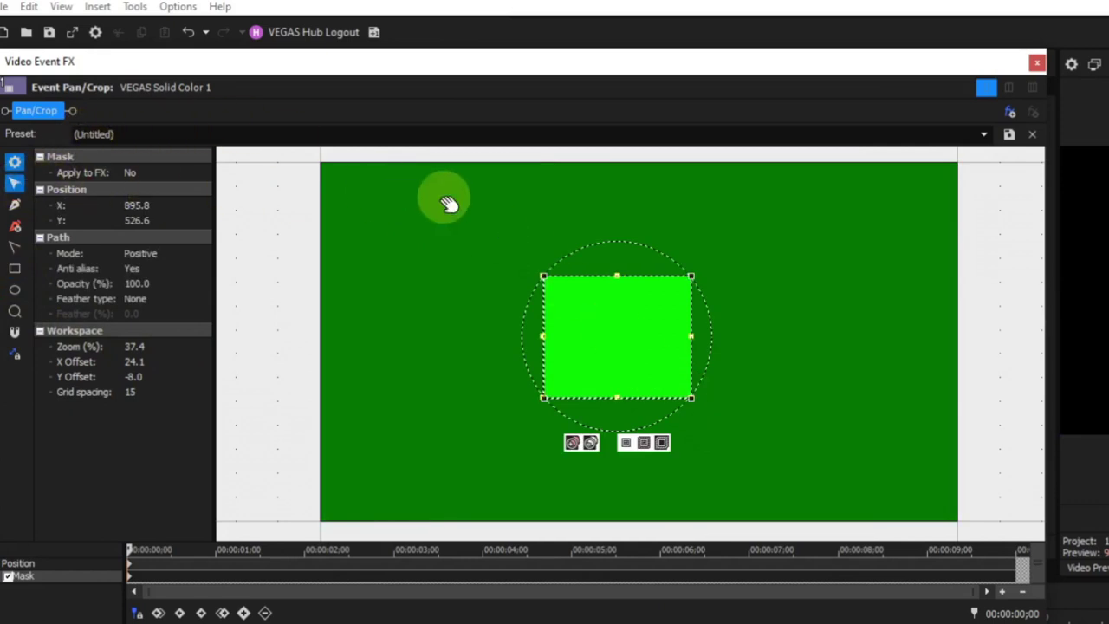
left_click(449, 203)
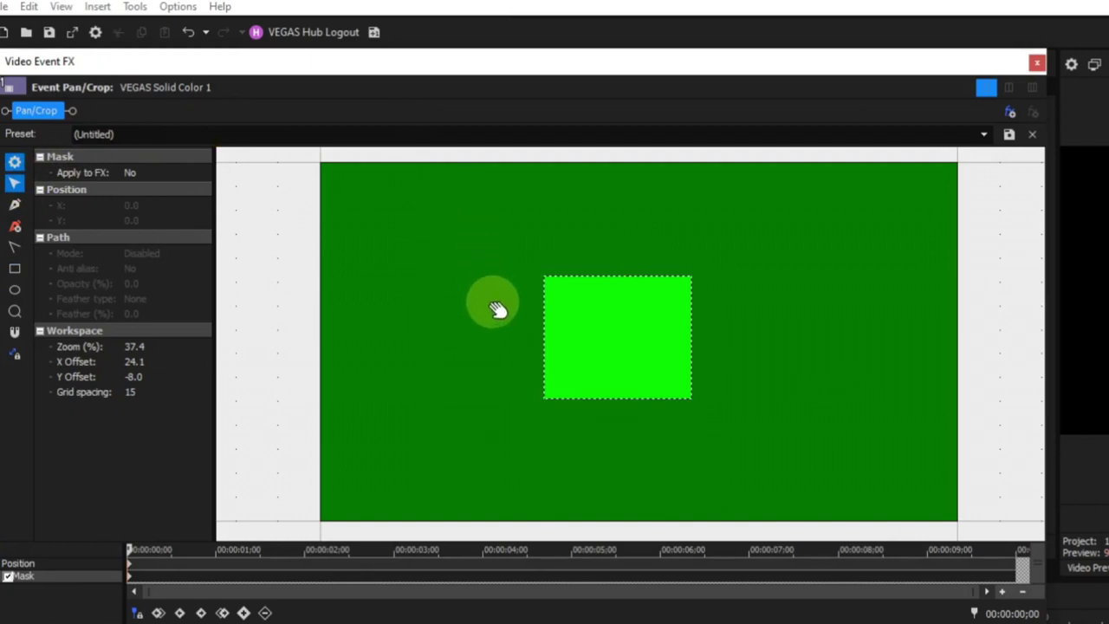
left_click(543, 354)
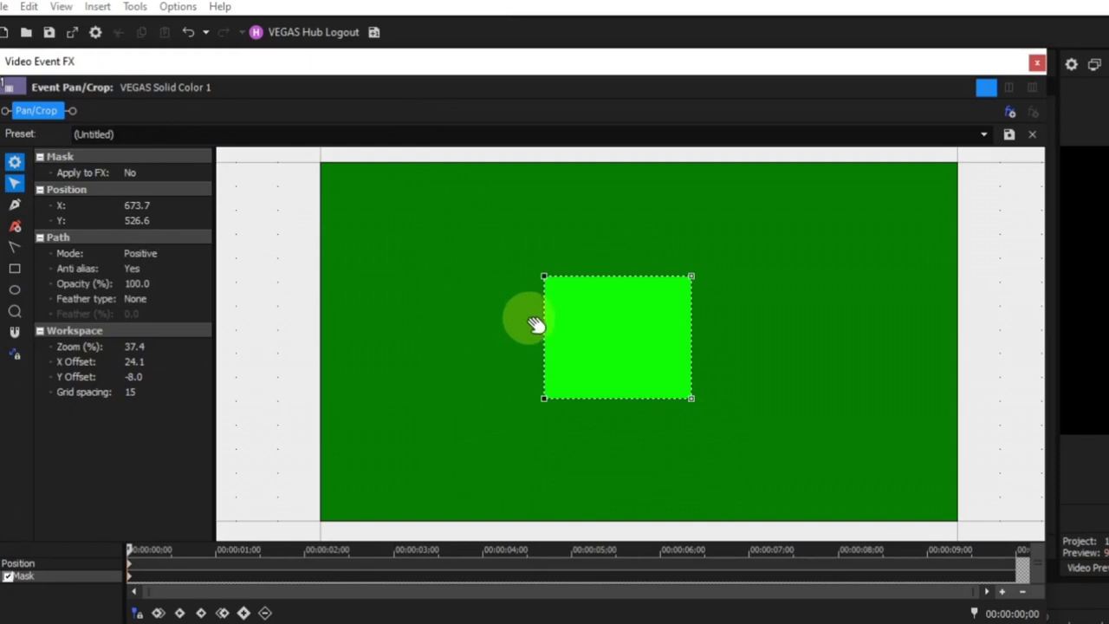
left_click_drag(545, 282, 609, 252)
left_click_drag(692, 276, 751, 274)
left_click_drag(691, 400, 625, 274)
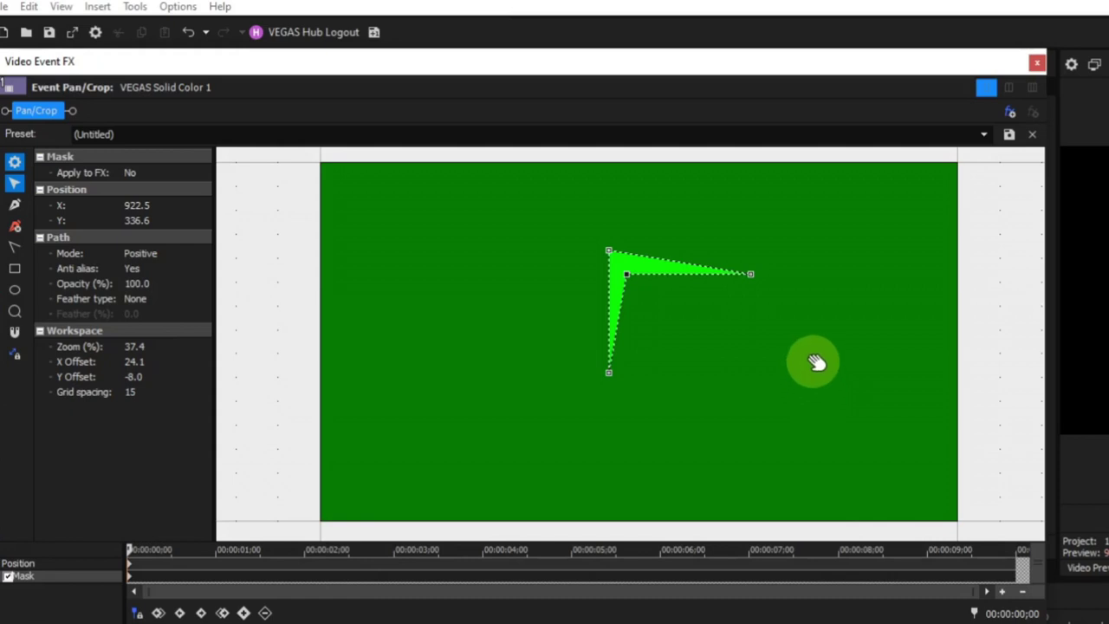
left_click_drag(804, 329, 849, 325)
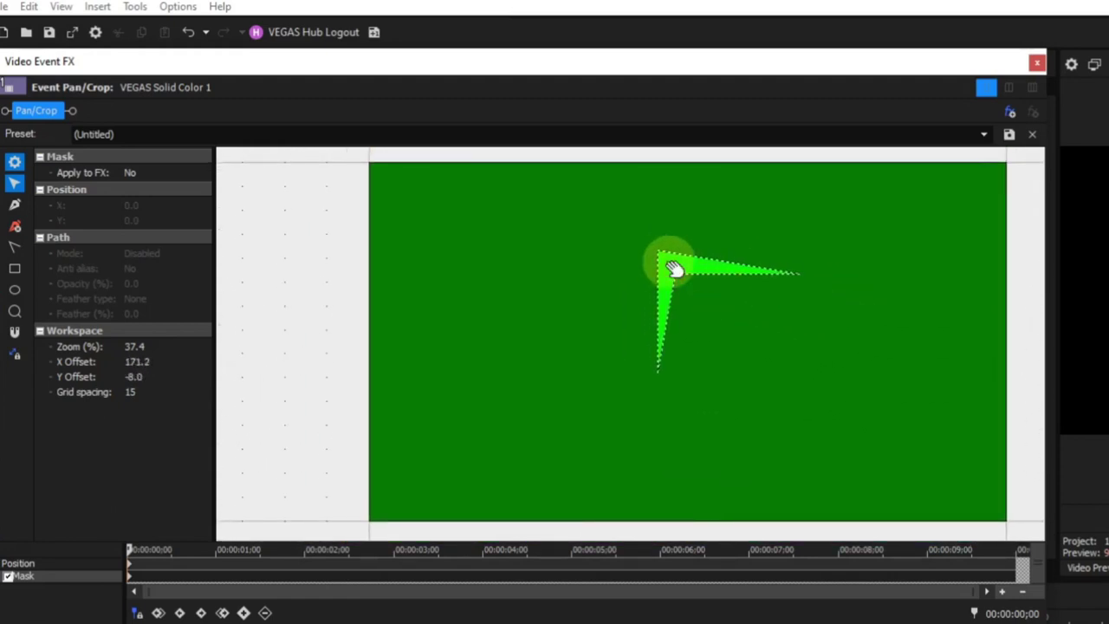
left_click_drag(674, 268, 634, 251)
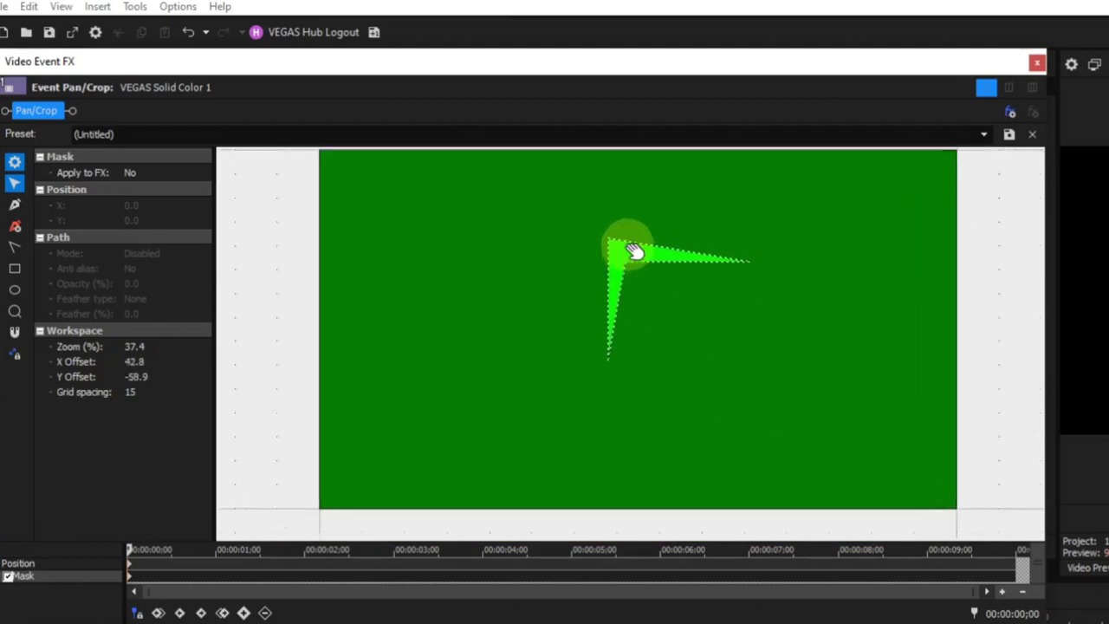
mouse_move(280, 315)
left_mouse_down()
mouse_move(277, 364)
mouse_move(522, 373)
mouse_move(315, 292)
mouse_move(279, 334)
mouse_move(276, 323)
left_mouse_up()
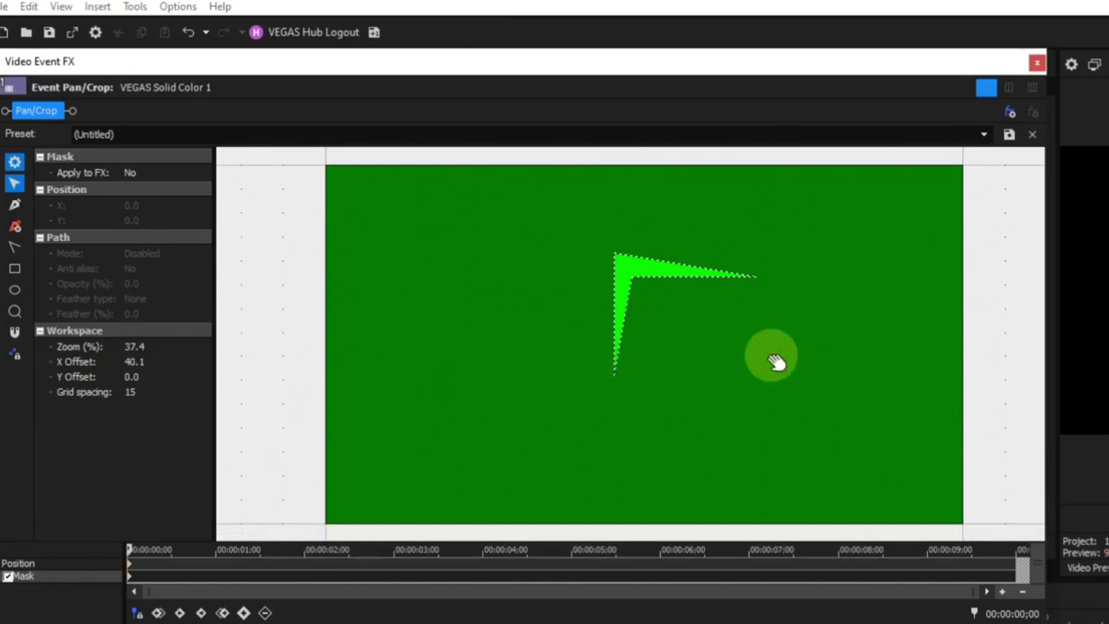
key("ctrl")
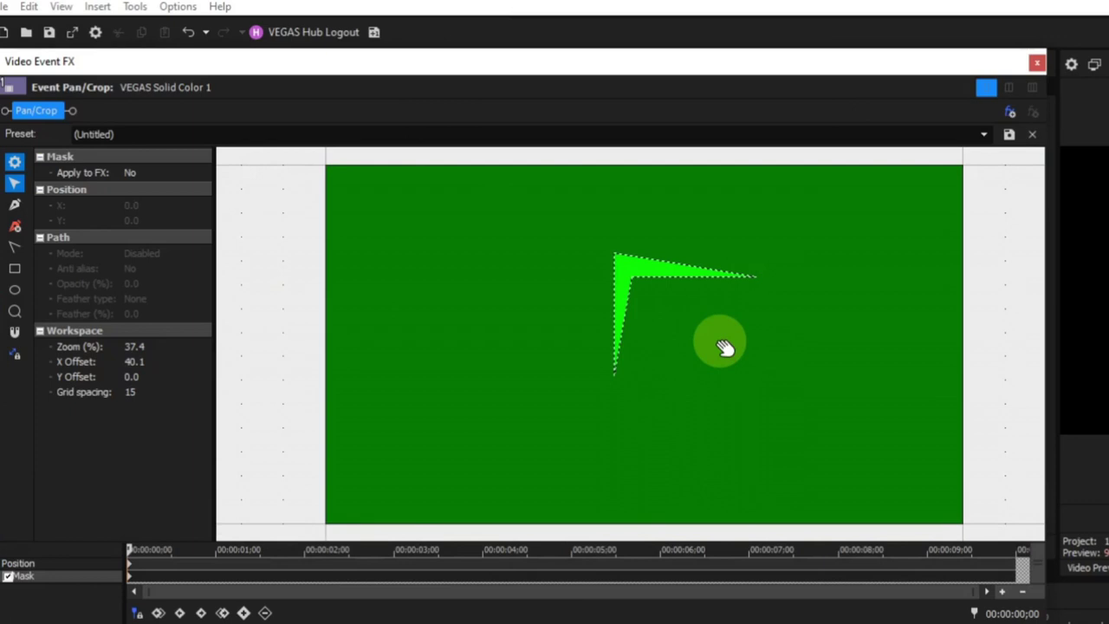
key("ctrl")
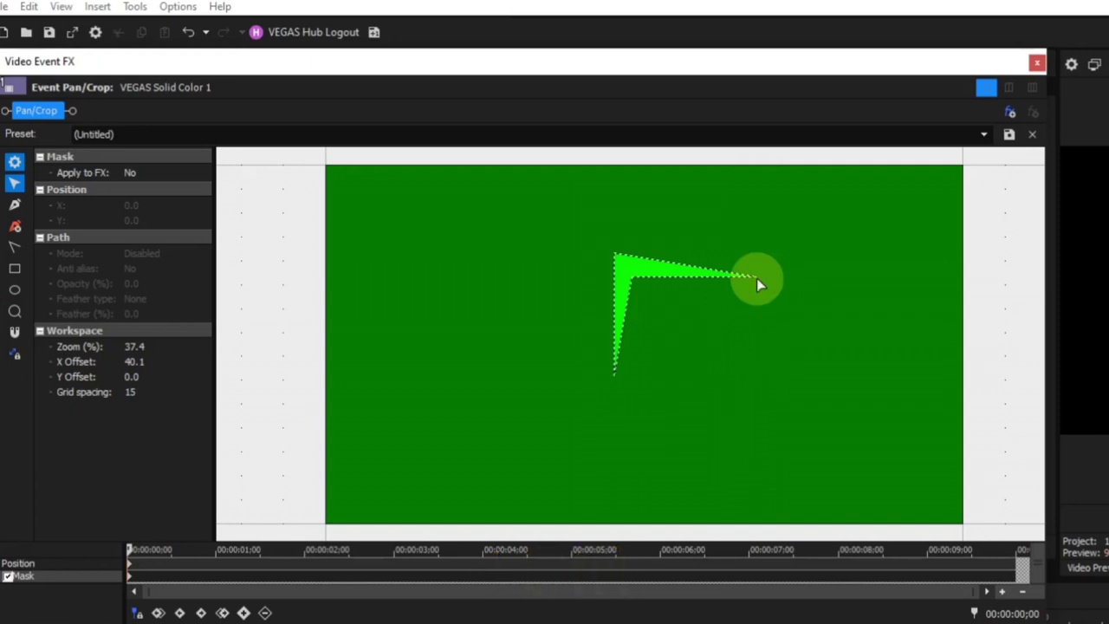
Reset the mask and draw a wider rectangular mask centered at about X 864, Y 552.
right_click(752, 330)
left_click(772, 343)
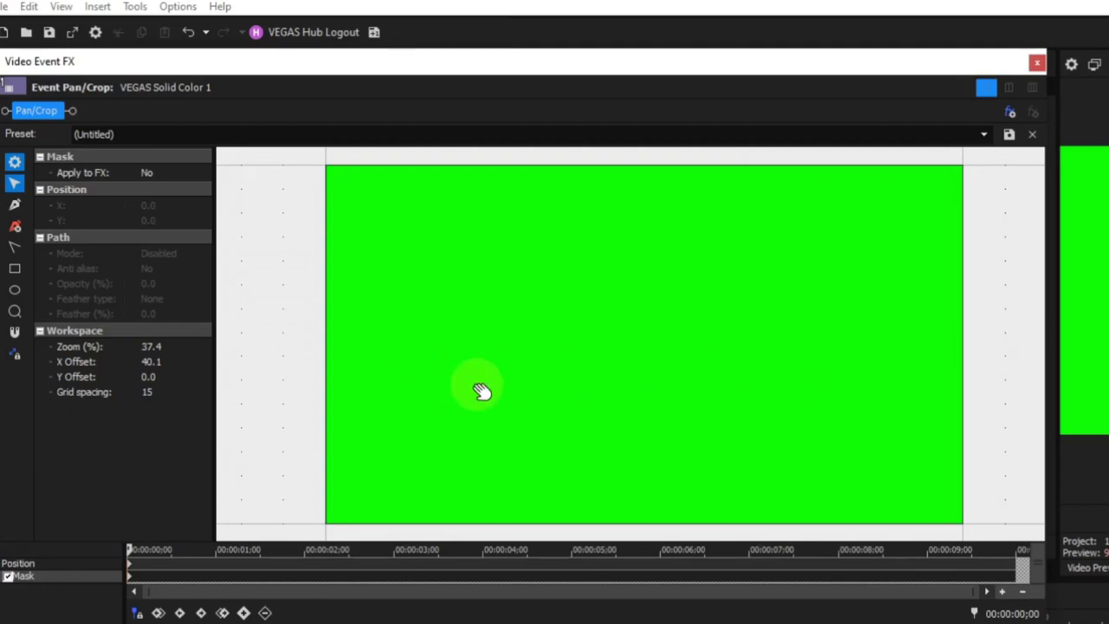
left_click(17, 271)
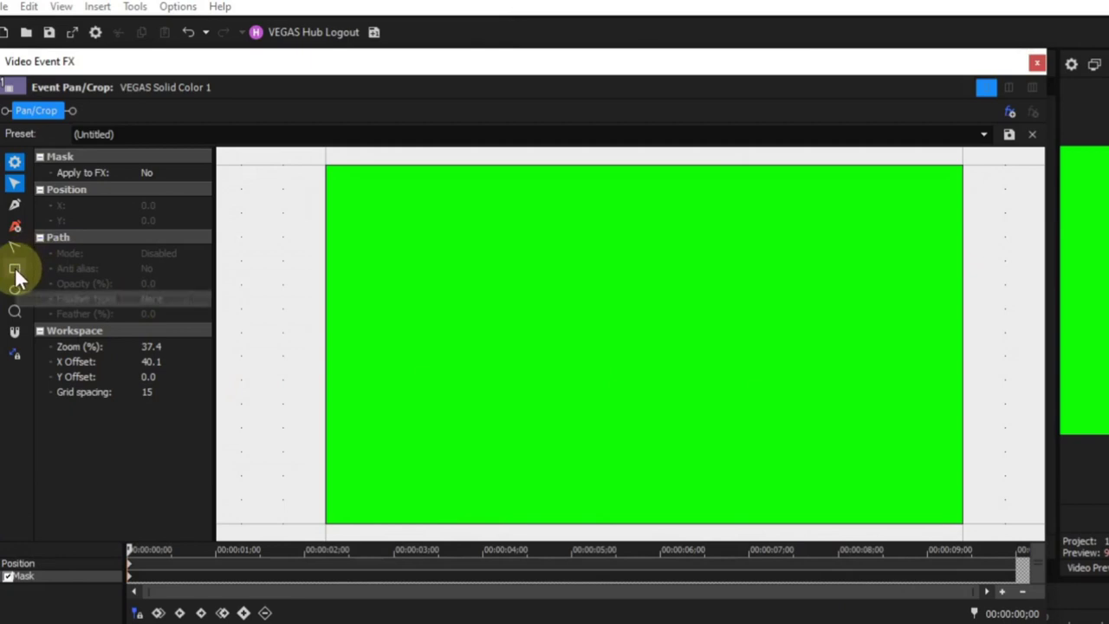
left_click_drag(510, 286, 714, 411)
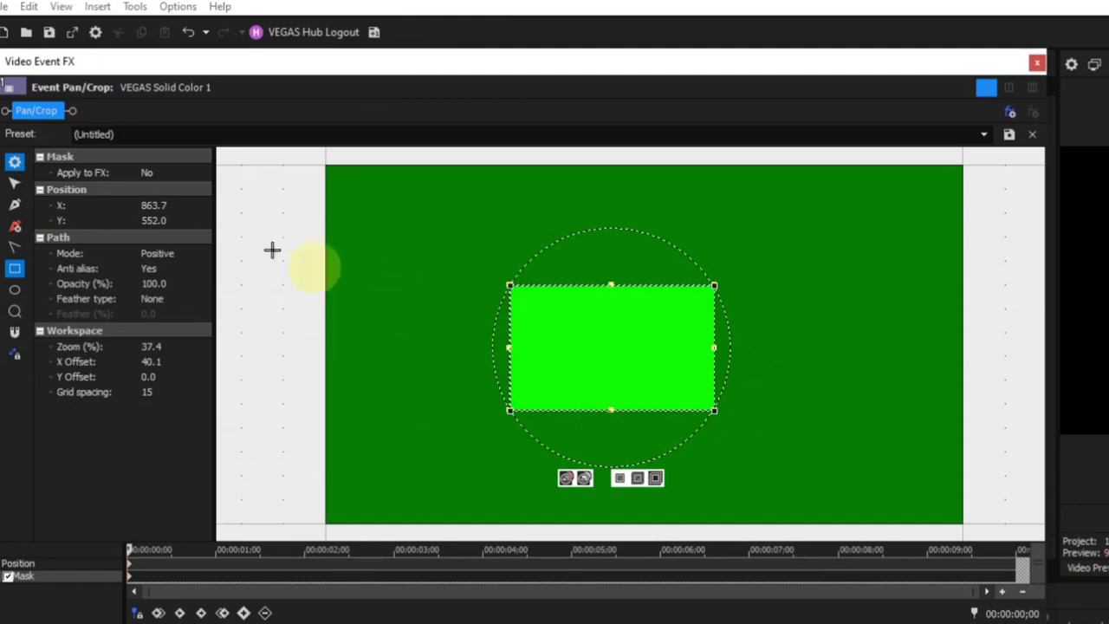
Deselect the whole rectangular mask and select only its top edge with the Normal Edit Tool.
left_click(15, 183)
left_click(381, 321)
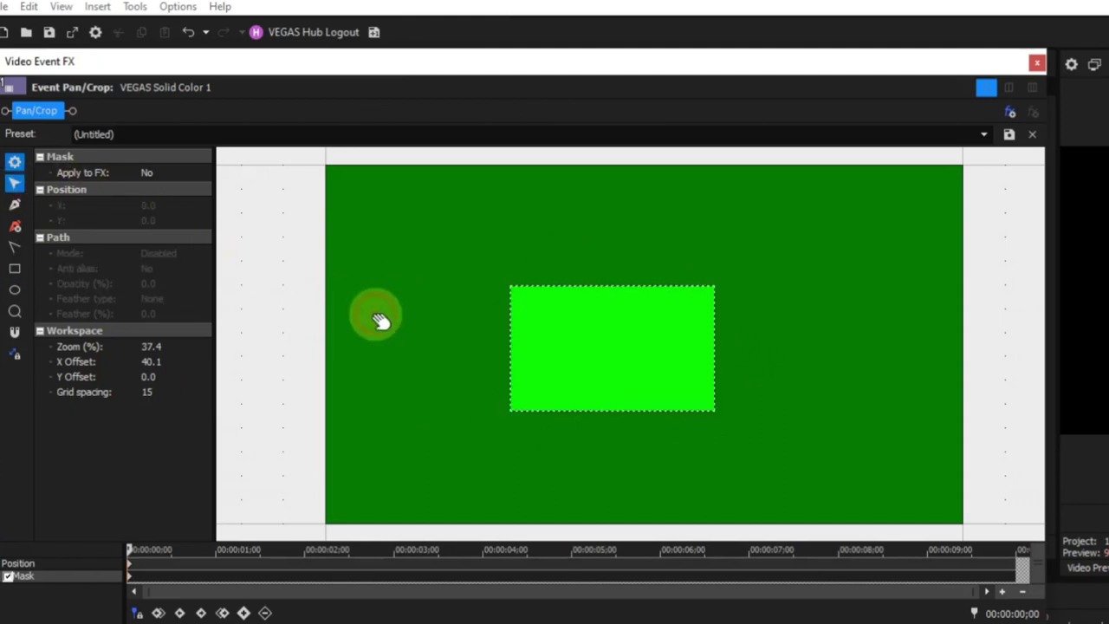
left_click(594, 290)
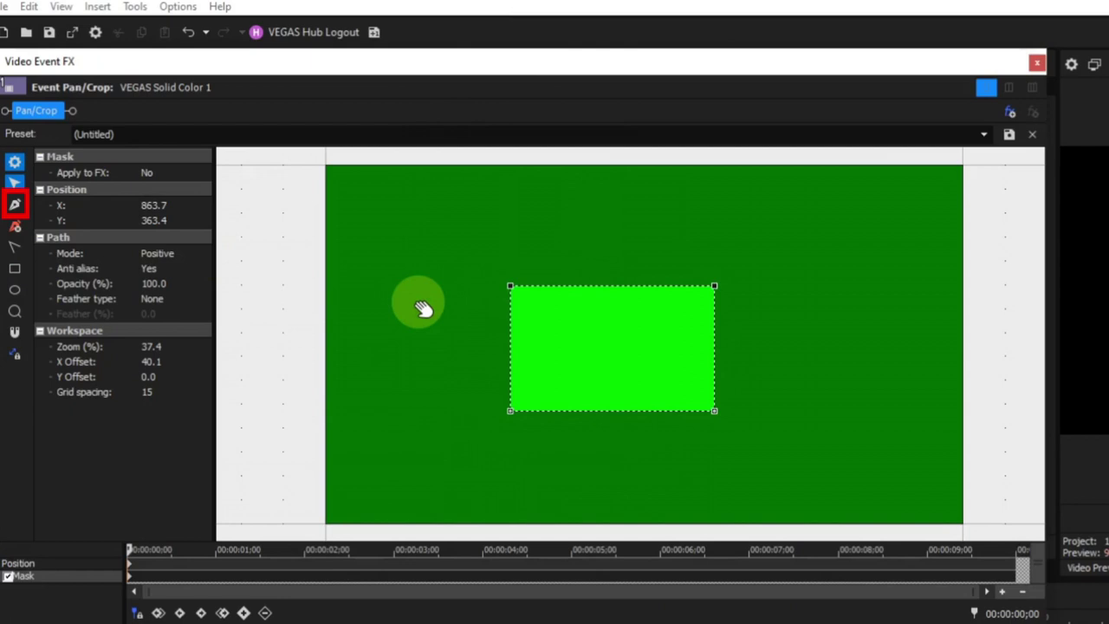
Select the rectangle's lower-left, upper-left and upper-right points together using the Anchor Creation Tool.
left_click(13, 205)
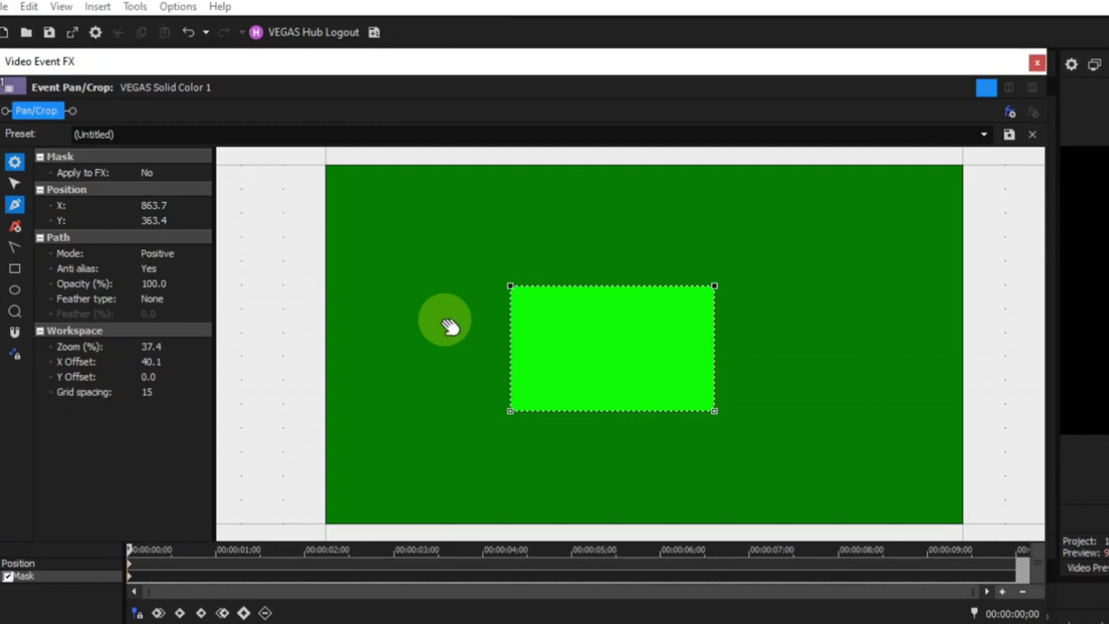
key("ctrl")
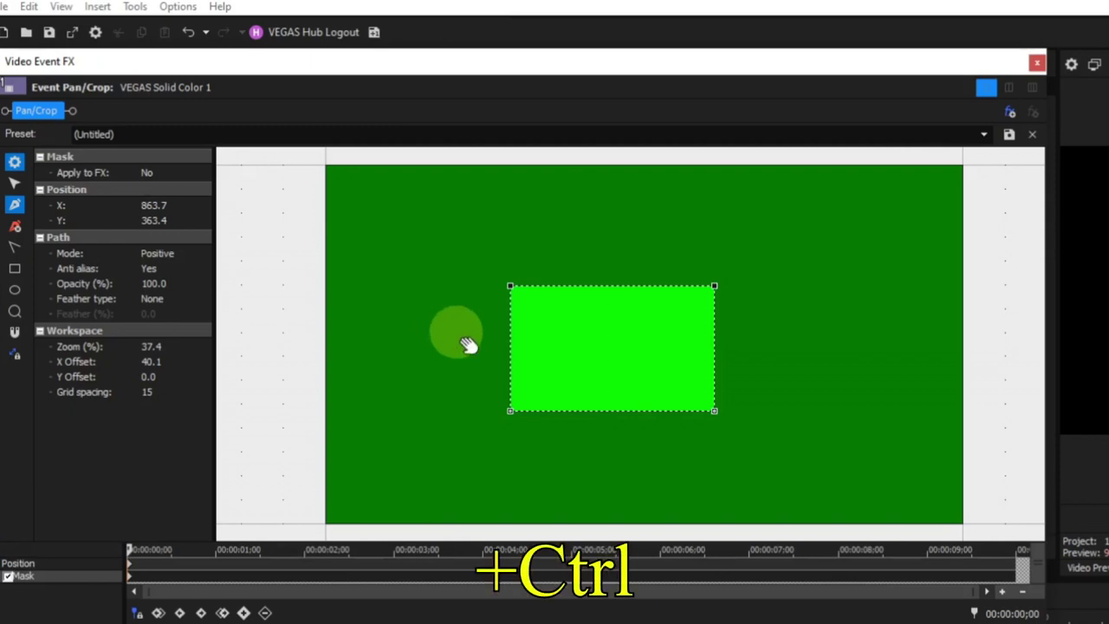
left_click(510, 413, "ctrl")
left_click(511, 413, "ctrl")
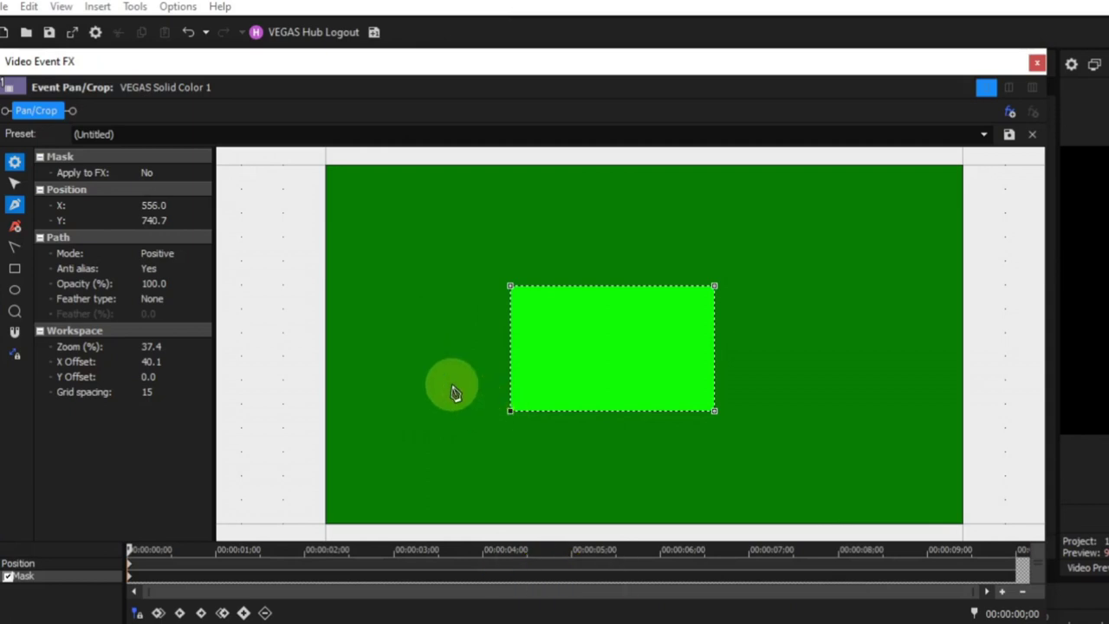
key("ctrl+shift")
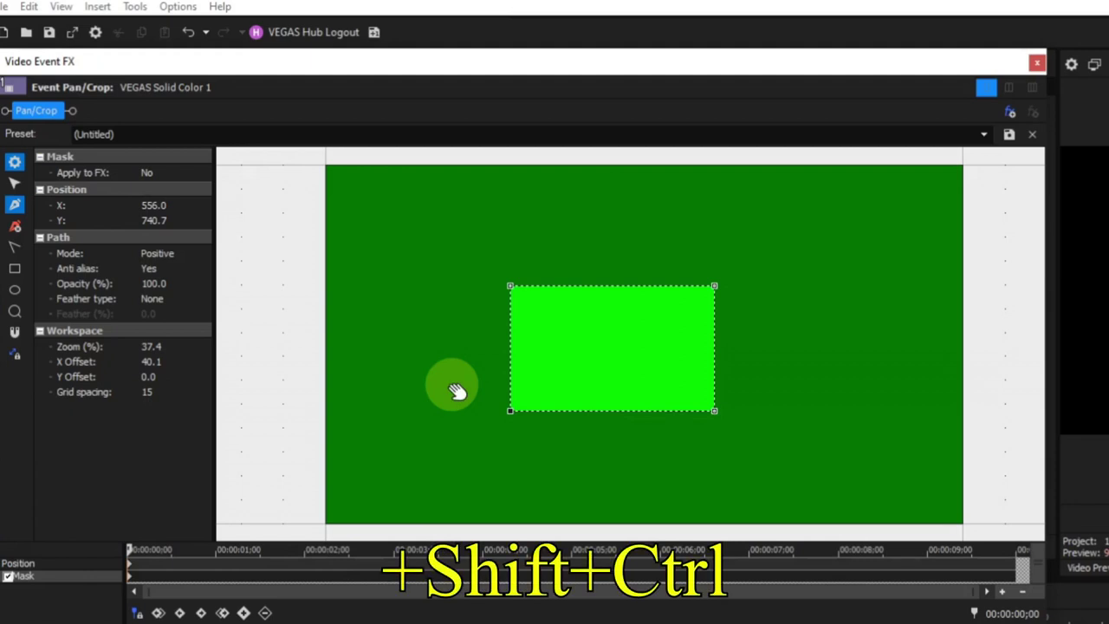
left_click(509, 288, "ctrl+shift")
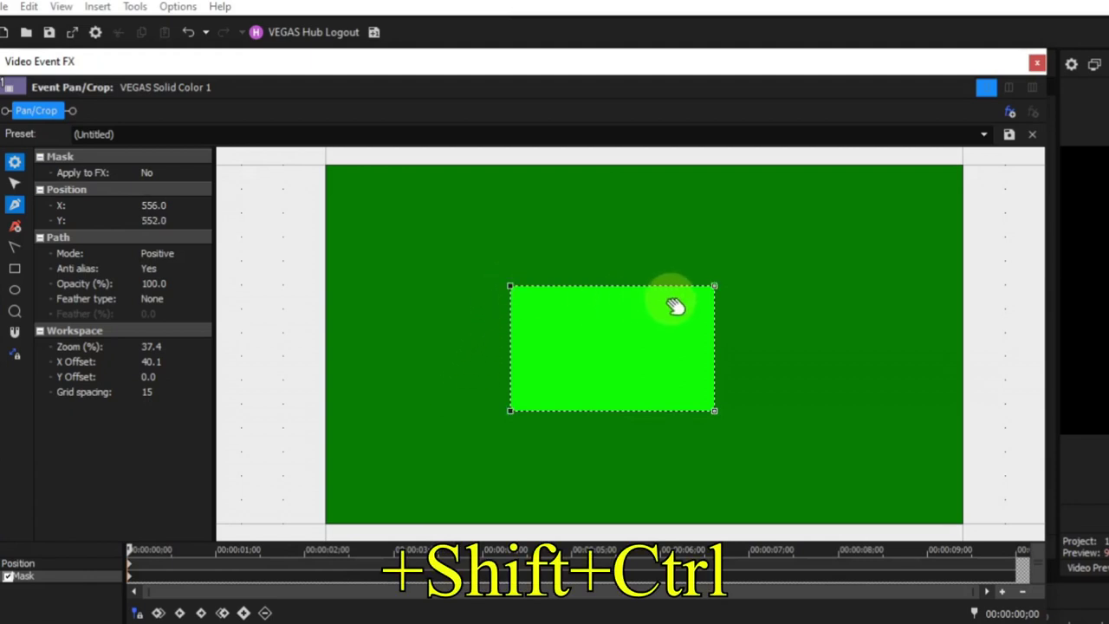
left_click(712, 288, "ctrl+shift")
left_click(713, 288, "ctrl+shift")
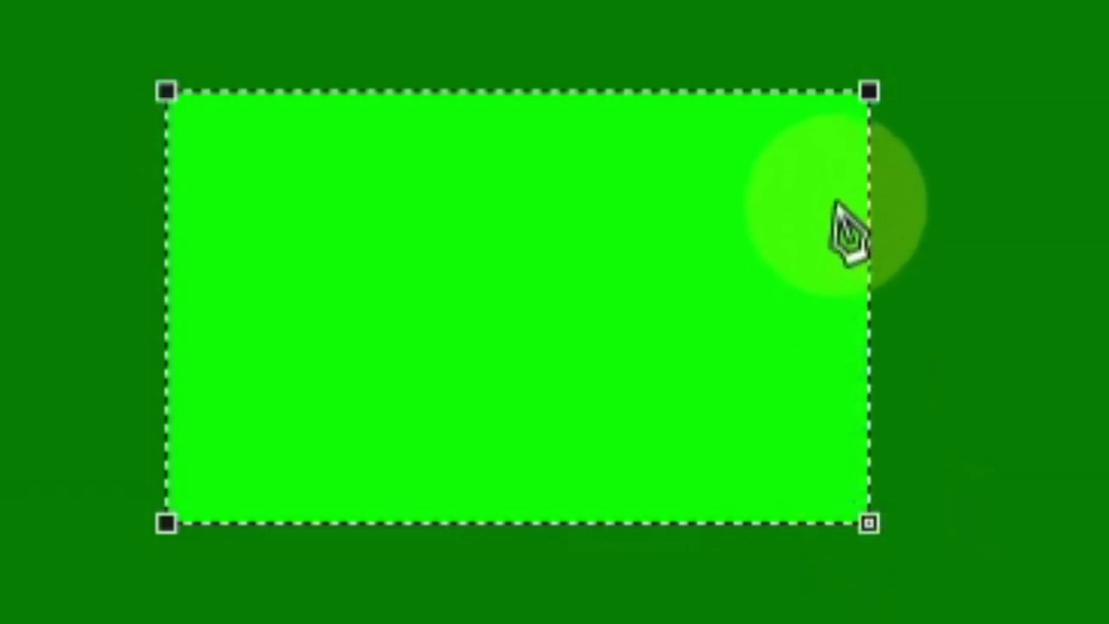
left_click(867, 113)
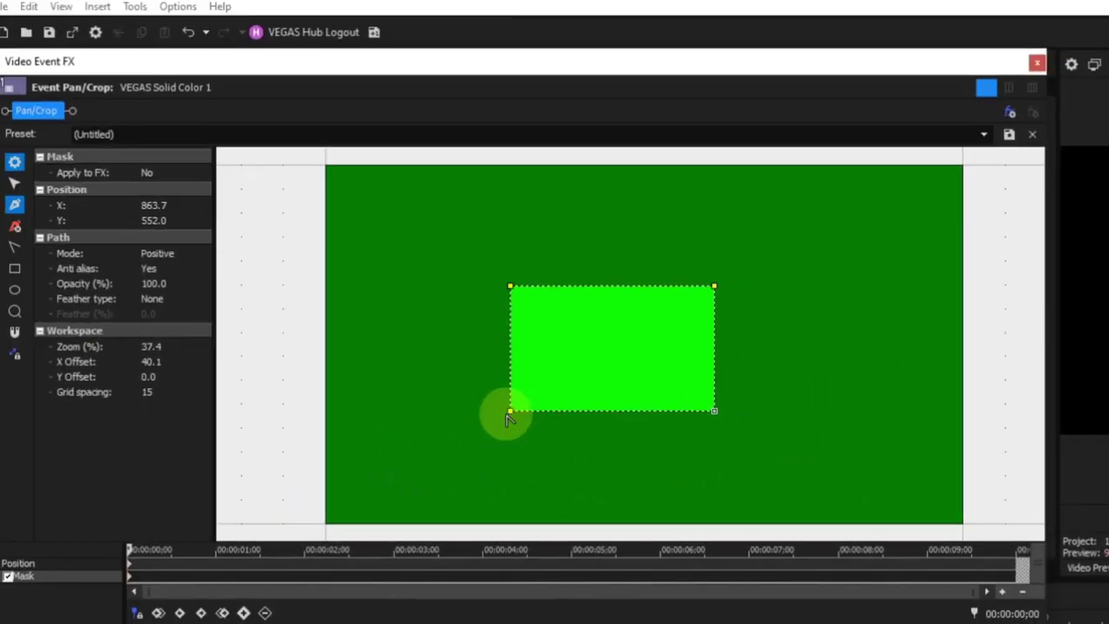
Clear the three-point selection with the Normal Edit Tool and reselect the rectangle's top edge.
left_click(14, 182)
left_click(511, 411)
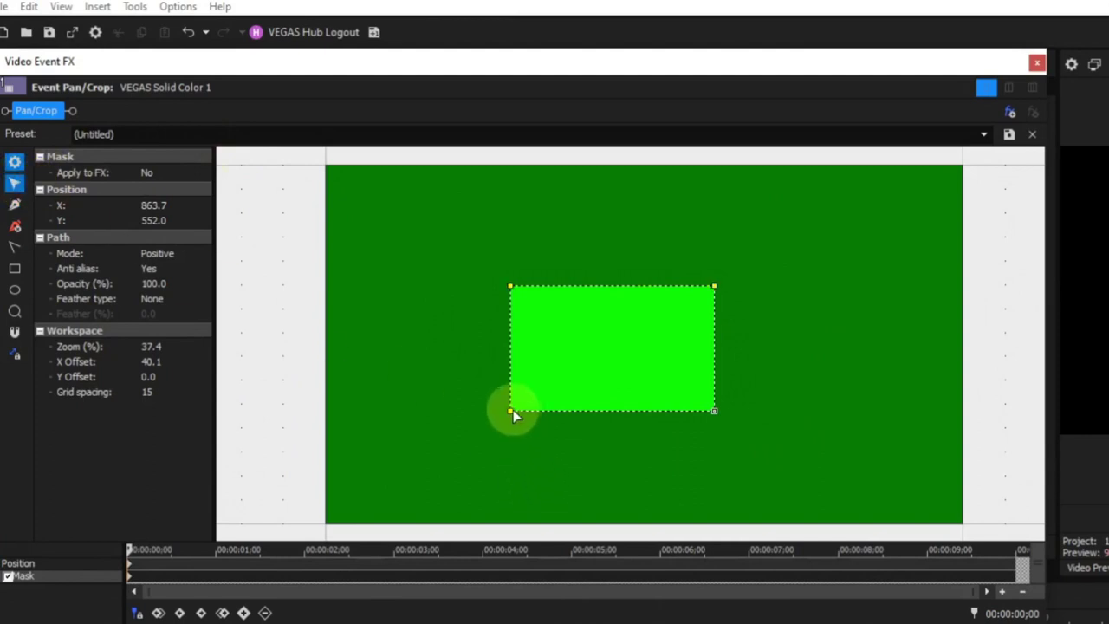
left_click(701, 437)
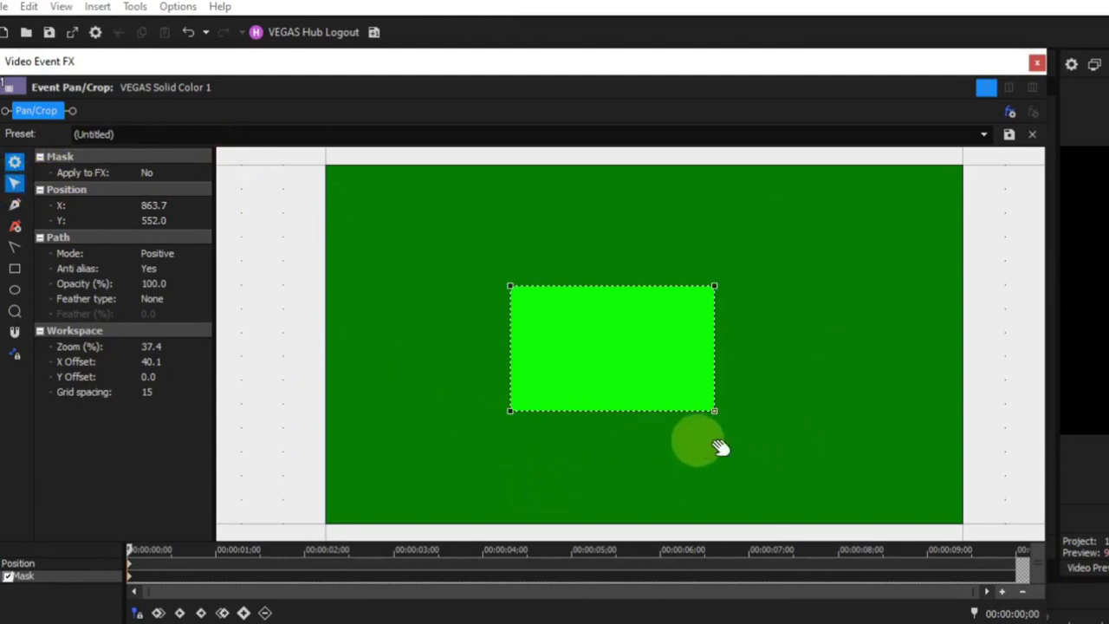
left_click(714, 287)
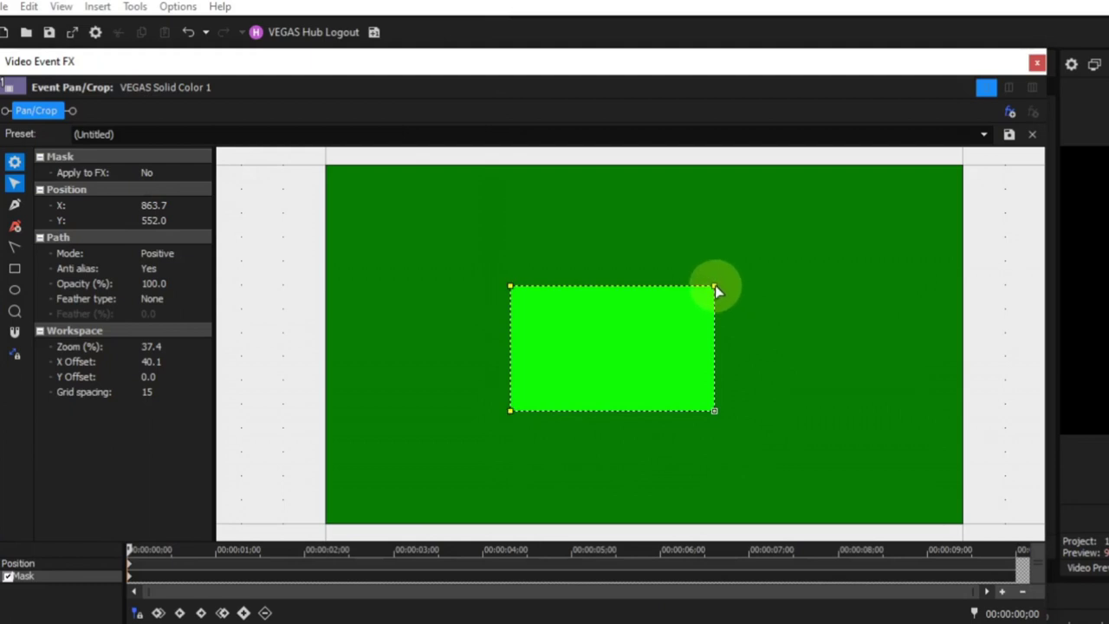
left_click(775, 307)
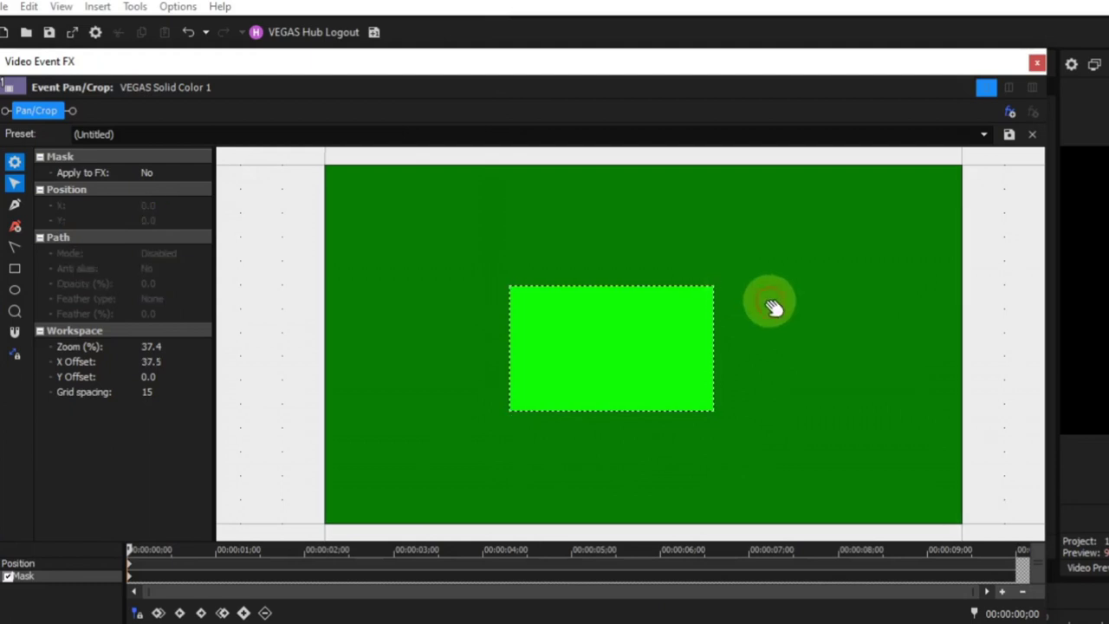
left_click(703, 289)
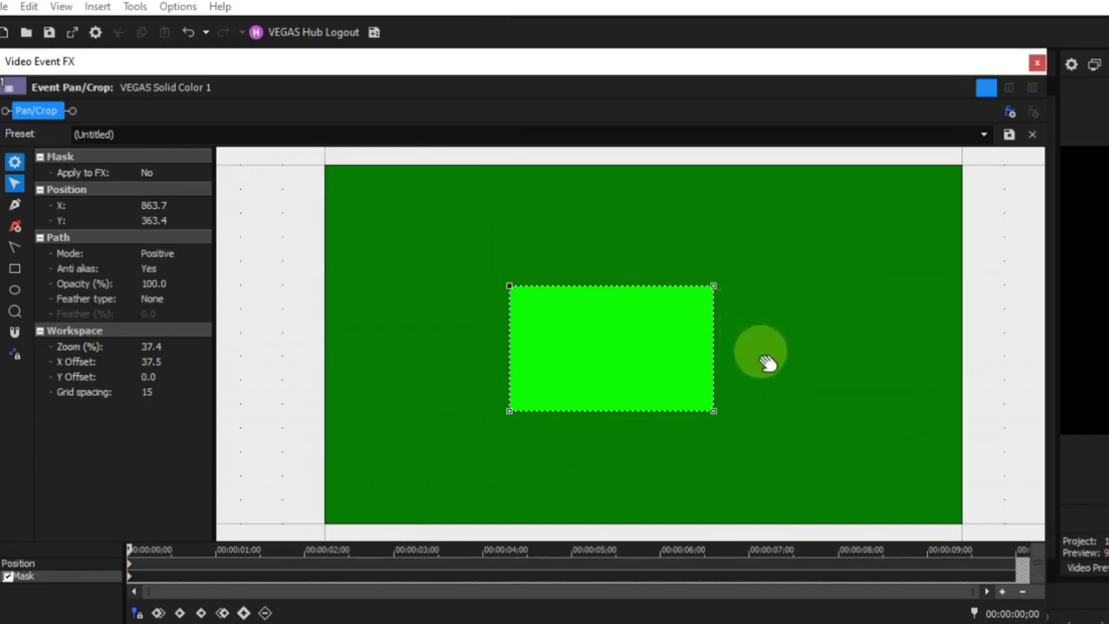
left_click(792, 397)
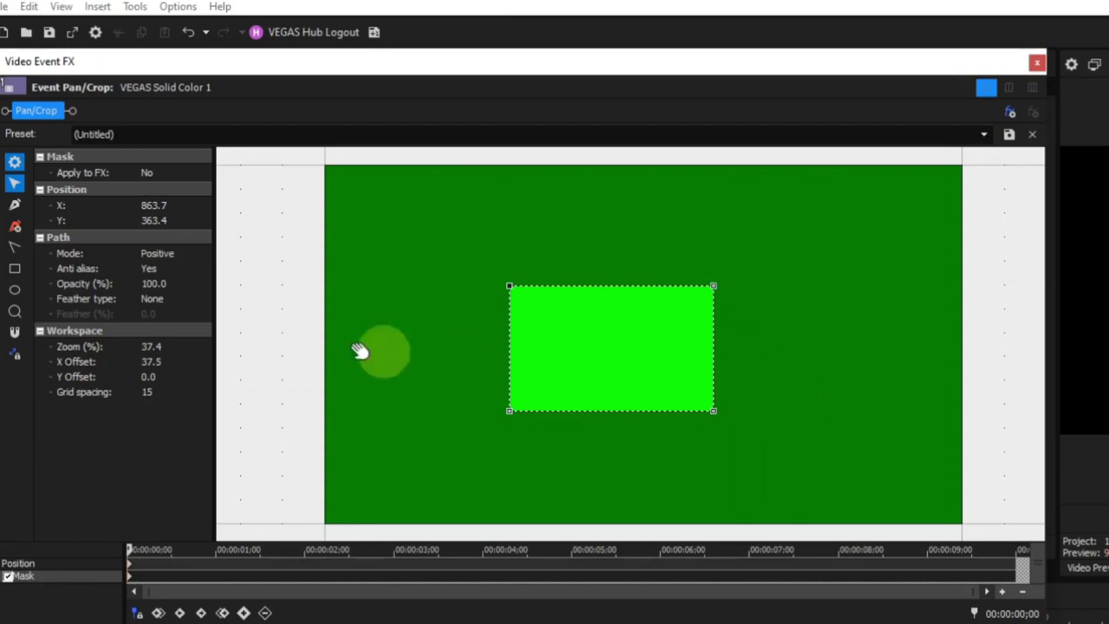
Deselect the mask and add an anchor point on the rectangle's top edge at about X 800, Y 363.
left_click(15, 205)
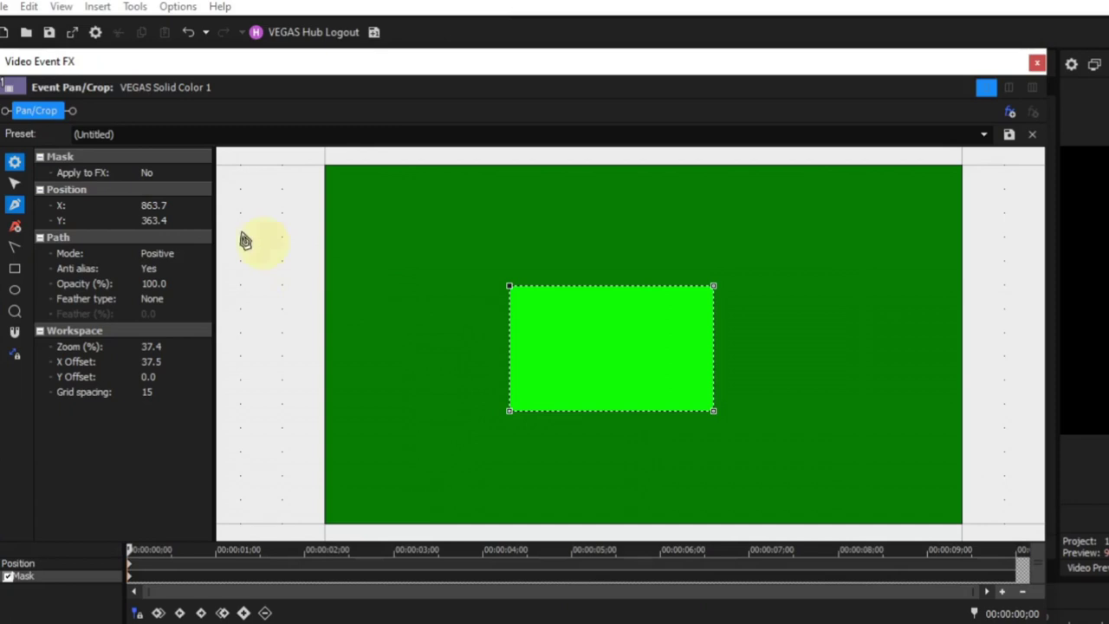
left_click(16, 182)
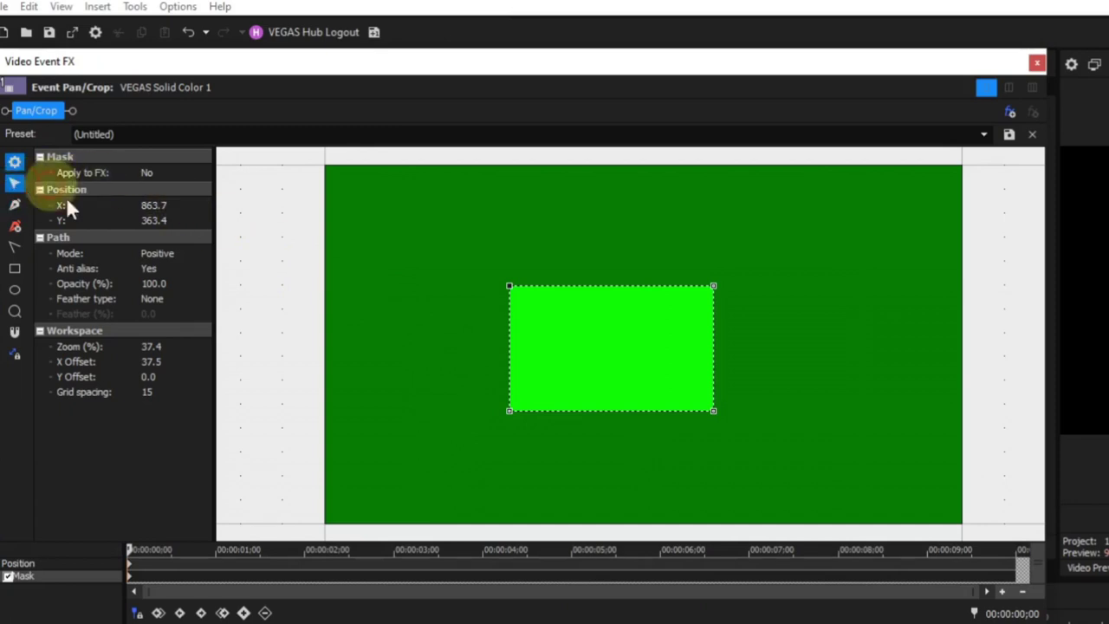
left_click(397, 309)
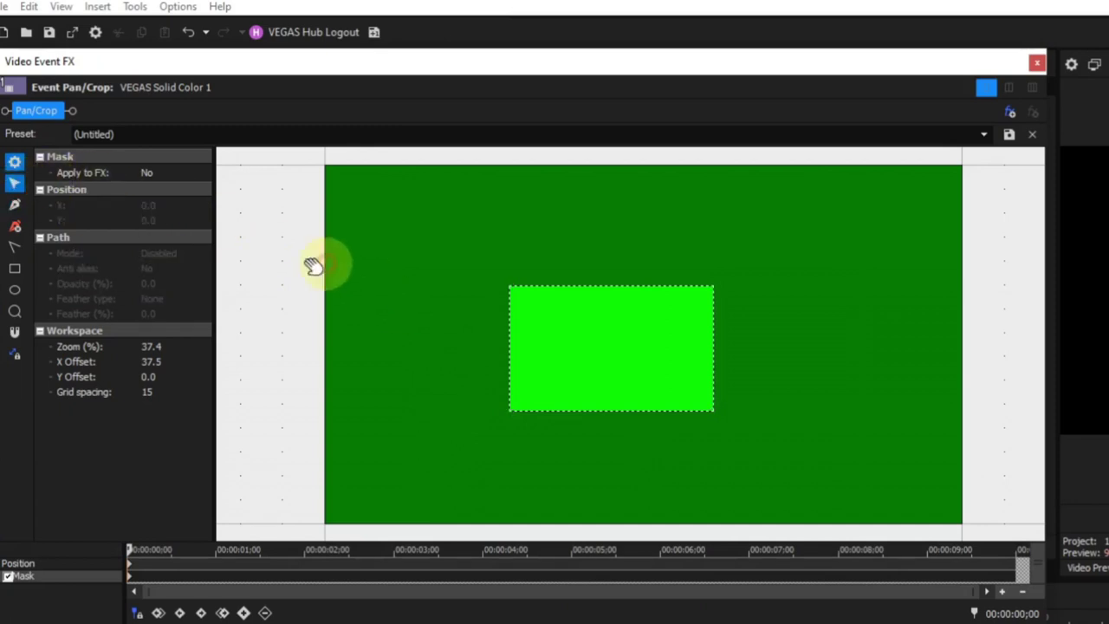
left_click(14, 205)
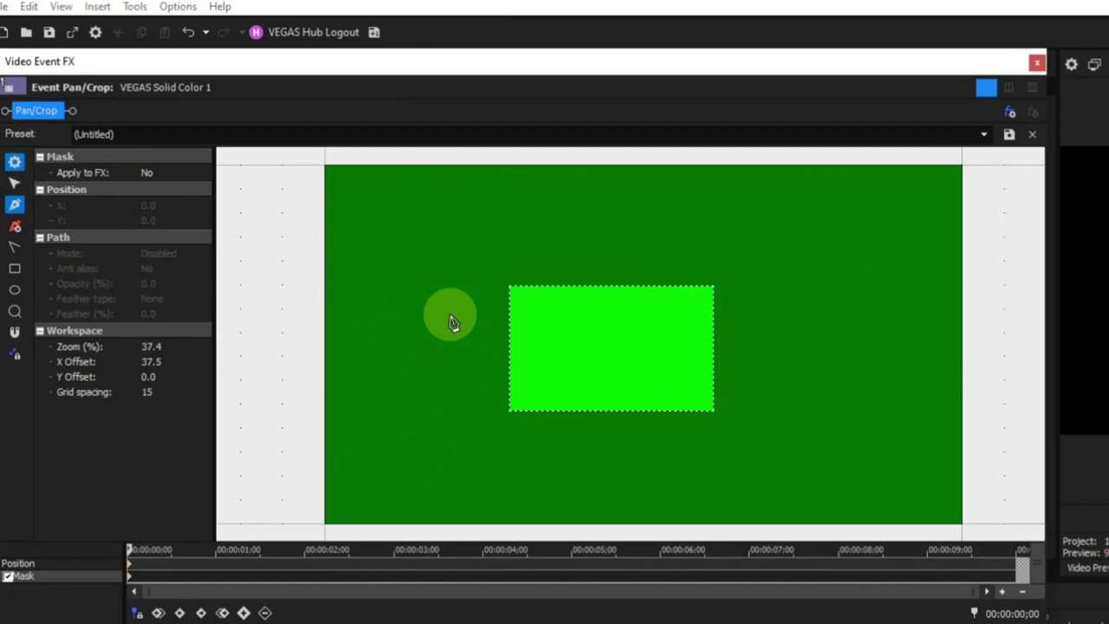
left_click(591, 289)
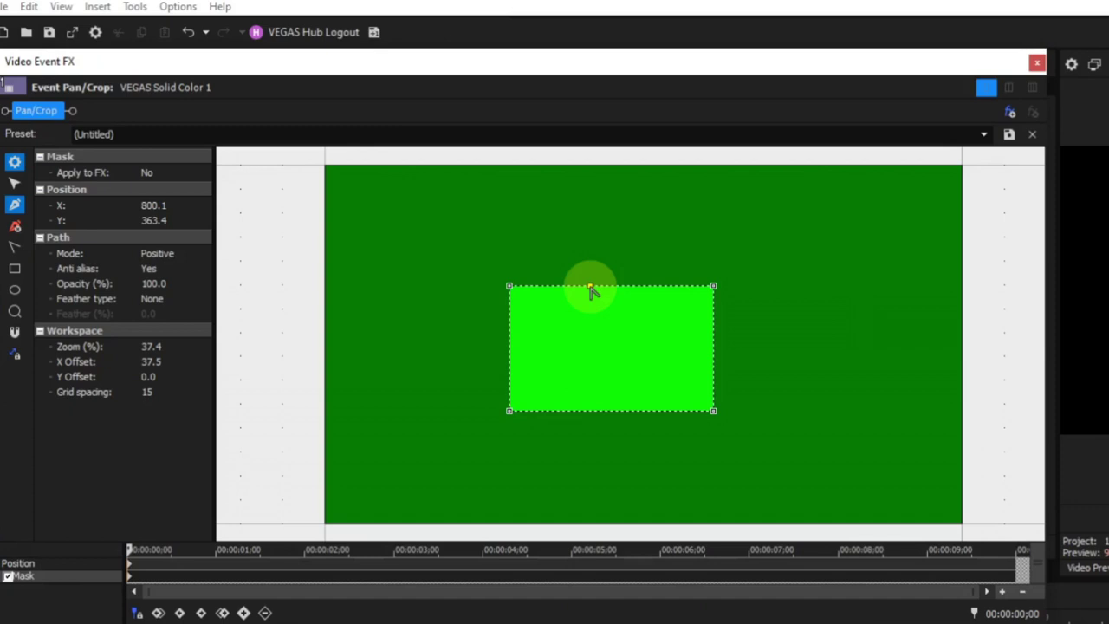
Draw a closed six-point freeform mask with an inward notch above and to the right of the rectangle, starting at about X 1,402, Y 214.
left_click(790, 237)
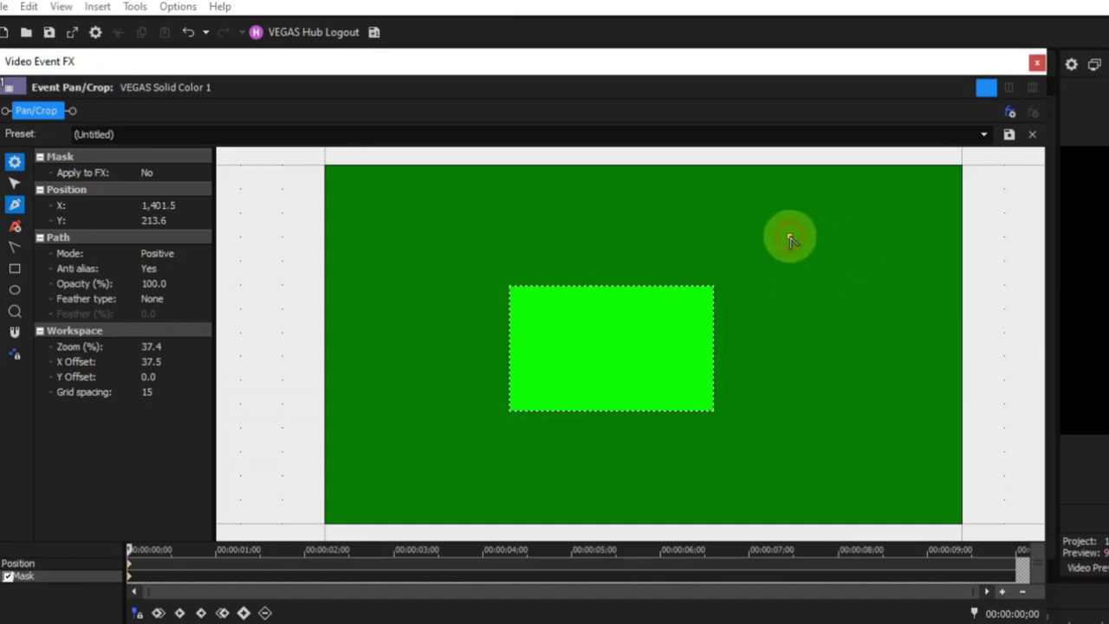
left_click(865, 236)
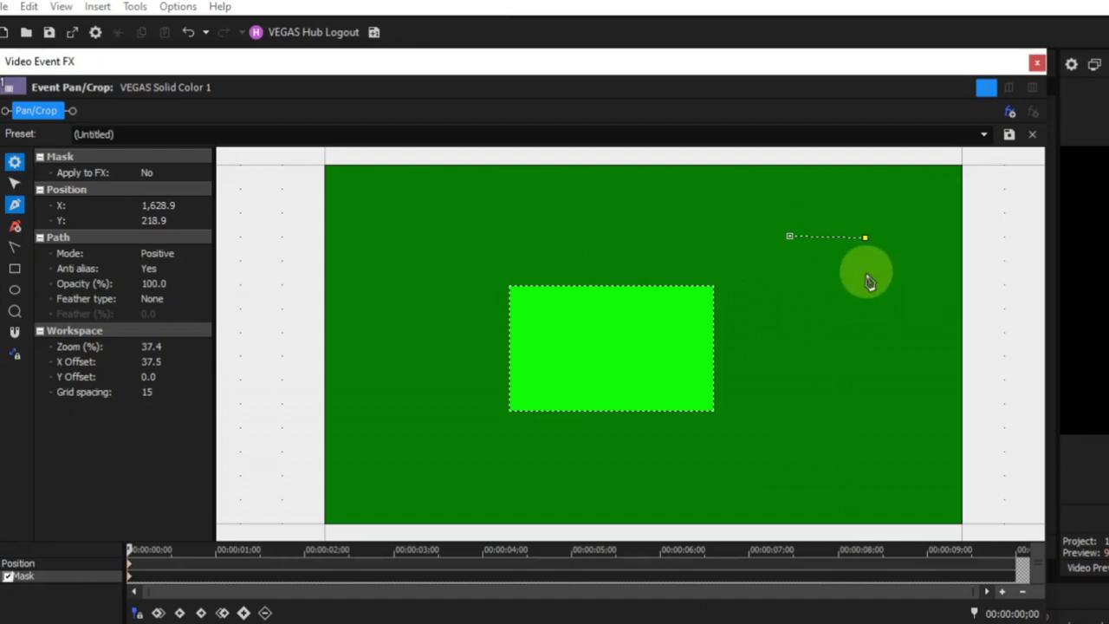
left_click(866, 279)
left_click(813, 303)
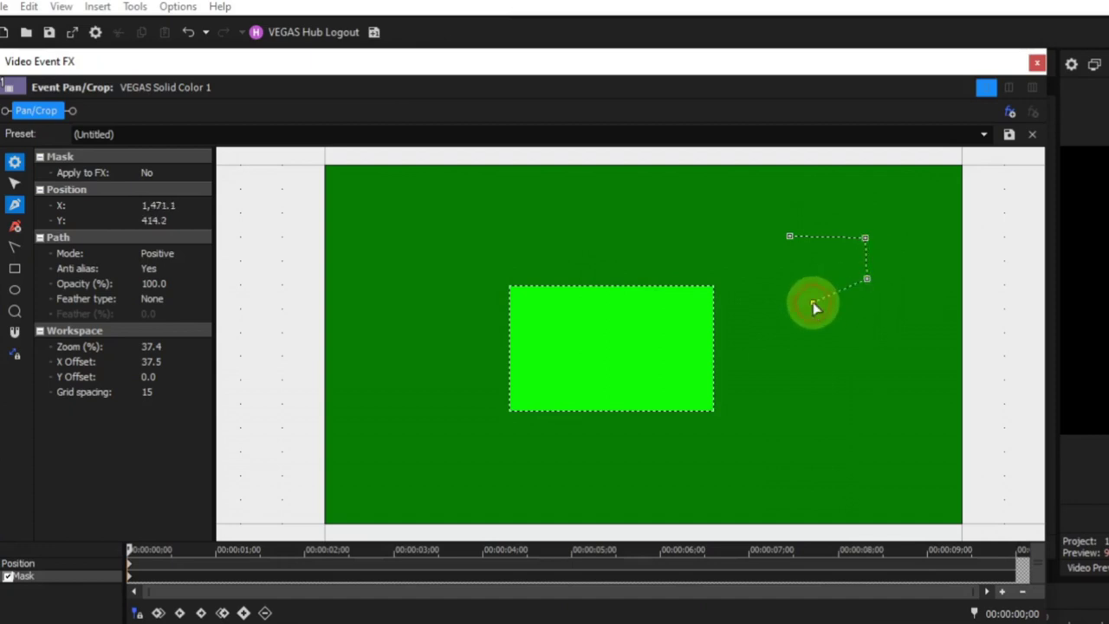
left_click(820, 264)
left_click(773, 264)
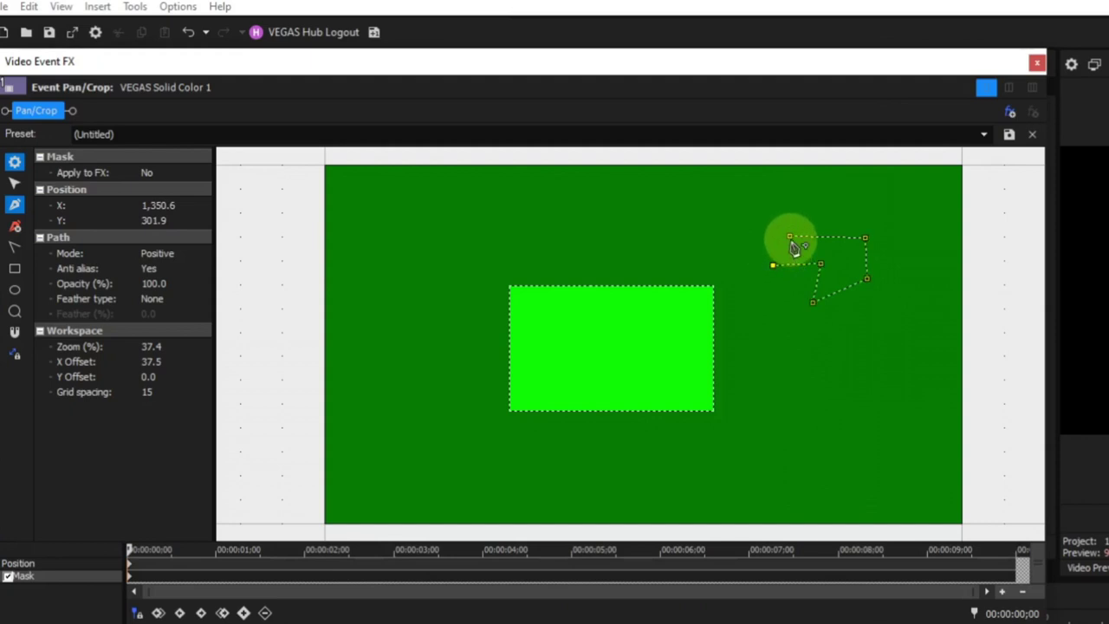
left_click(789, 237)
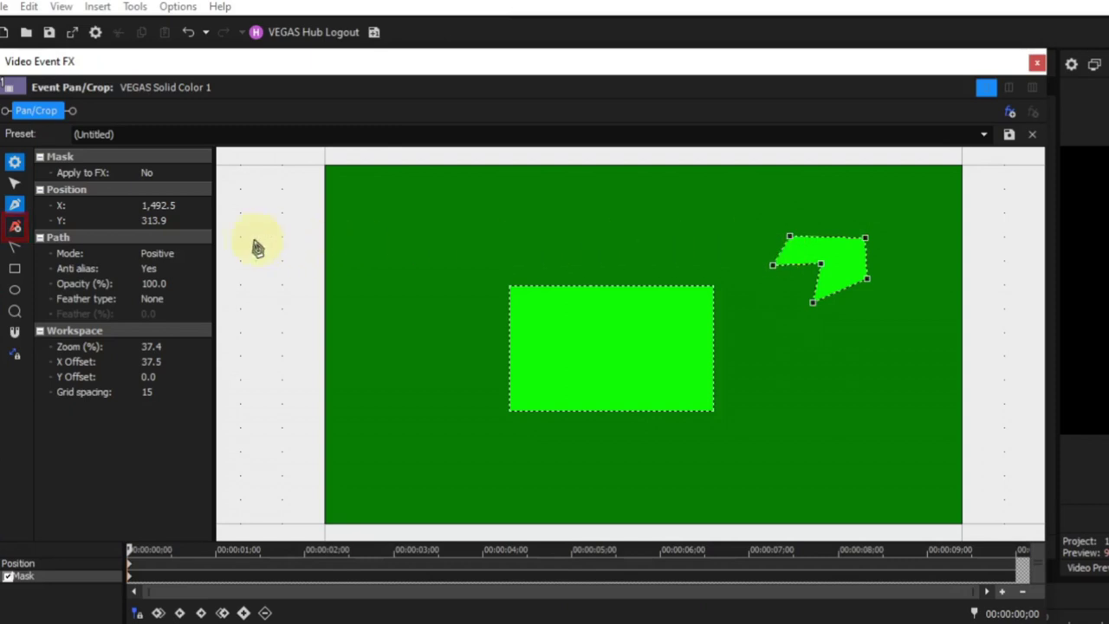
Reduce the freeform mask to a triangle by deleting its inner notch, far-left and lower-right anchor points.
left_click(17, 227)
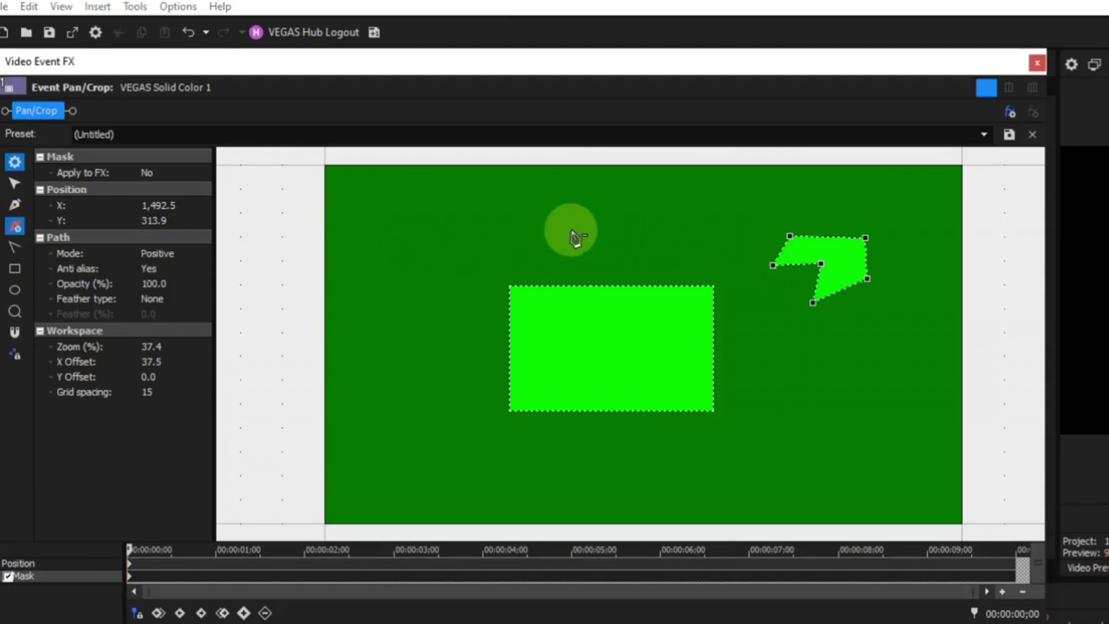
left_click(821, 265)
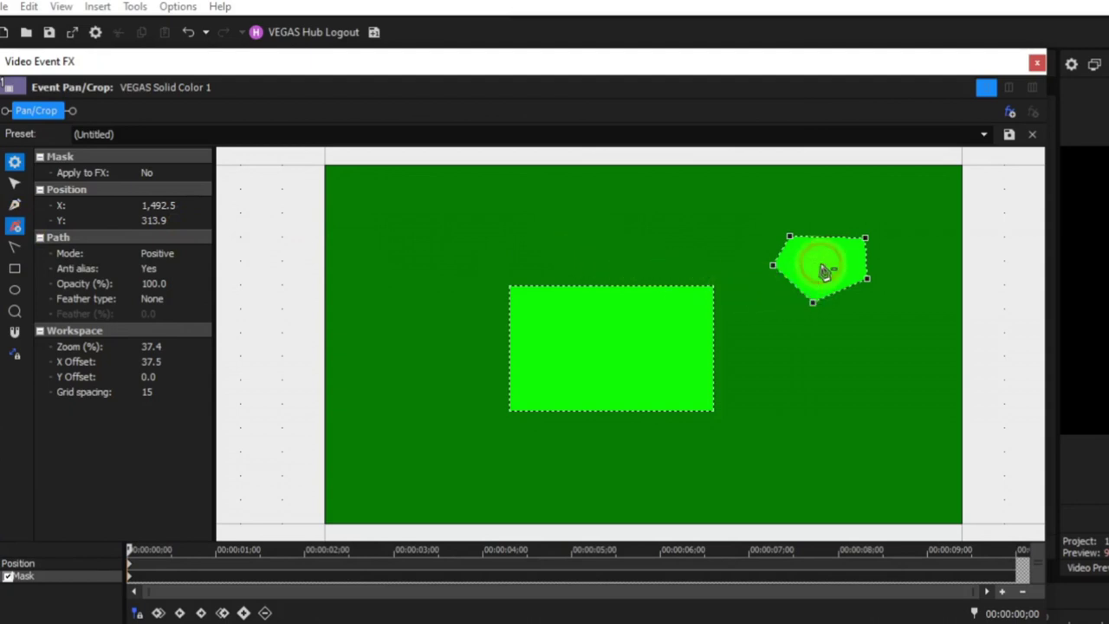
left_click(773, 269)
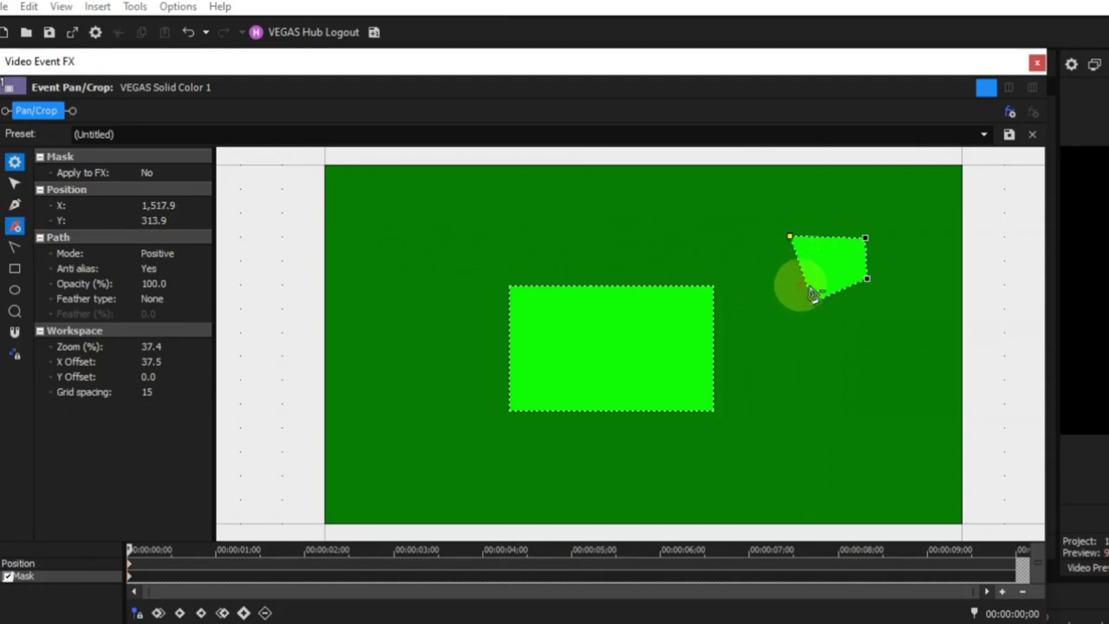
left_click(867, 280)
left_click(868, 279)
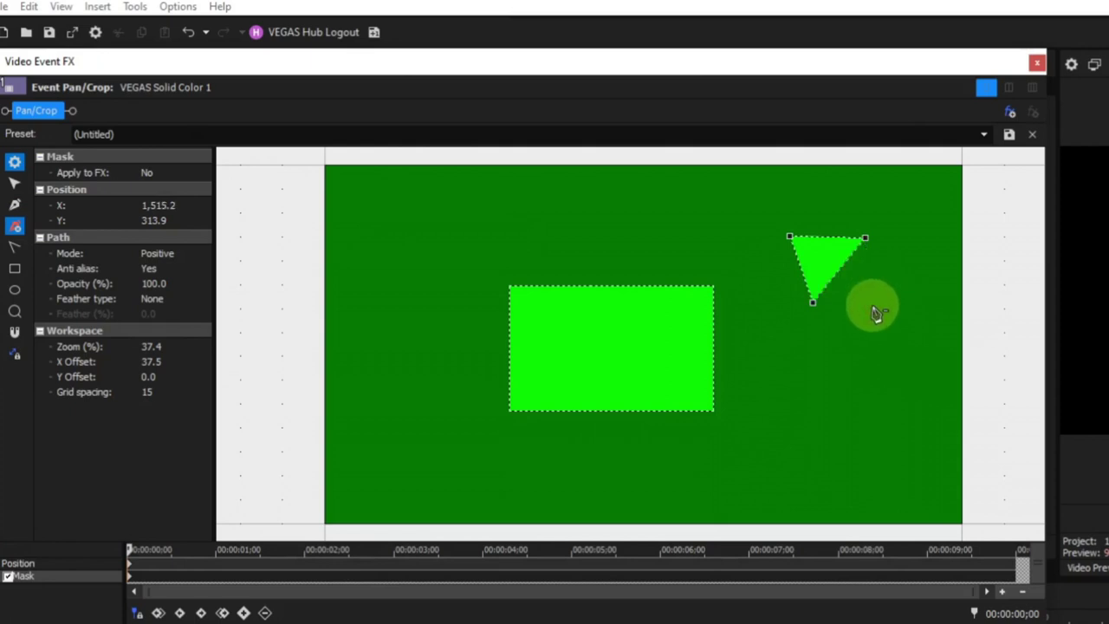
Round the rectangle's upper-left corner into a curve with the Split Tangent Tool.
left_click(15, 247)
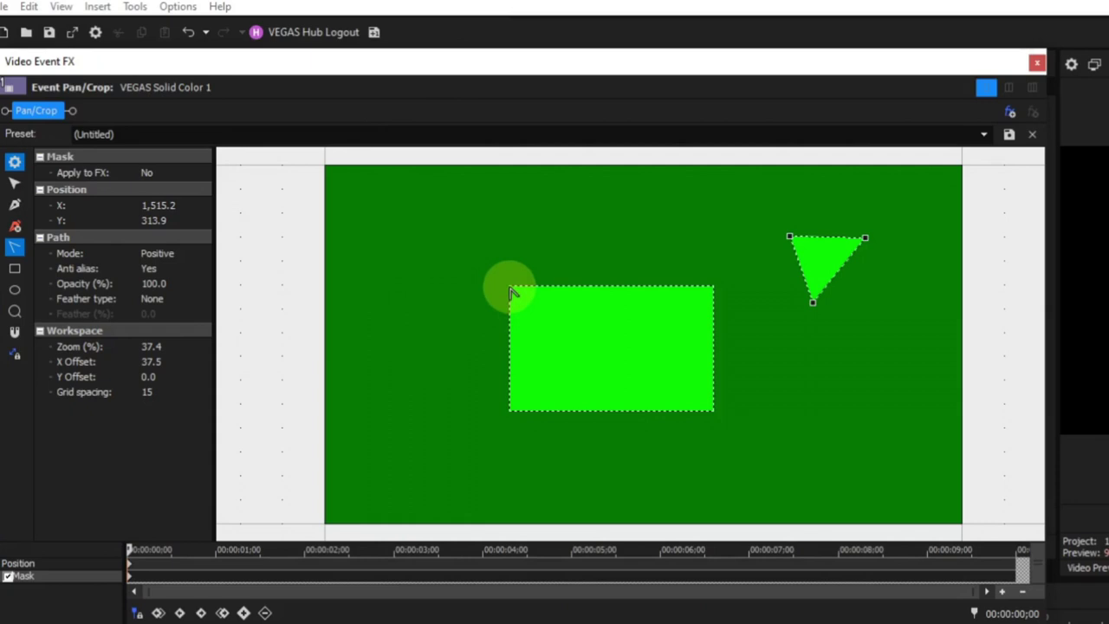
left_click_drag(511, 293, 511, 288)
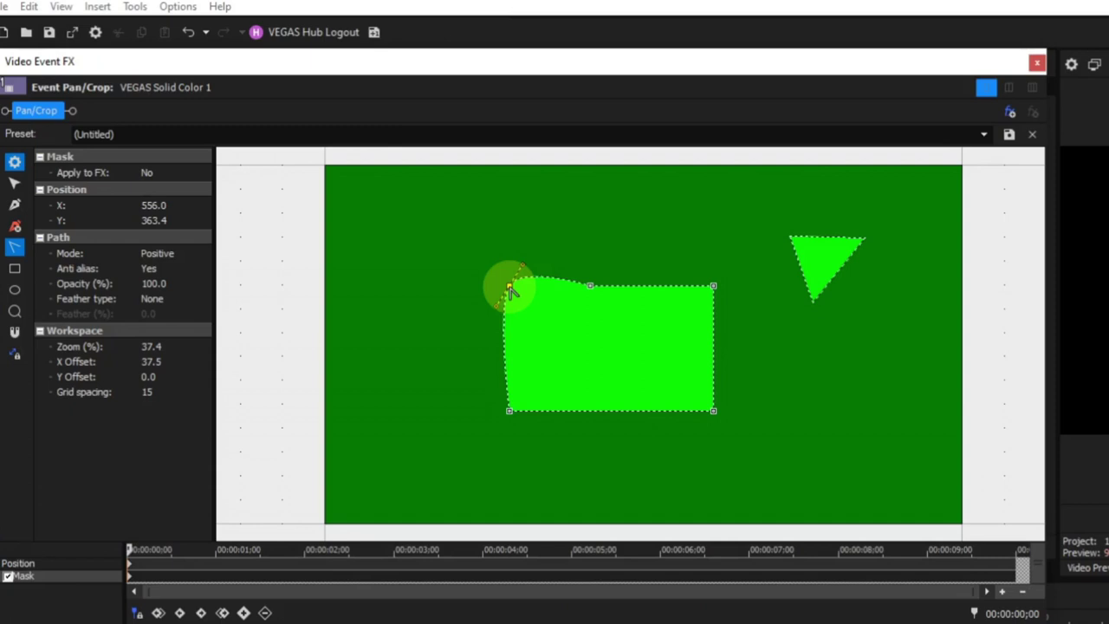
left_click(510, 288)
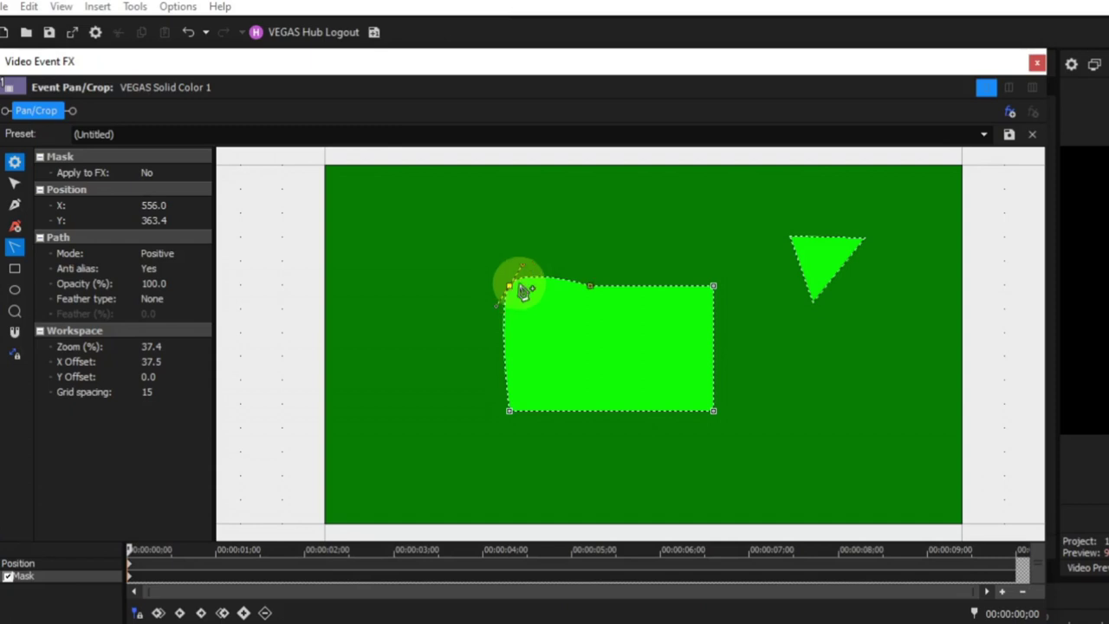
Add an anchor point on the rectangle's right edge at about X 1,171, Y 513, and reset the mask.
left_click(714, 337)
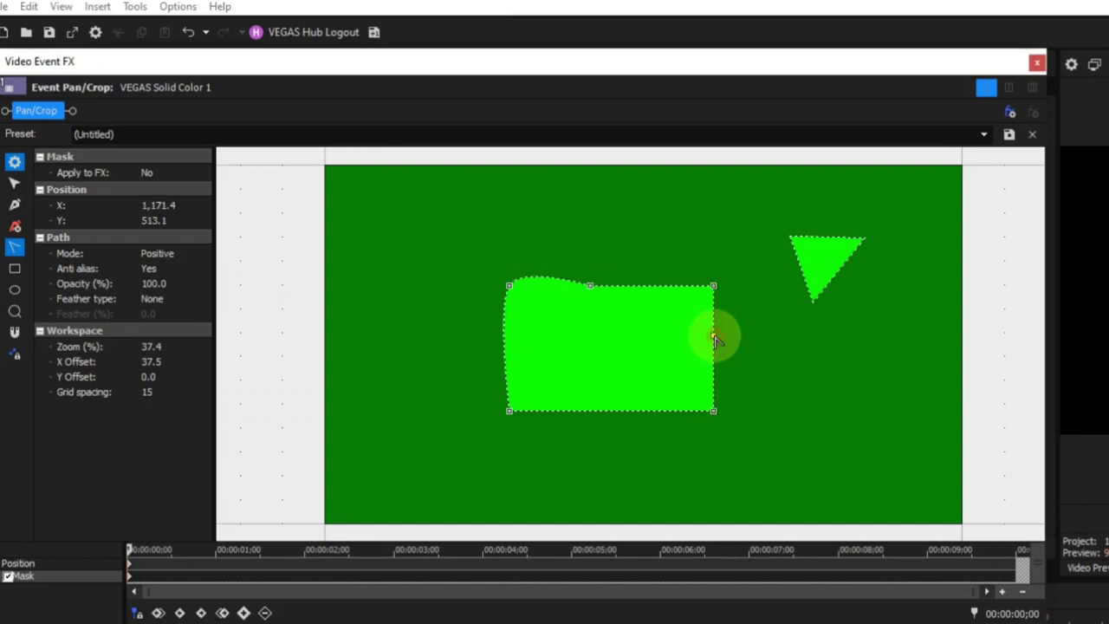
right_click(776, 345)
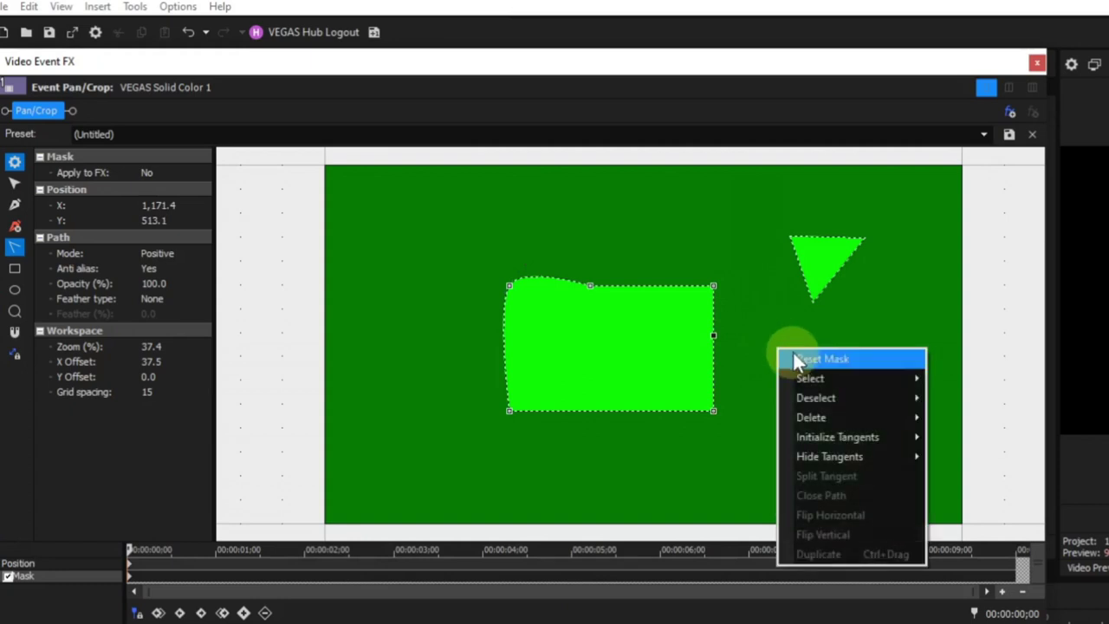
left_click(794, 356)
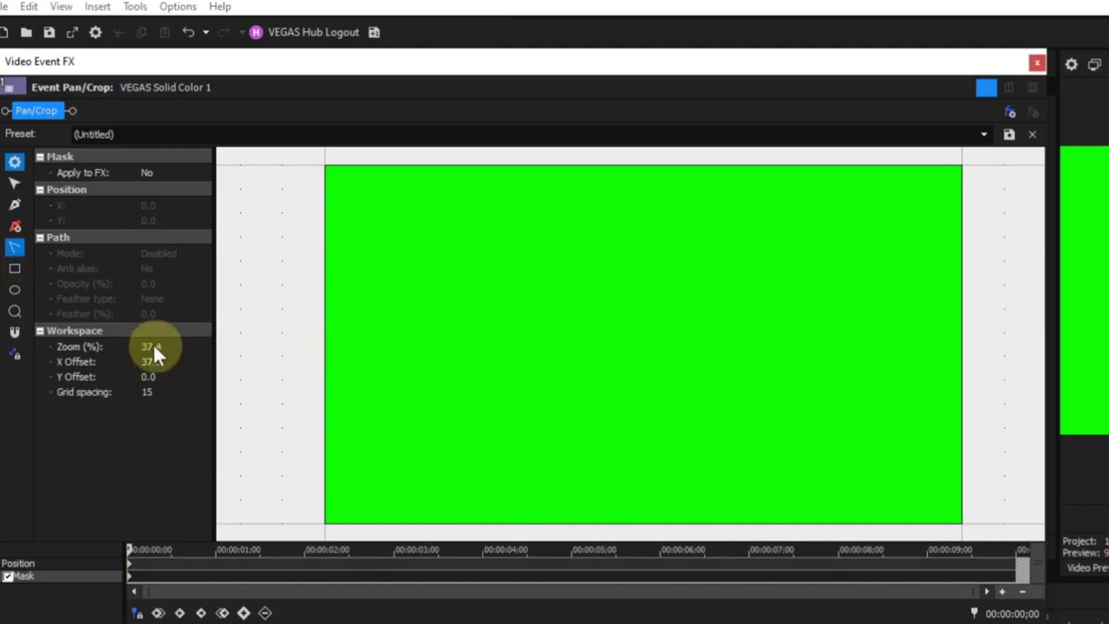
Draw a rectangular mask centred at about X 659, Y 507, and reset the mask.
left_click(13, 268)
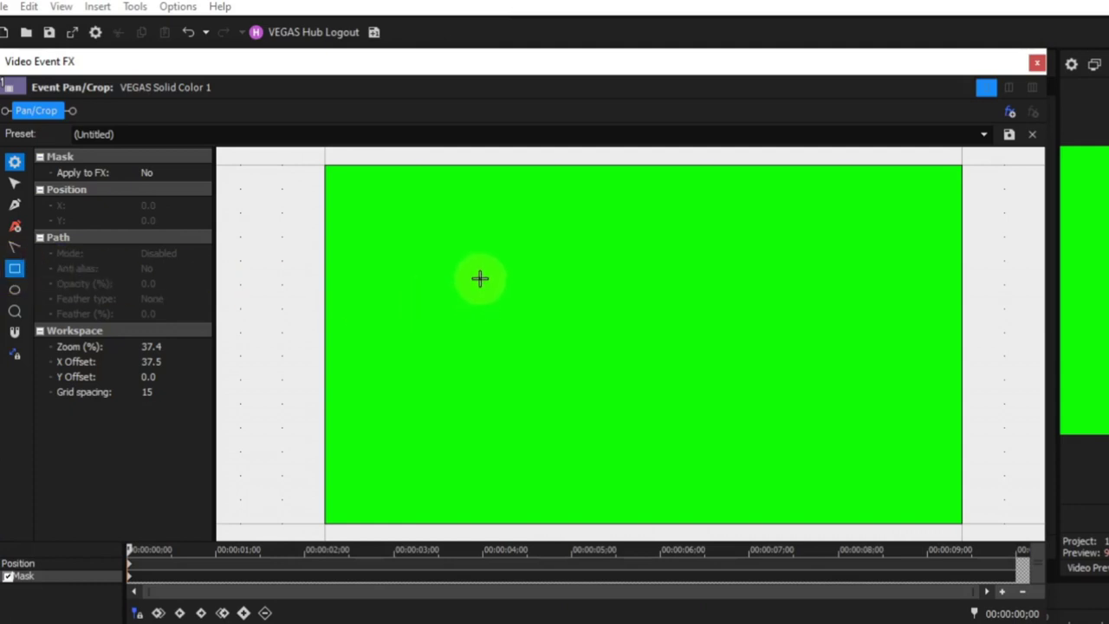
left_click_drag(480, 279, 607, 388)
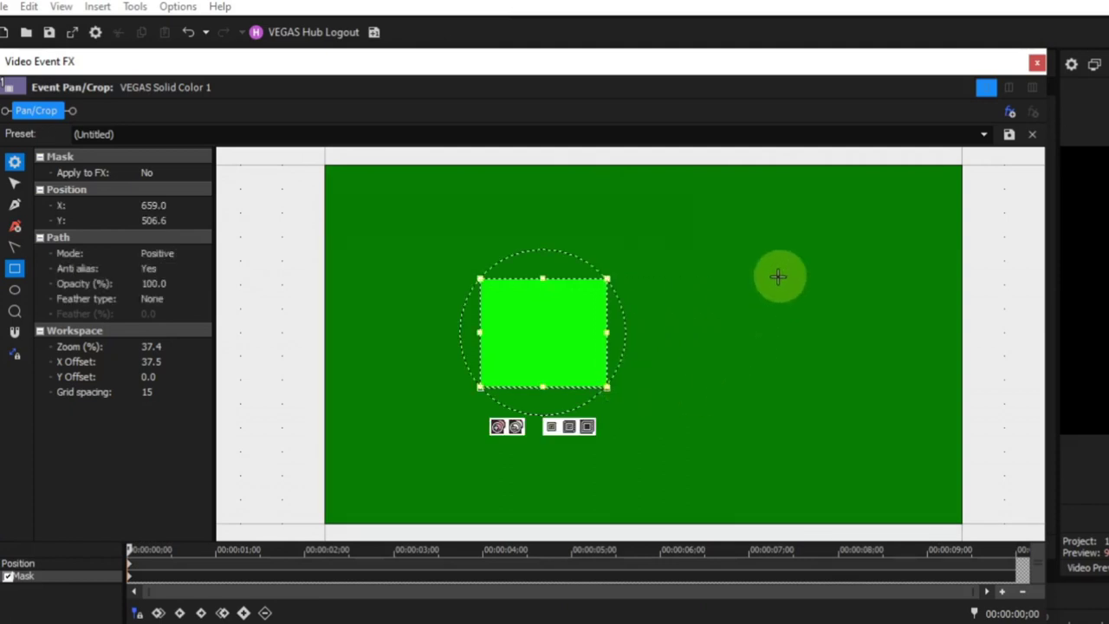
right_click(730, 292)
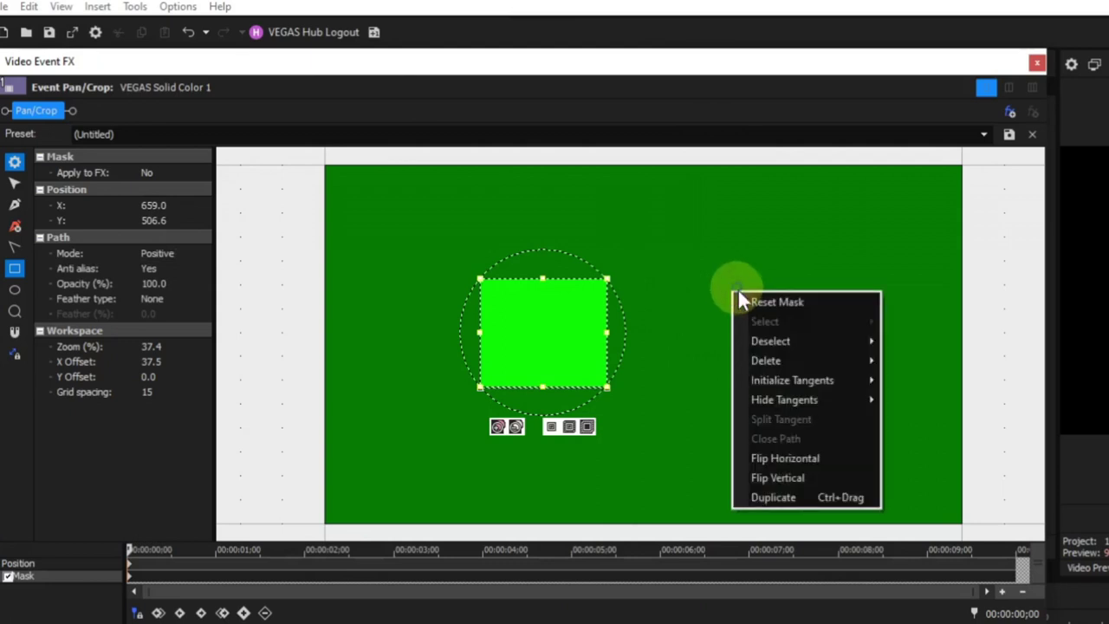
left_click(755, 303)
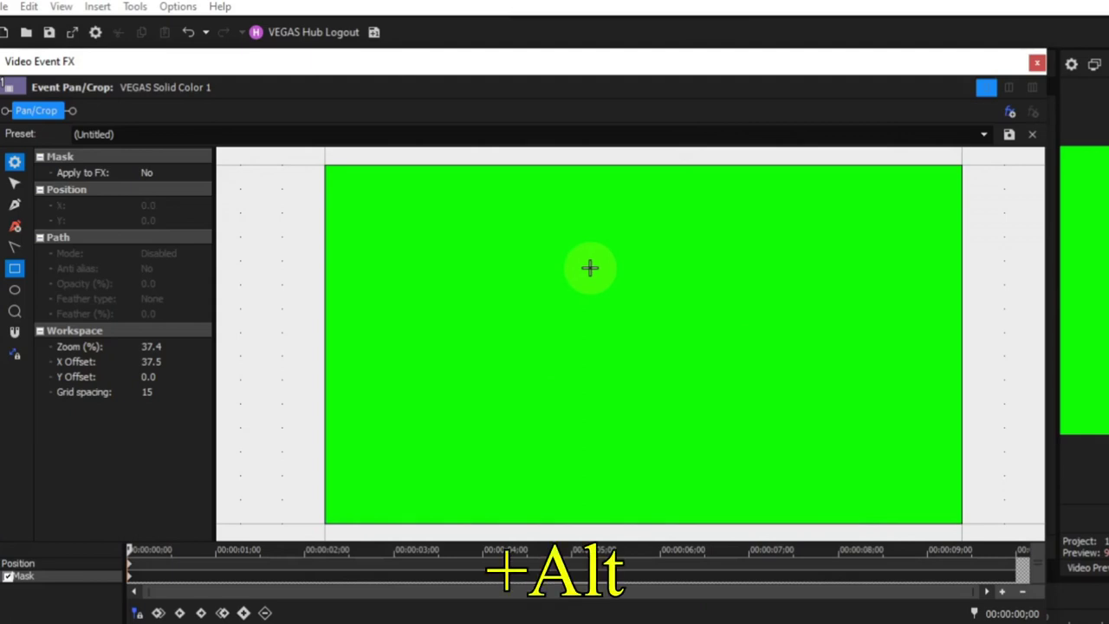
Draw a rounded-corner rectangle mask centred at about X 1,103, Y 524, and reset the mask.
left_click_drag(589, 268, 791, 409)
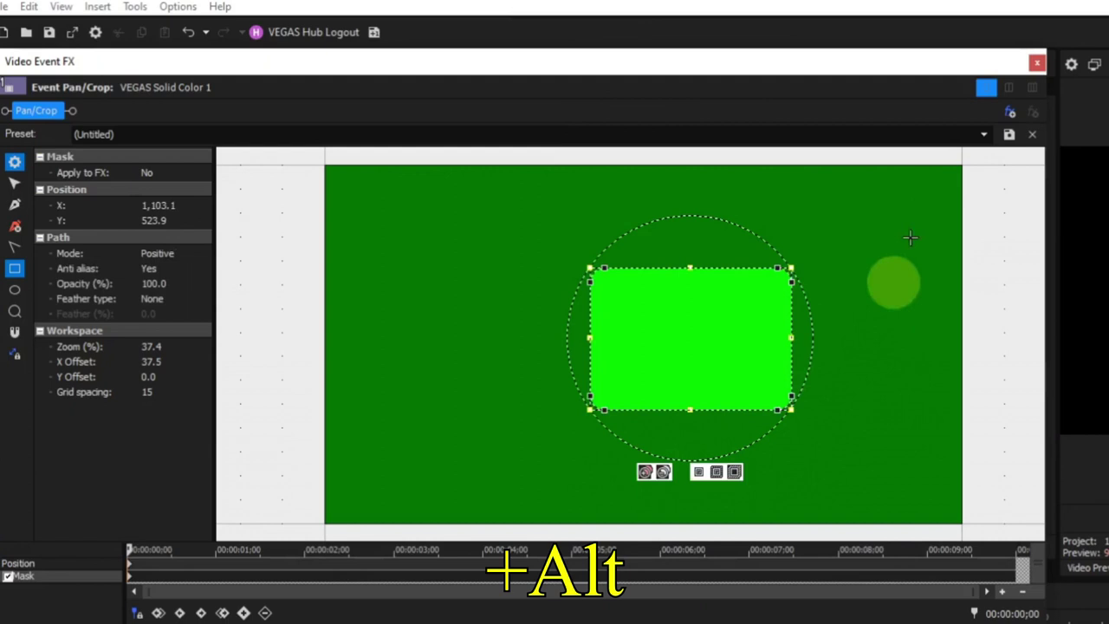
right_click(889, 197)
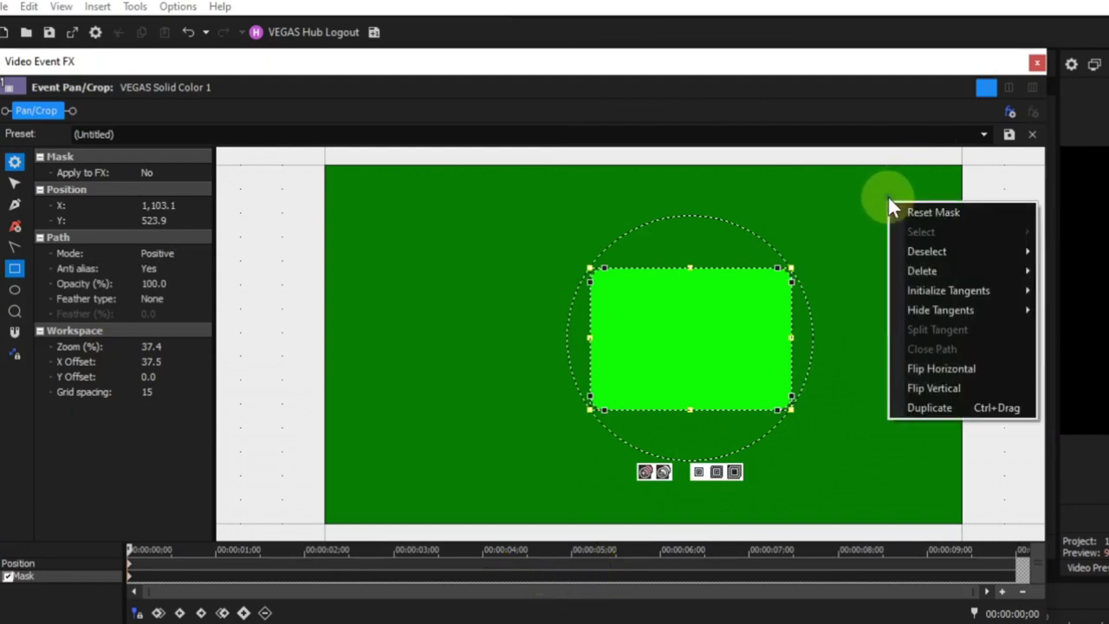
left_click(912, 212)
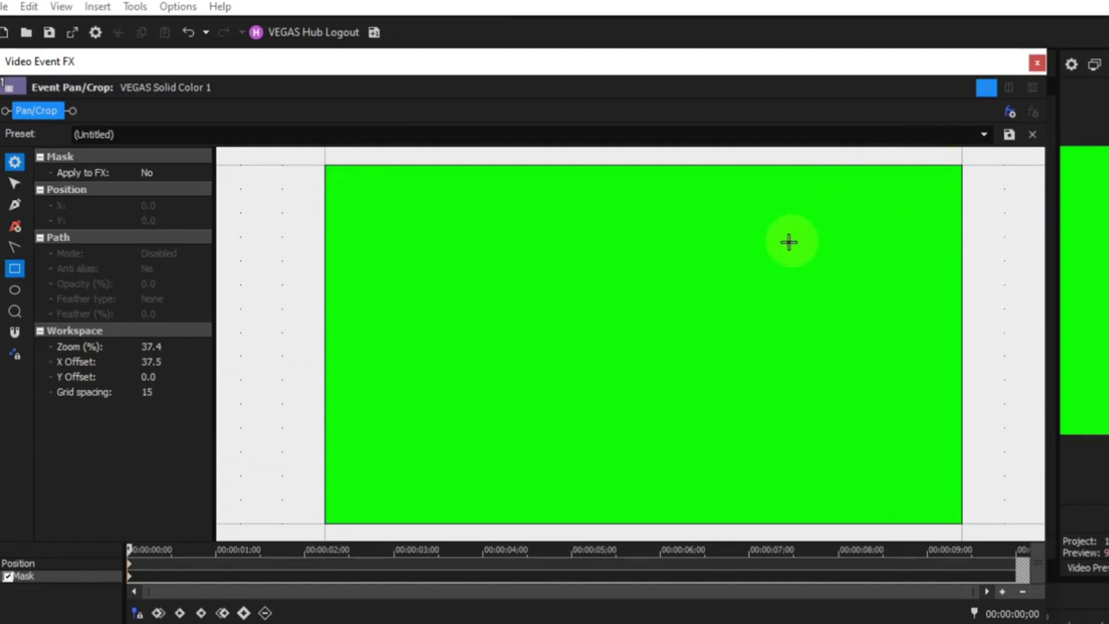
Draw a perfect square mask with sharp corners centred at about X 1,025, Y 547, and reset the mask.
key("shift")
mouse_move(733, 257)
left_mouse_down()
mouse_move(783, 257)
mouse_move(826, 276)
left_mouse_up()
left_click_drag(879, 311, 536, 394)
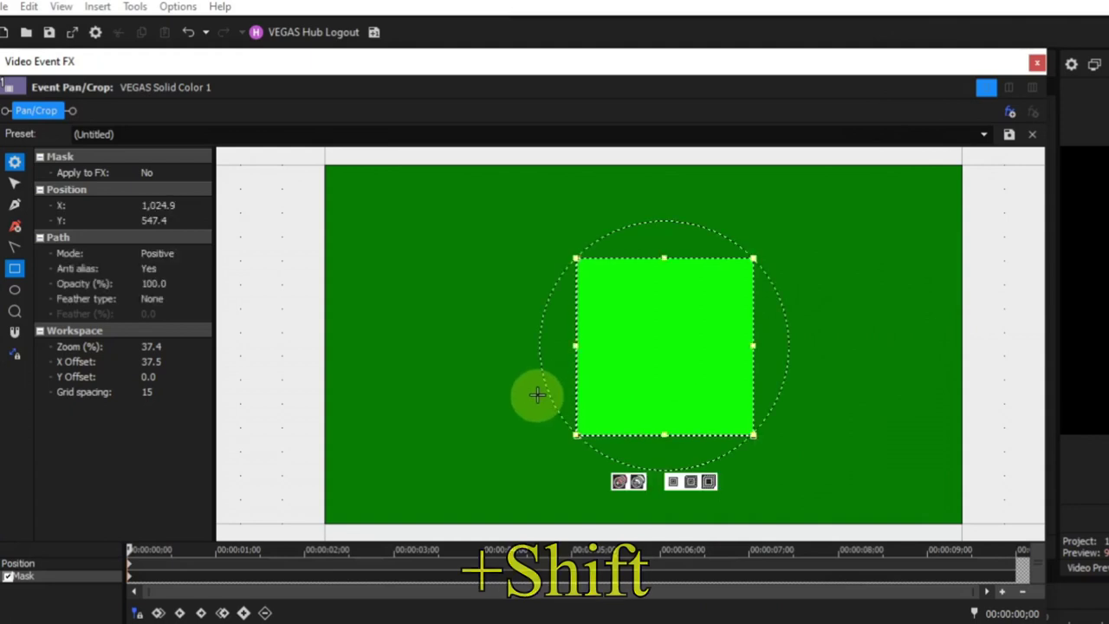
right_click(845, 276)
left_click(859, 286)
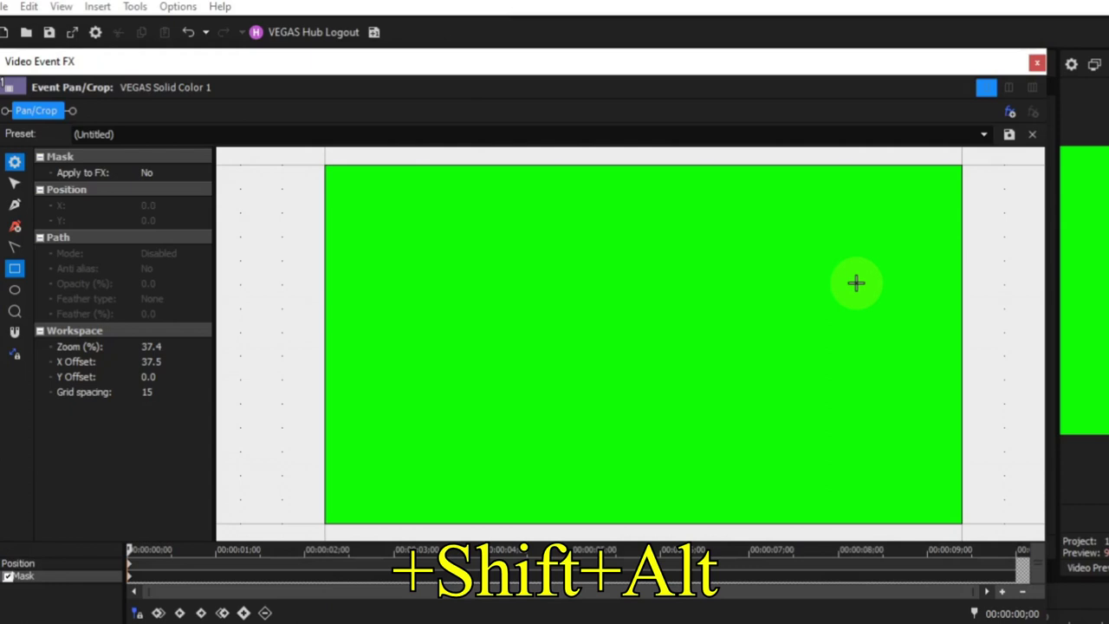
Draw a perfect square mask with rounded corners centred at about X 836, Y 691, and reset the mask.
left_click_drag(516, 308, 804, 364)
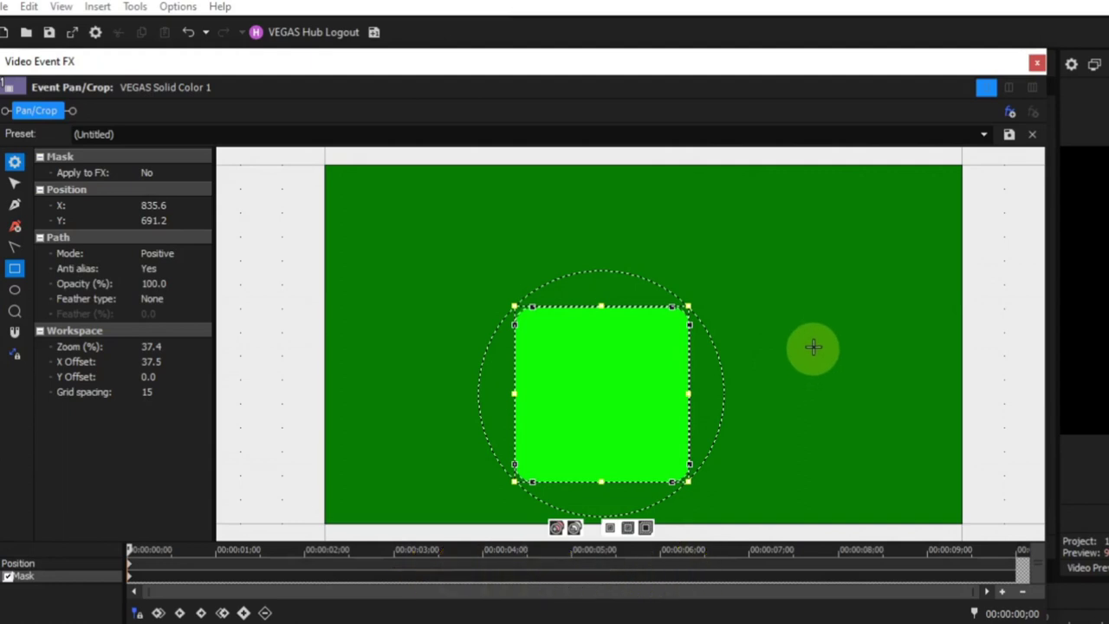
right_click(797, 281)
left_click(839, 297)
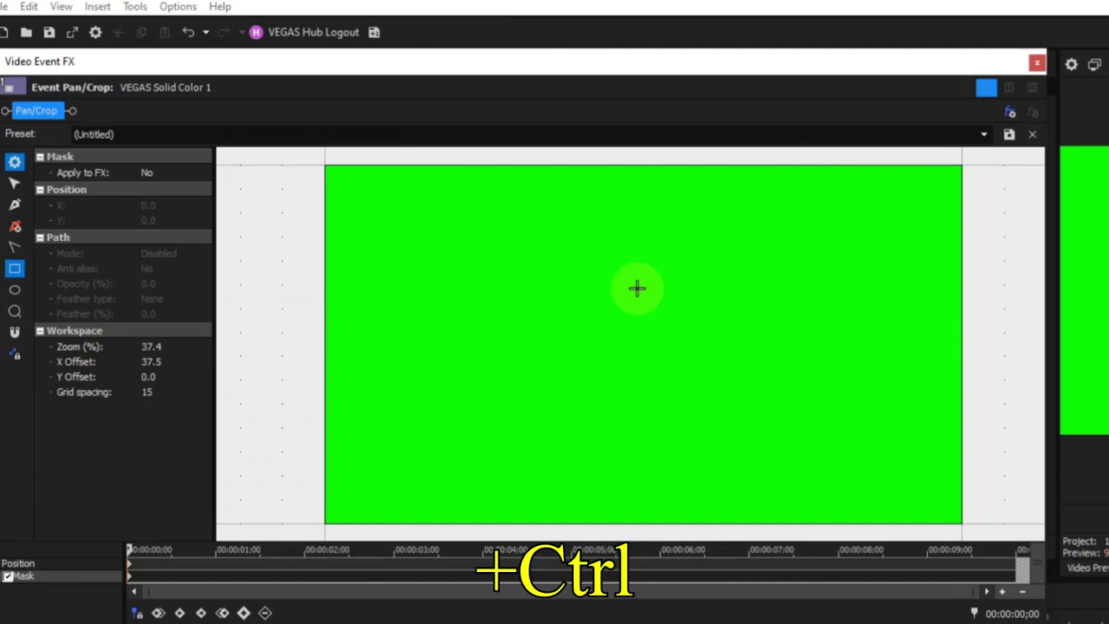
Draw a sharp-cornered rectangle mask outward from its centre at about X 941, Y 371, and reset the mask.
left_click_drag(638, 289, 722, 354)
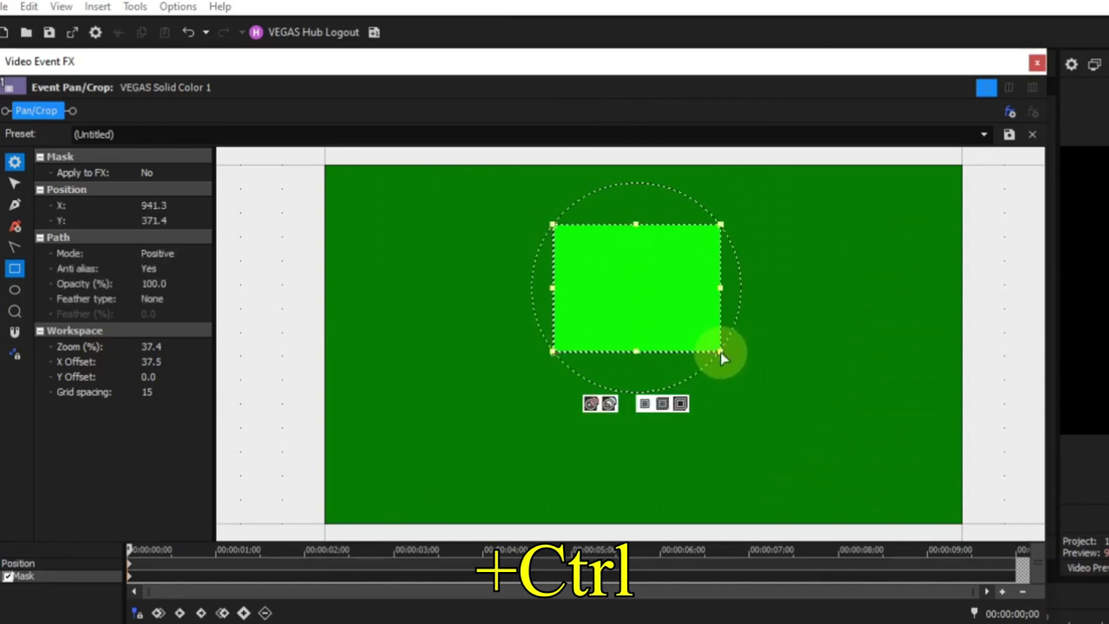
right_click(836, 270)
left_click(859, 283)
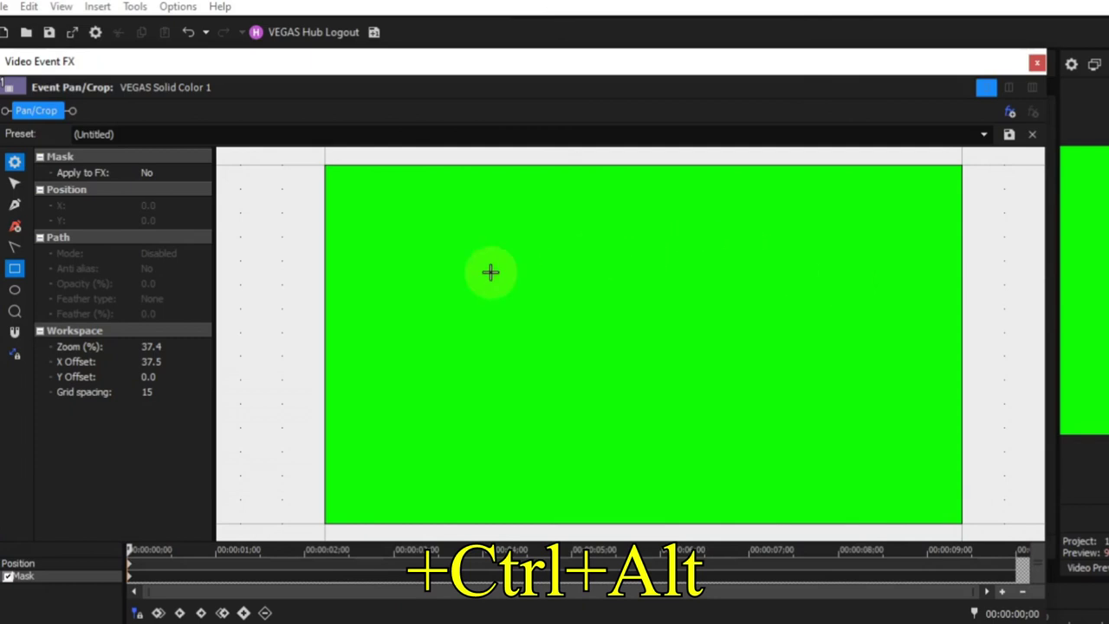
Draw a rounded-corner rectangle mask outward from its centre at about X 503, Y 323, and reset the mask.
mouse_move(492, 272)
left_mouse_down()
mouse_move(669, 300)
mouse_move(664, 335)
mouse_move(619, 335)
mouse_move(602, 351)
mouse_move(609, 328)
mouse_move(613, 343)
left_mouse_up()
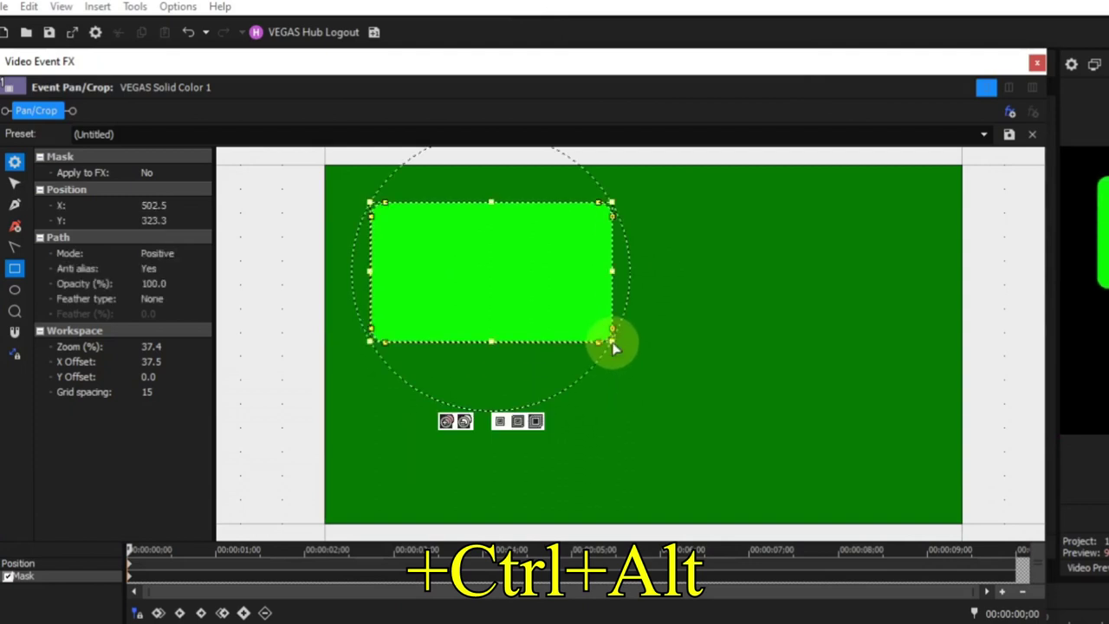
right_click(732, 286)
left_click(755, 294)
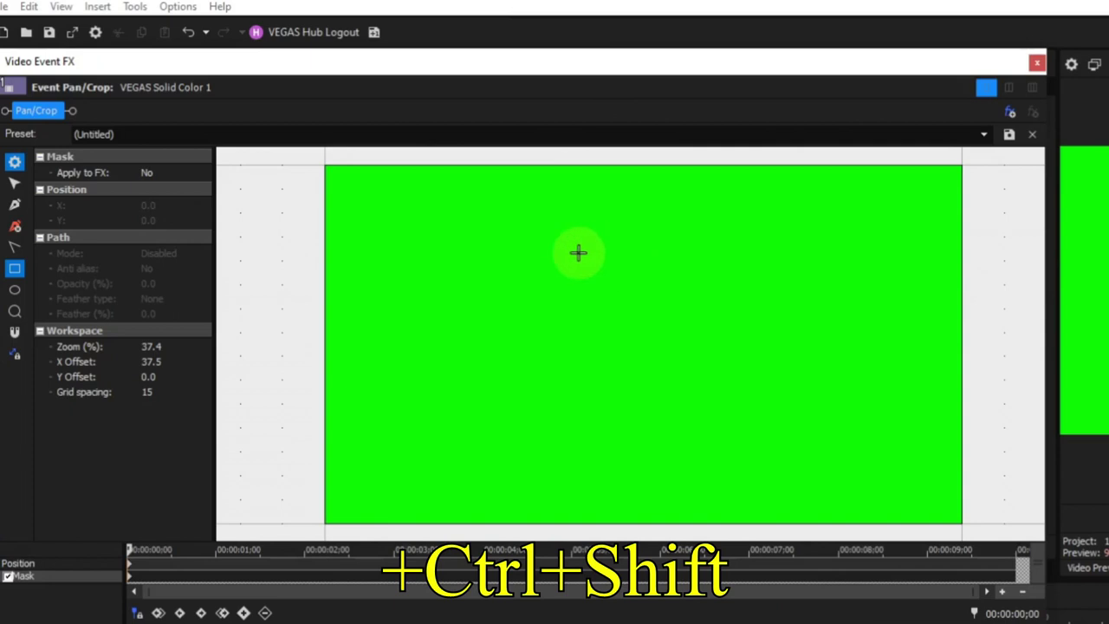
Draw a perfect square mask outward from its centre at about X 907, Y 323, and reset the mask.
left_click_drag(626, 272, 736, 312)
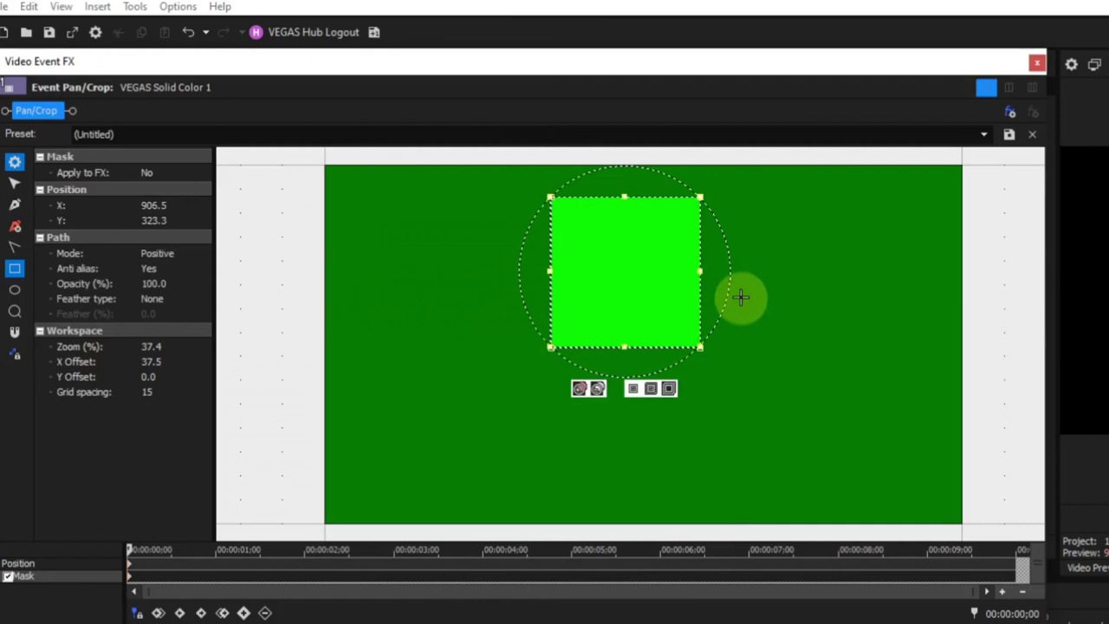
right_click(762, 264)
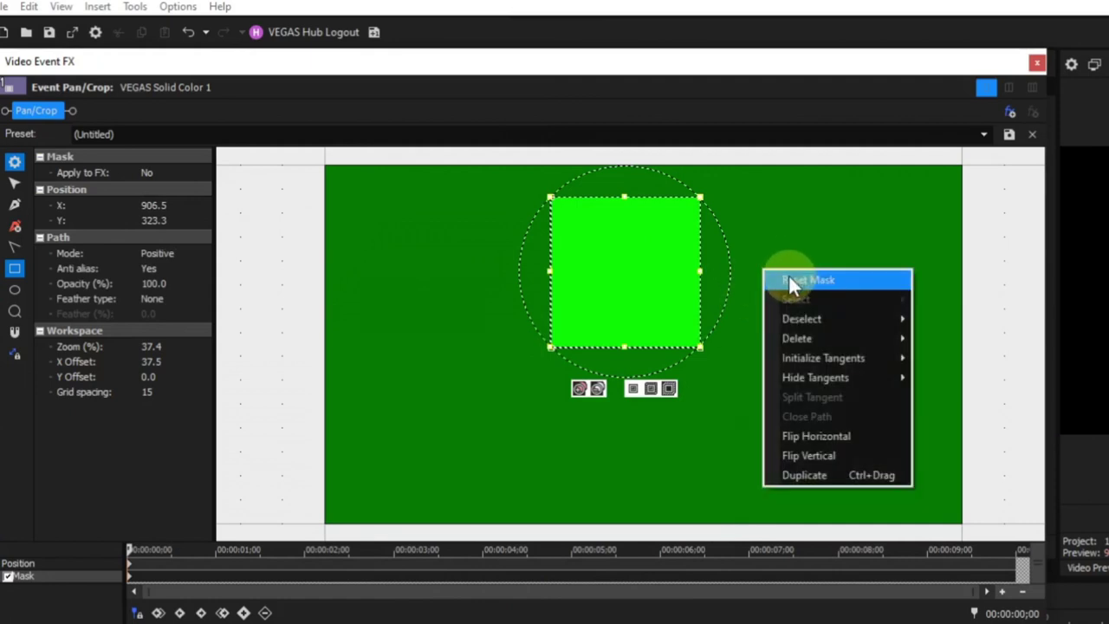
left_click(791, 280)
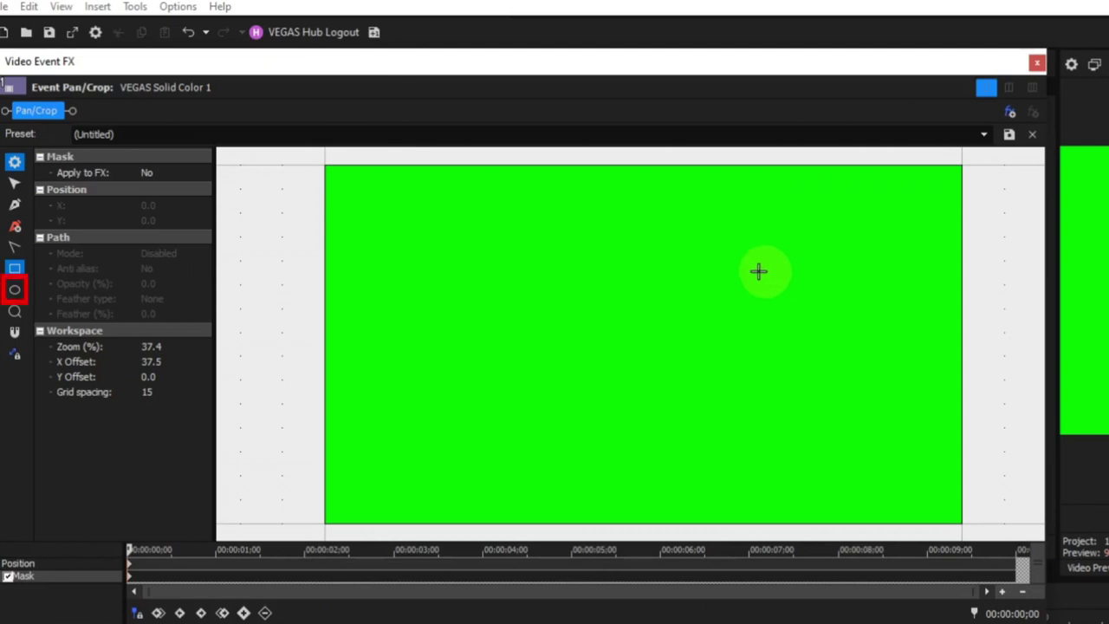
Draw a wide oval mask centred at about X 662, Y 485, and reset the mask.
left_click(15, 290)
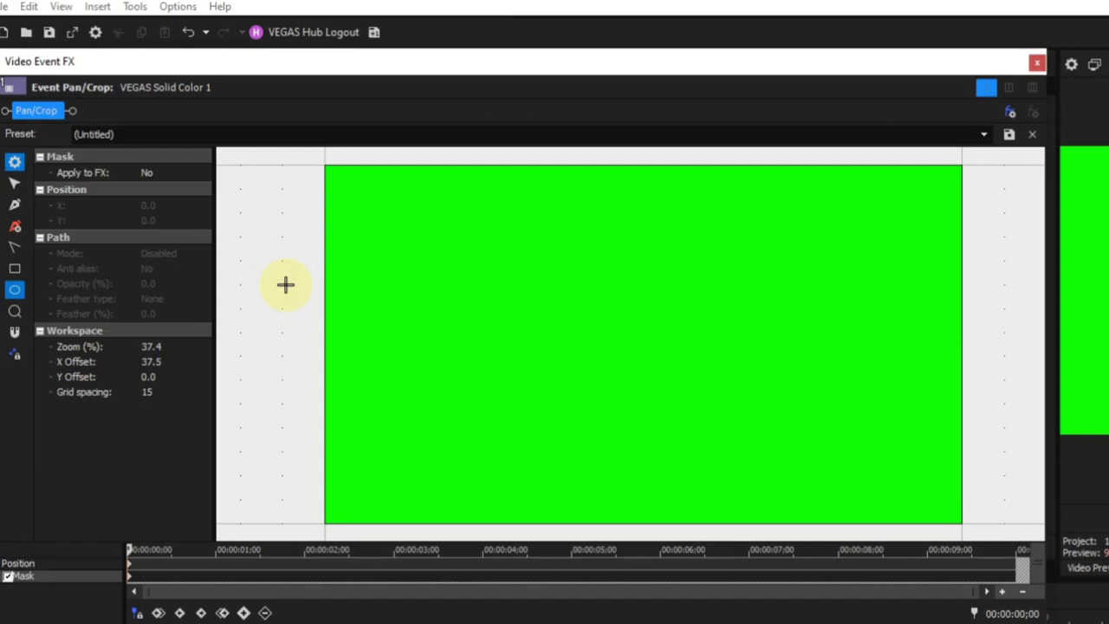
left_click_drag(471, 283, 618, 368)
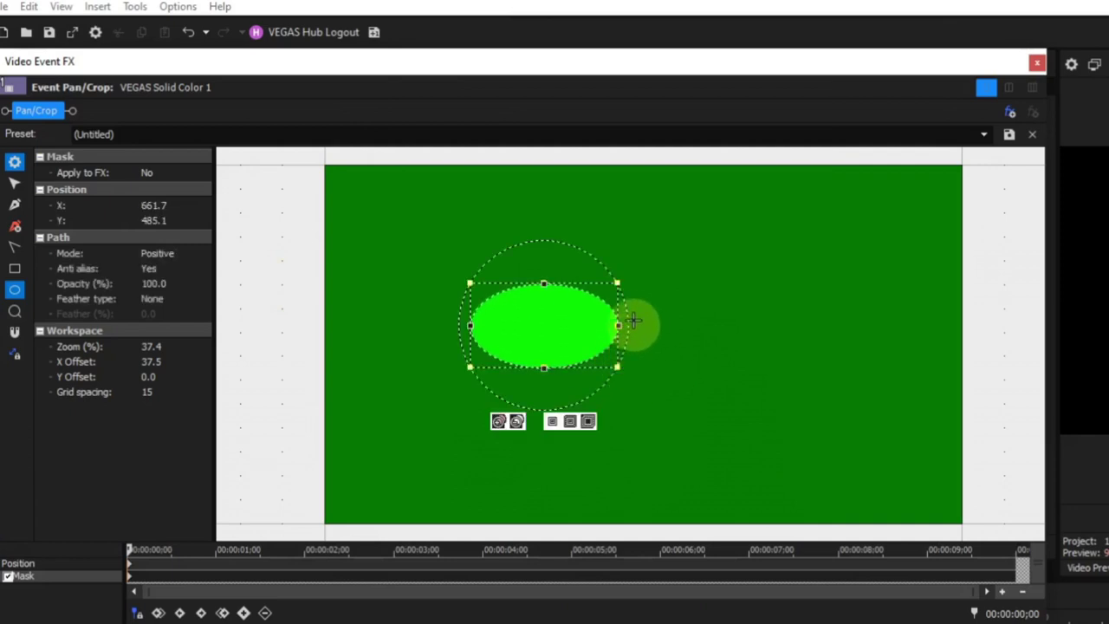
right_click(669, 276)
left_click(683, 287)
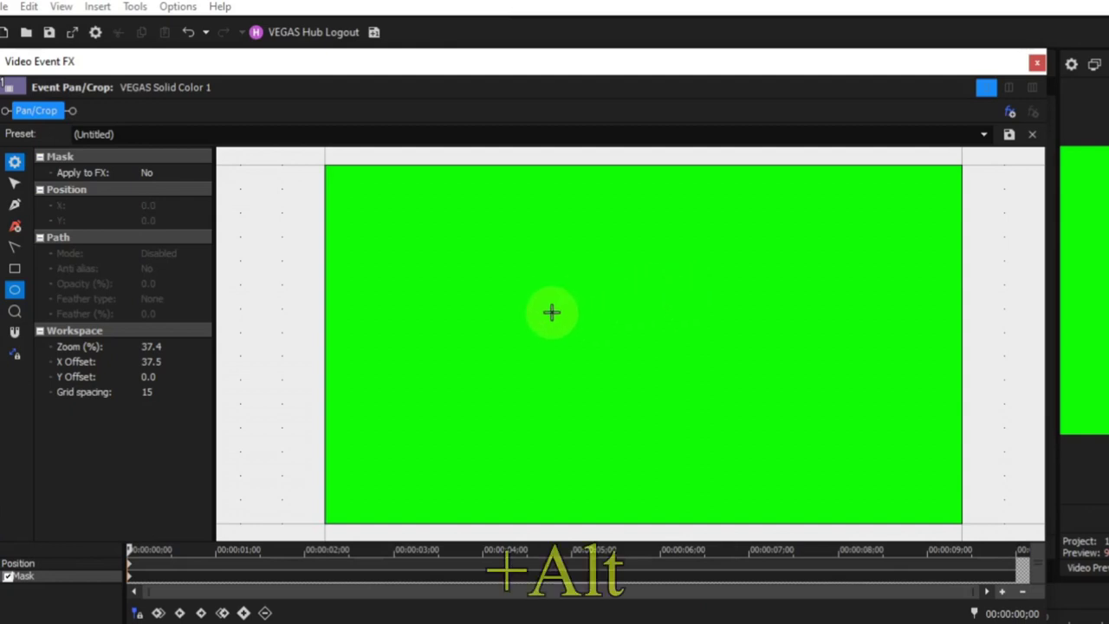
Draw a half-oval mask with a flat base centred at about X 1,058, Y 519, and reset the mask.
left_click_drag(590, 309, 759, 422)
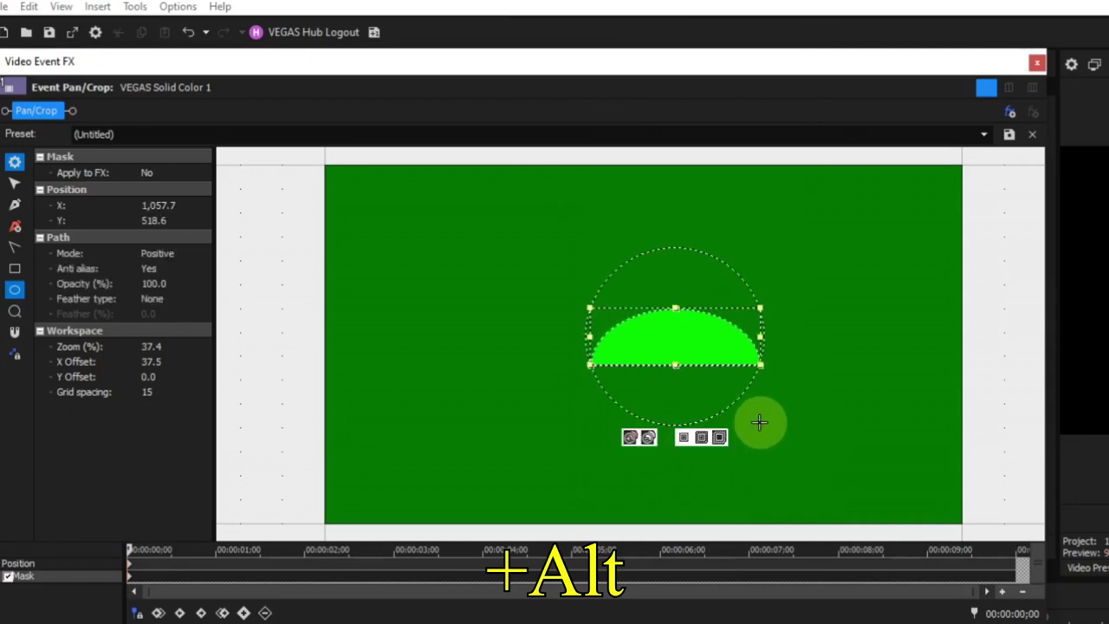
right_click(829, 300)
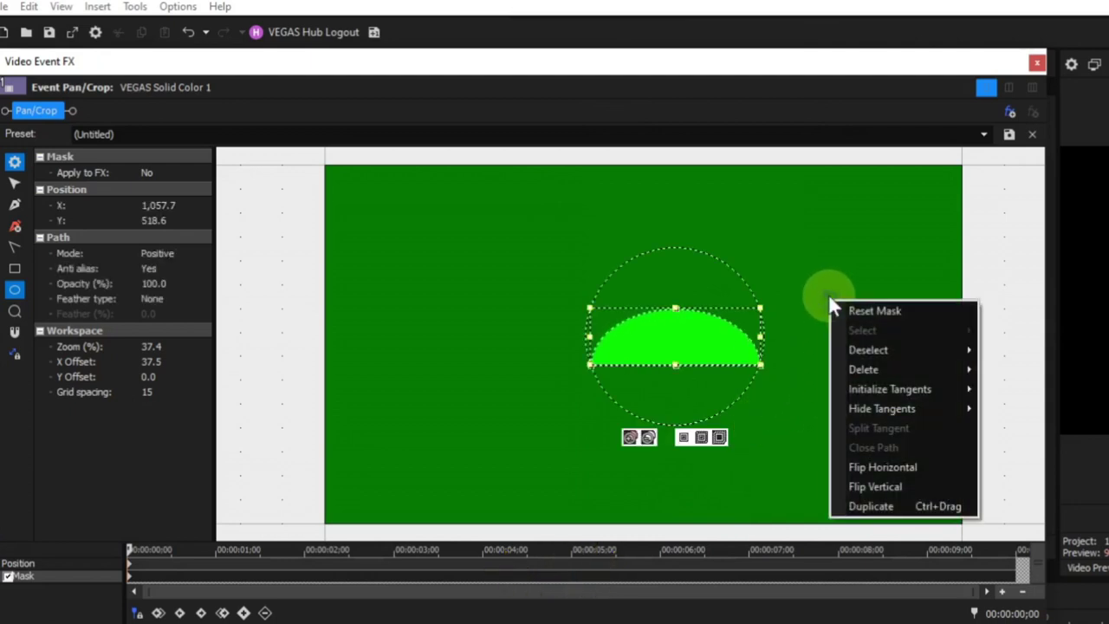
left_click(866, 309)
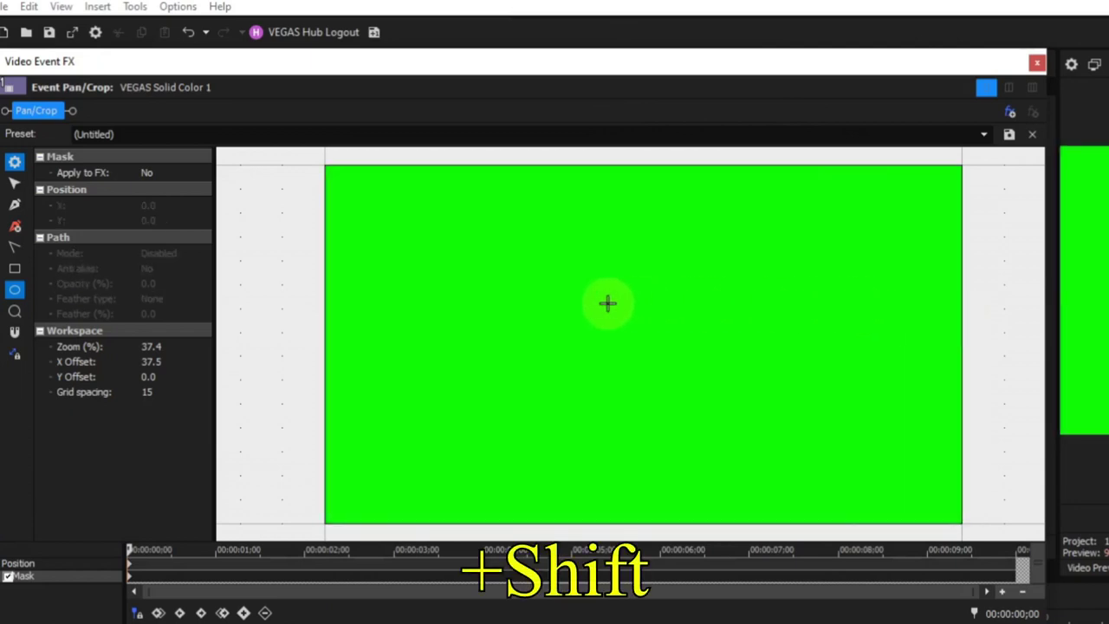
Draw a perfect circle mask just below and to the right of the frame's centre, and reset the mask.
left_click_drag(612, 303, 806, 380)
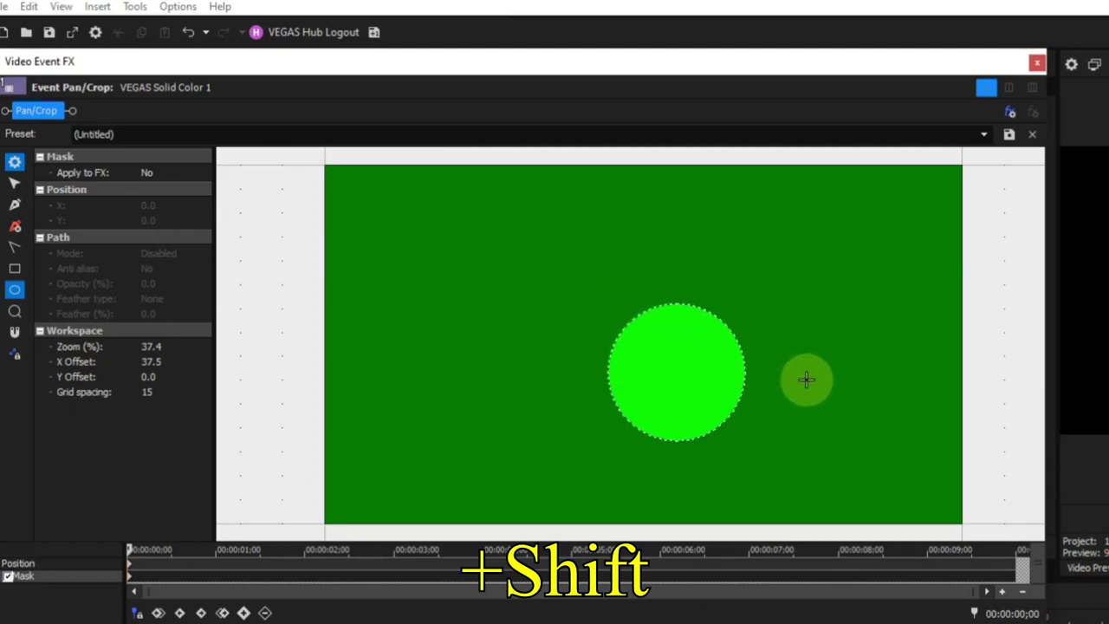
right_click(795, 278)
left_click(813, 292)
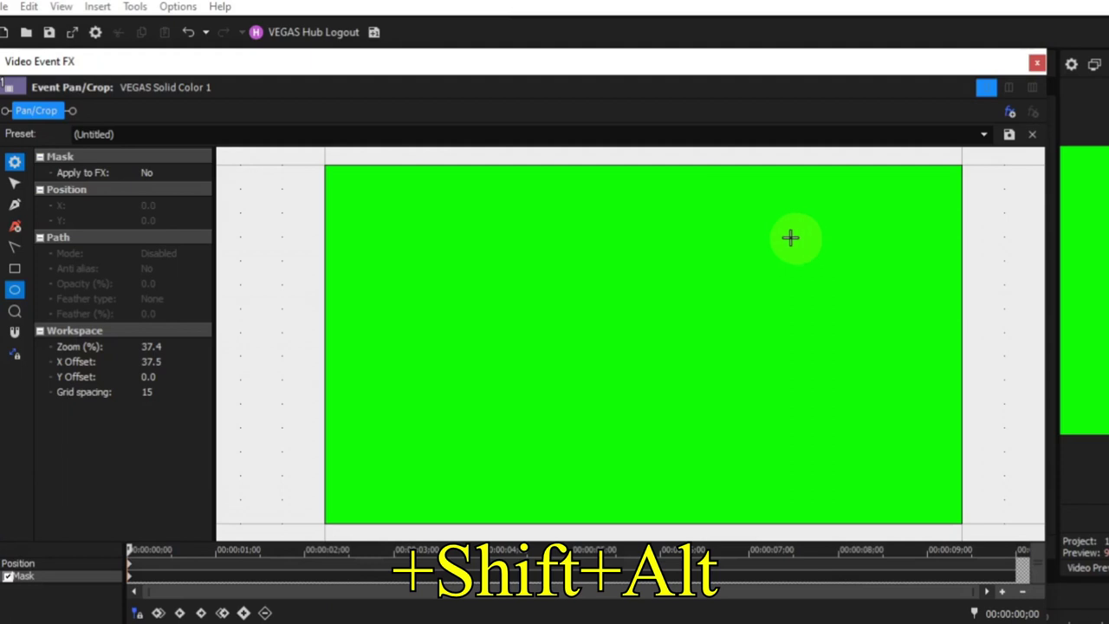
Draw a perfect half-circle mask with a flat base centred at about X 1,016, Y 565, and reset the mask.
left_click_drag(569, 307, 821, 426)
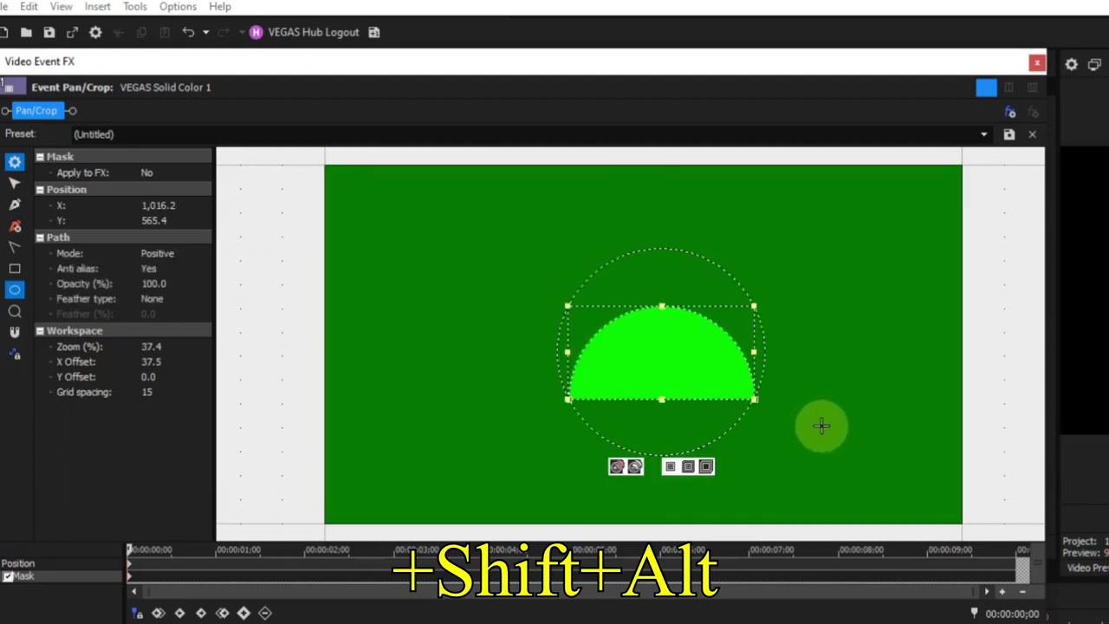
right_click(839, 262)
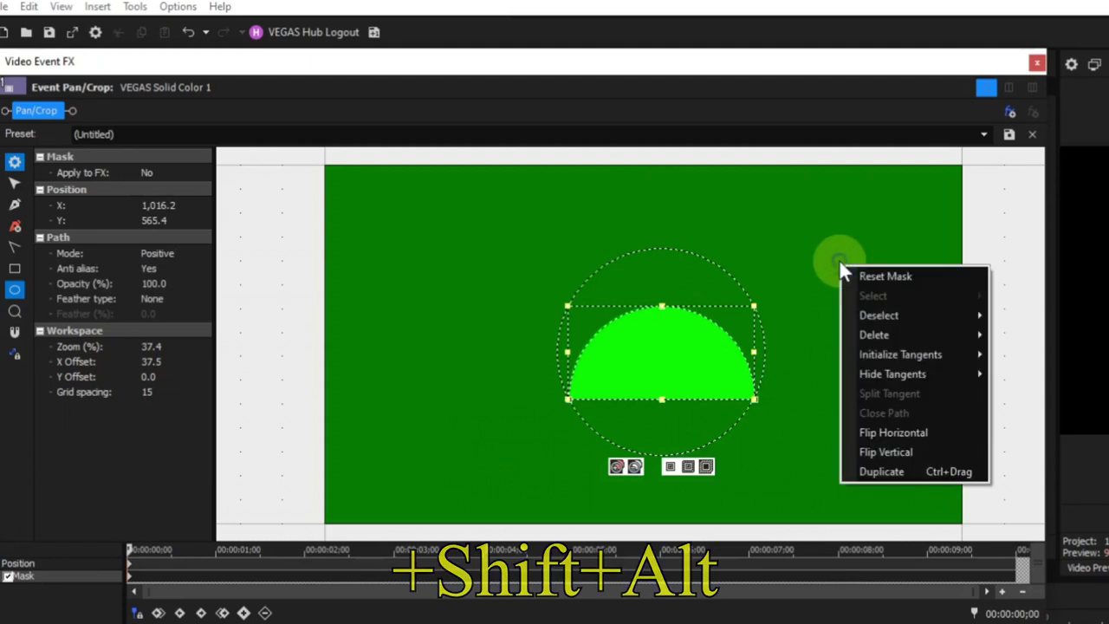
left_click(884, 275)
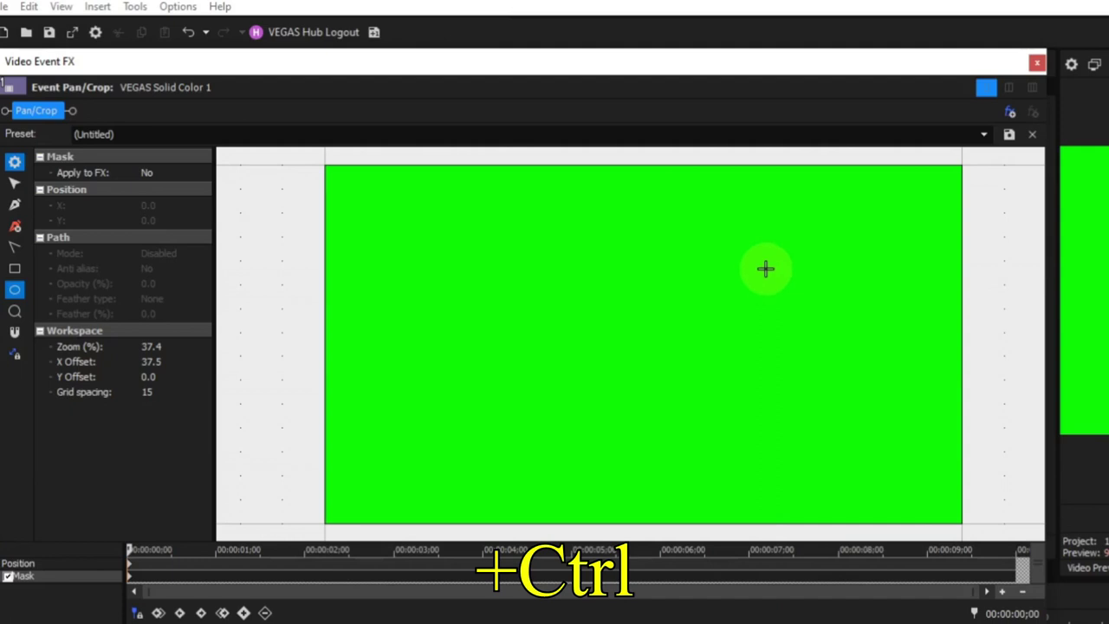
Draw a tall oval mask outward from its centre, up and to the left of the frame's centre, and reset the mask.
left_click_drag(569, 299, 612, 358)
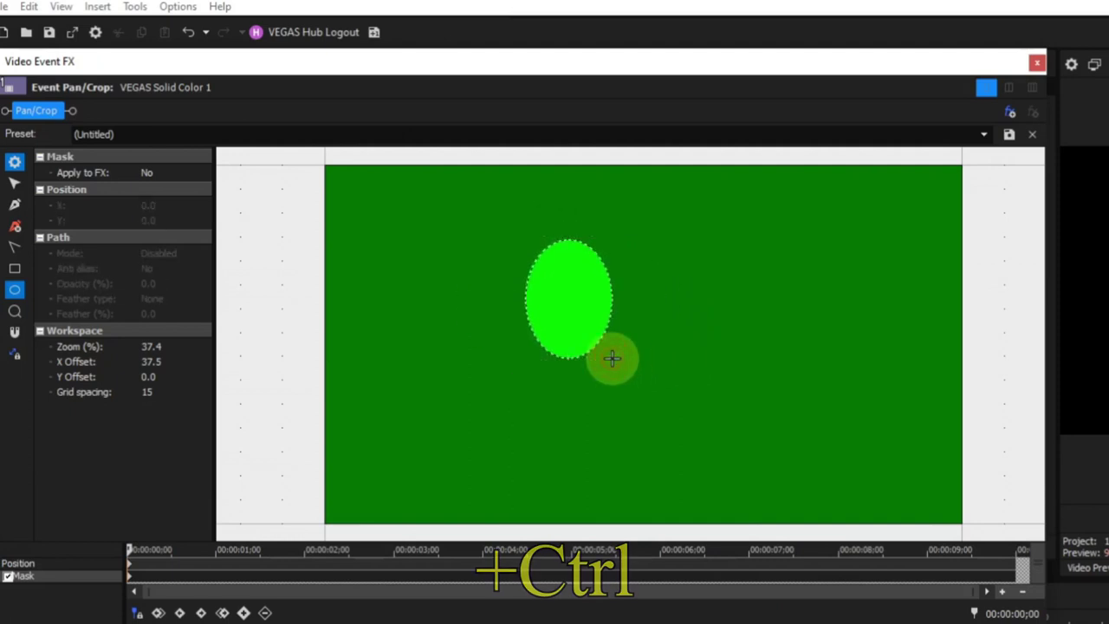
right_click(727, 299)
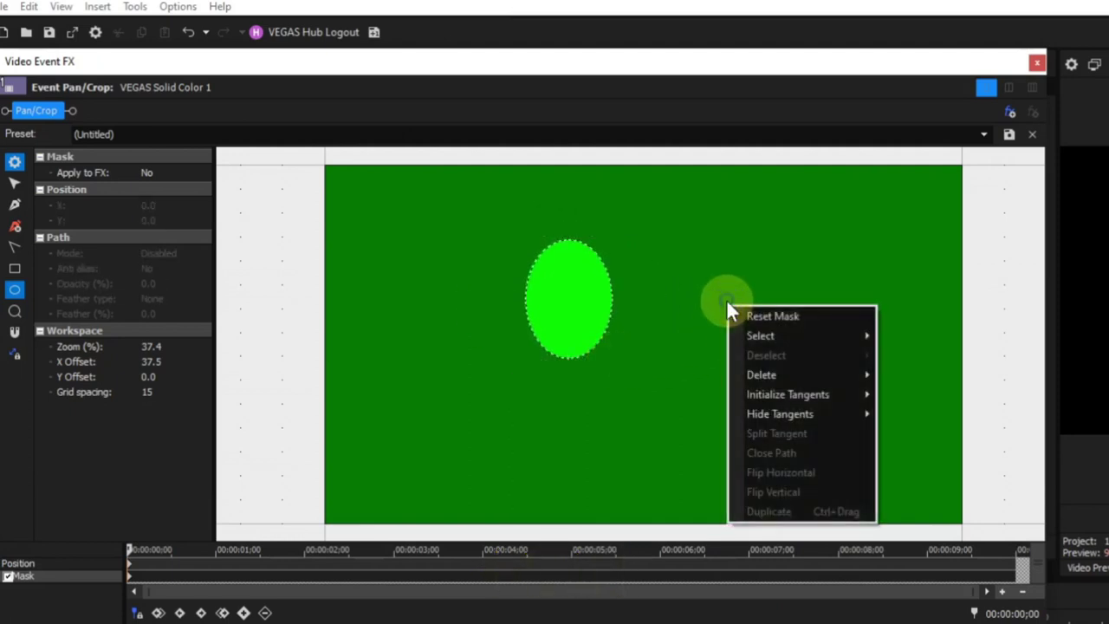
left_click(774, 317)
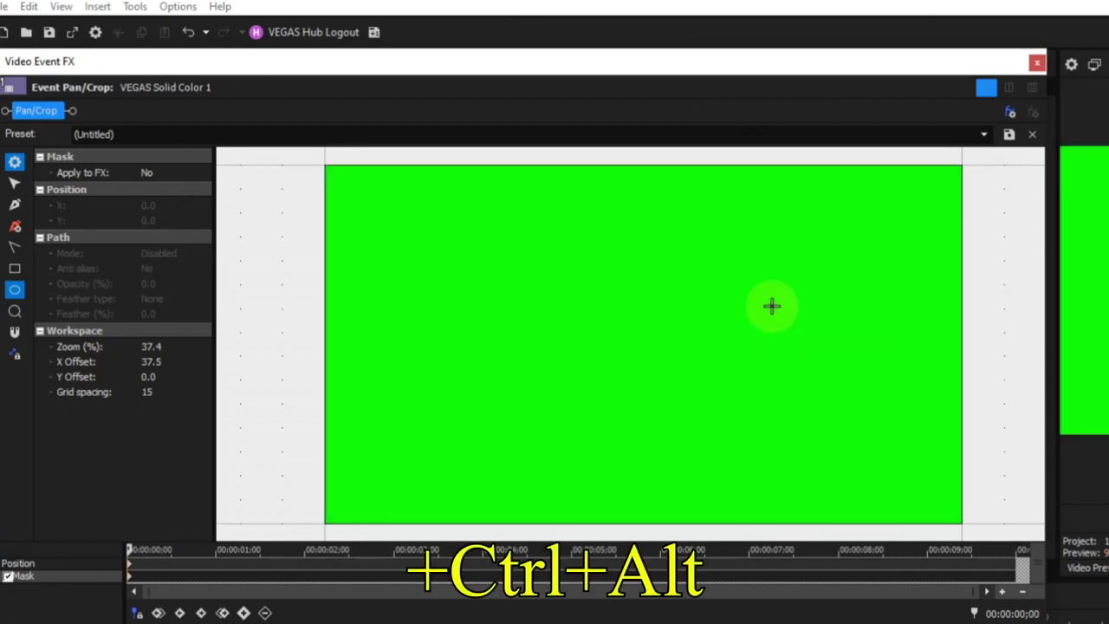
Draw a wide half-oval mask outward from its base's midpoint, positioned at about X 856, Y 343, and reset the mask.
left_click_drag(610, 314, 723, 376)
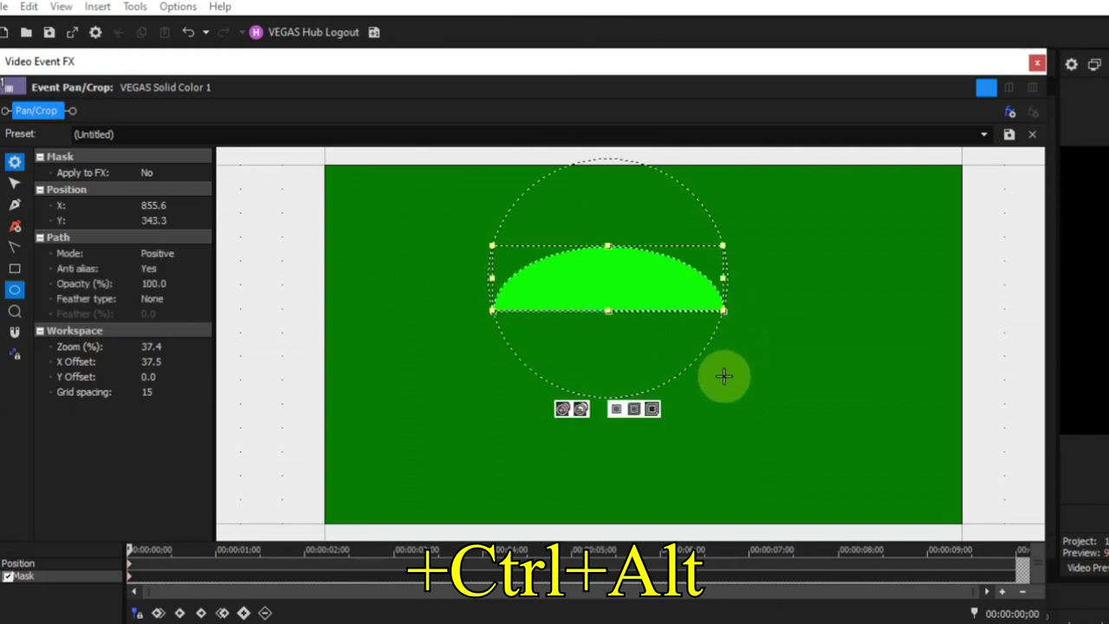
right_click(833, 264)
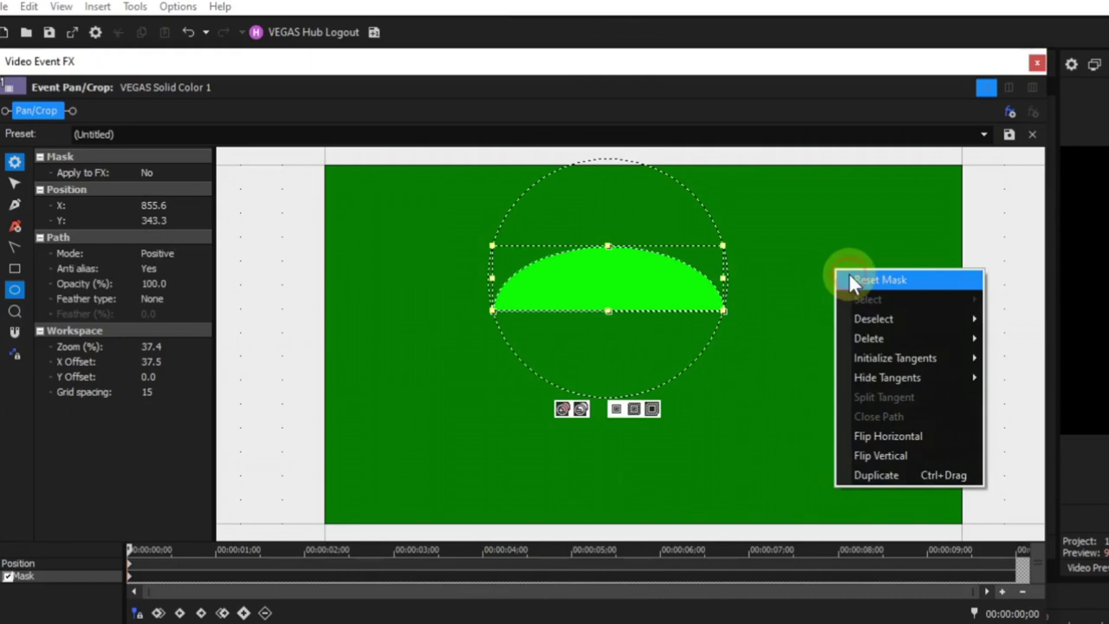
left_click(875, 280)
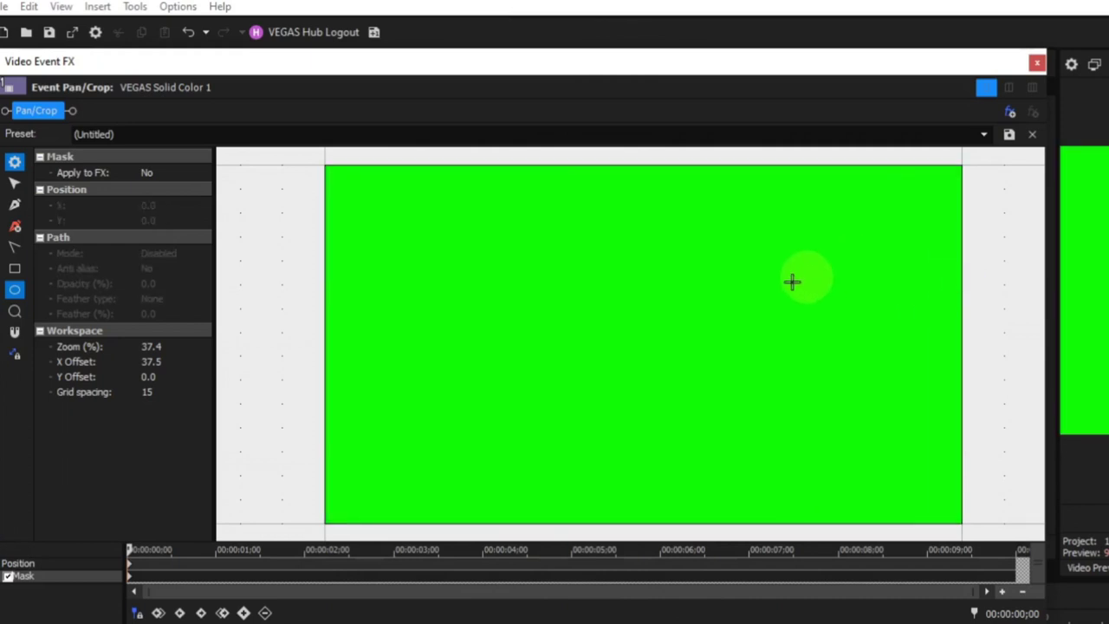
Draw a perfect circle mask outward from its centre at about X 888, Y 417, and reset the mask.
key("ctrl+shift")
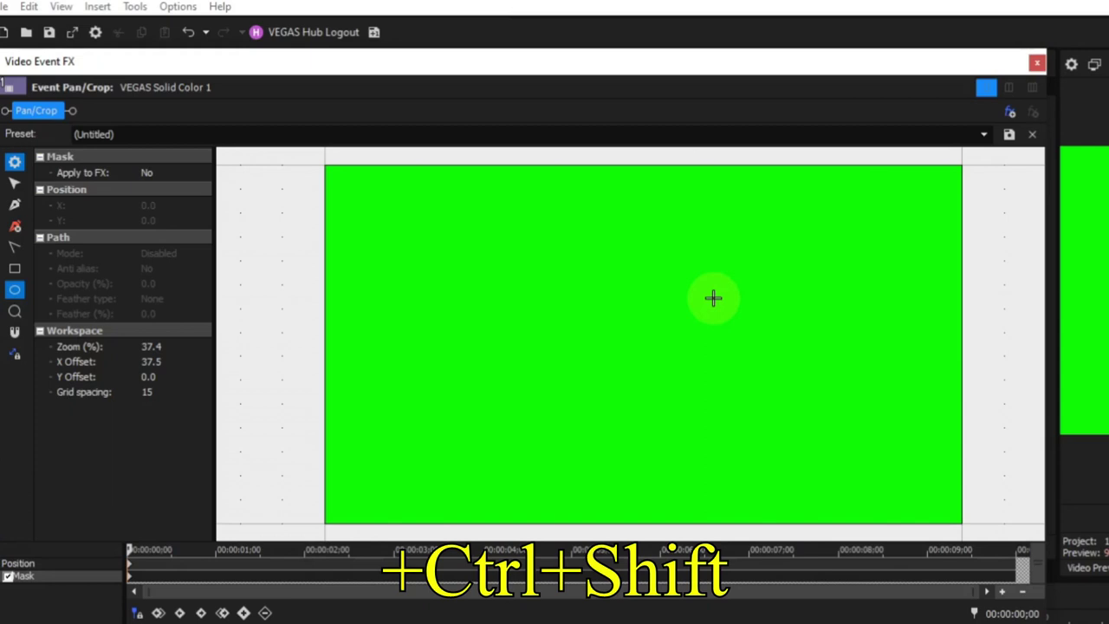
left_click_drag(620, 303, 722, 339)
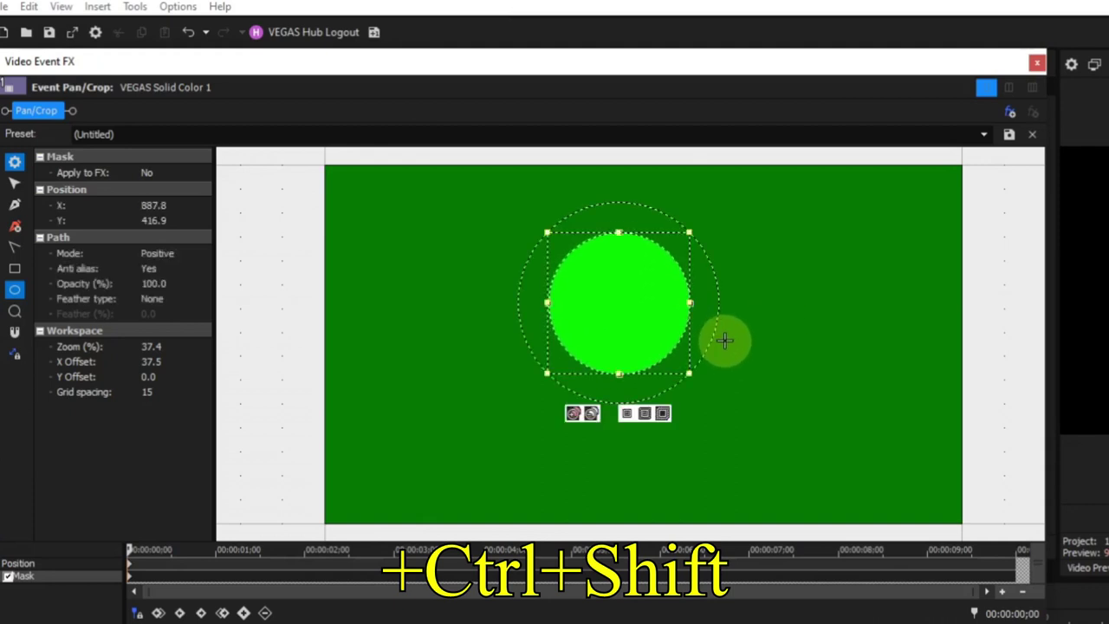
right_click(780, 298)
left_click(796, 307)
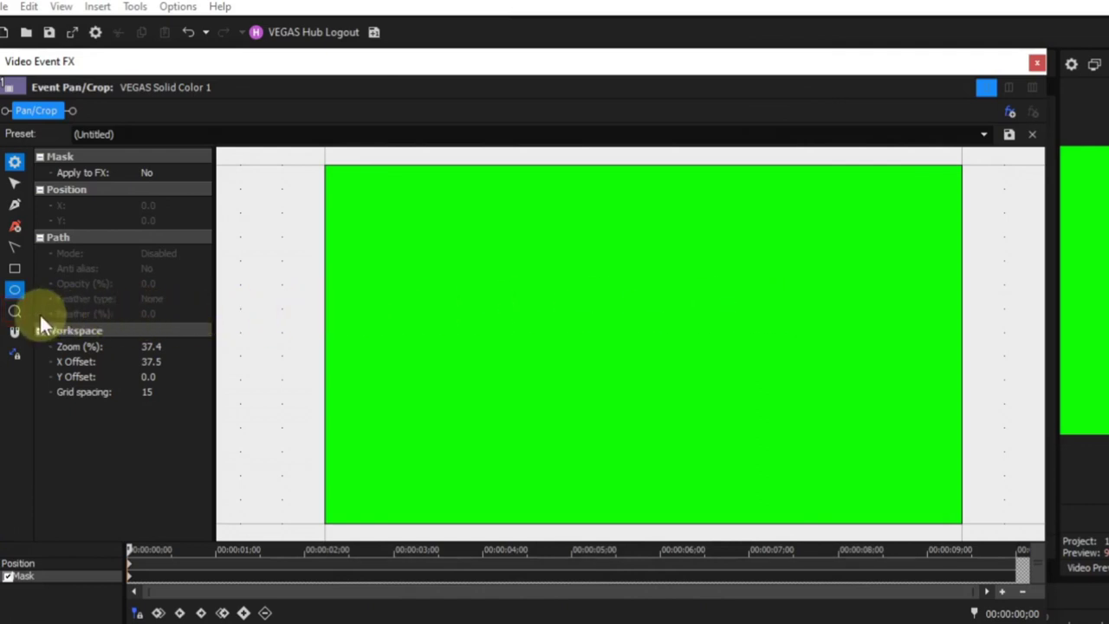
Examine the green frame and the surrounding workspace at different magnifications and positions with the Zoom tool.
left_click(14, 311)
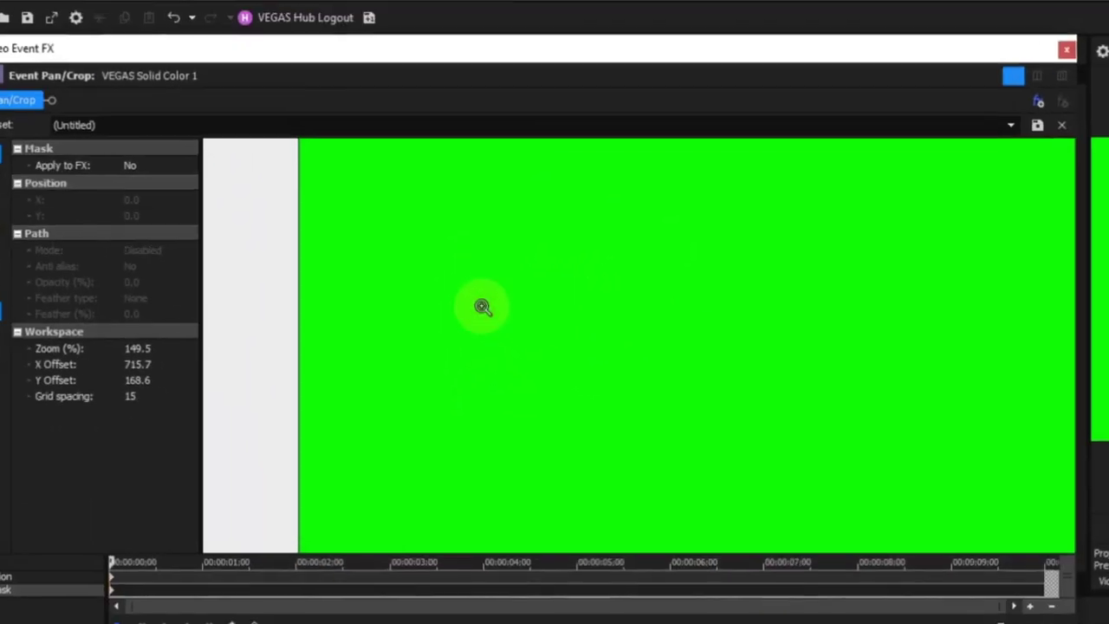
right_click(482, 307)
right_click(482, 307)
right_click(537, 307)
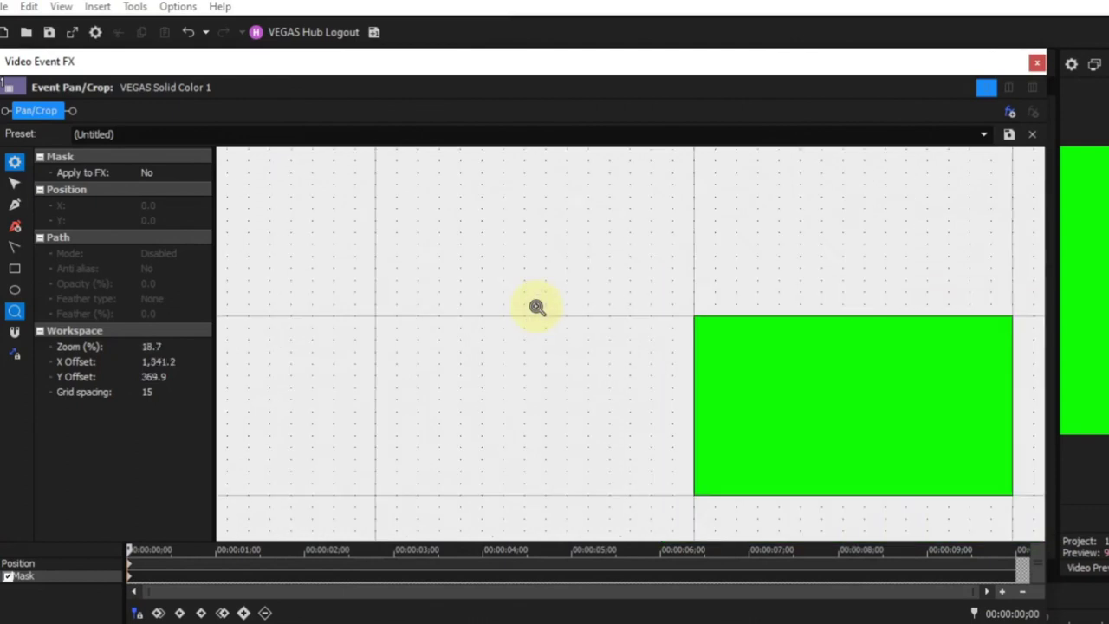
right_click(537, 306)
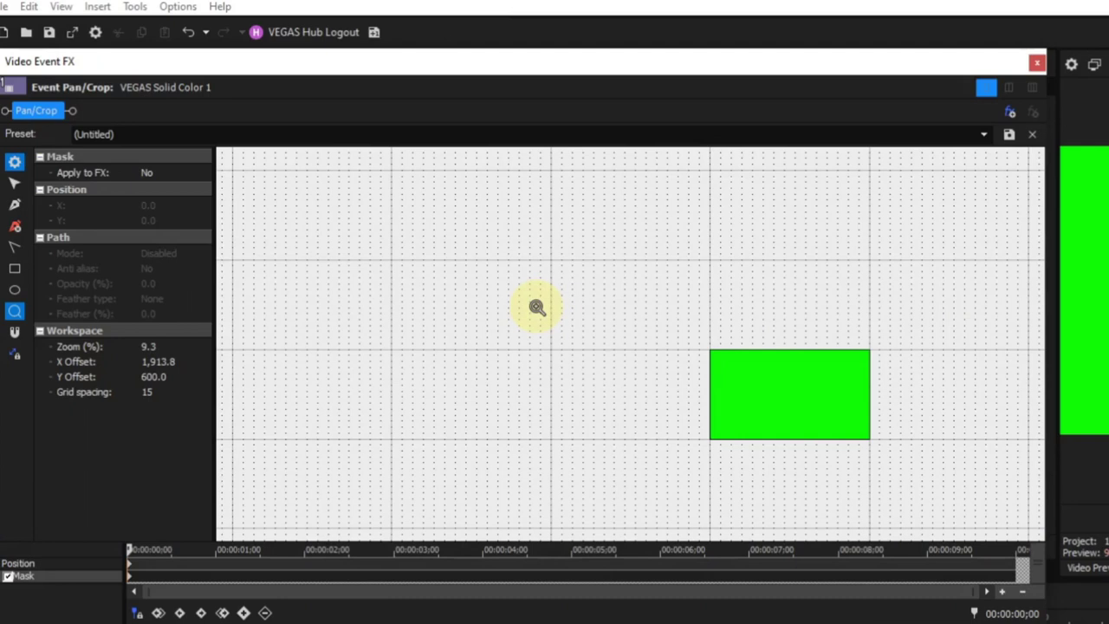
left_click(801, 389)
left_click(691, 379)
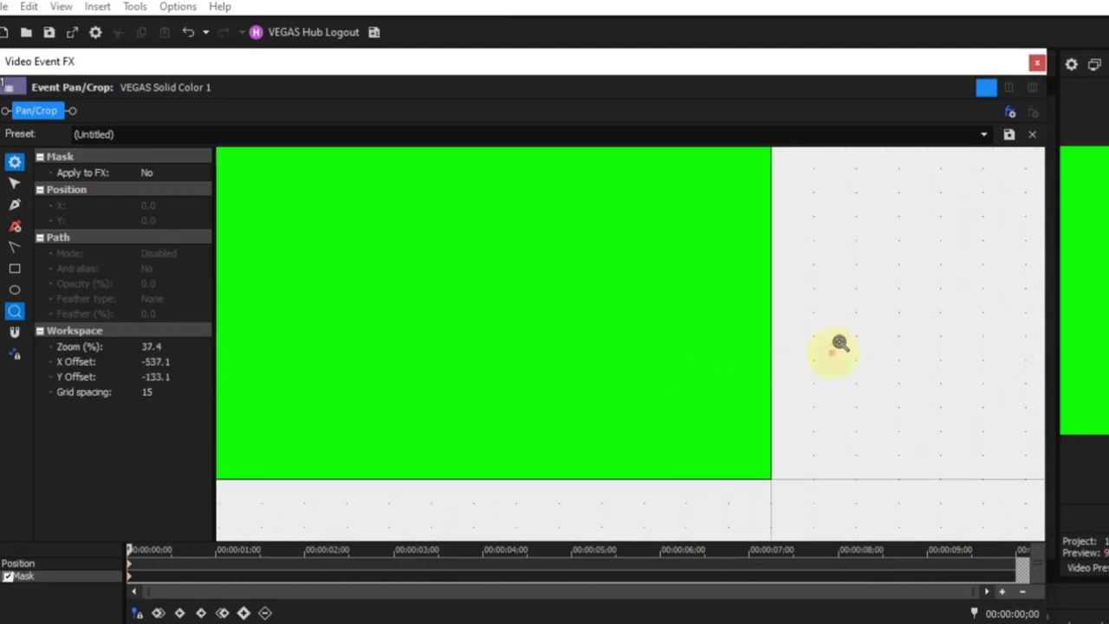
left_click(887, 322)
right_click(755, 311)
right_click(756, 312)
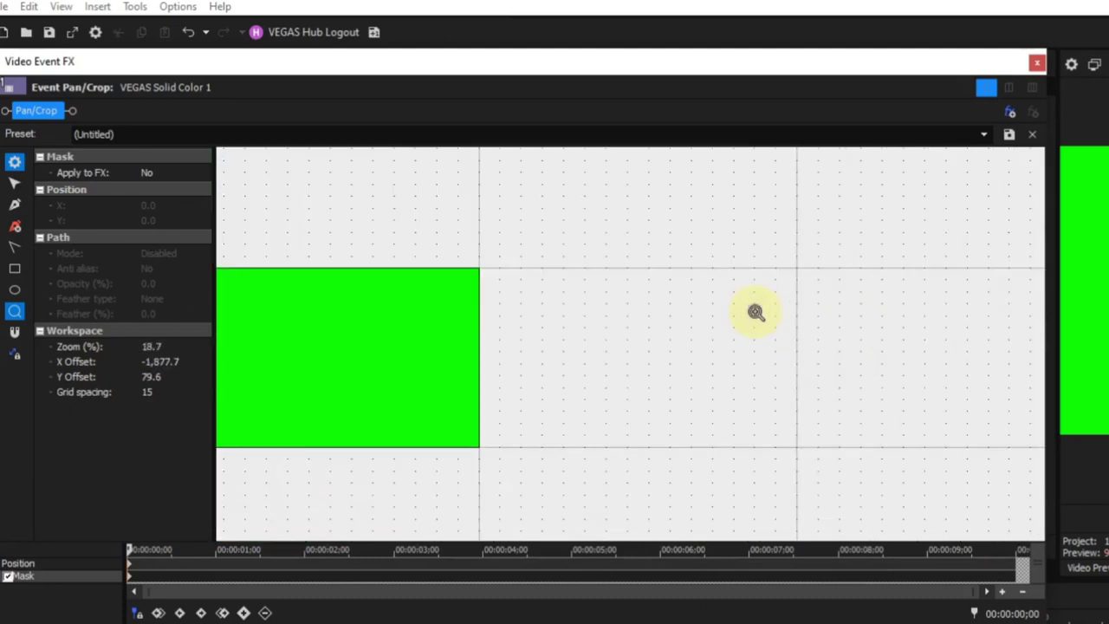
right_click(757, 312)
left_click(440, 366)
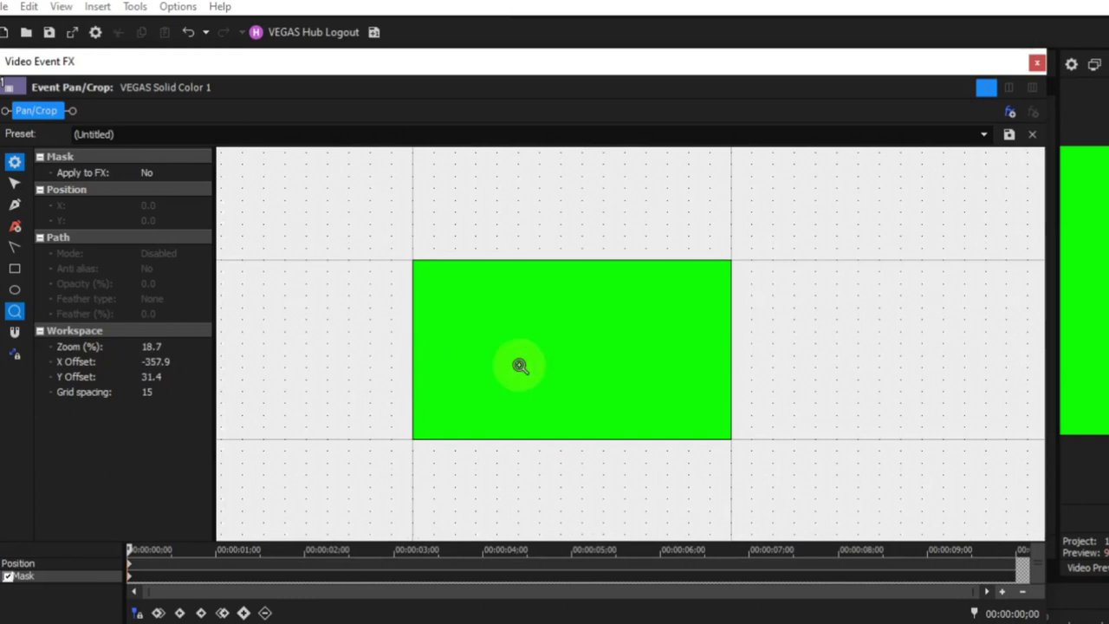
left_click(567, 359)
right_click(616, 325)
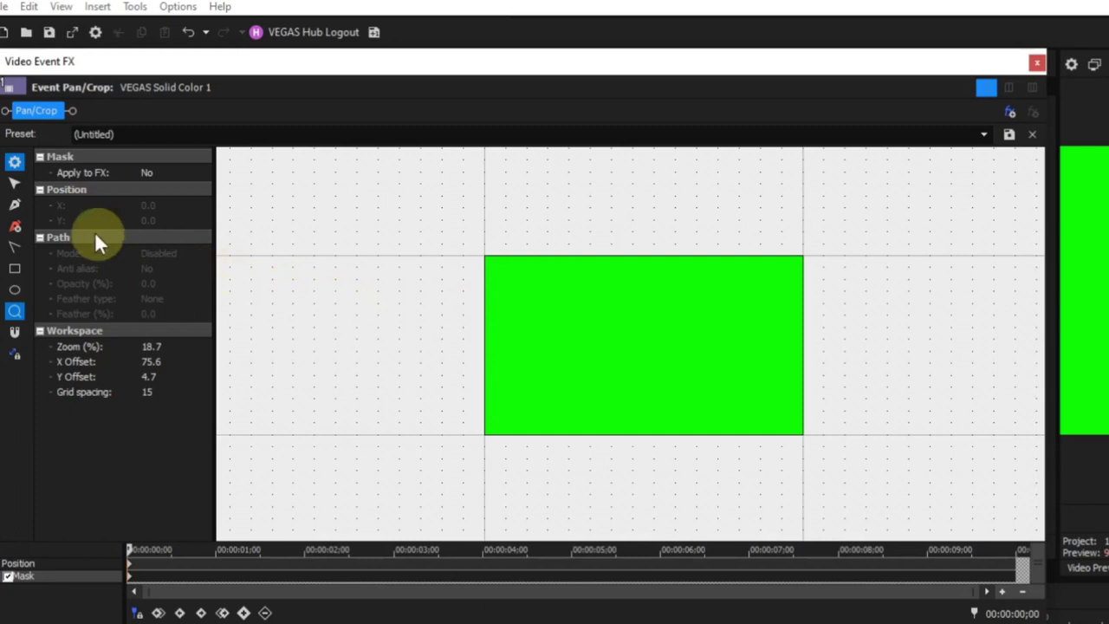
Examine the frame at smaller and larger workspace zoom levels with the Normal Edit tool active, ending at 34.7%.
left_click(21, 163)
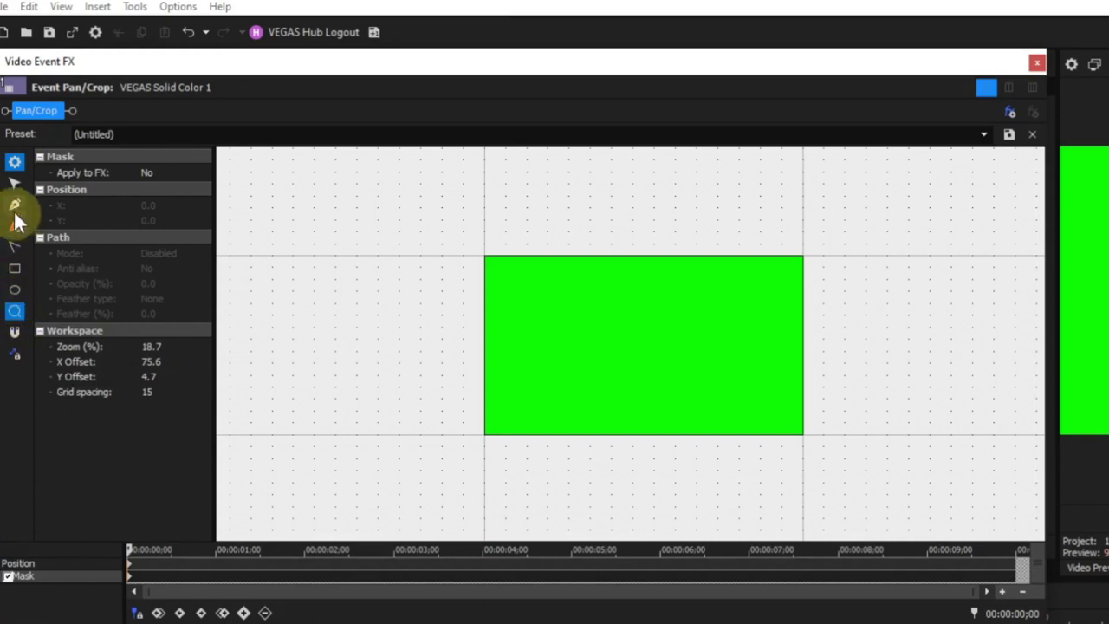
left_click(13, 183)
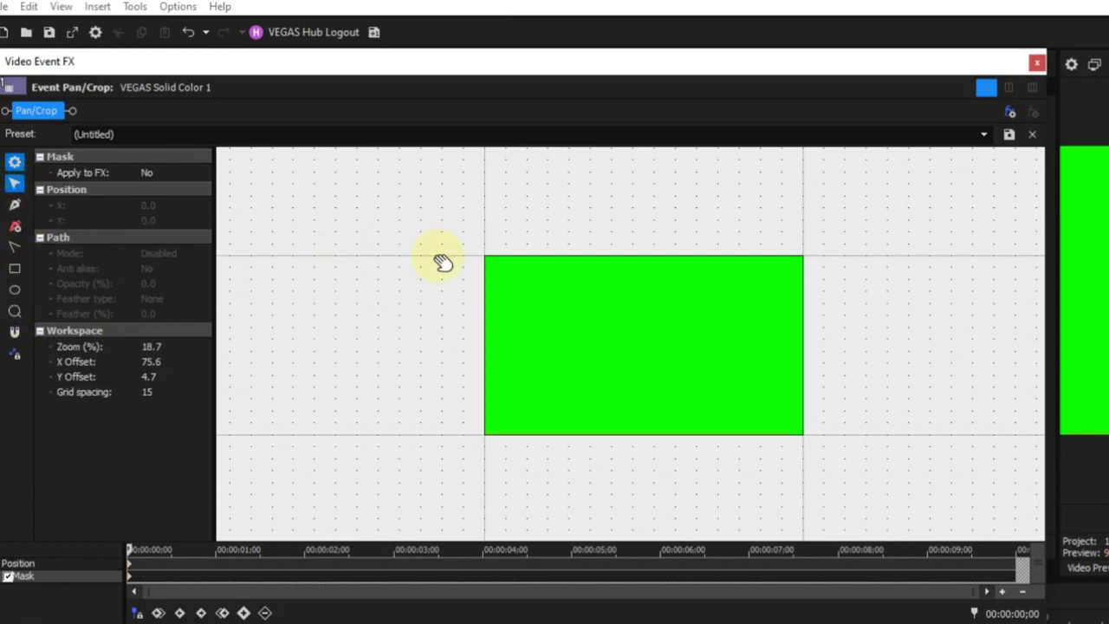
scroll(642, 294, "up", 2)
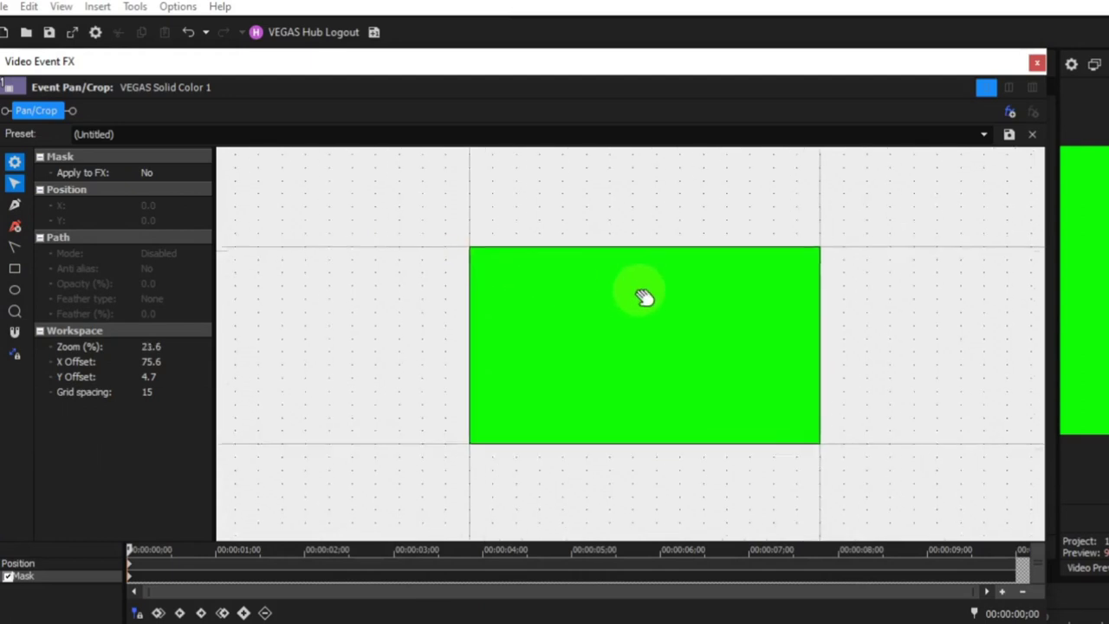
scroll(642, 294, "down", 2)
scroll(348, 364, "up", 2)
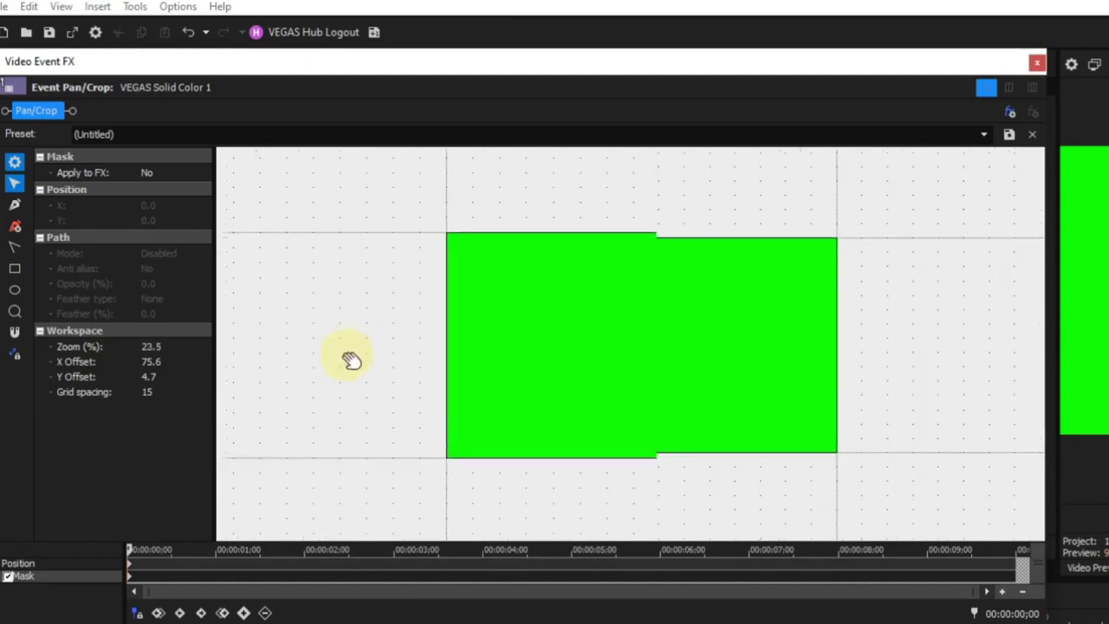
scroll(349, 343, "up", 1)
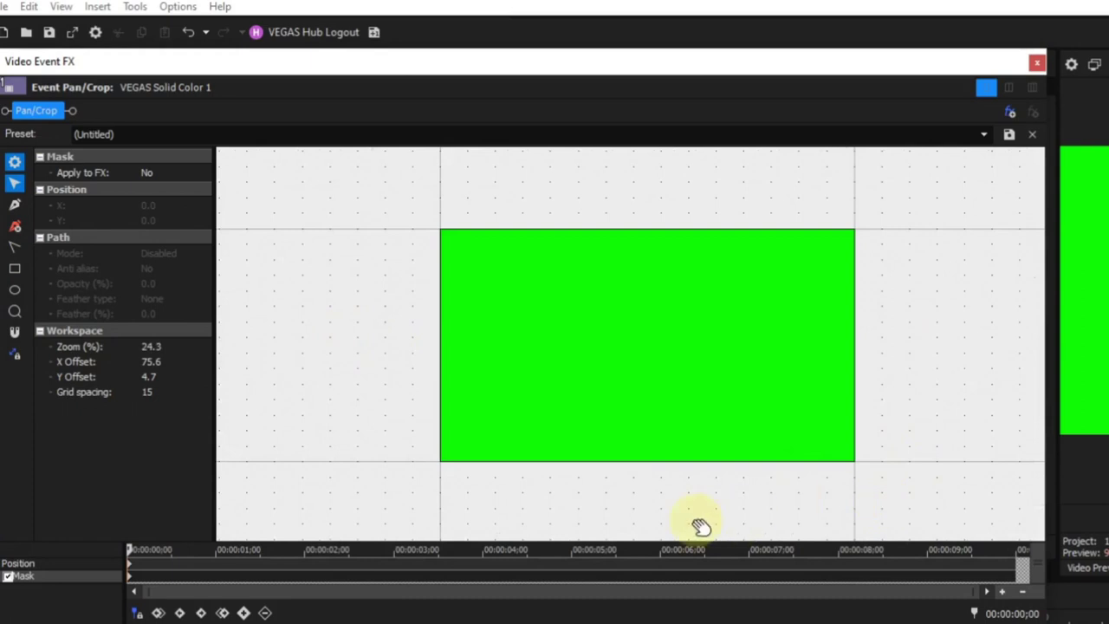
scroll(694, 503, "up", 1)
scroll(698, 476, "down", 3)
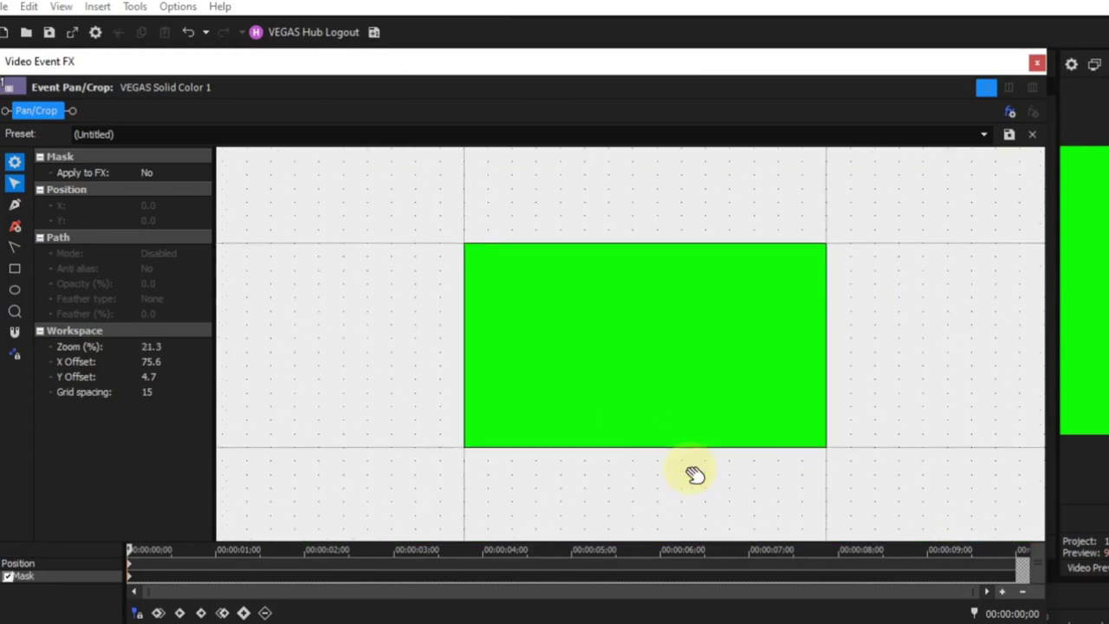
scroll(877, 395, "up", 3)
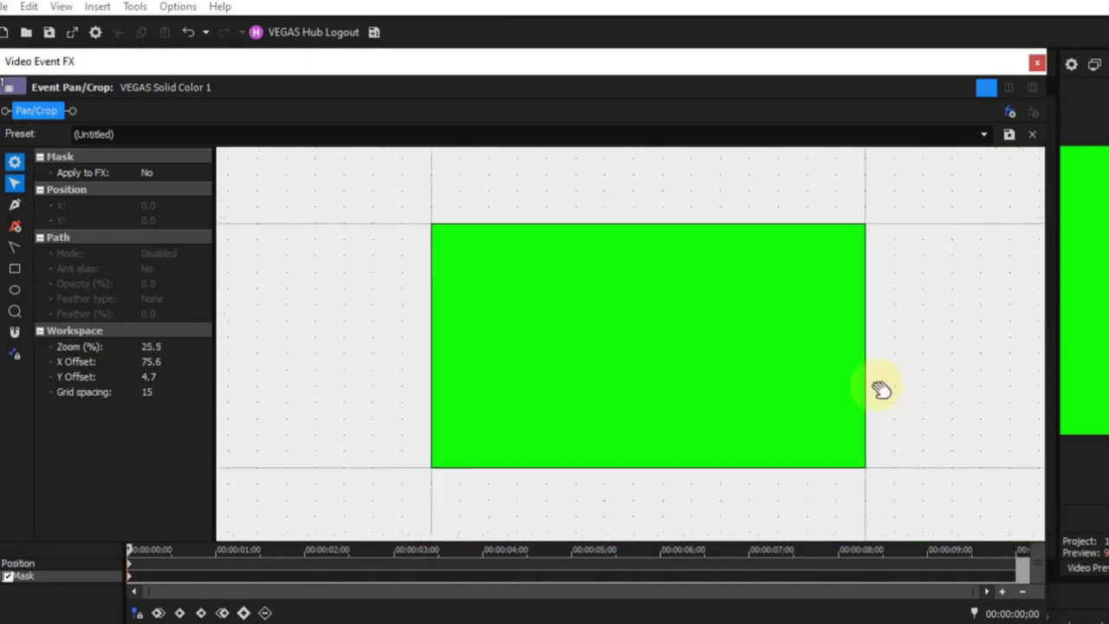
scroll(876, 390, "down", 10)
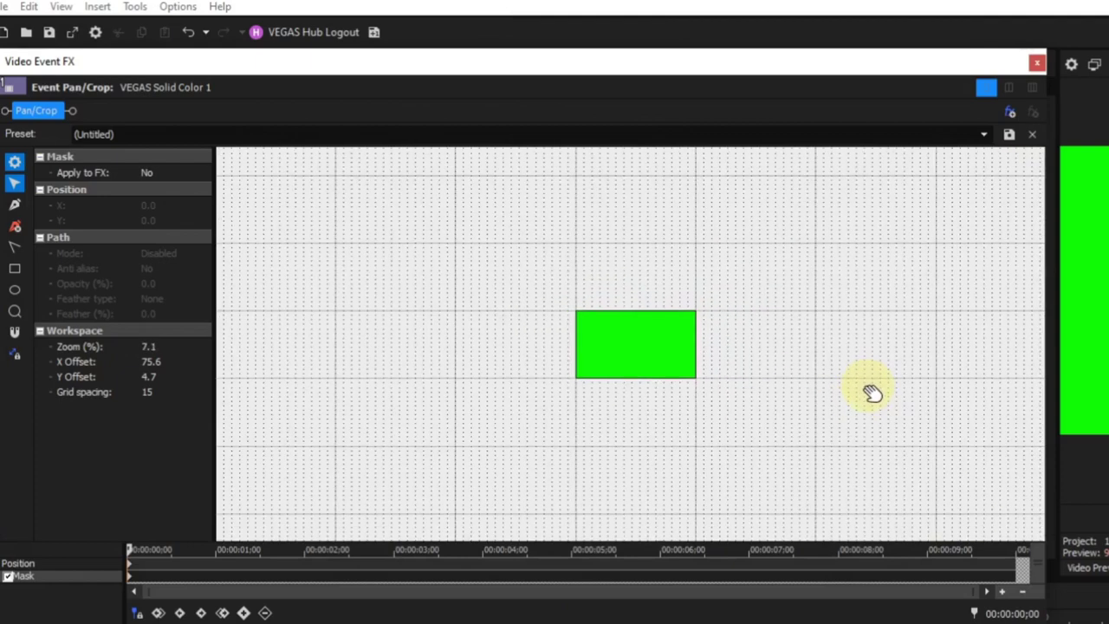
scroll(334, 352, "up", 4)
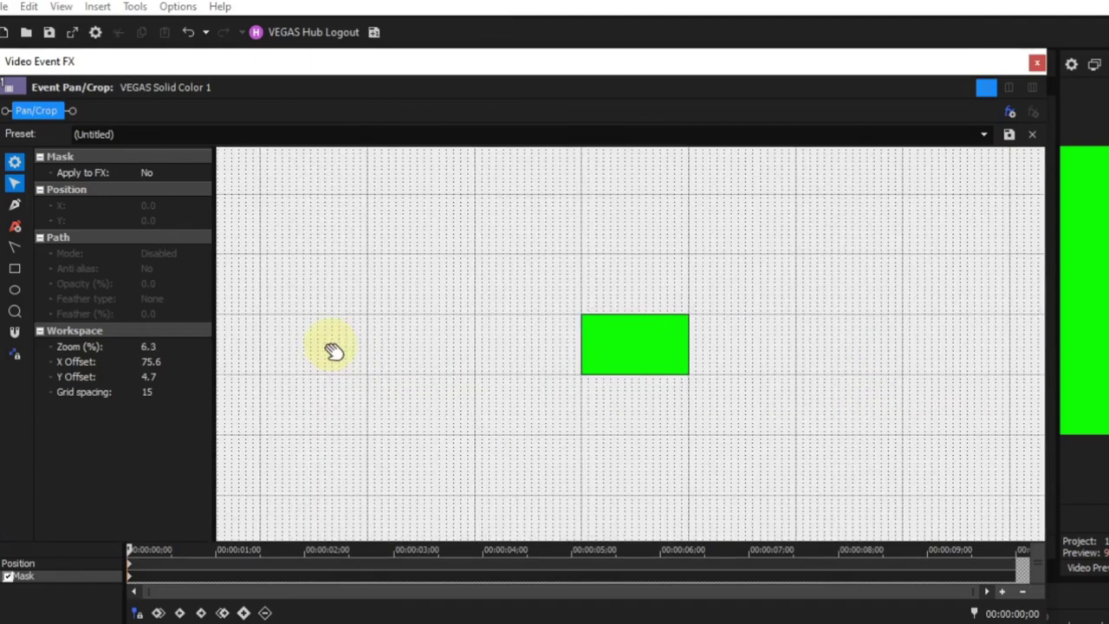
scroll(333, 349, "up", 8)
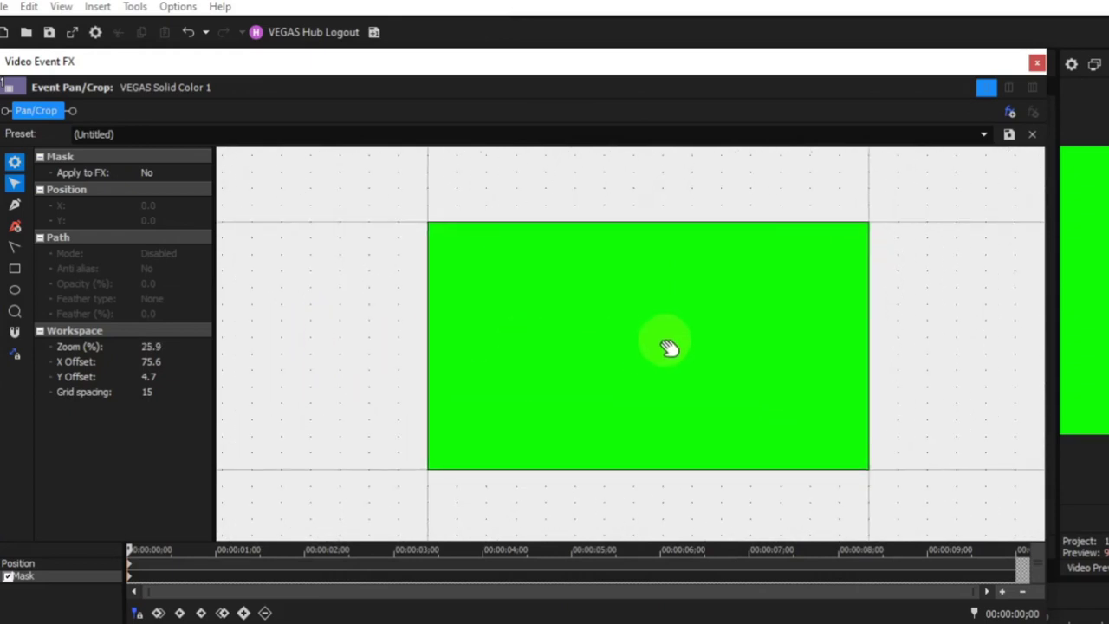
scroll(667, 348, "up", 2)
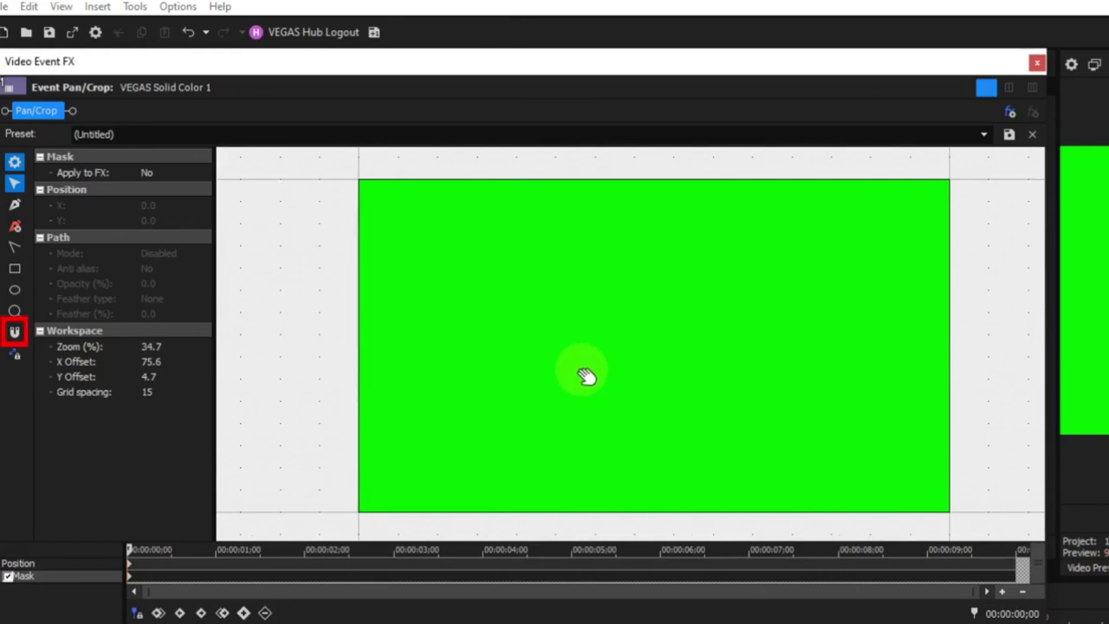
Turn on snapping and draw a rectangle mask near the frame's centre, centred at about X 934, Y 534.
left_click(14, 336)
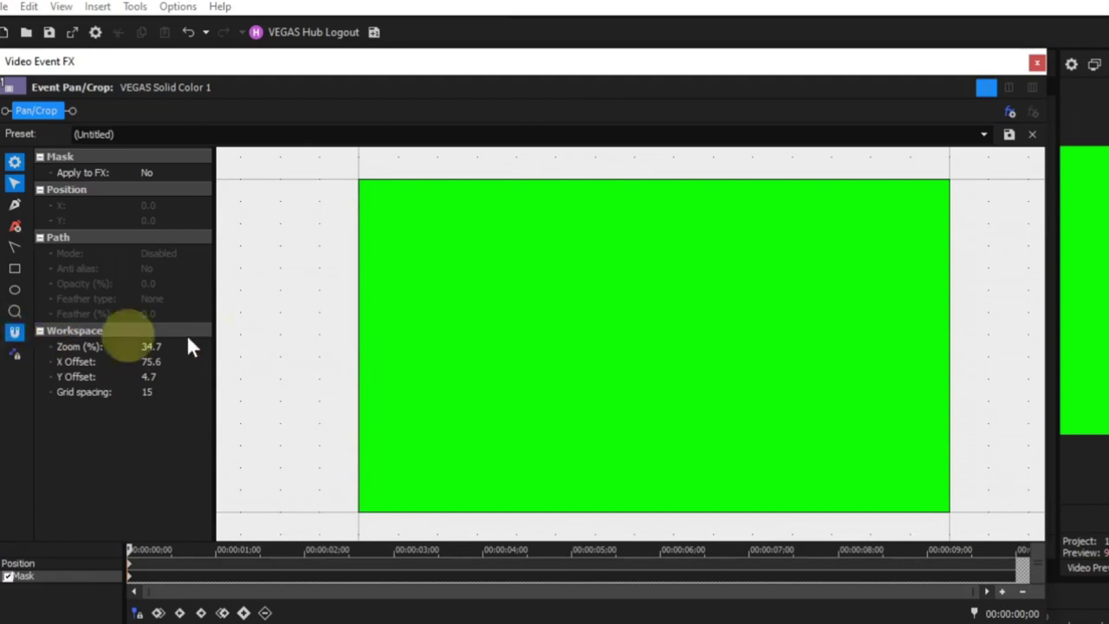
left_click(15, 269)
left_click_drag(558, 284, 733, 403)
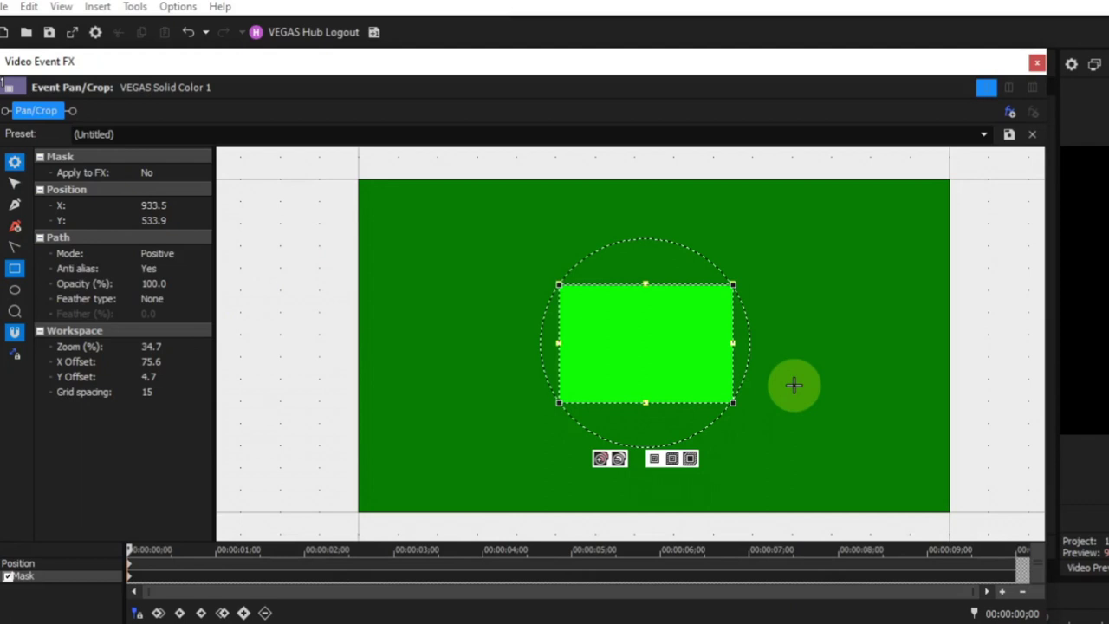
Select the rectangle mask's two lower anchor points and snap them together to the grid at about X 923, Y 720.
left_click(14, 184)
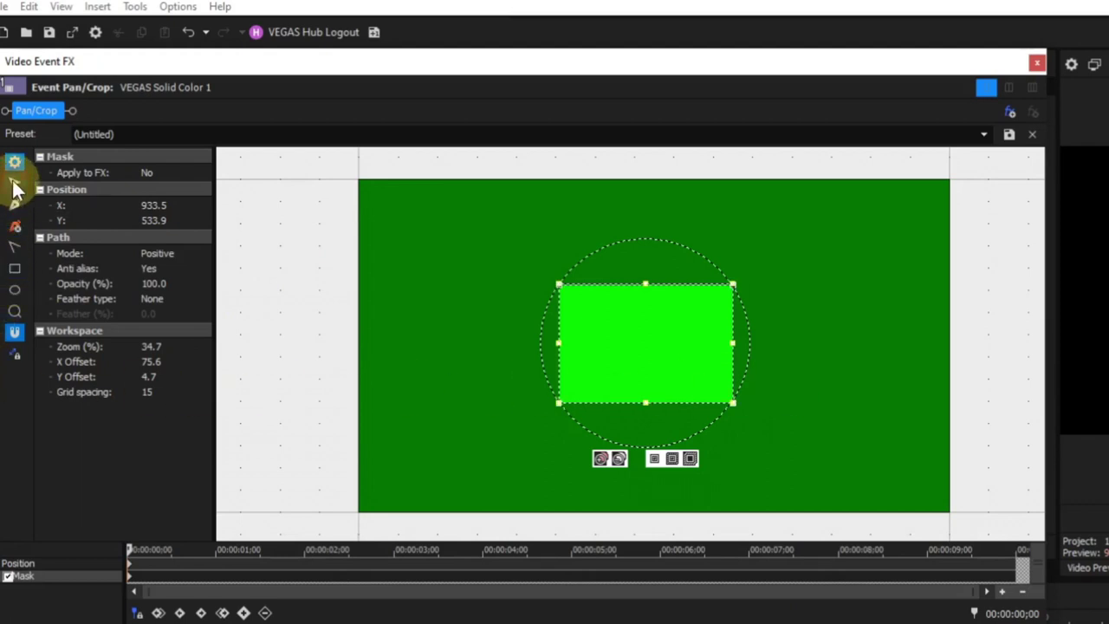
left_click(762, 426)
left_click(636, 403)
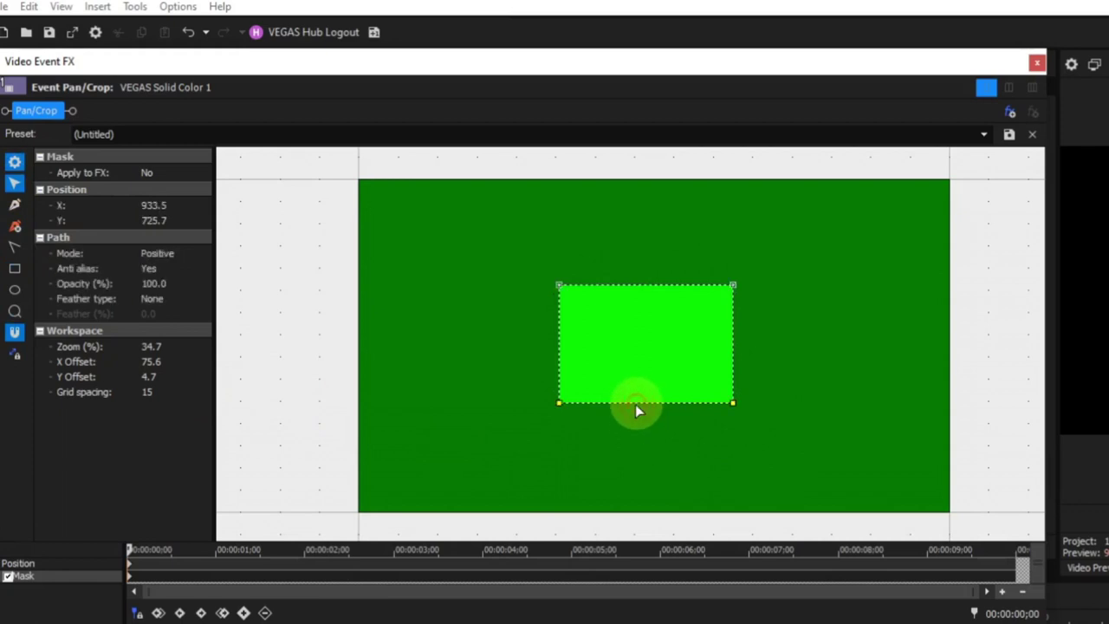
left_click(582, 453)
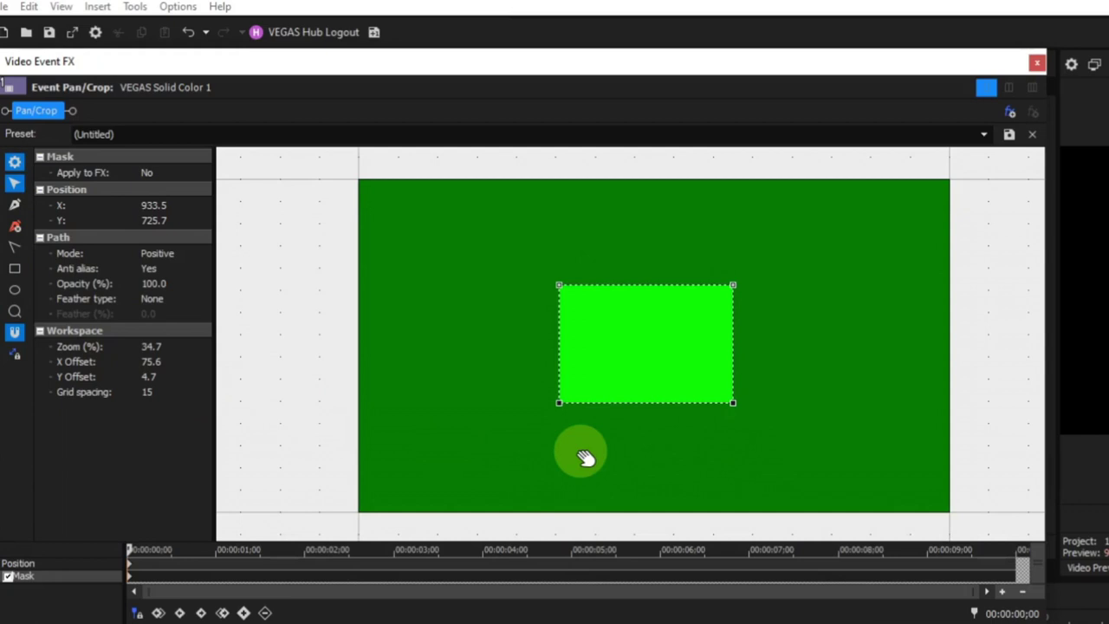
left_click(559, 405)
mouse_move(559, 404)
left_mouse_down()
mouse_move(547, 416)
mouse_move(597, 408)
mouse_move(596, 365)
mouse_move(553, 381)
mouse_move(526, 427)
mouse_move(619, 453)
mouse_move(603, 413)
mouse_move(564, 406)
left_mouse_up()
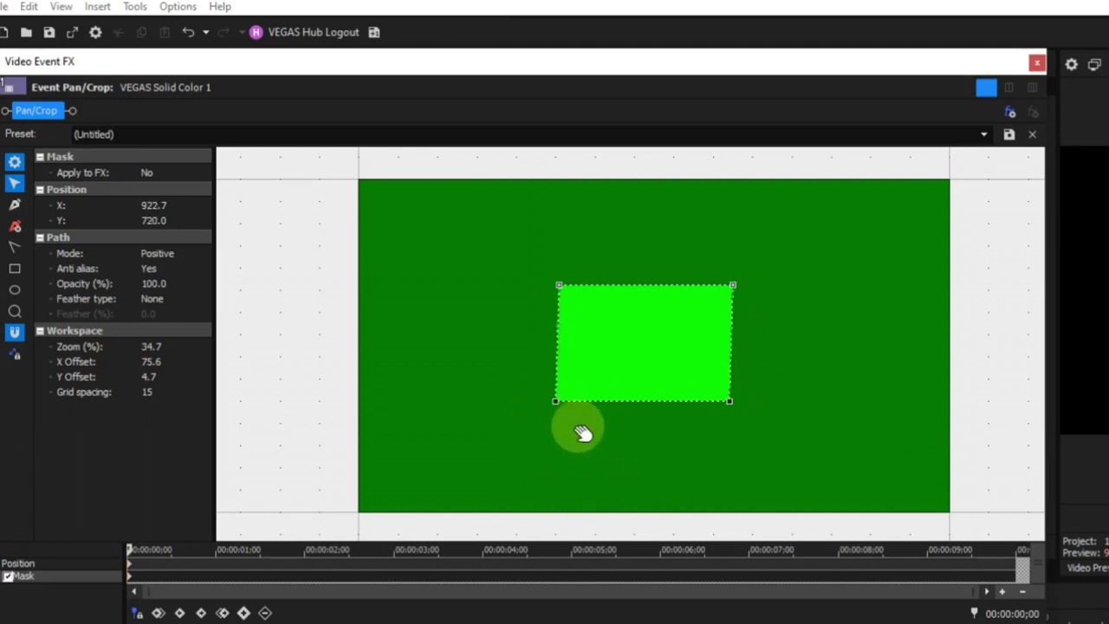
Move the mask's lower edge straight down to the grid line at Y 792, constrained to vertical movement.
key("shift")
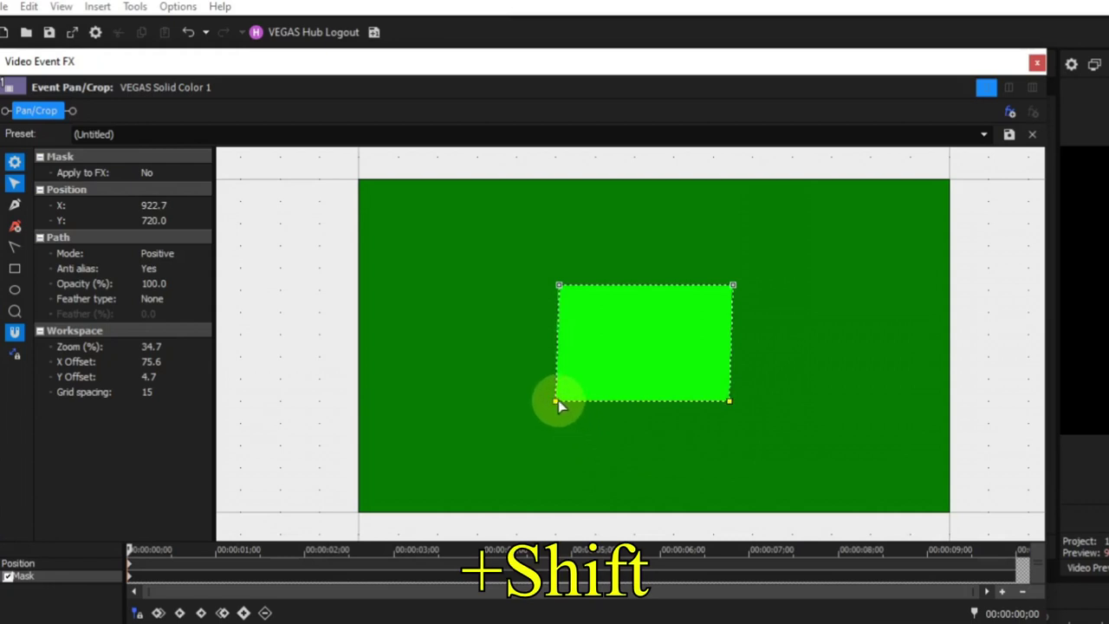
left_click(557, 401)
mouse_move(556, 399)
left_mouse_down()
mouse_move(536, 378)
mouse_move(610, 389)
mouse_move(564, 395)
mouse_move(550, 382)
mouse_move(538, 403)
mouse_move(574, 414)
mouse_move(554, 387)
mouse_move(645, 399)
mouse_move(567, 418)
left_mouse_up()
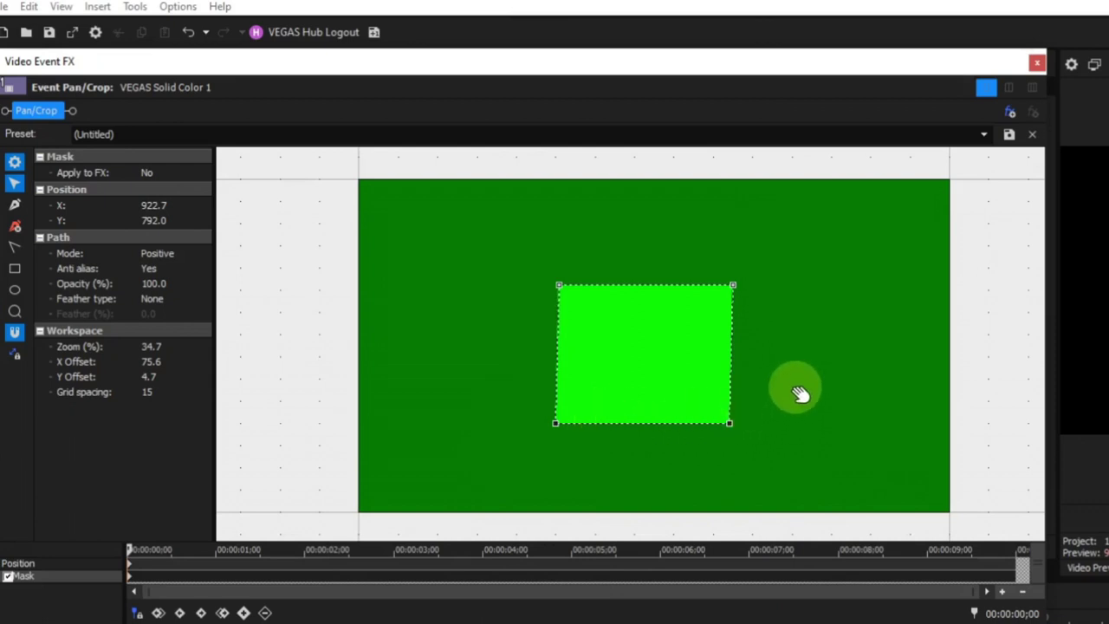
Snap the mask's lower-right corner to X 1,280, Y 720 by moving the lower edge, and its upper-right anchor to X 1,280, Y 288.
left_click(727, 423)
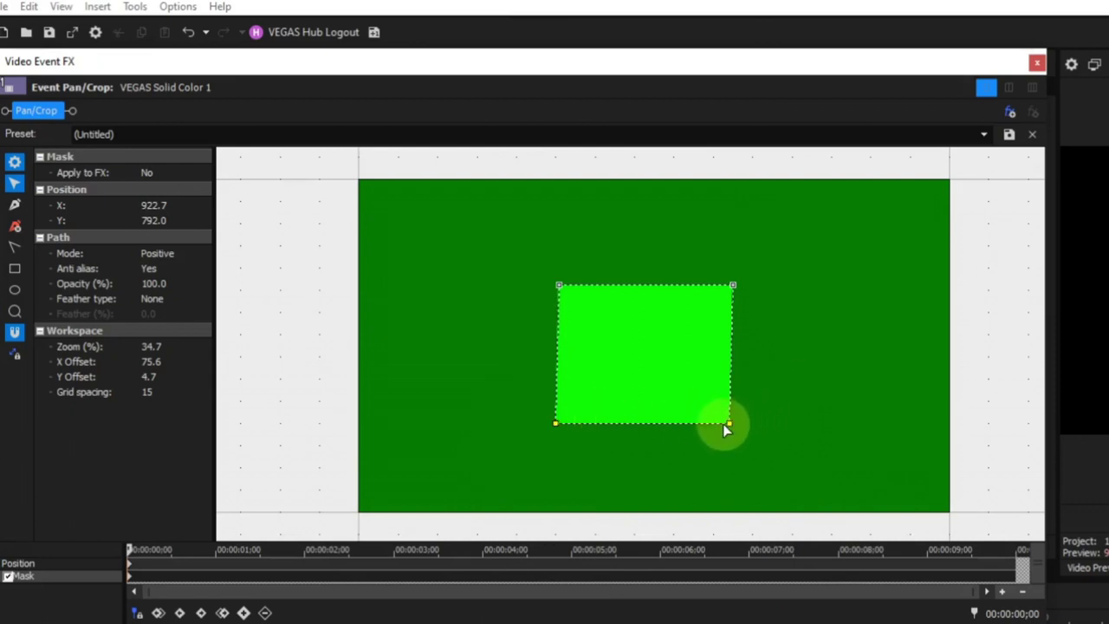
mouse_move(729, 425)
left_mouse_down()
mouse_move(800, 430)
mouse_move(775, 380)
mouse_move(677, 381)
mouse_move(659, 407)
mouse_move(748, 418)
left_mouse_up()
left_click(747, 412)
left_click_drag(734, 285, 768, 268)
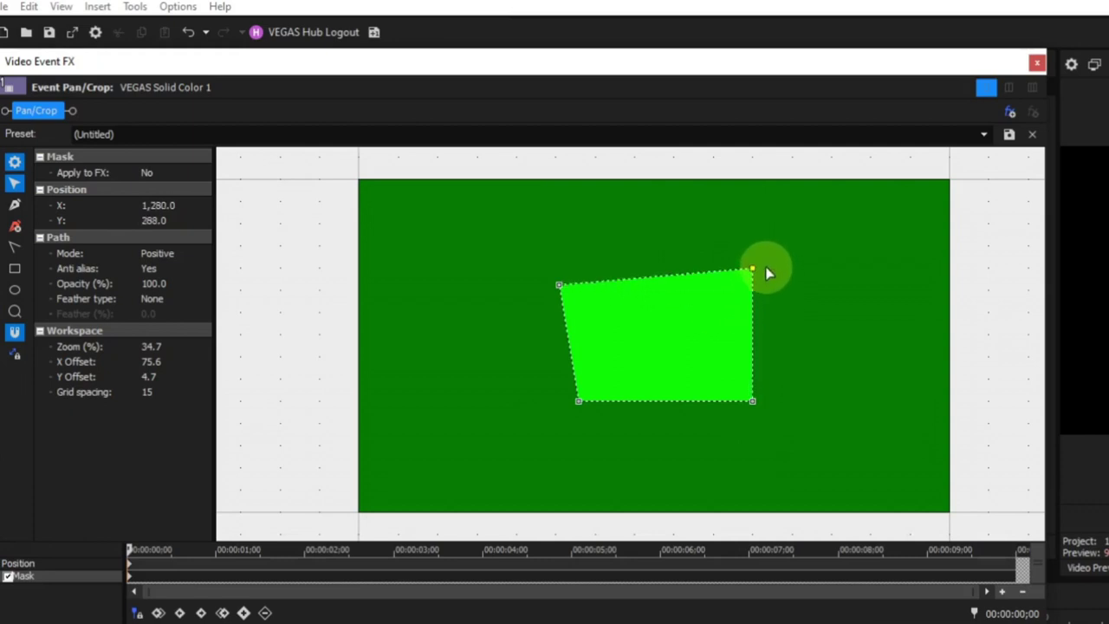
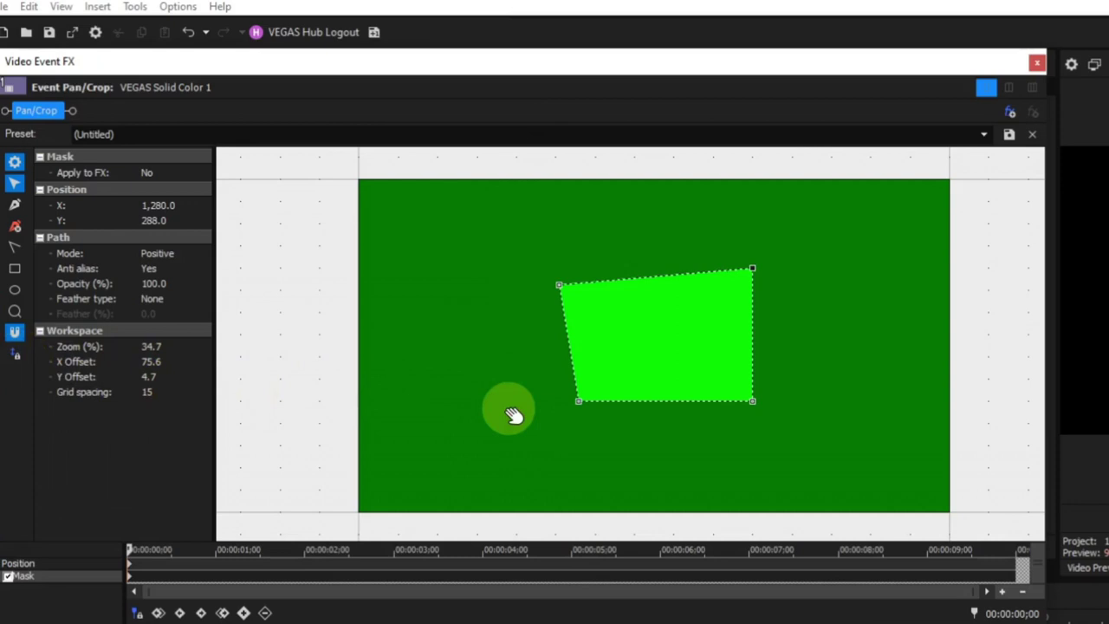
Select the mask's lower-left anchor point, undo its small vertical move, and turn snapping off.
left_click(579, 401)
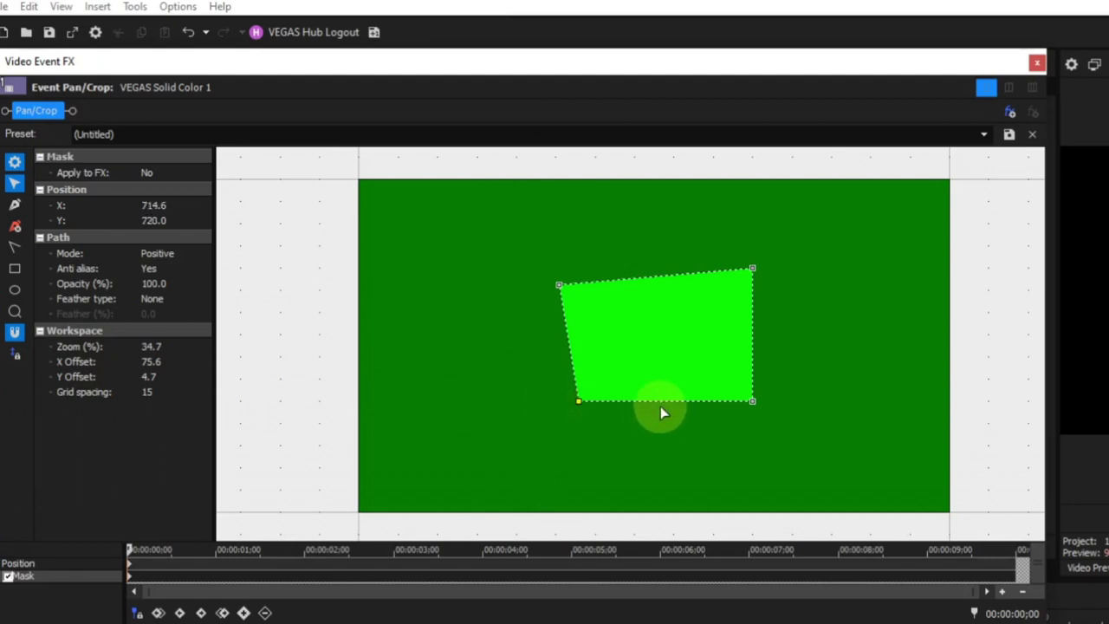
mouse_move(579, 403)
left_mouse_down()
mouse_move(575, 365)
mouse_move(583, 411)
left_mouse_up()
key("ctrl+z")
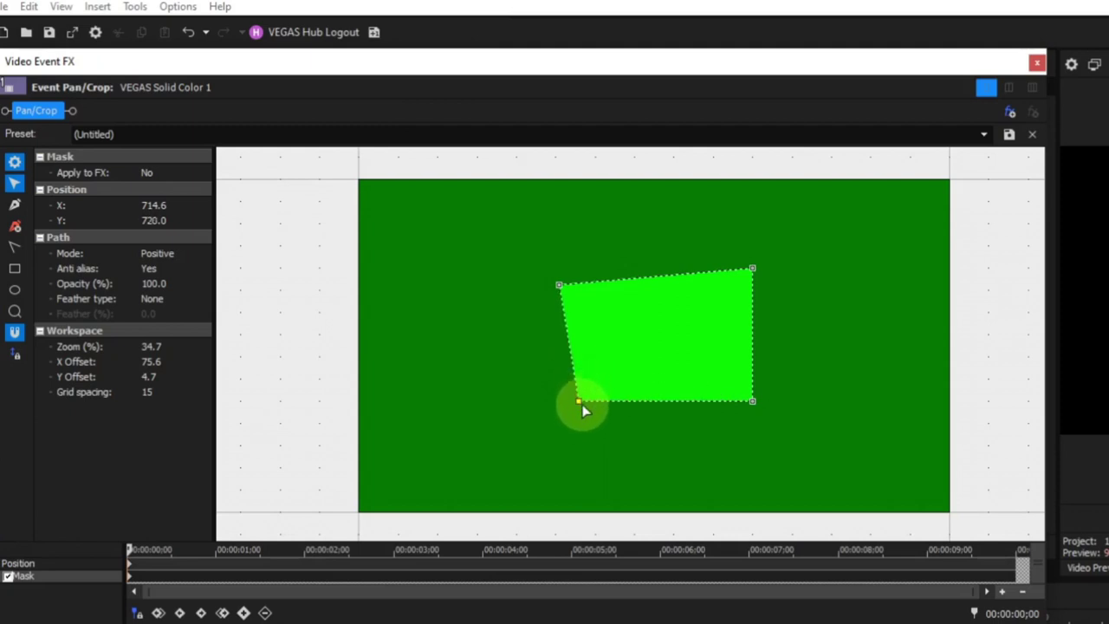
left_click(14, 333)
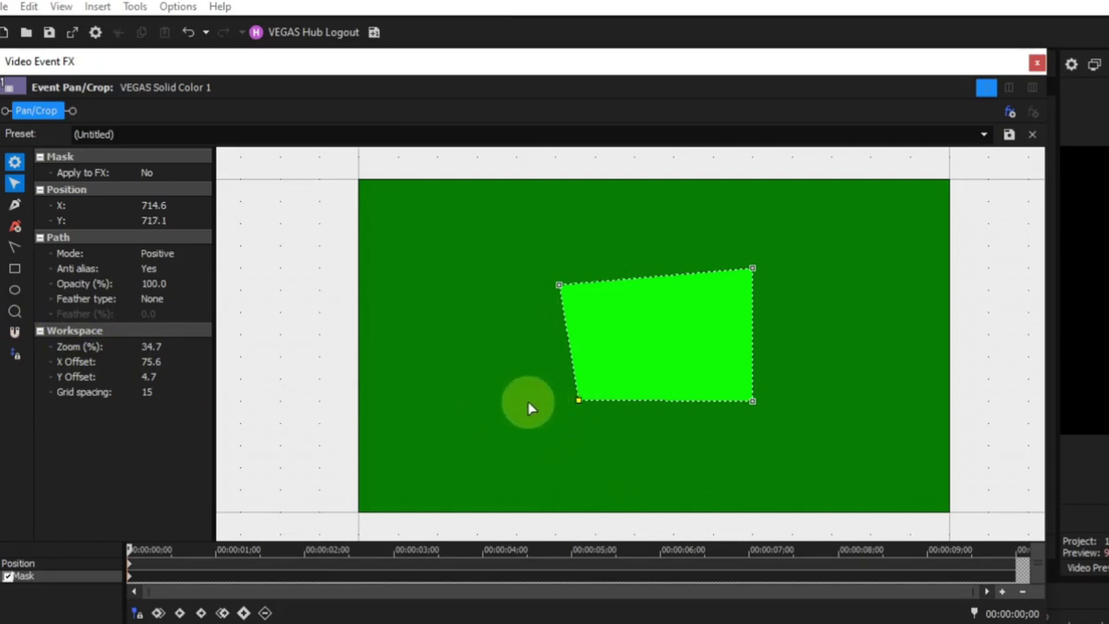
Raise the mask's lower-left anchor to Y 659.4, and move the whole mask straight down to Y 587.7.
left_click_drag(613, 408, 591, 385)
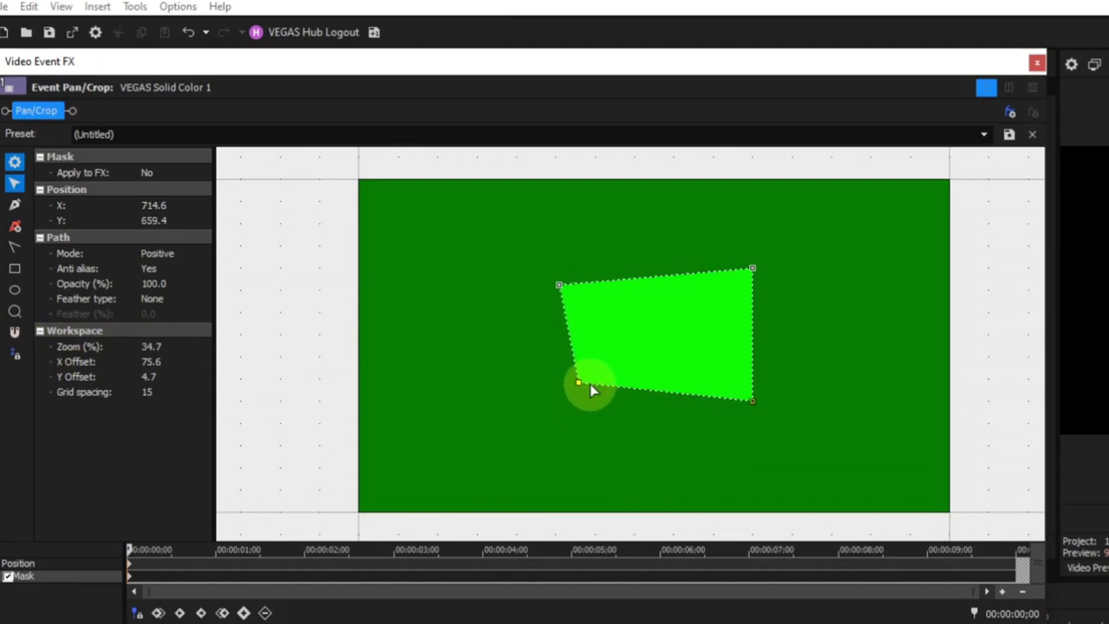
left_click(659, 392)
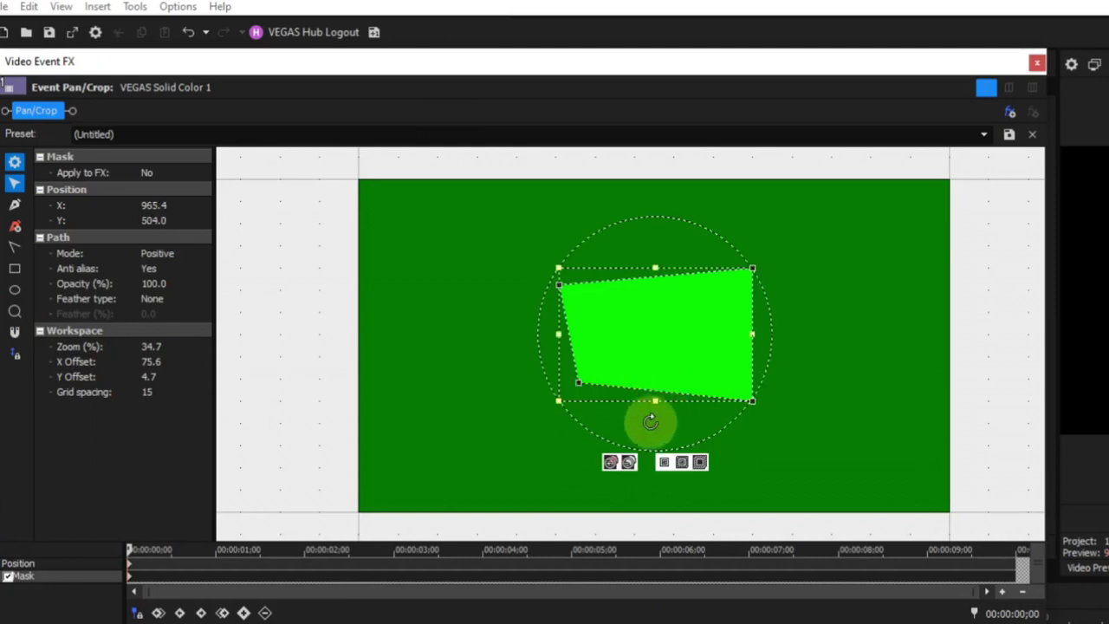
left_click_drag(641, 345, 617, 362)
double_click(617, 363)
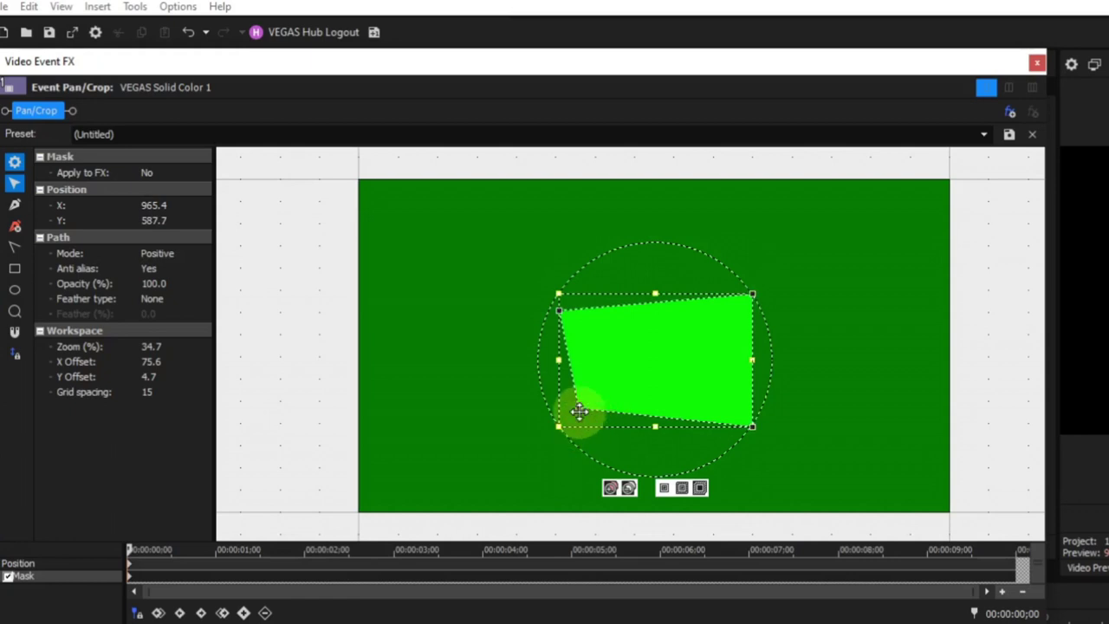
Enlarge the selected mask outward from its lower-left corner, and reset the mask to remove all paths.
left_click_drag(560, 427, 516, 435)
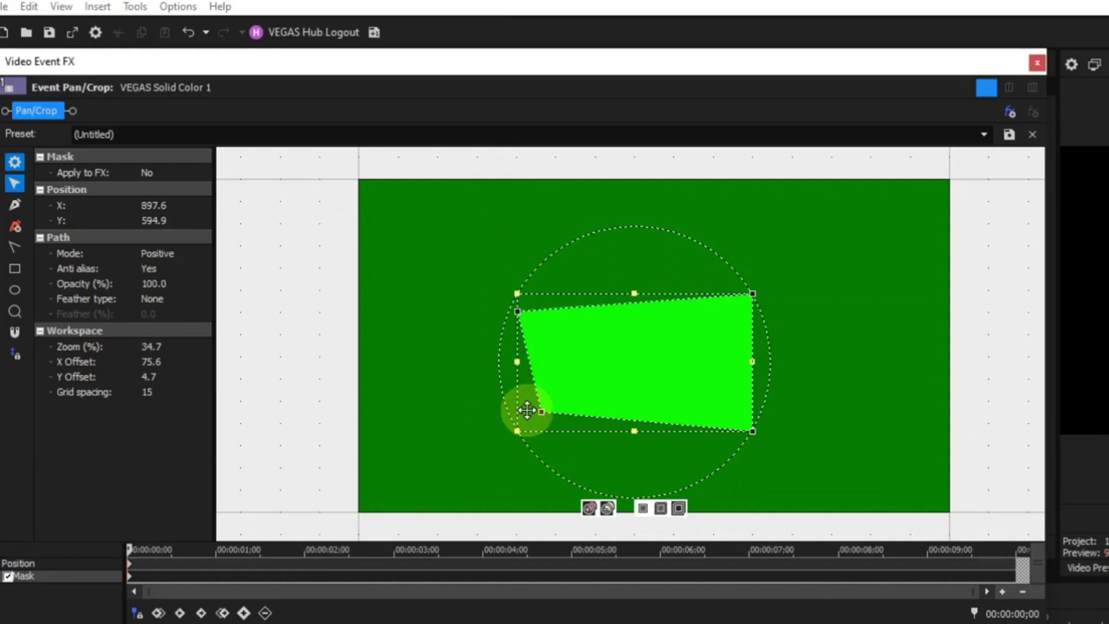
right_click(841, 338)
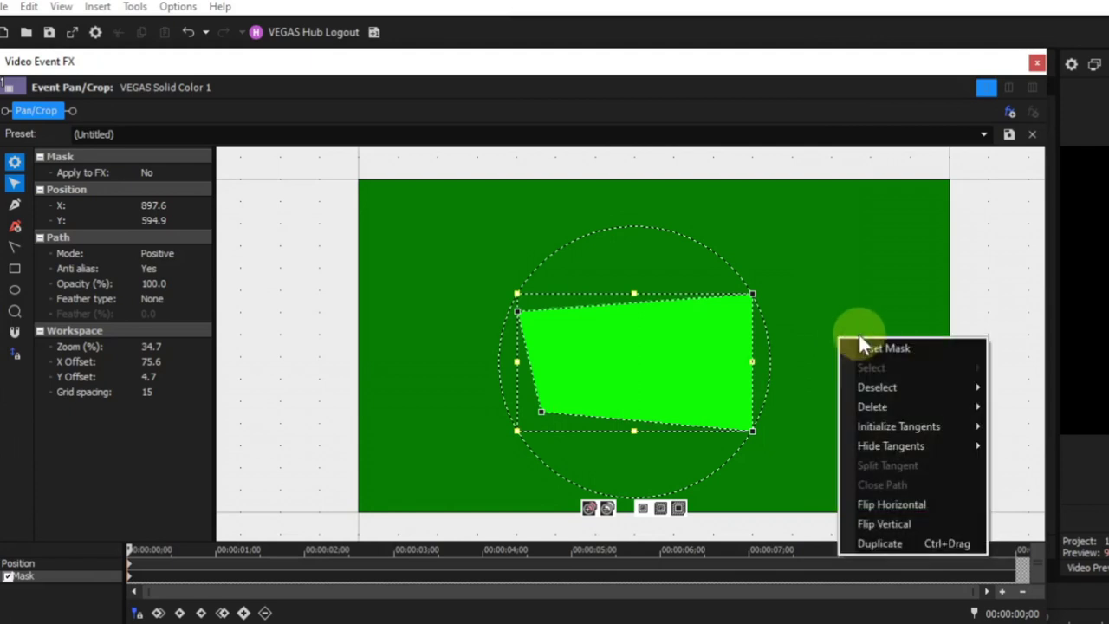
left_click(867, 348)
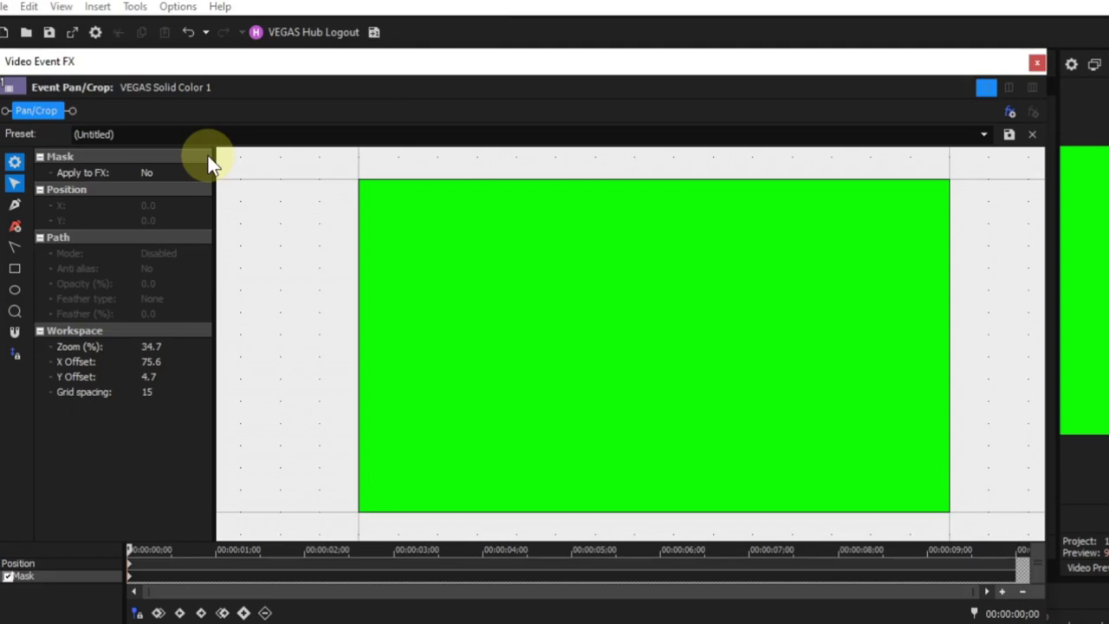
Draw two rectangle masks centred at about X 635 and X 1,303, and move the second one straight up to Y 349.3.
left_click(15, 268)
left_click_drag(497, 305, 610, 390)
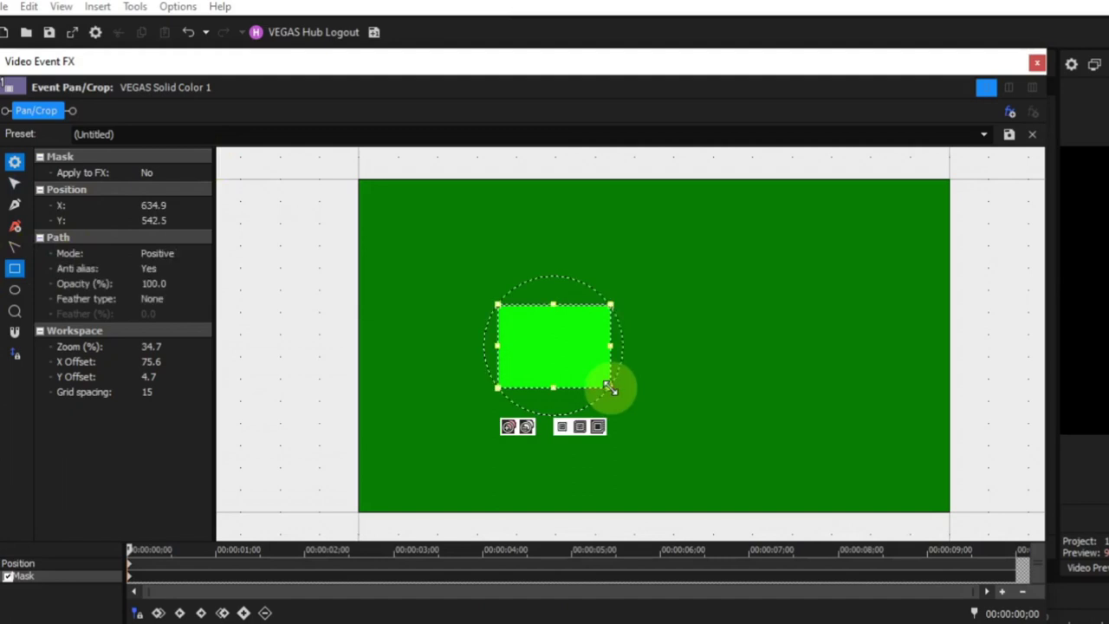
left_click_drag(705, 283, 815, 371)
left_click_drag(762, 324, 768, 287)
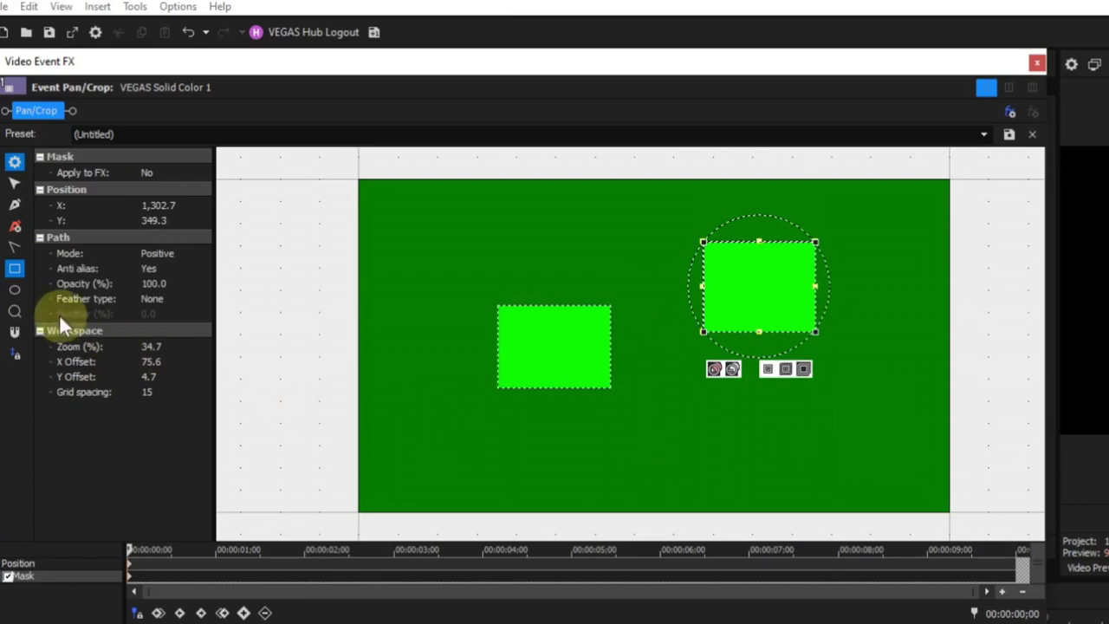
Allow free movement on both axes and move the upper-right rectangle mask to about X 1,245, Y 418.5.
left_click(13, 357)
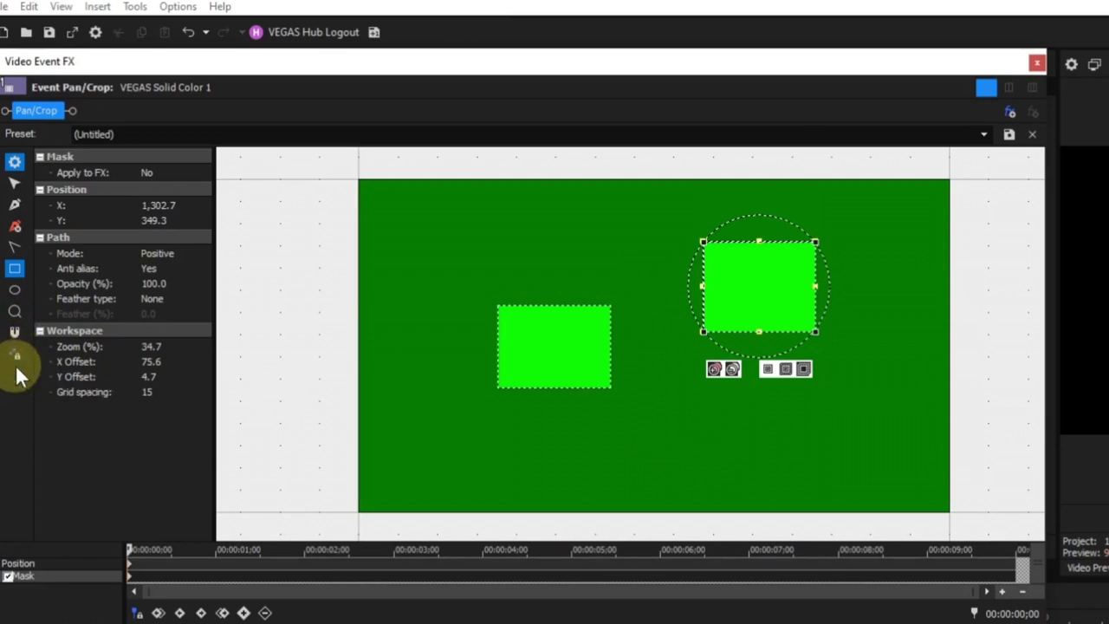
left_click(760, 295)
left_click_drag(760, 295, 723, 315)
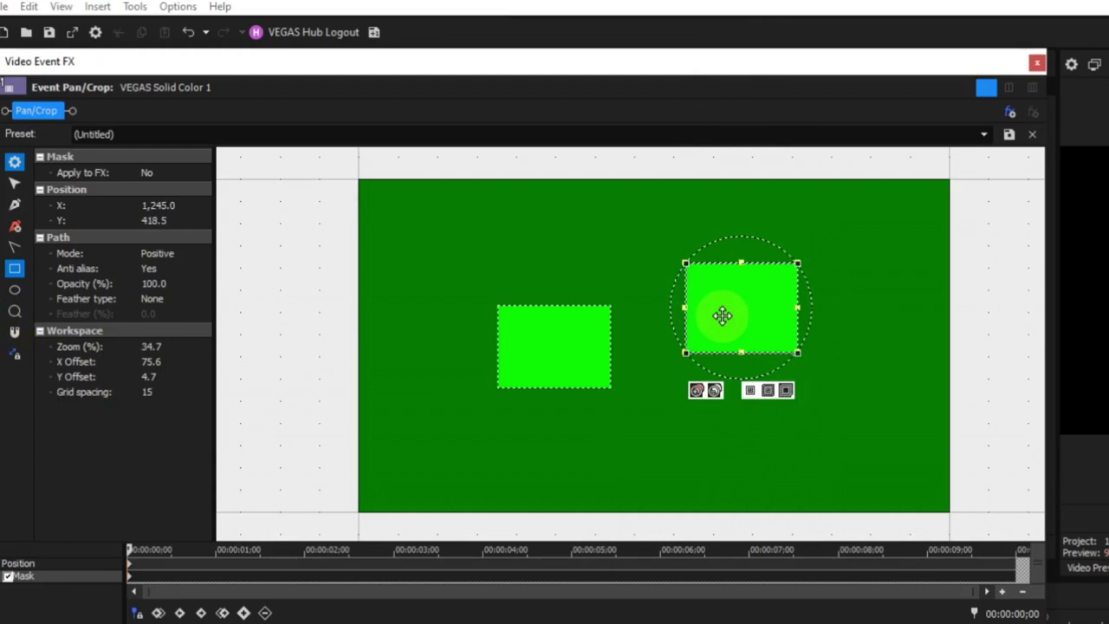
Select both rectangle masks and move them together to about X 997, Y 385.
left_click(566, 390)
left_click(566, 389)
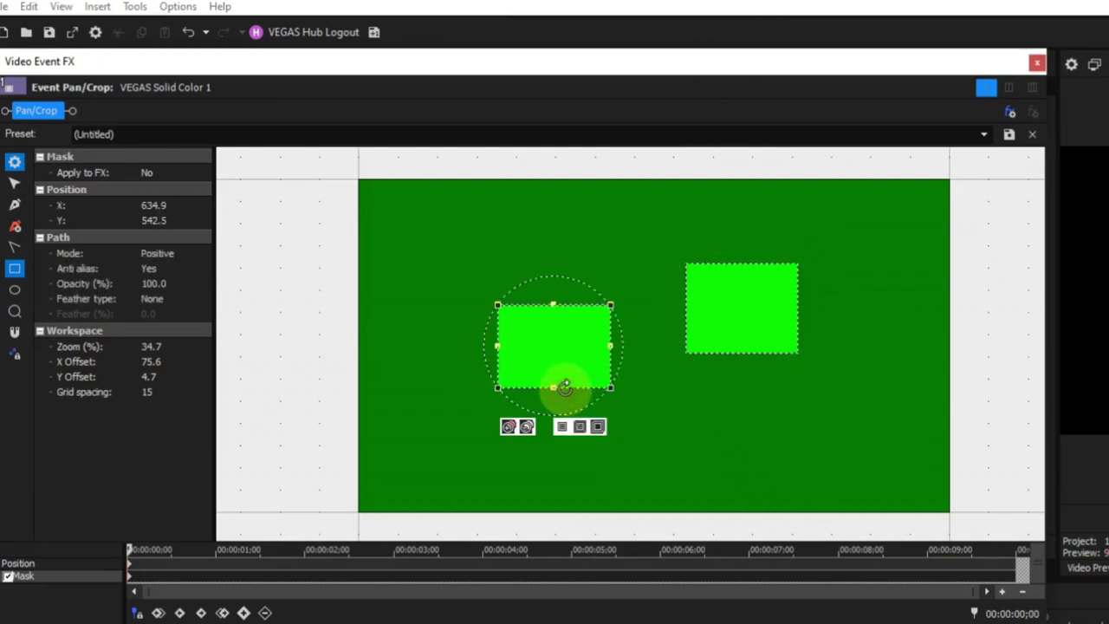
left_click(741, 353, "shift")
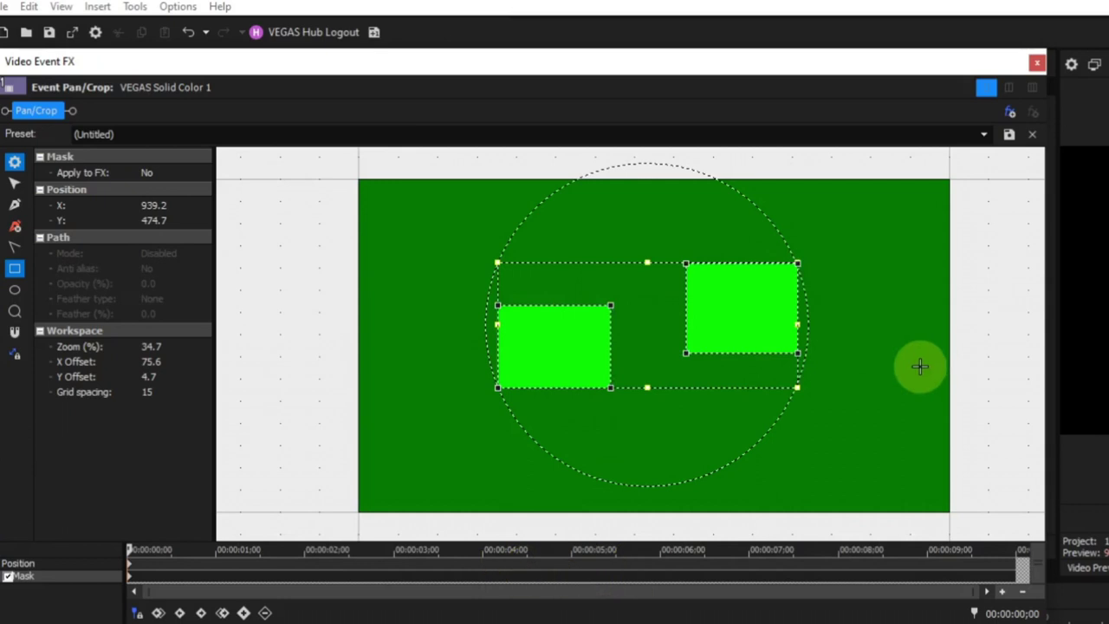
left_click_drag(644, 338, 659, 307)
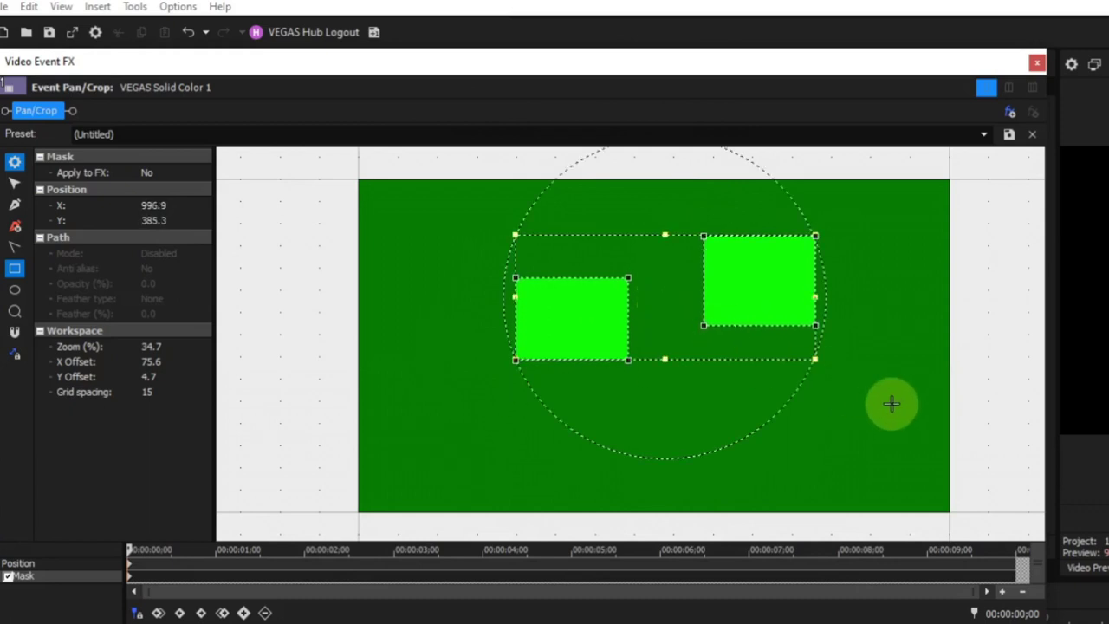
Select only the left rectangle mask, cycle its path mode through Negative and Disabled, and return it to Positive.
left_click(890, 370)
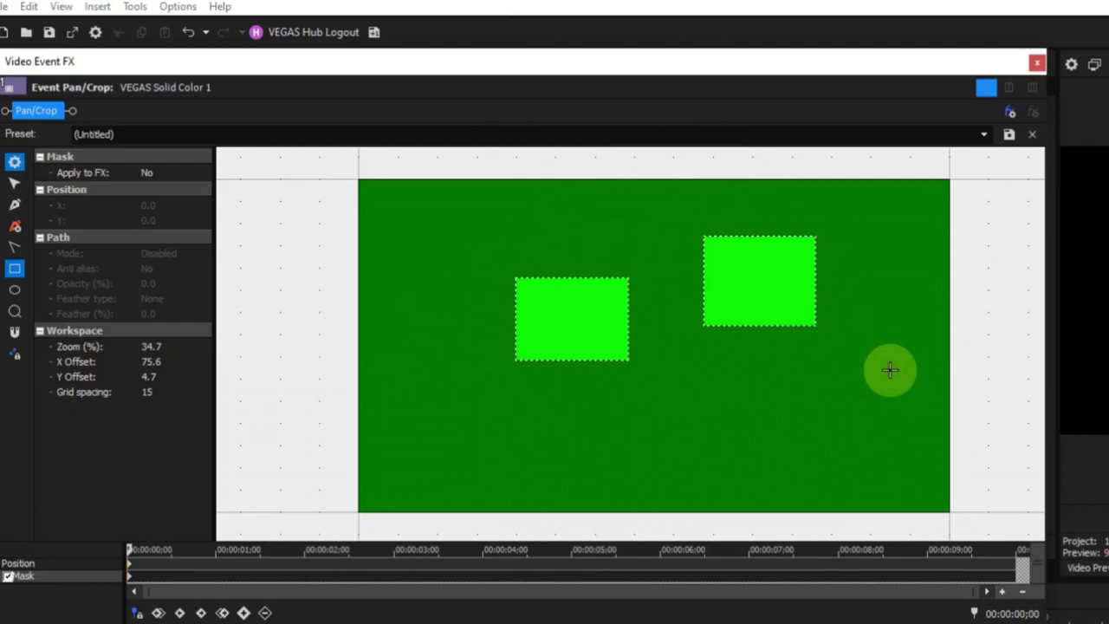
left_click(562, 363)
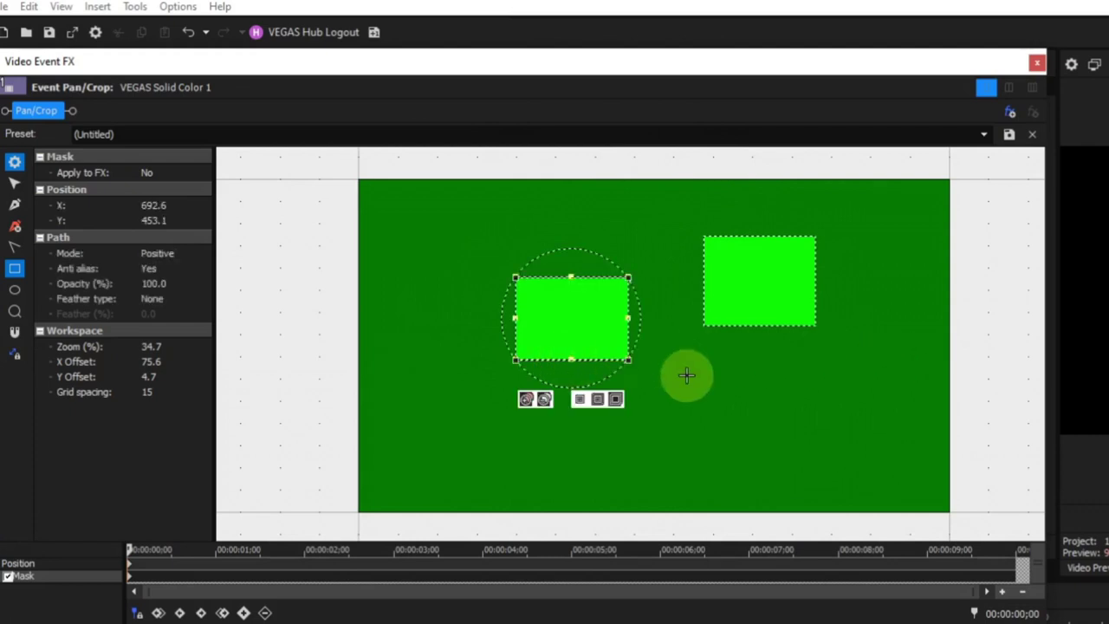
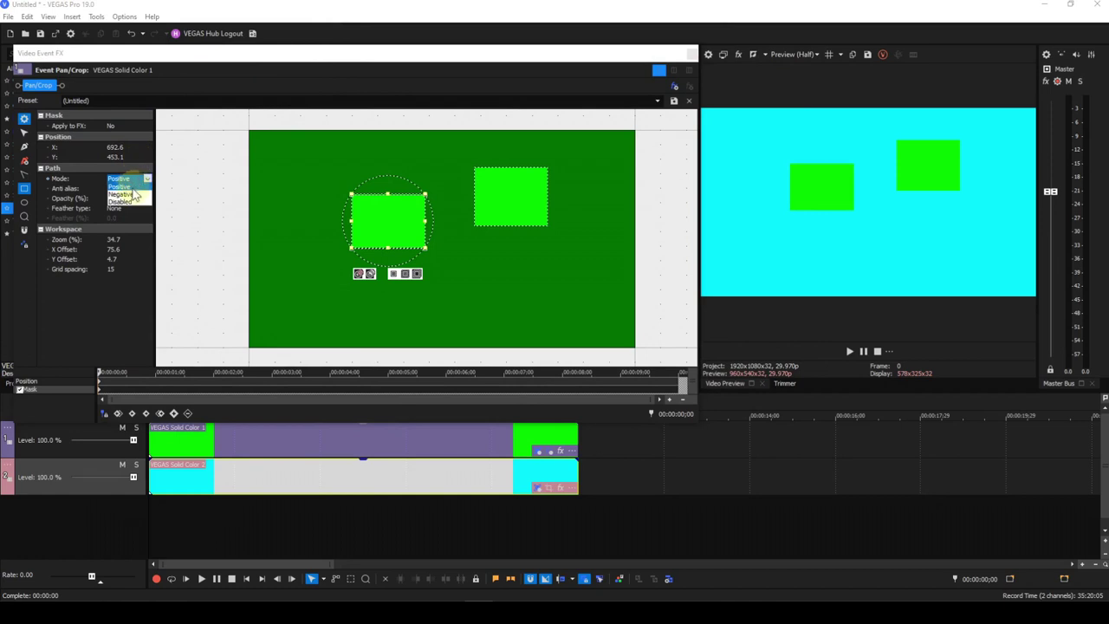
left_click(126, 194)
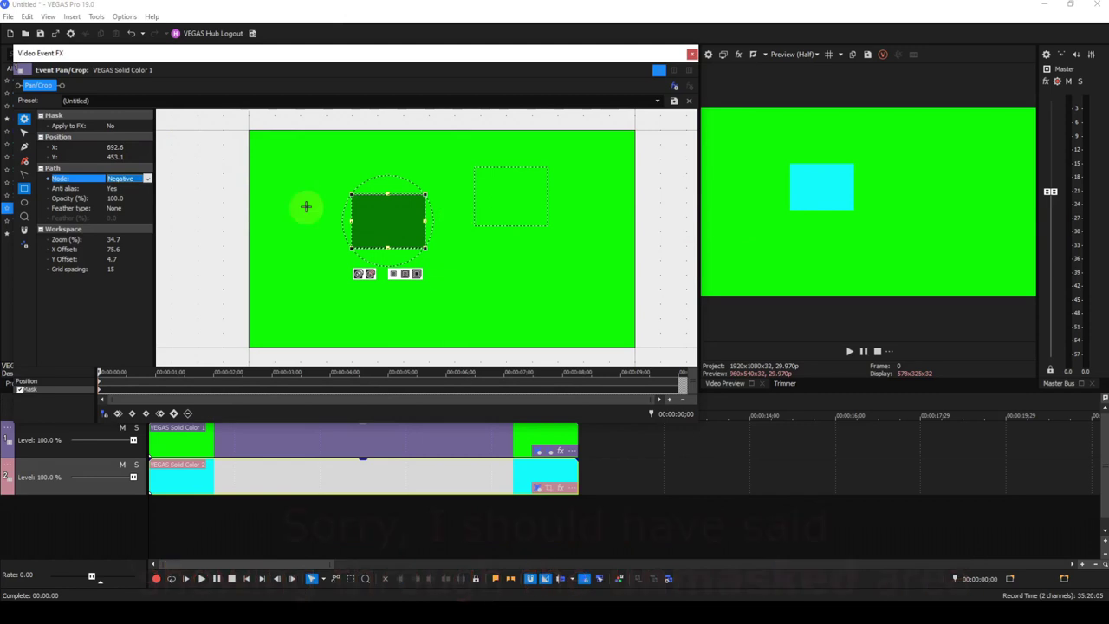
left_click(147, 179)
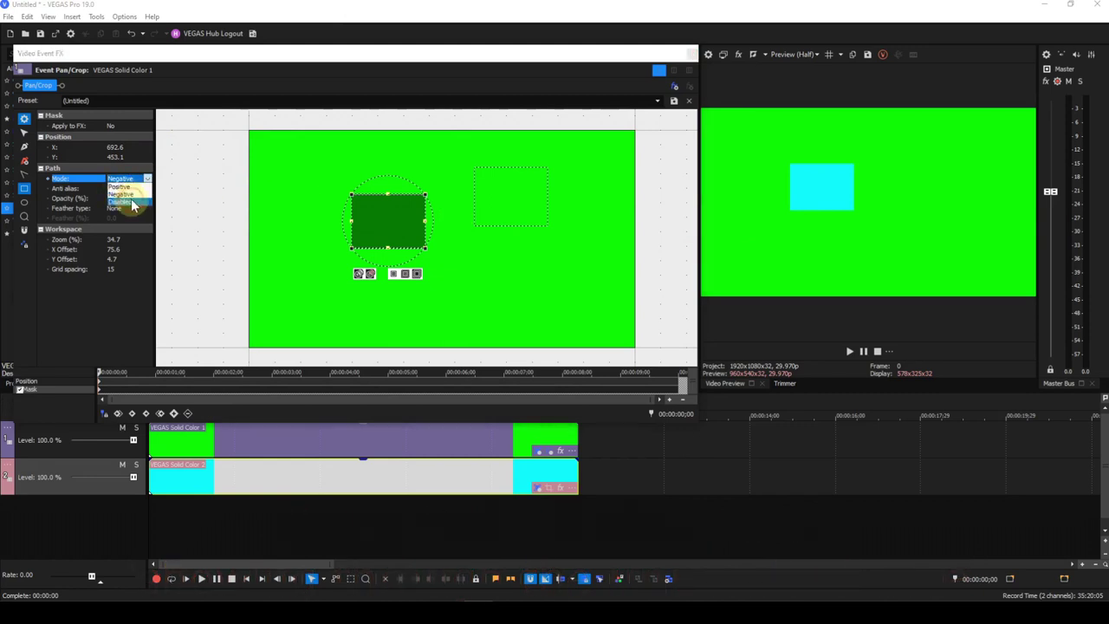
left_click(130, 202)
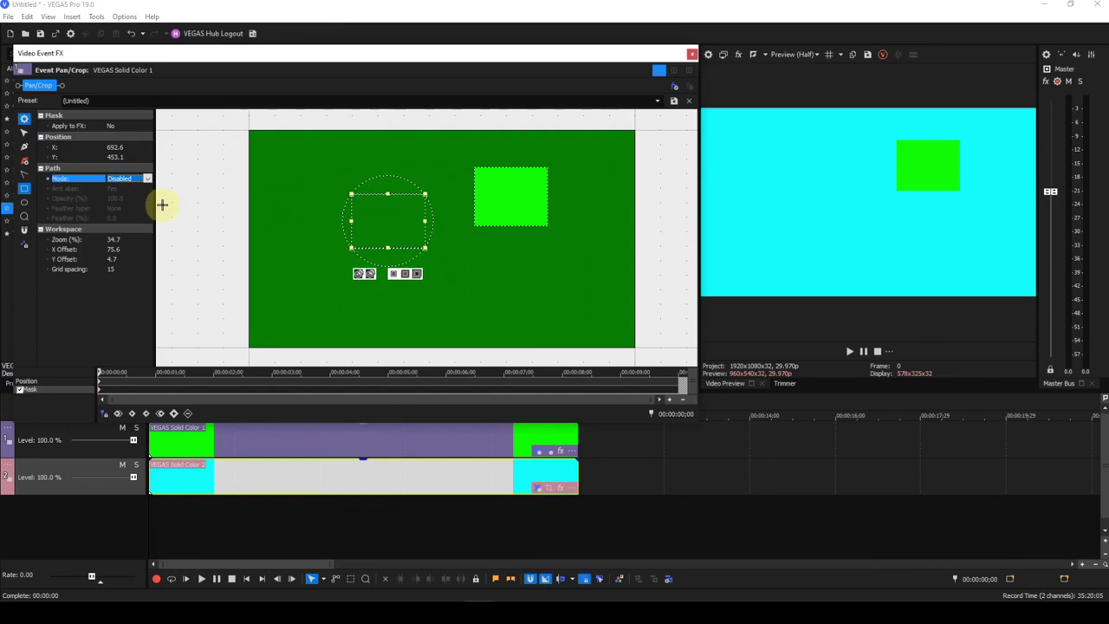
left_click(148, 179)
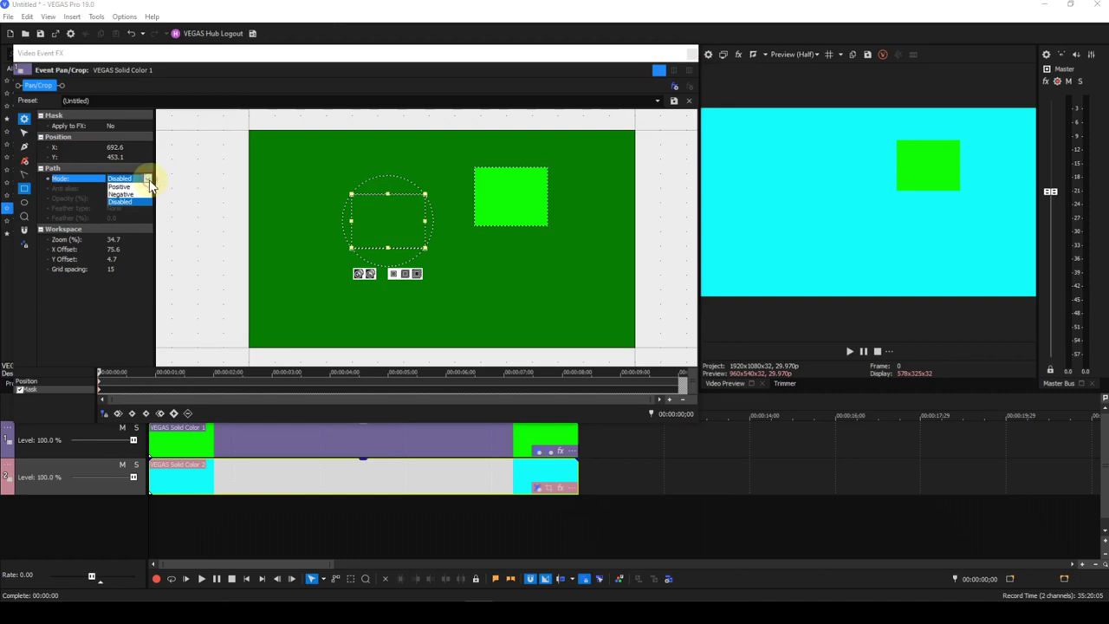
left_click(126, 186)
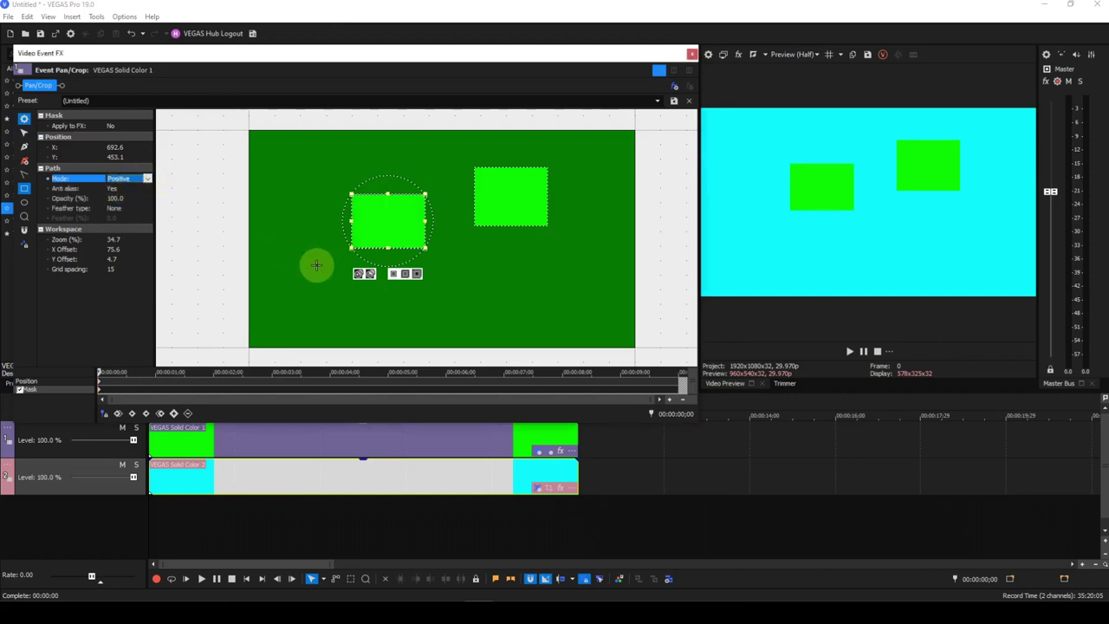
Reset the mask and draw a larger rectangle at about X 524, Y 479 and a smaller one at about X 1,232, Y 486.
right_click(491, 275)
left_click(516, 282)
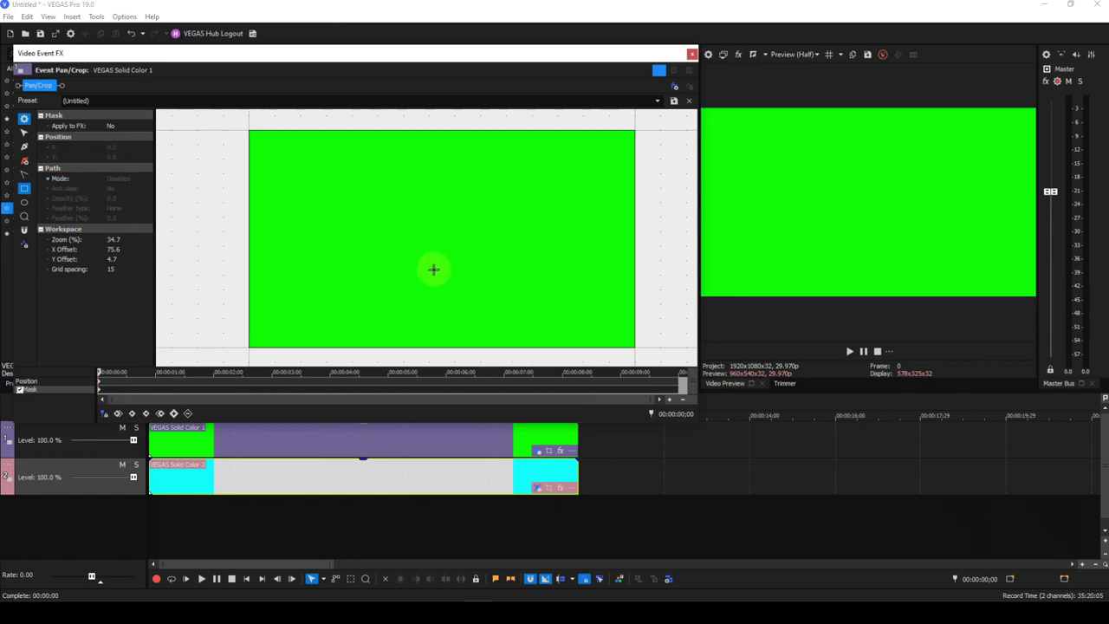
left_click_drag(311, 194, 397, 259)
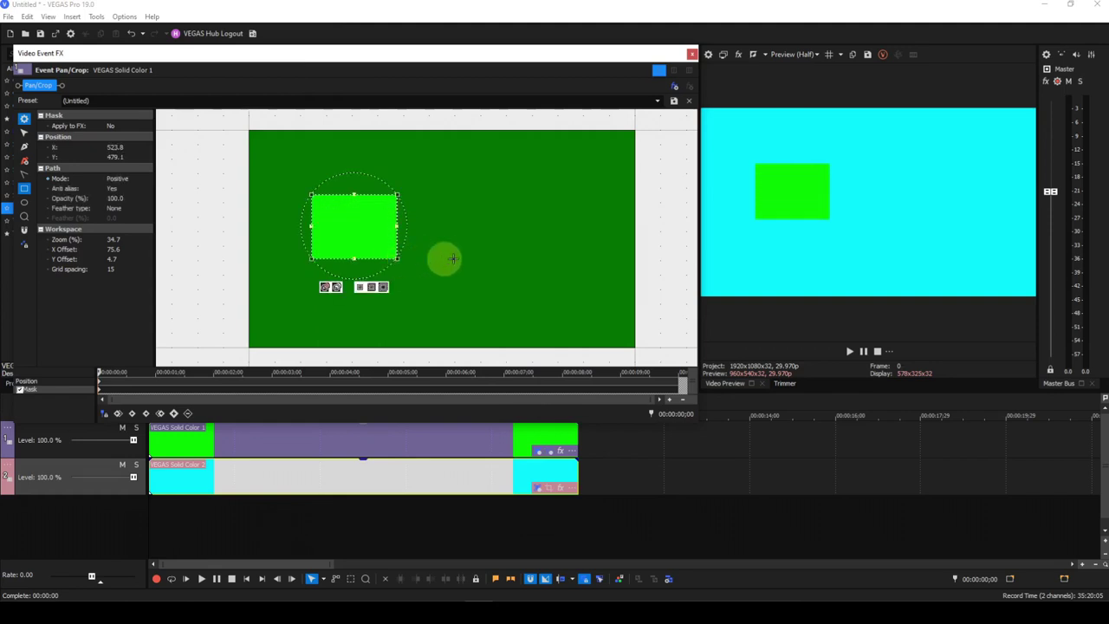
left_click_drag(474, 210, 520, 243)
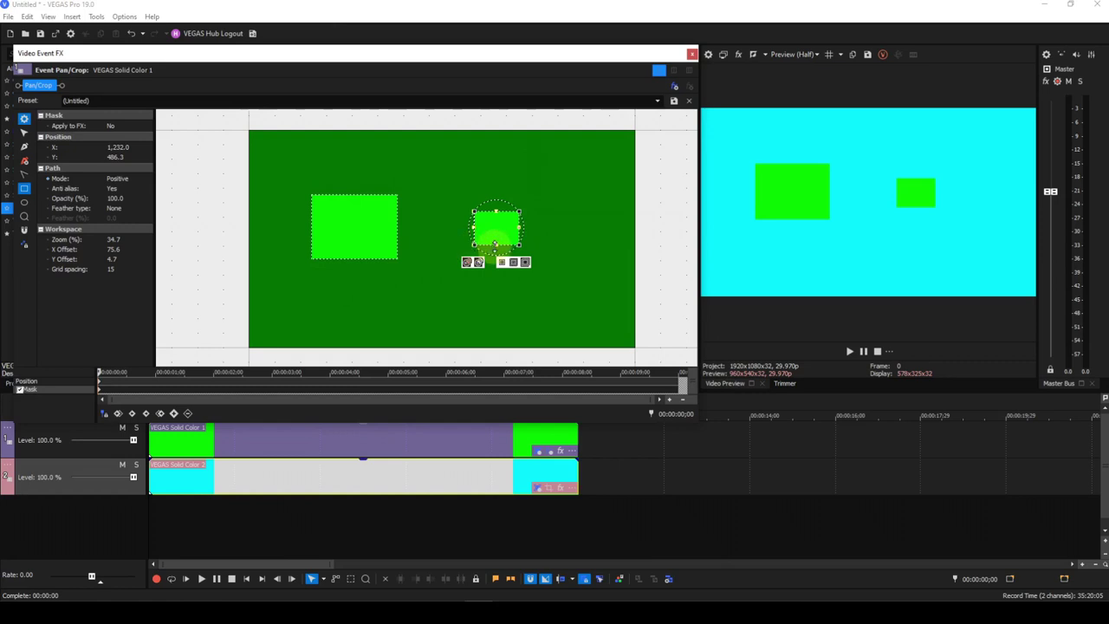
Switch the smaller rectangle mask's path mode to Negative and back to Positive.
left_click(130, 178)
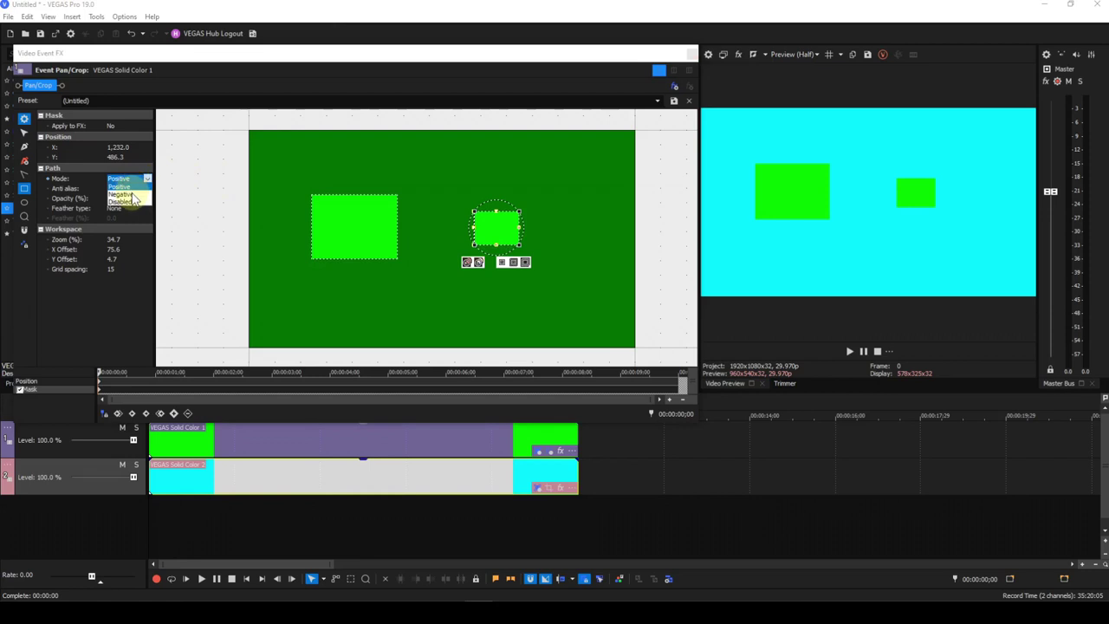
left_click(131, 198)
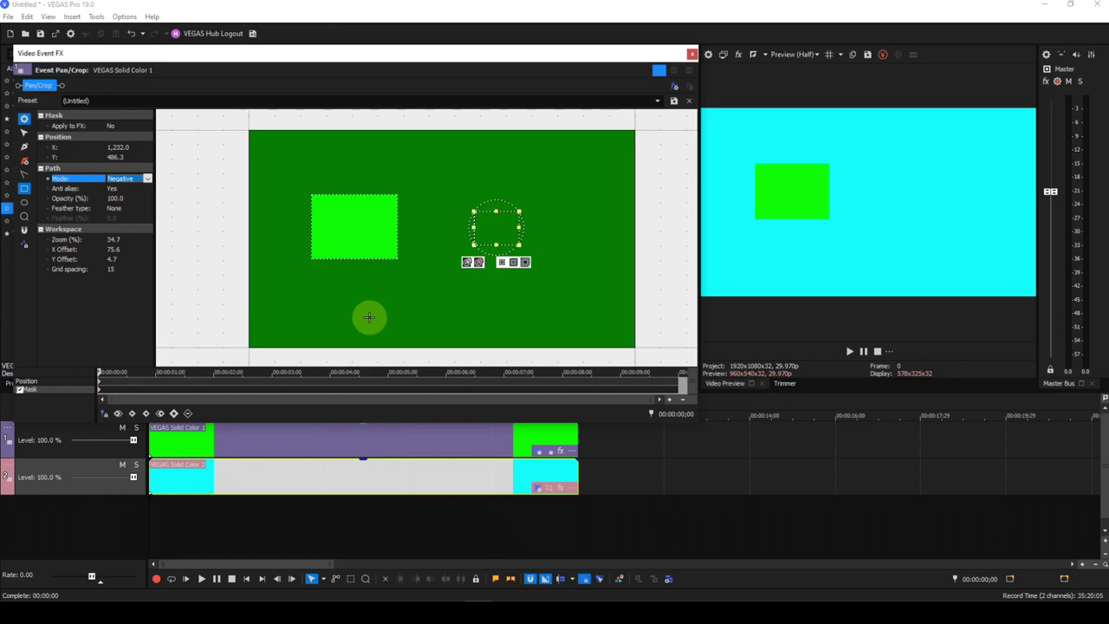
left_click(422, 266)
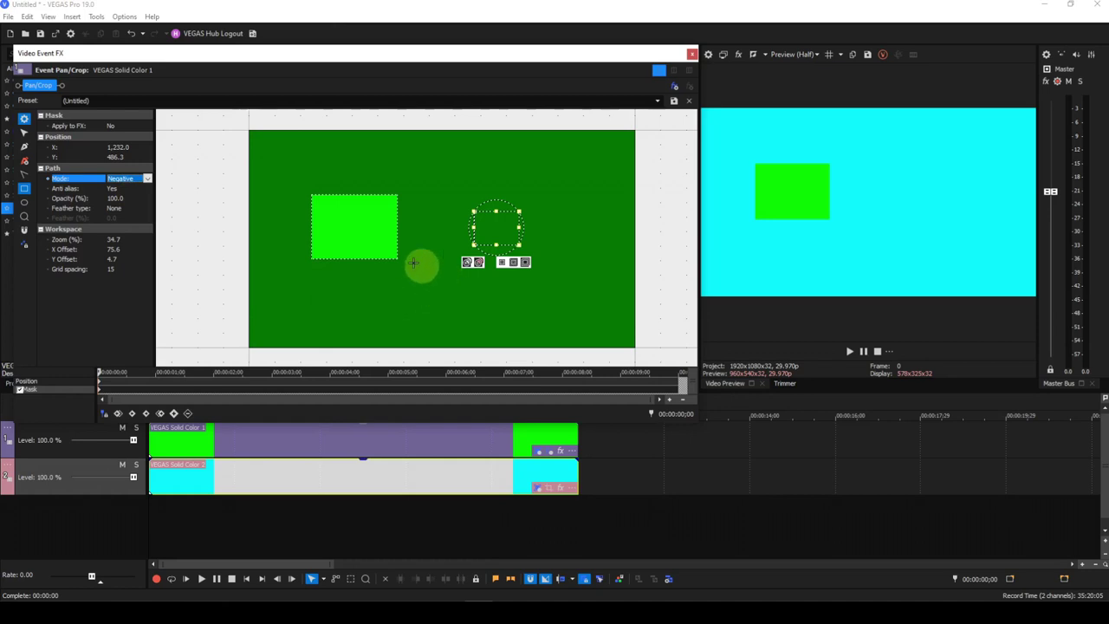
left_click(149, 180)
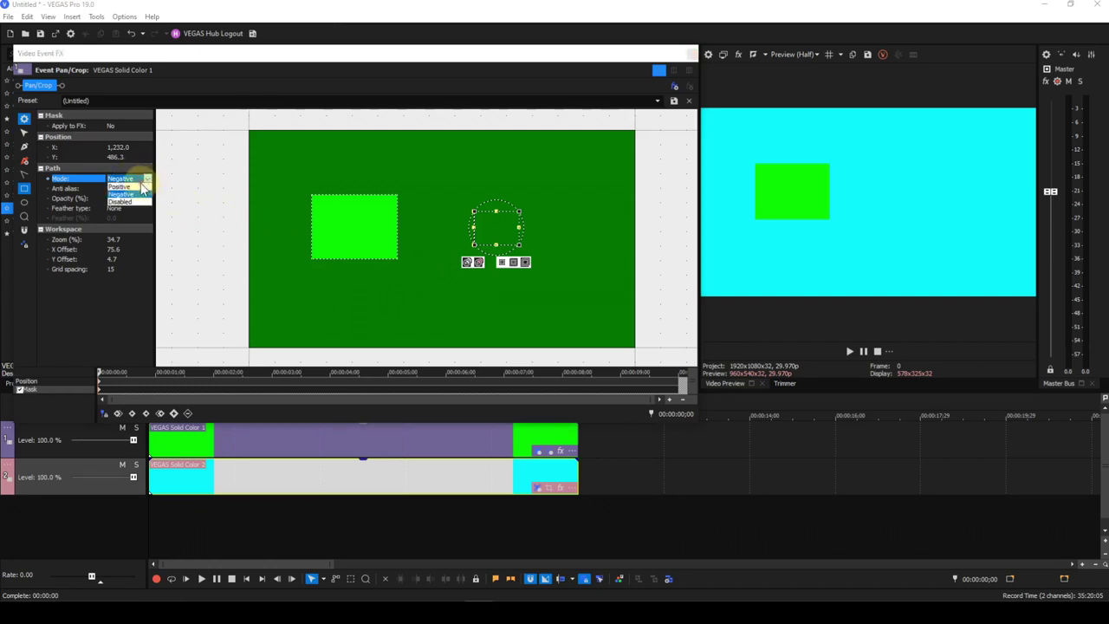
left_click(131, 195)
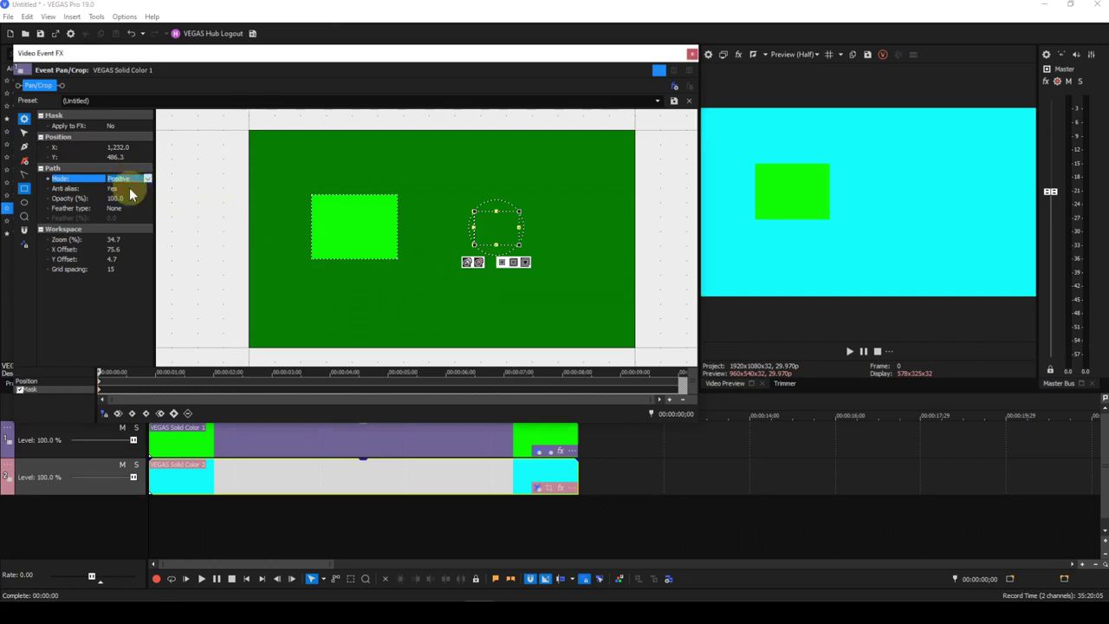
Select the larger rectangle mask and set its path mode to Negative.
left_click(340, 261)
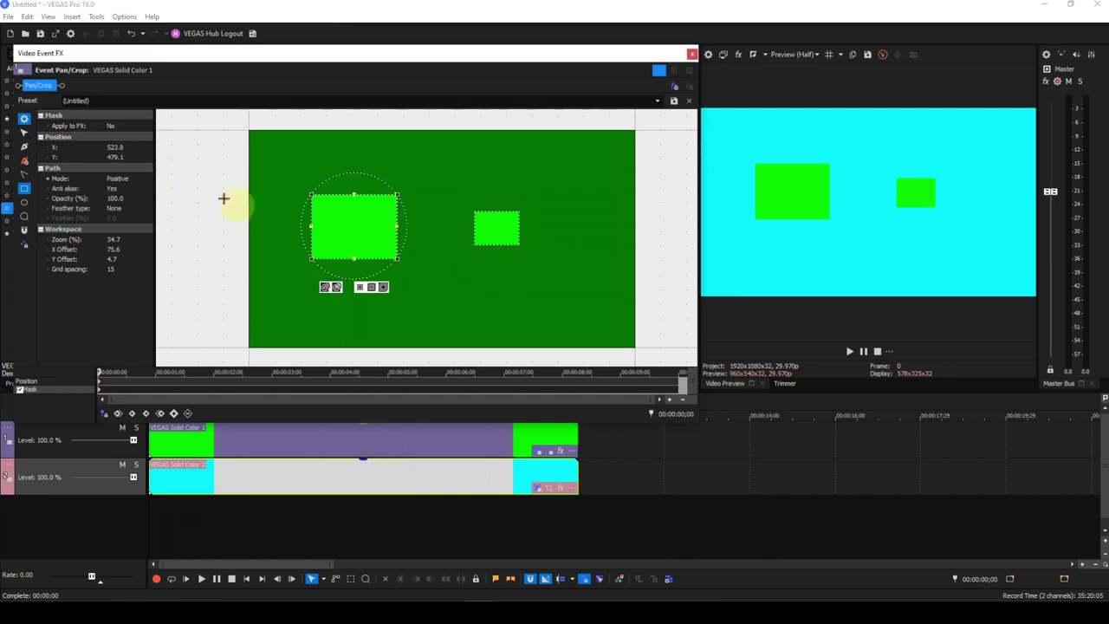
left_click(122, 179)
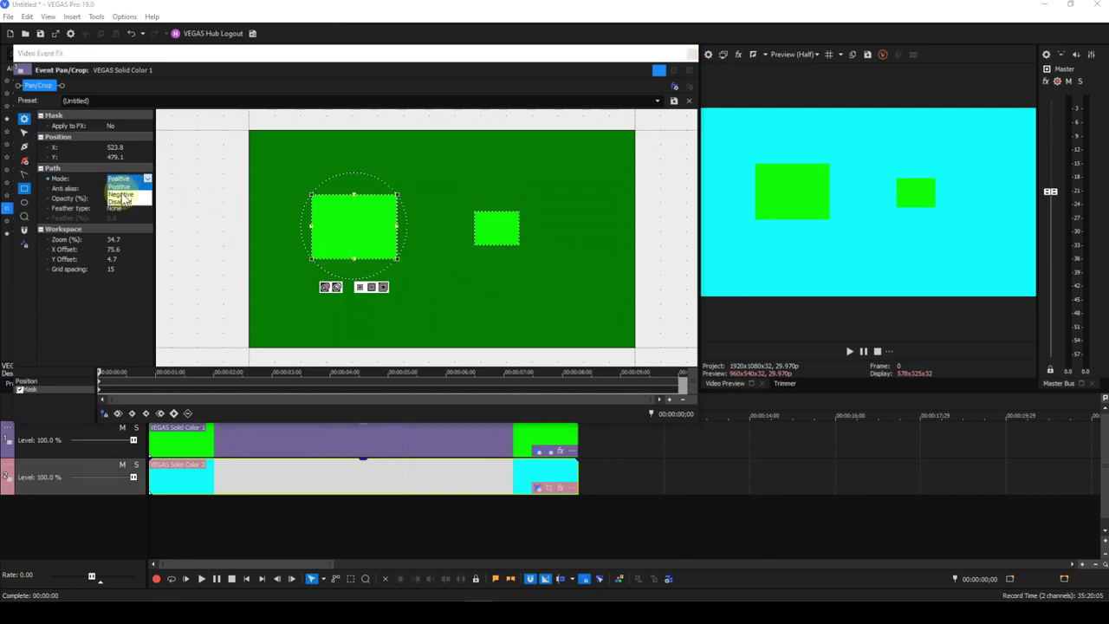
left_click(122, 196)
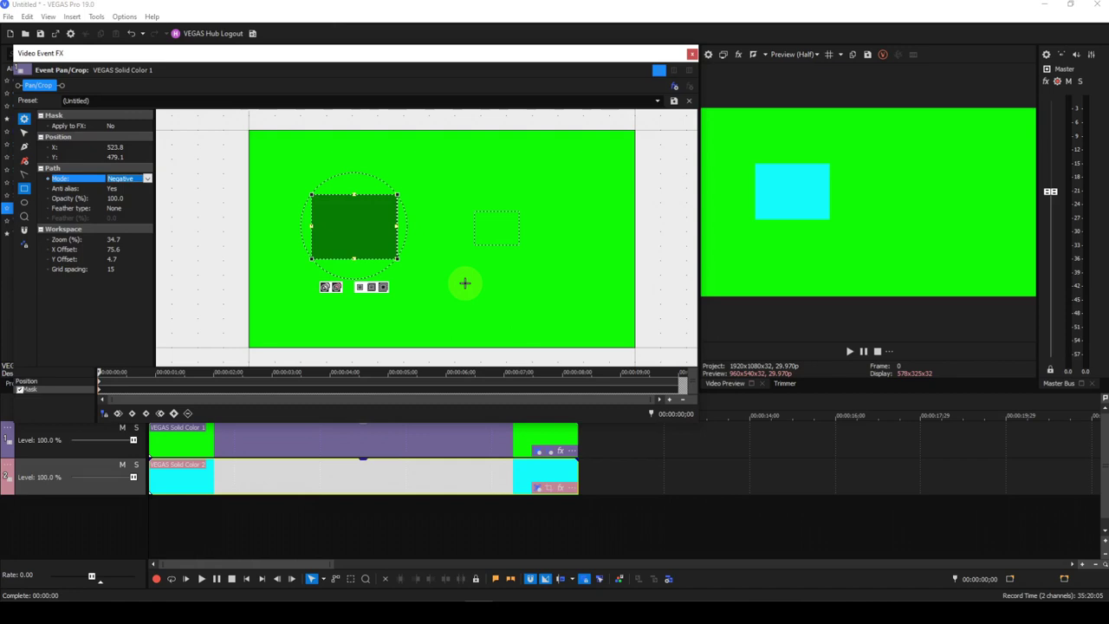
Reset the mask to remove both rectangles and activate the oval mask tool.
right_click(539, 200)
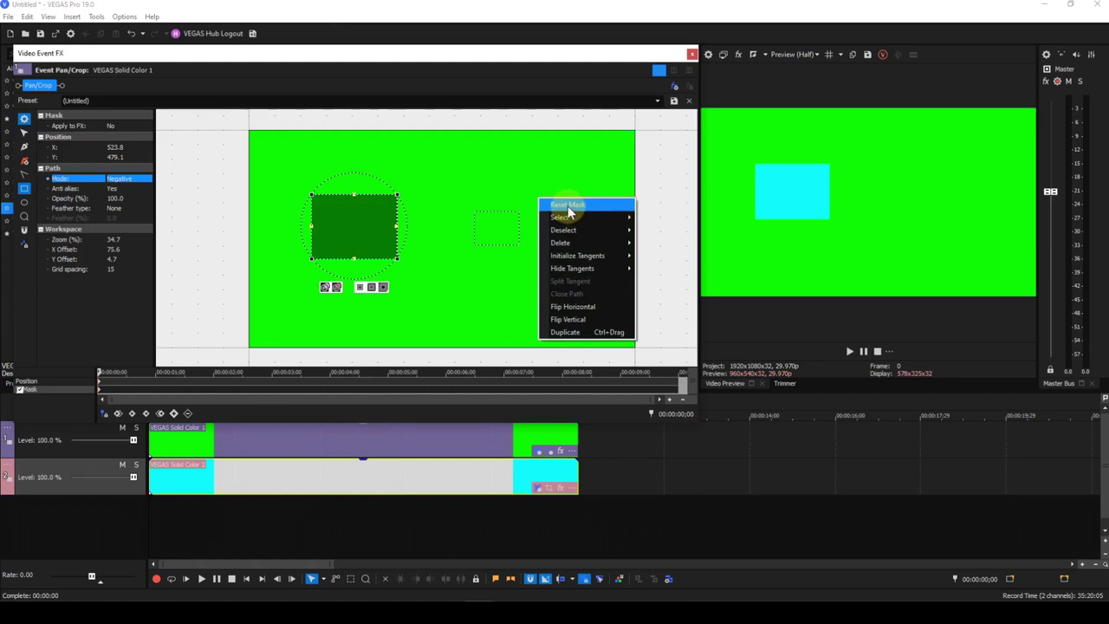
left_click(568, 206)
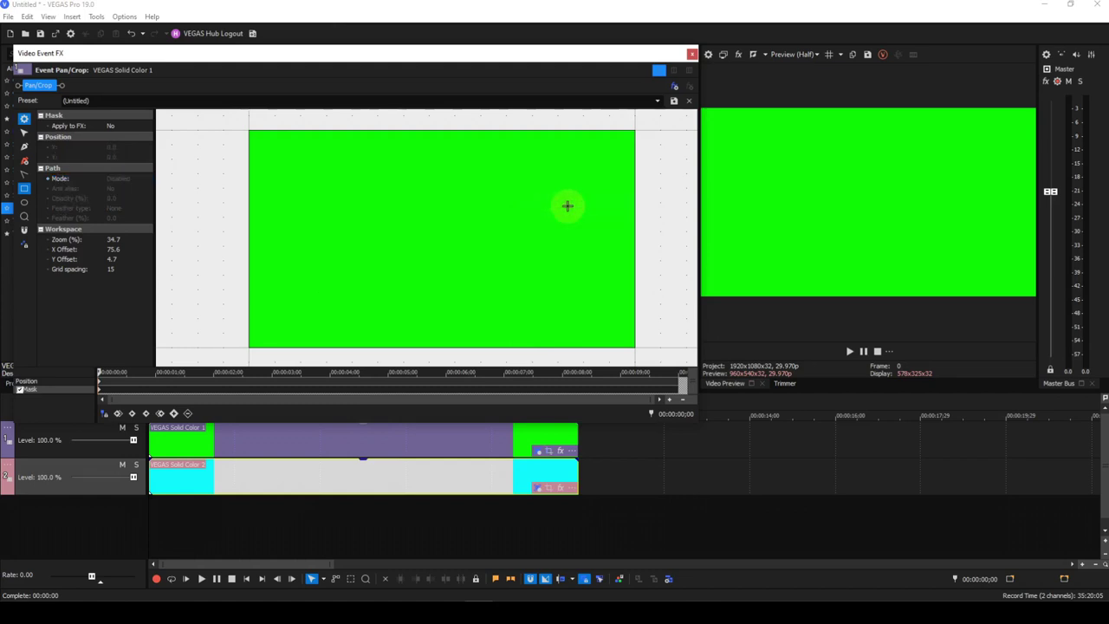
left_click(25, 203)
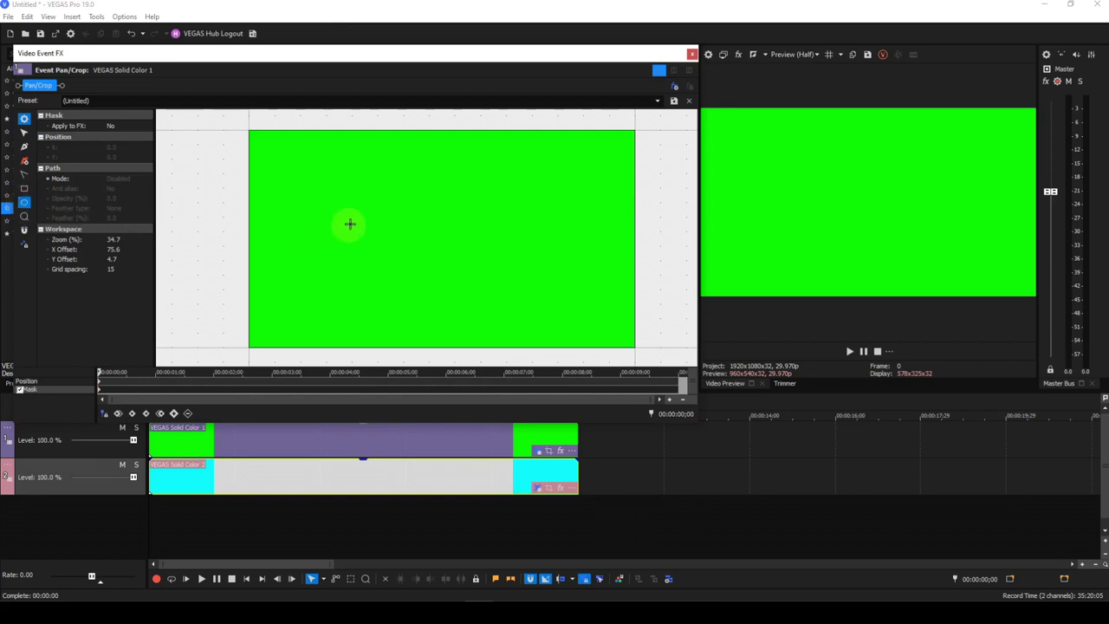
Draw an oval mask at about X 1,186, Y 690 and set its anti-alias option to Yes.
left_click_drag(401, 218, 574, 318)
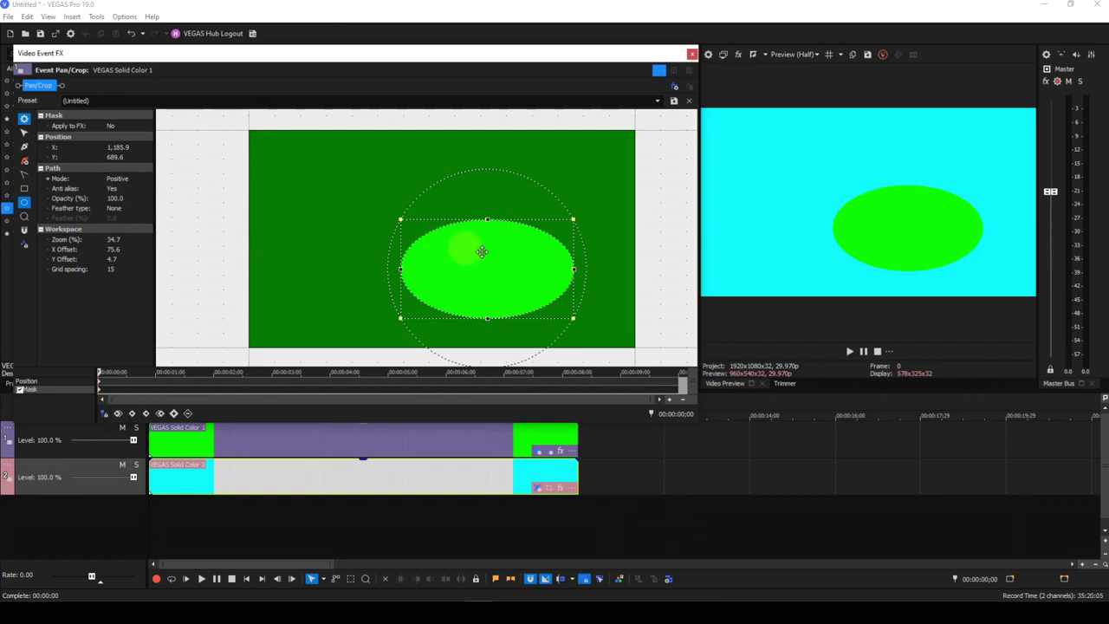
scroll(494, 256, "up", 5)
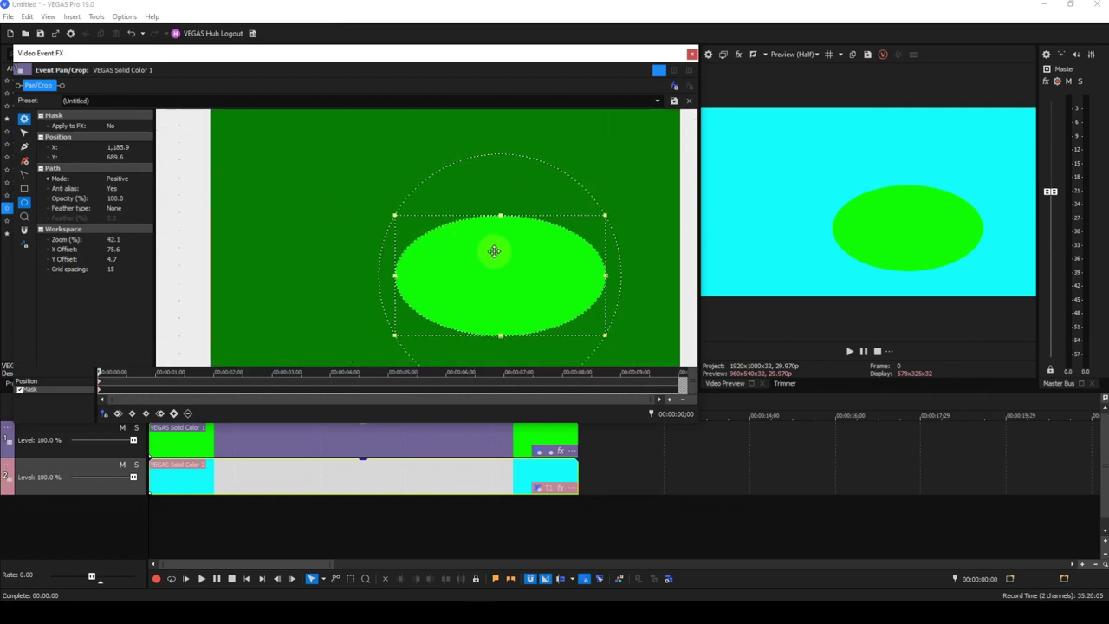
scroll(509, 250, "up", 6)
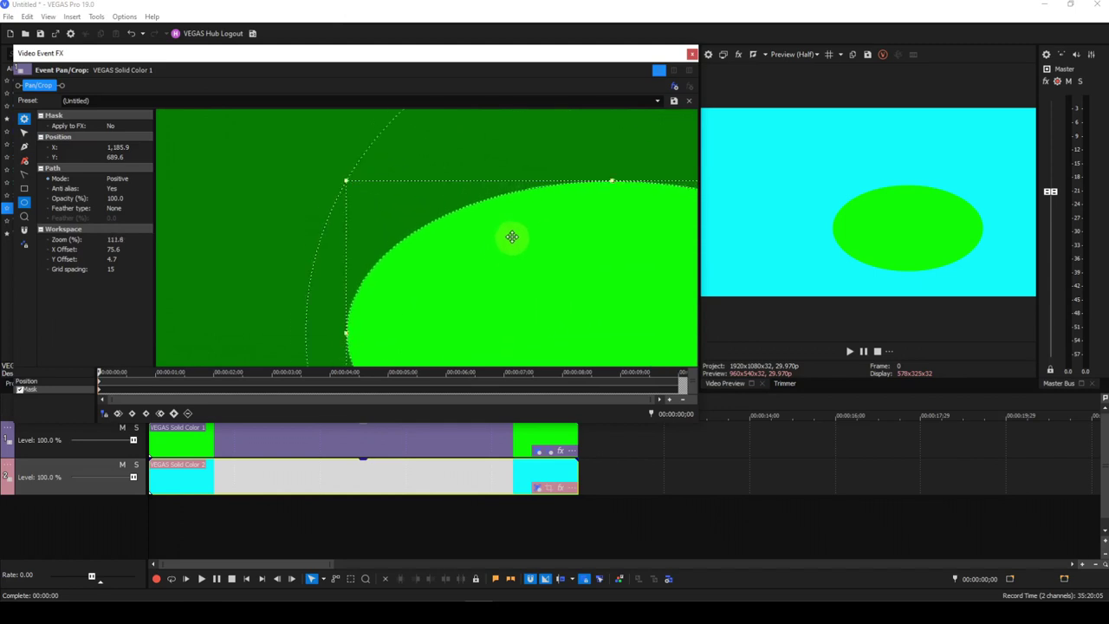
scroll(502, 218, "up", 4)
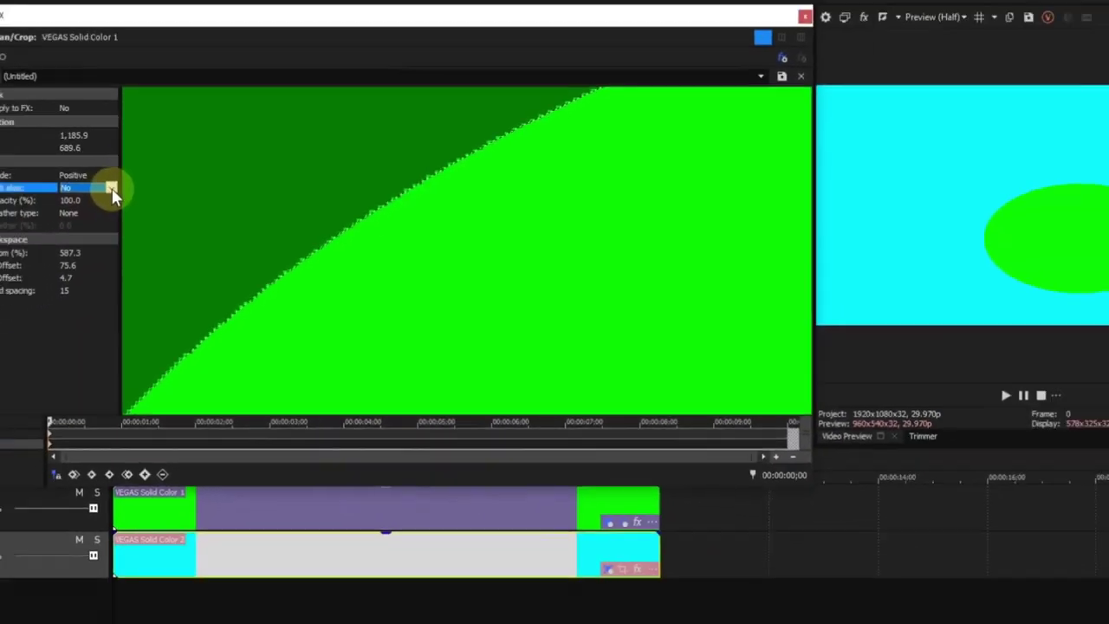
left_click(136, 189)
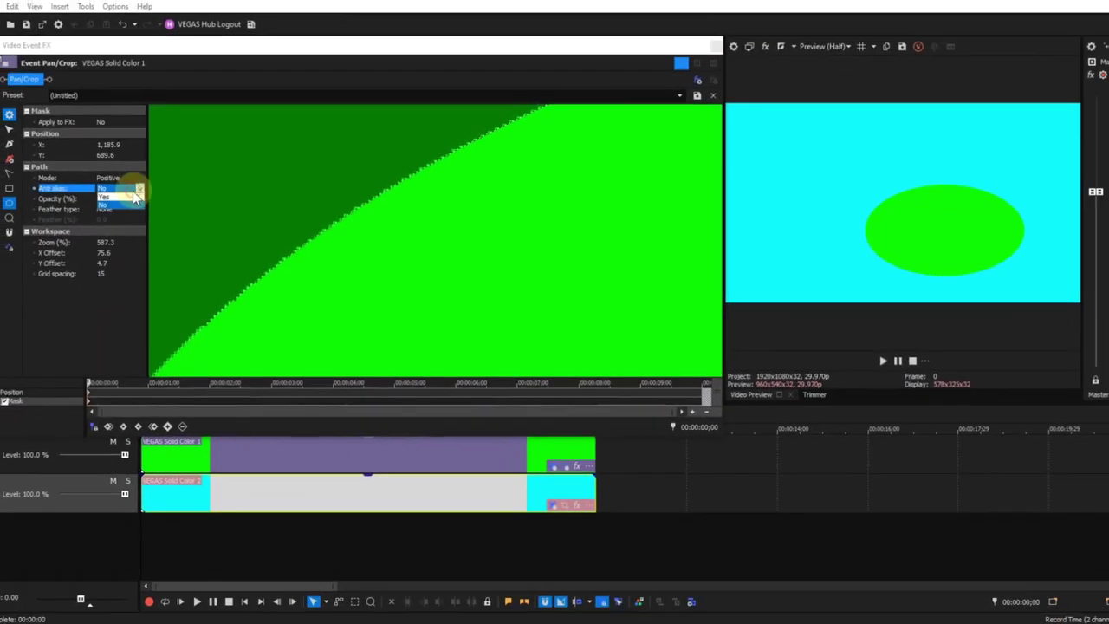
left_click(117, 198)
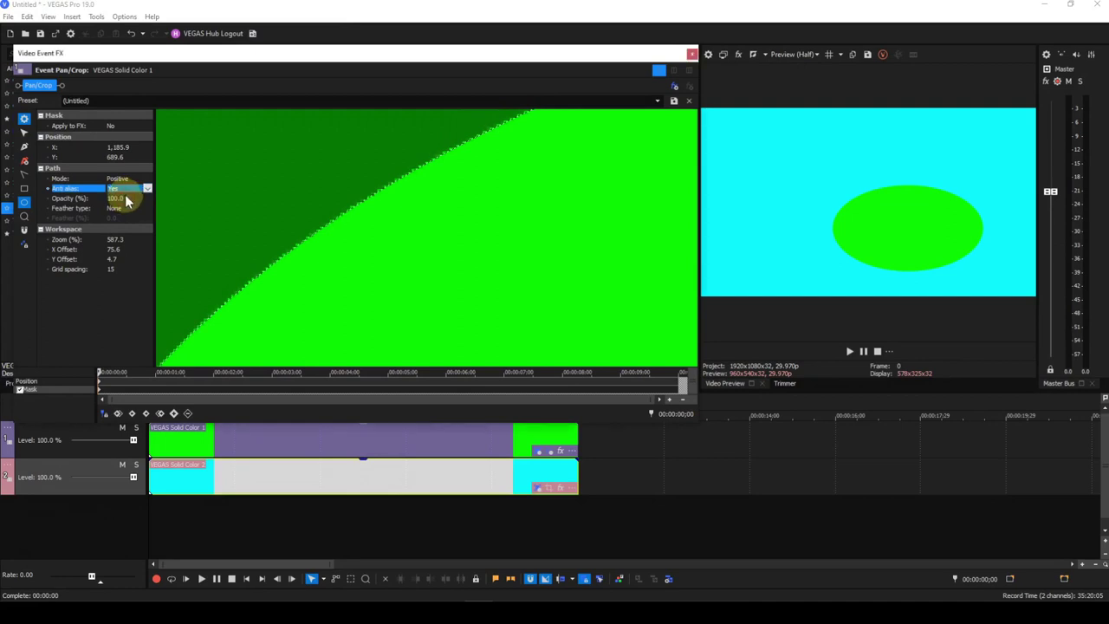
scroll(452, 241, "down", 1)
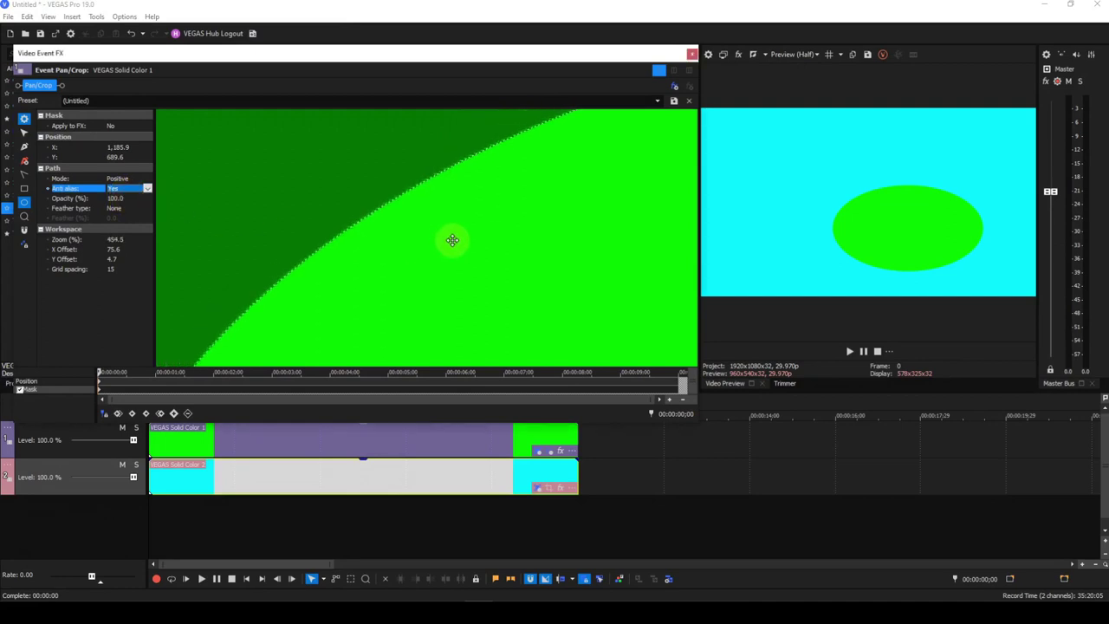
scroll(451, 241, "down", 6)
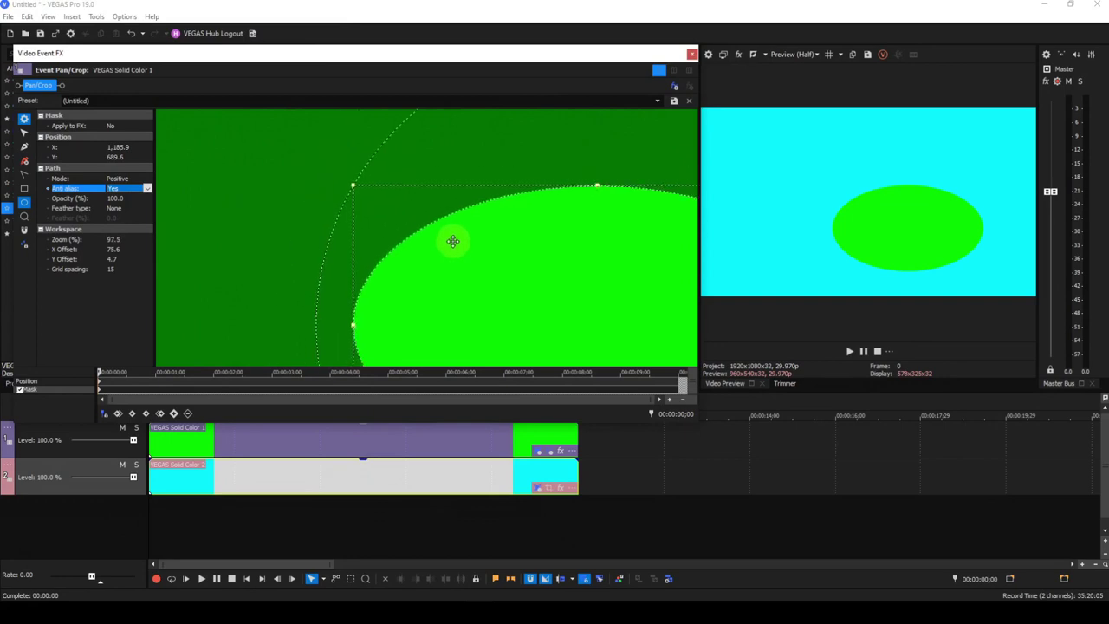
scroll(452, 241, "down", 4)
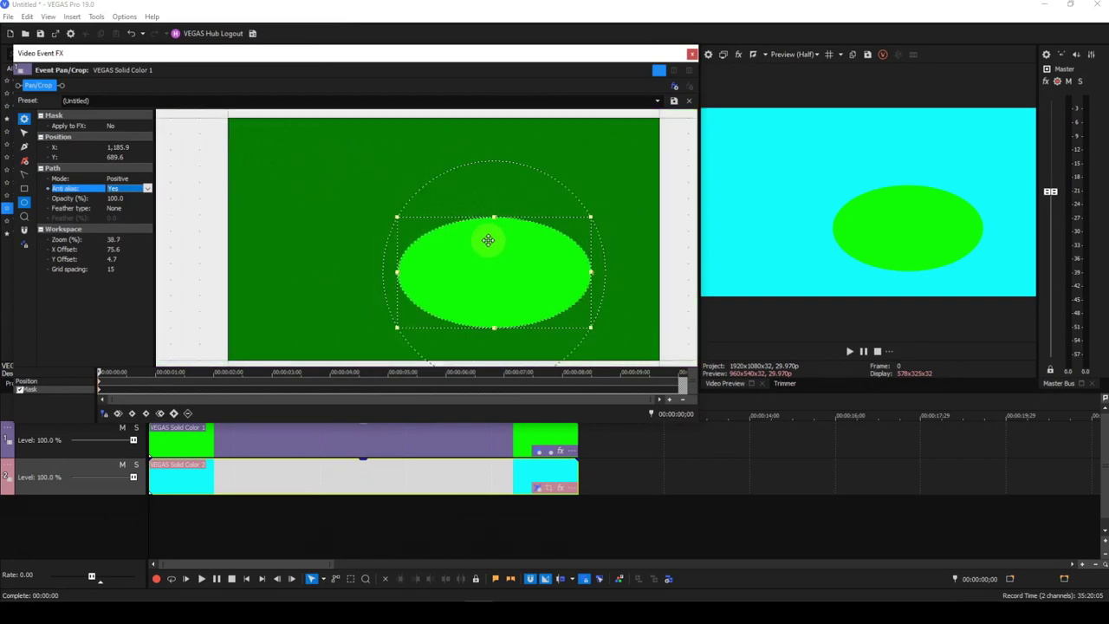
Move the oval mask to about X 863, Y 530 and try its opacity control, leaving opacity at 100%.
left_click_drag(492, 265, 420, 230)
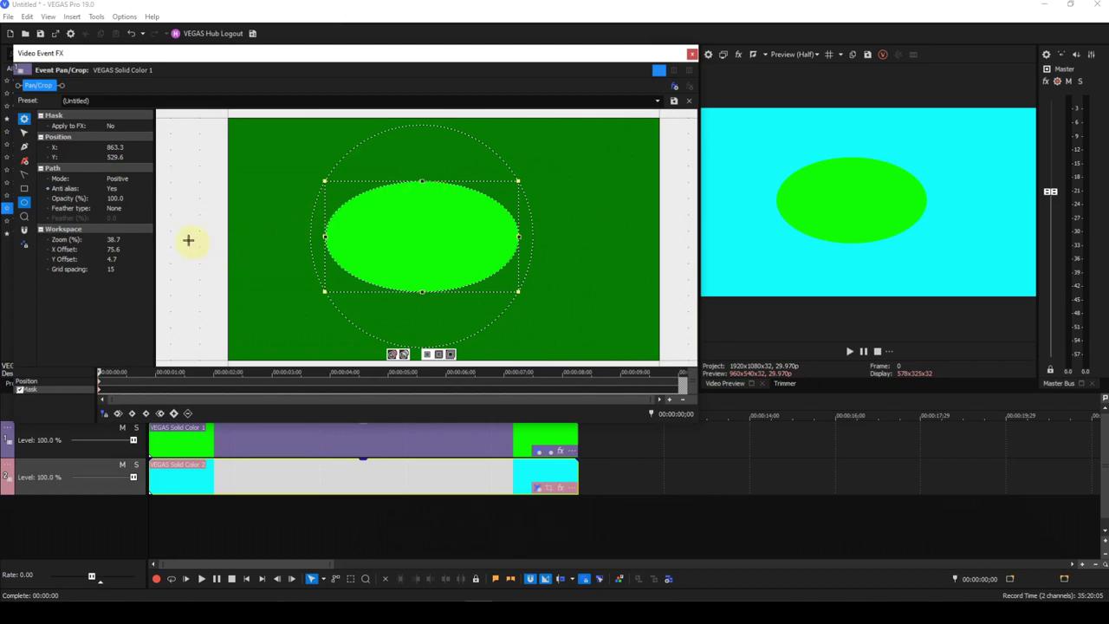
left_click(127, 200)
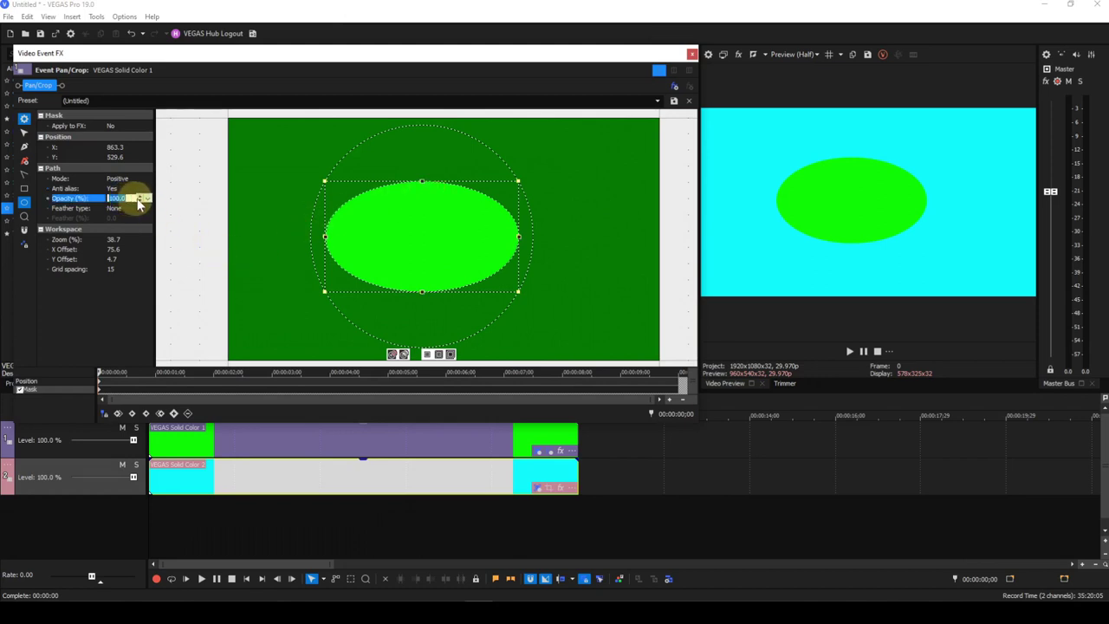
mouse_move(146, 202)
left_mouse_down()
mouse_move(146, 213)
mouse_move(110, 209)
mouse_move(160, 211)
left_mouse_up()
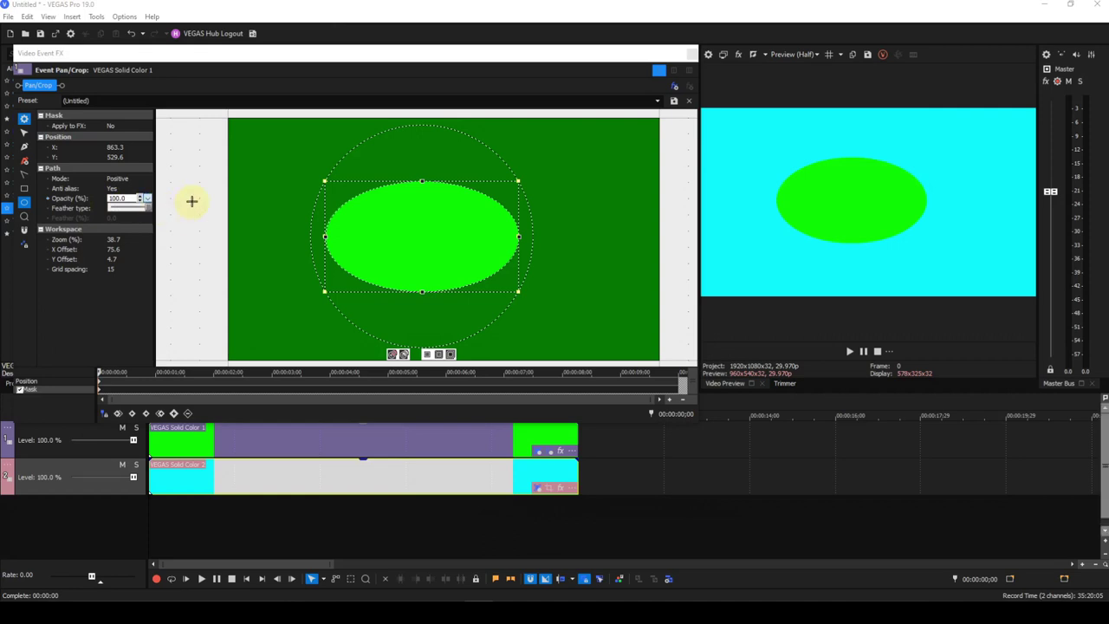
left_click(190, 200)
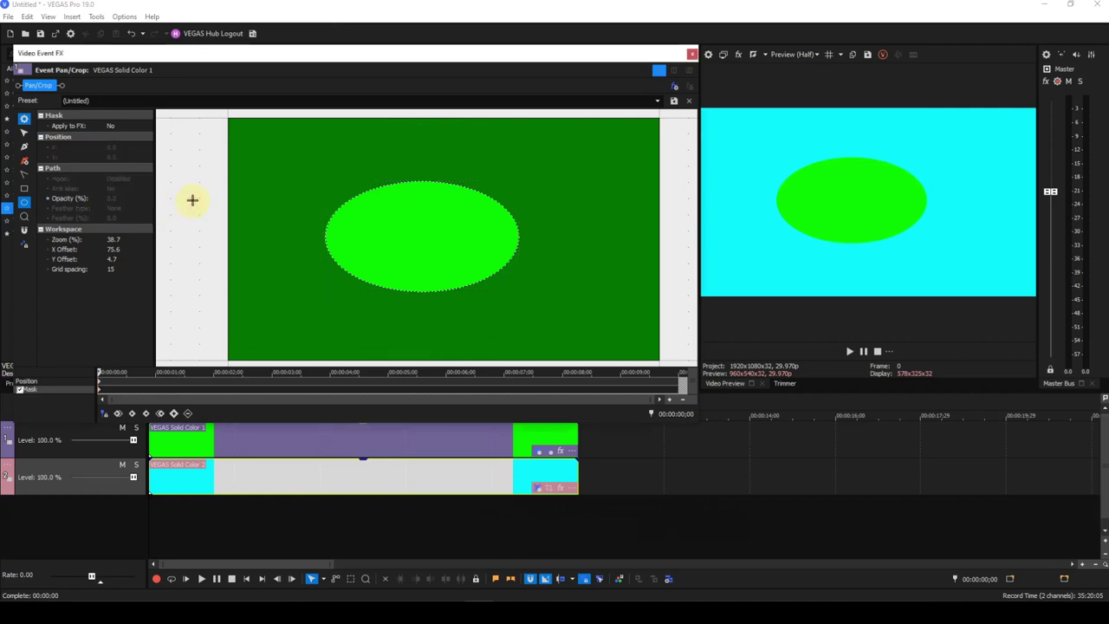
left_click(370, 288)
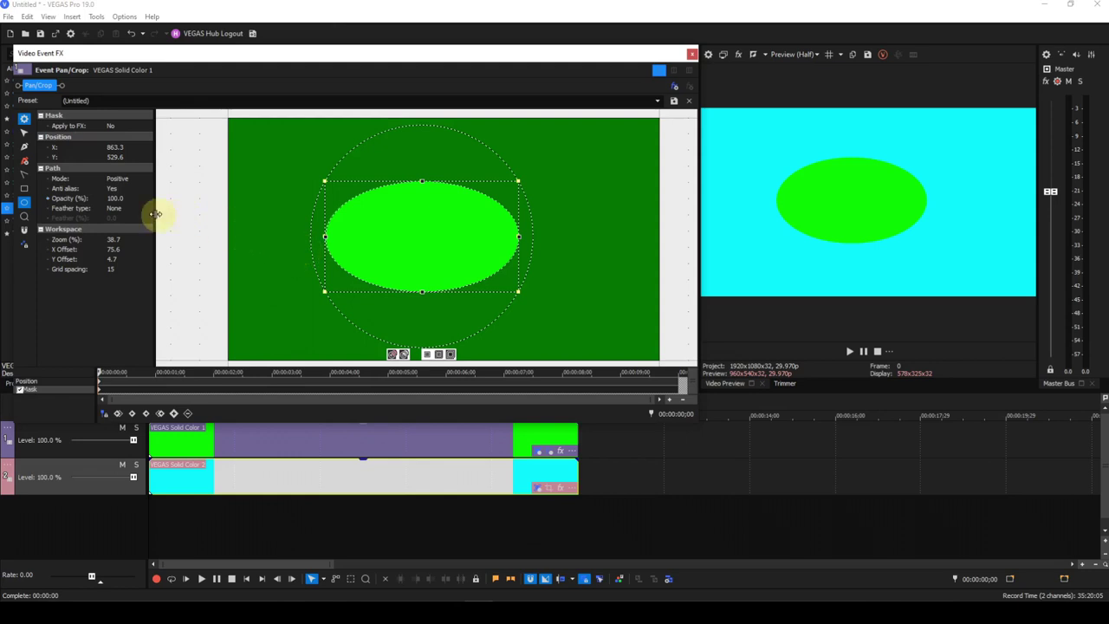
Set the oval mask's feather type to In with a feather amount of about 5.4%.
left_click(128, 208)
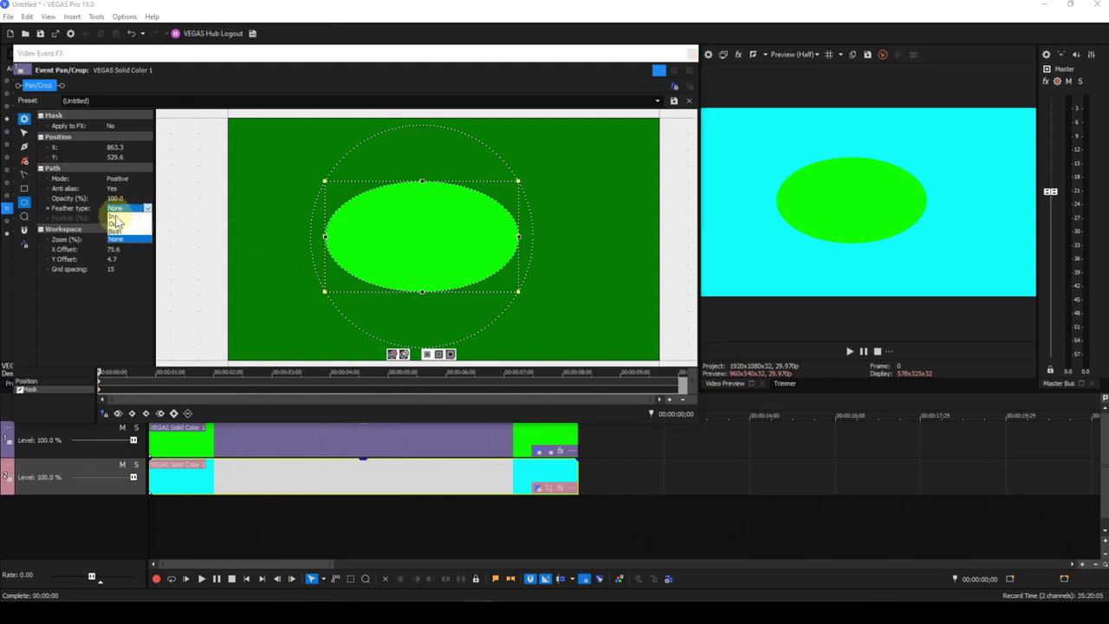
left_click(114, 217)
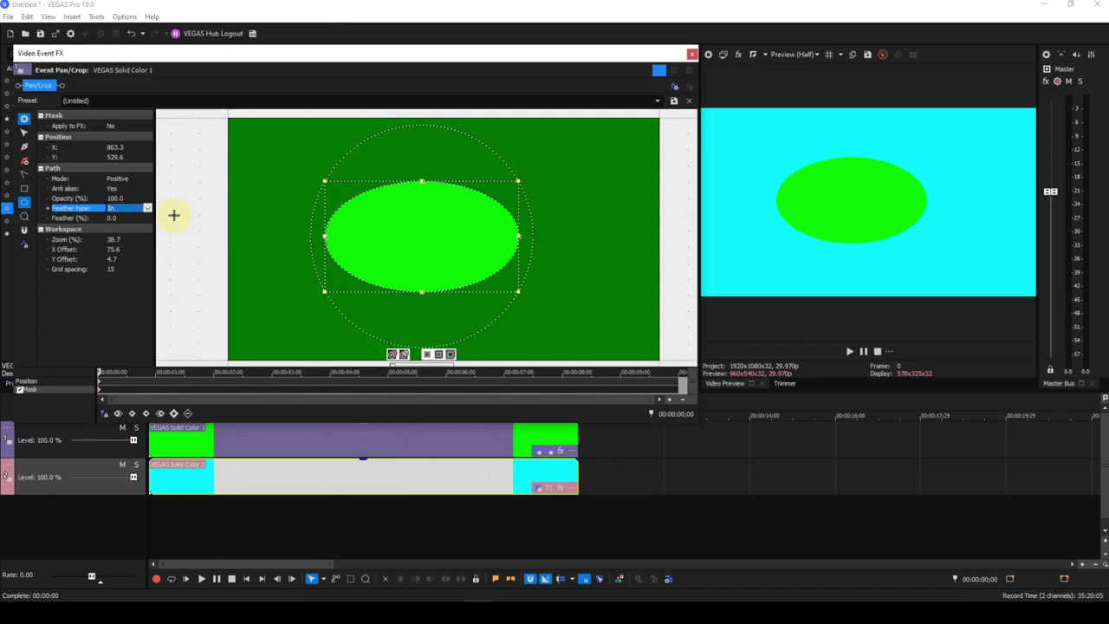
left_click(129, 218)
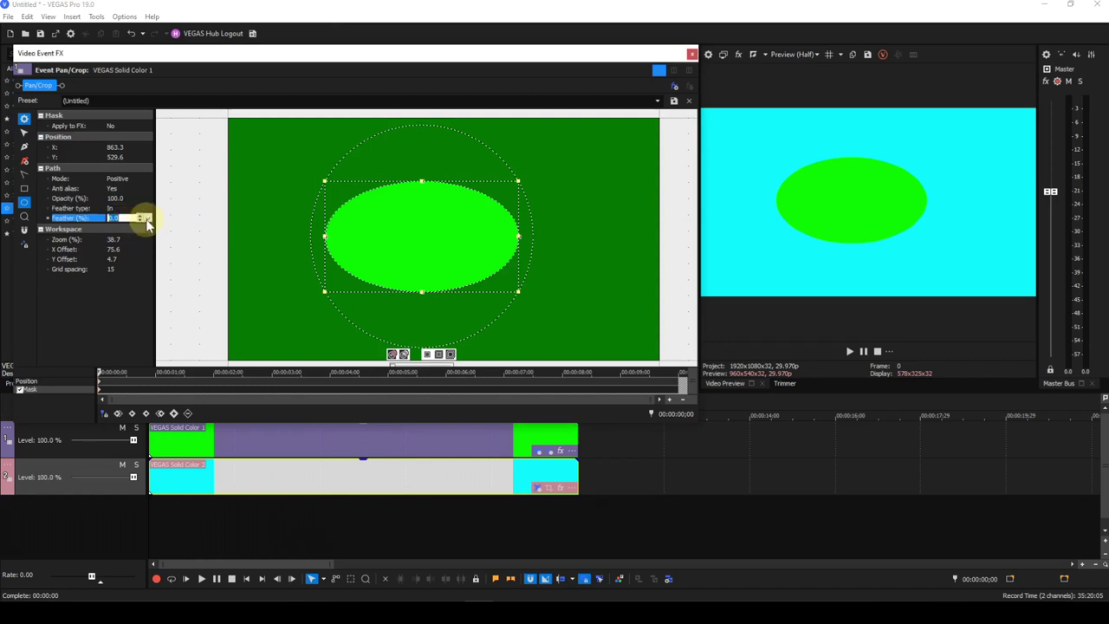
left_click(148, 219)
left_click_drag(111, 230, 115, 223)
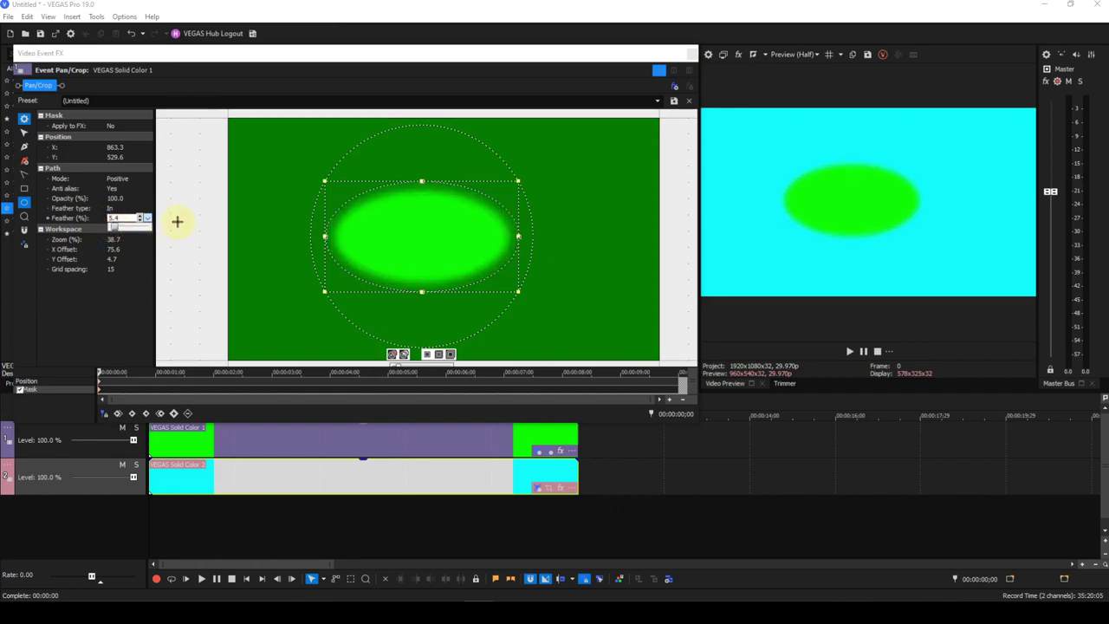
Switch the oval mask's feather type to Out, to Both, and finally to None.
left_click(127, 210)
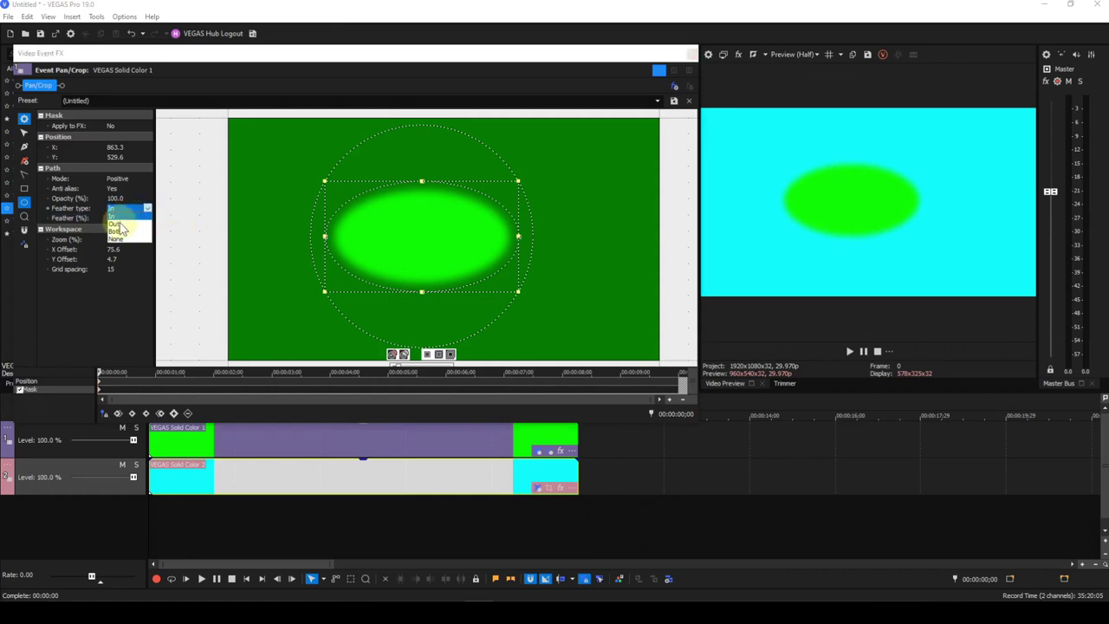
left_click(120, 225)
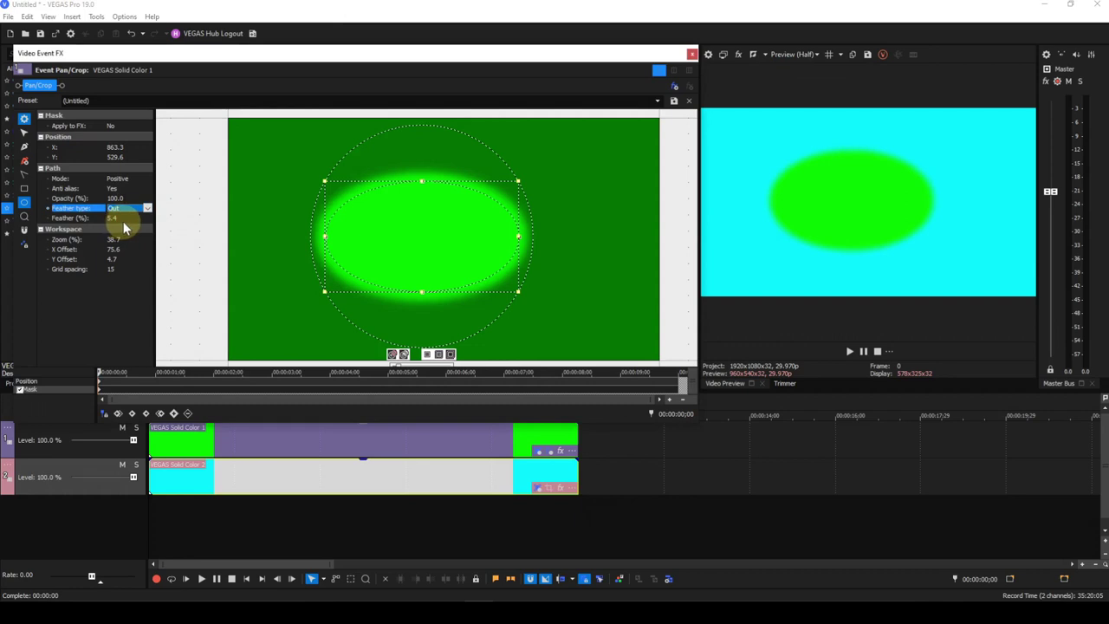
left_click(144, 209)
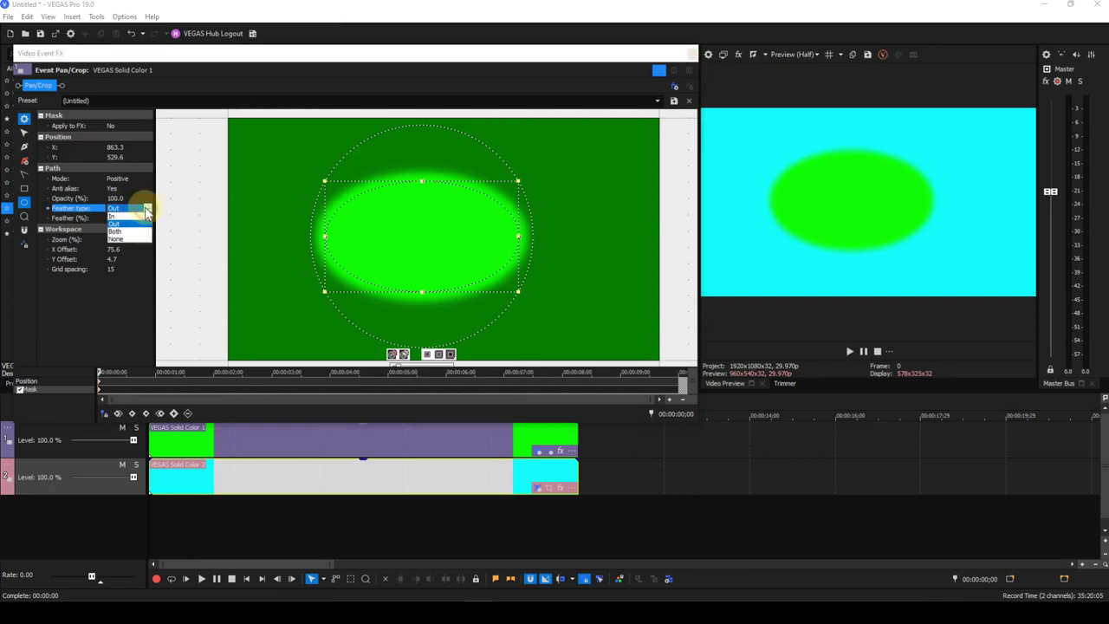
left_click(123, 231)
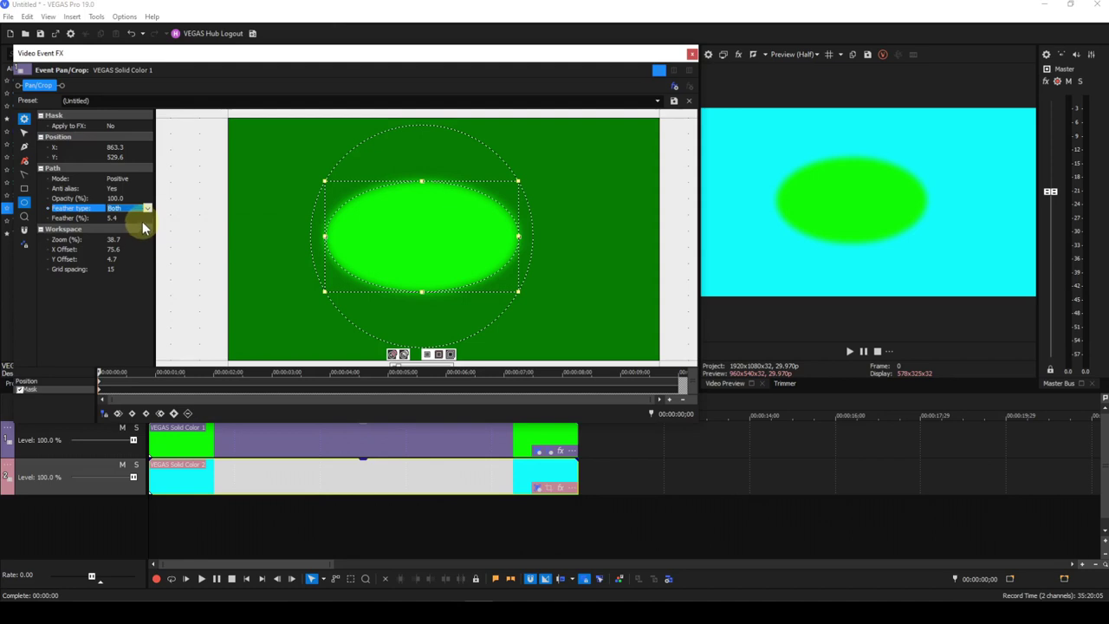
left_click(147, 209)
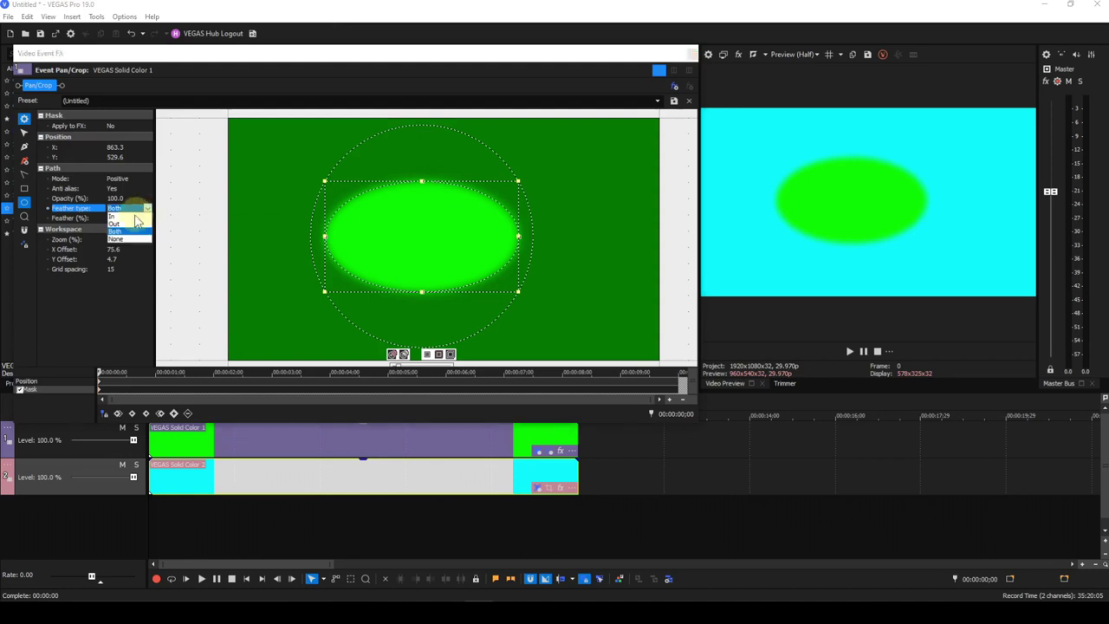
left_click(133, 239)
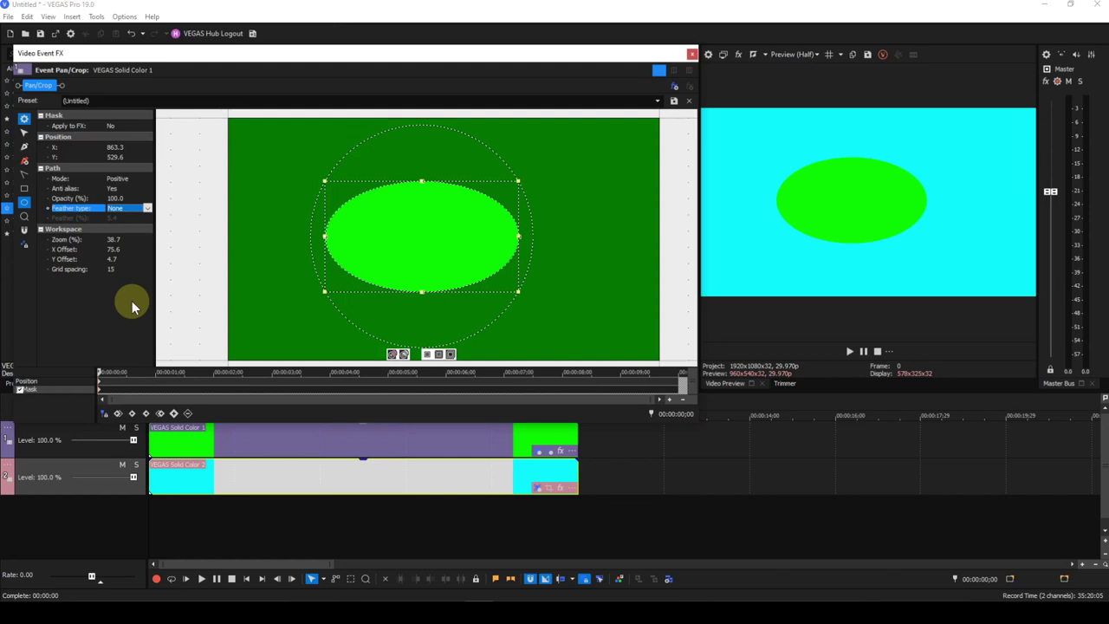
Reset the mask to remove the oval and review which mask commands are available without any path.
left_click(597, 198)
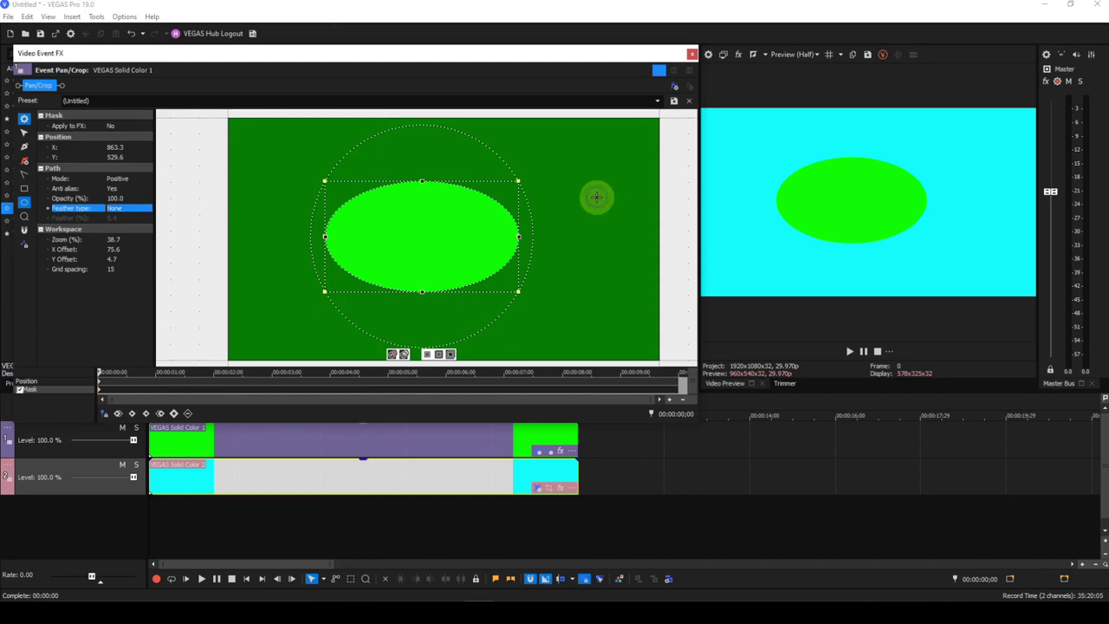
right_click(596, 198)
left_click(611, 207)
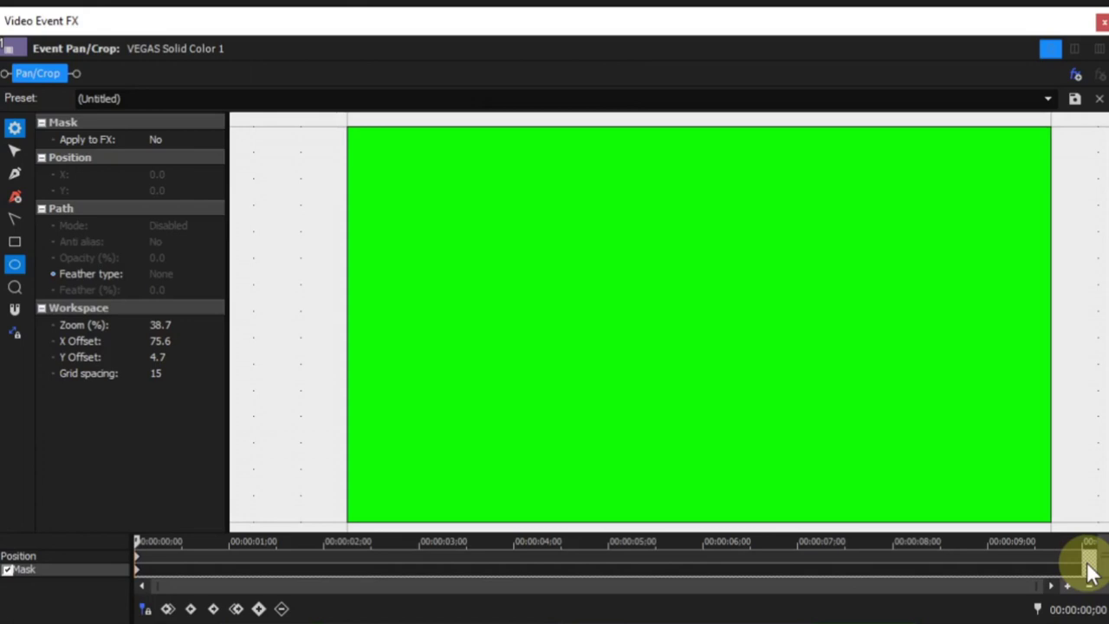
right_click(794, 317)
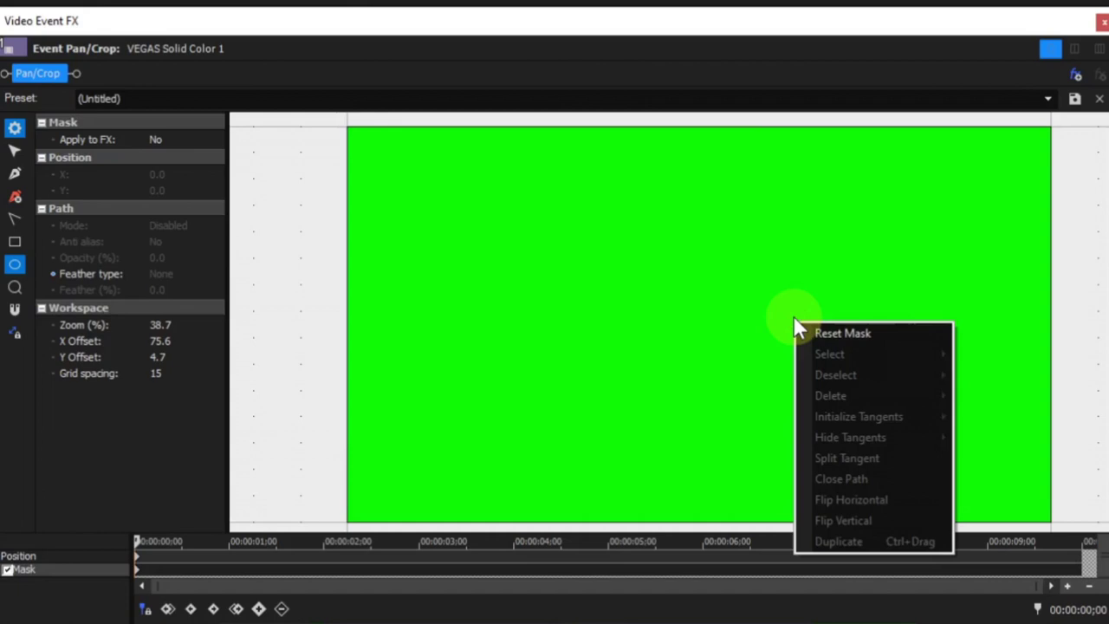
left_click(11, 149)
left_click(10, 150)
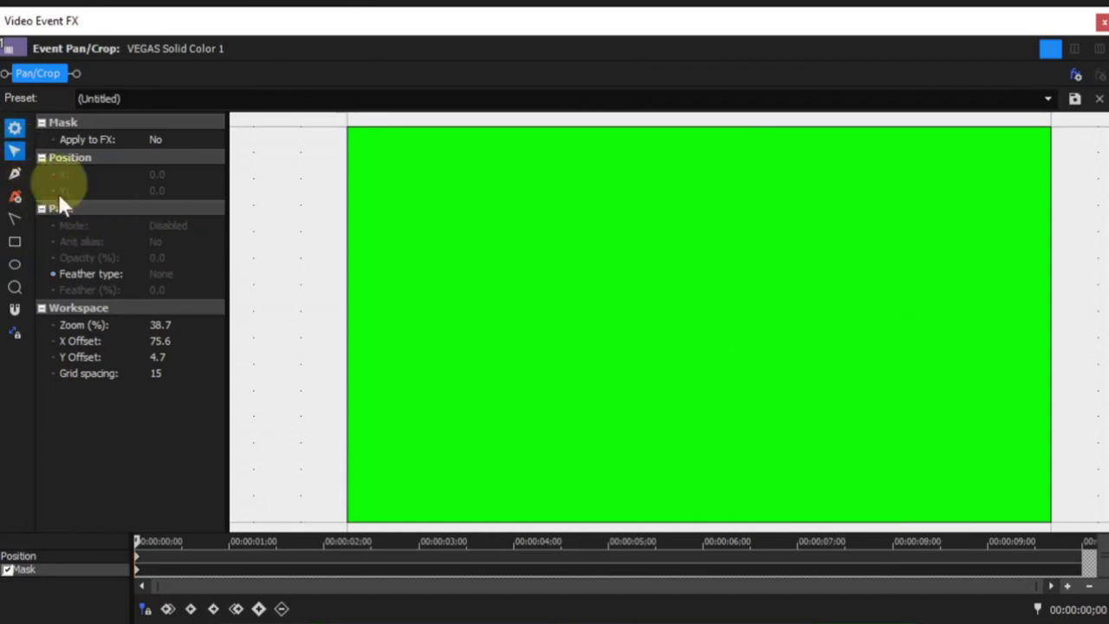
Draw three rectangle masks: one at about X 968, Y 581, one up and to its left, and one at about X 1,543, Y 391.
left_click(14, 244)
left_click_drag(617, 272, 787, 405)
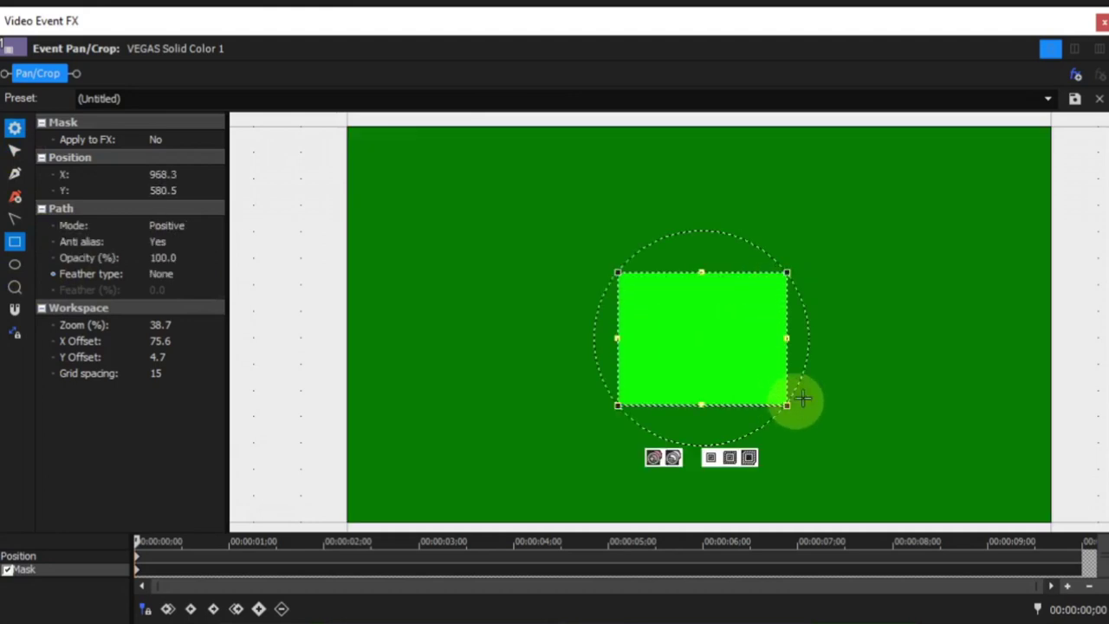
right_click(871, 274)
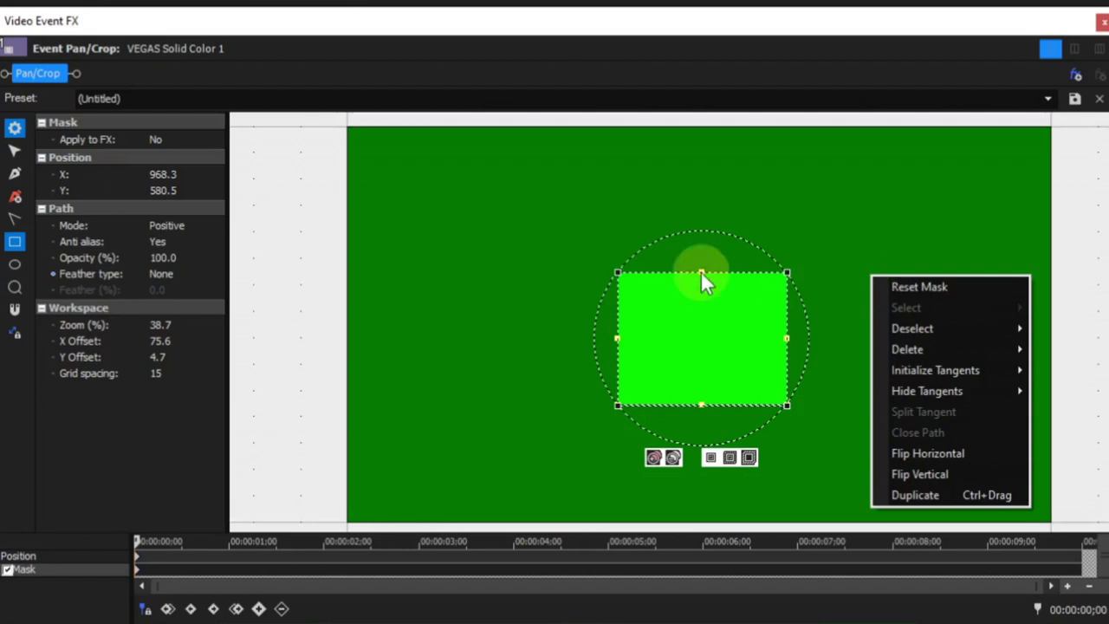
left_click(455, 210)
mouse_move(451, 208)
left_mouse_down()
mouse_move(557, 292)
mouse_move(558, 337)
left_mouse_up()
mouse_move(857, 210)
left_mouse_down()
mouse_move(966, 215)
mouse_move(969, 330)
left_mouse_up()
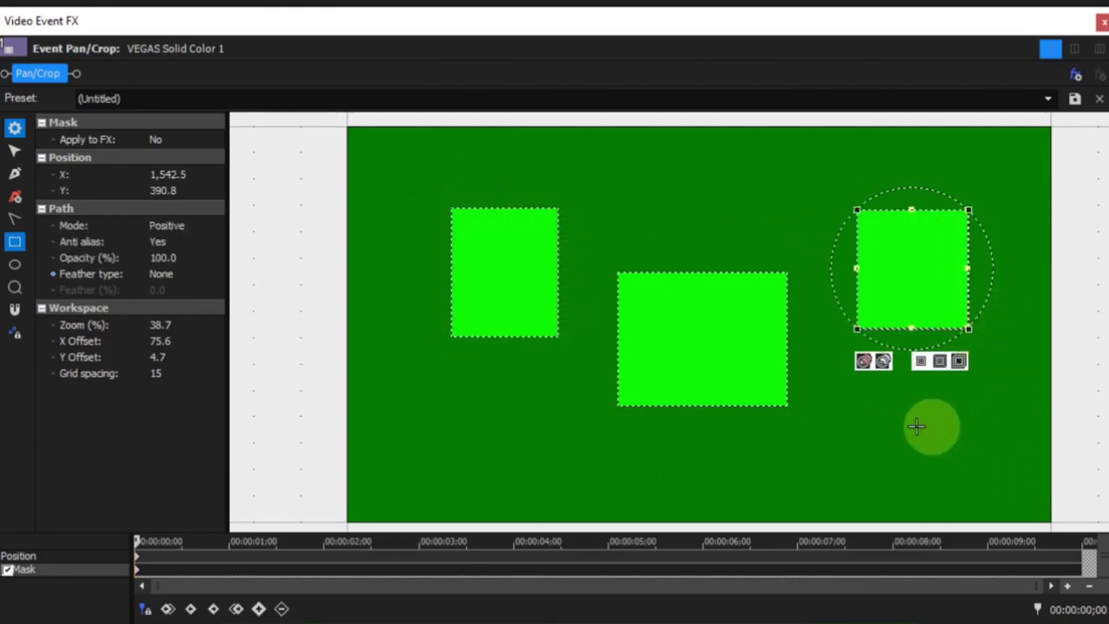
Reset the mask, draw one larger rectangle at about X 930, Y 581, and bring up the mask commands for it.
right_click(865, 424)
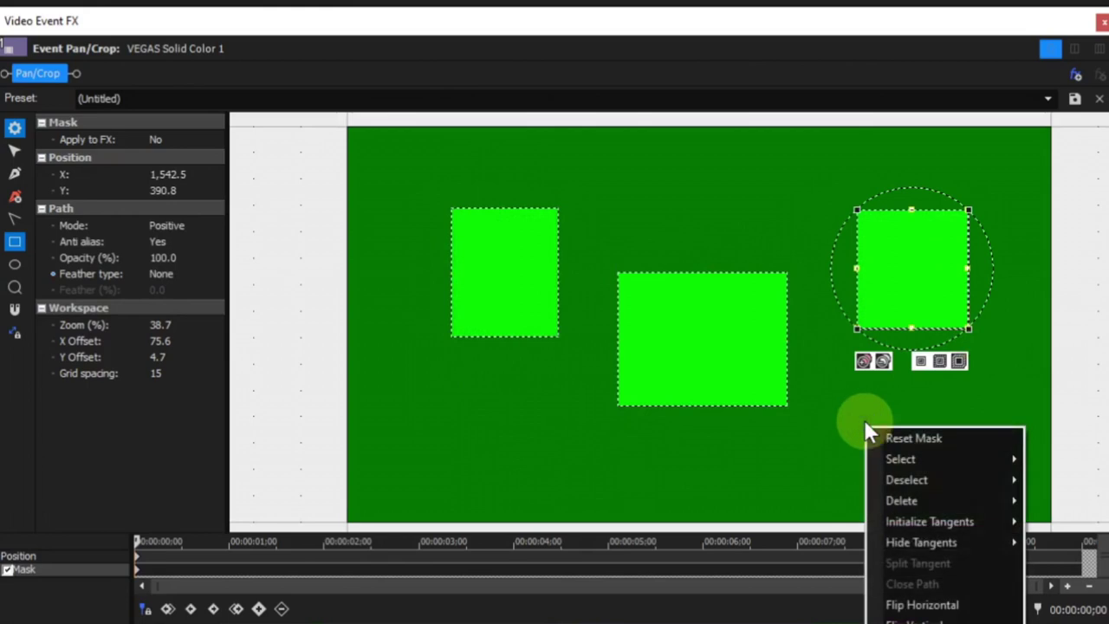
left_click(923, 437)
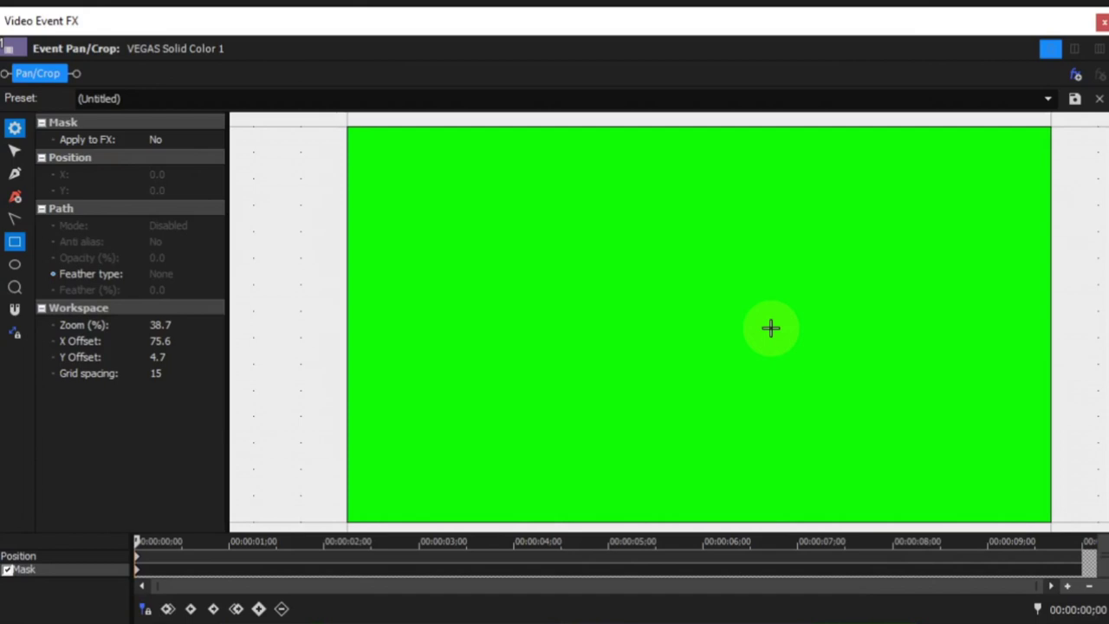
left_click_drag(534, 236, 841, 441)
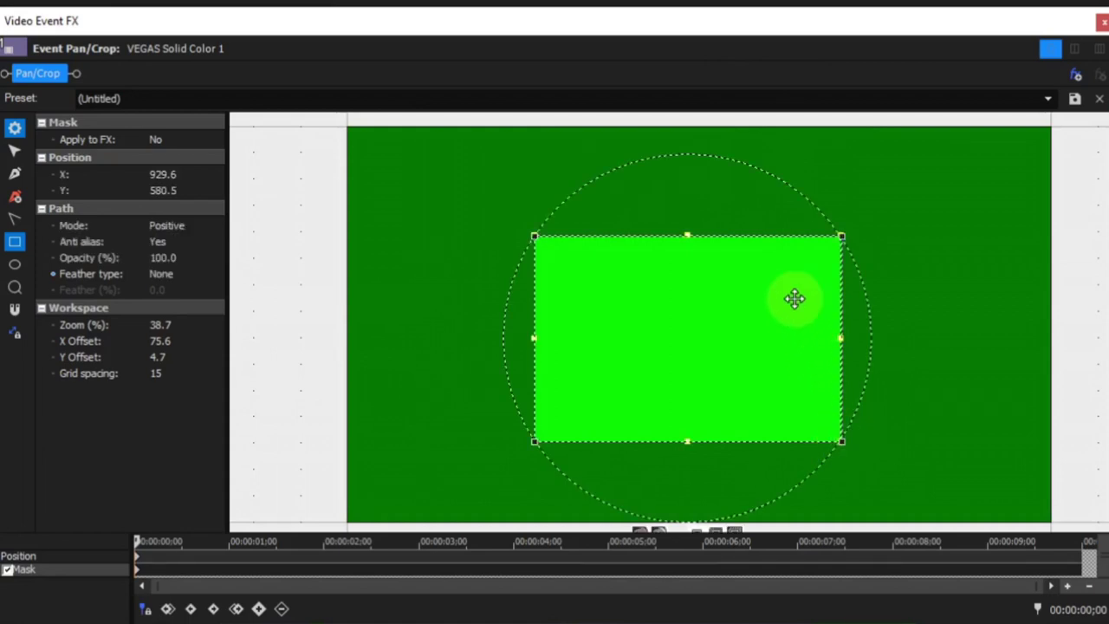
right_click(940, 283)
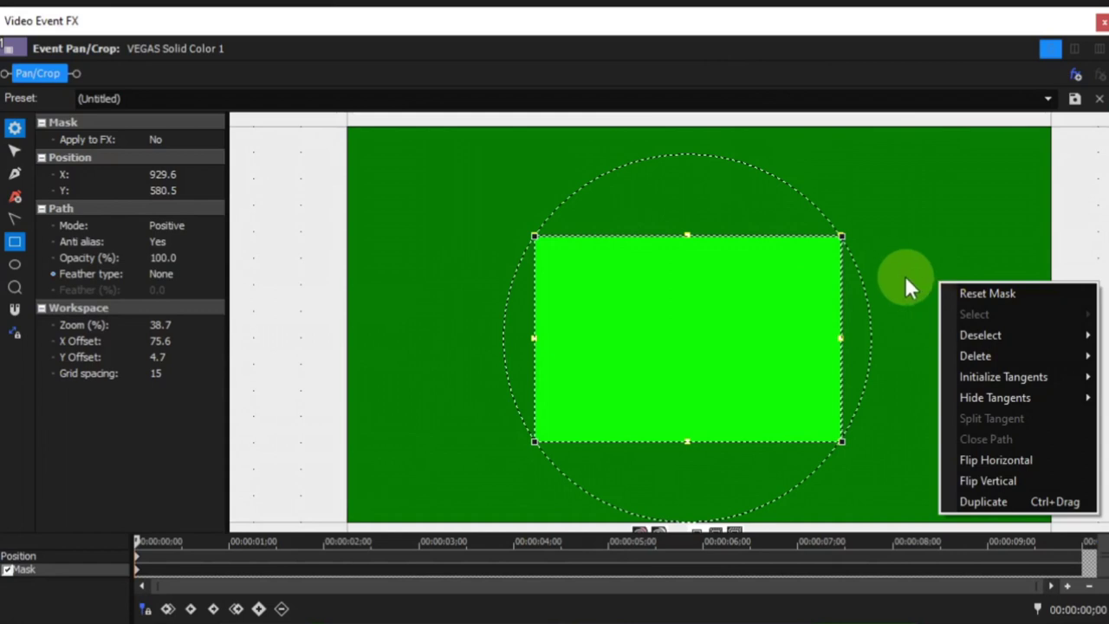
Deselect the rectangle mask and review which Select options are available with nothing selected.
left_click(924, 268)
right_click(927, 274)
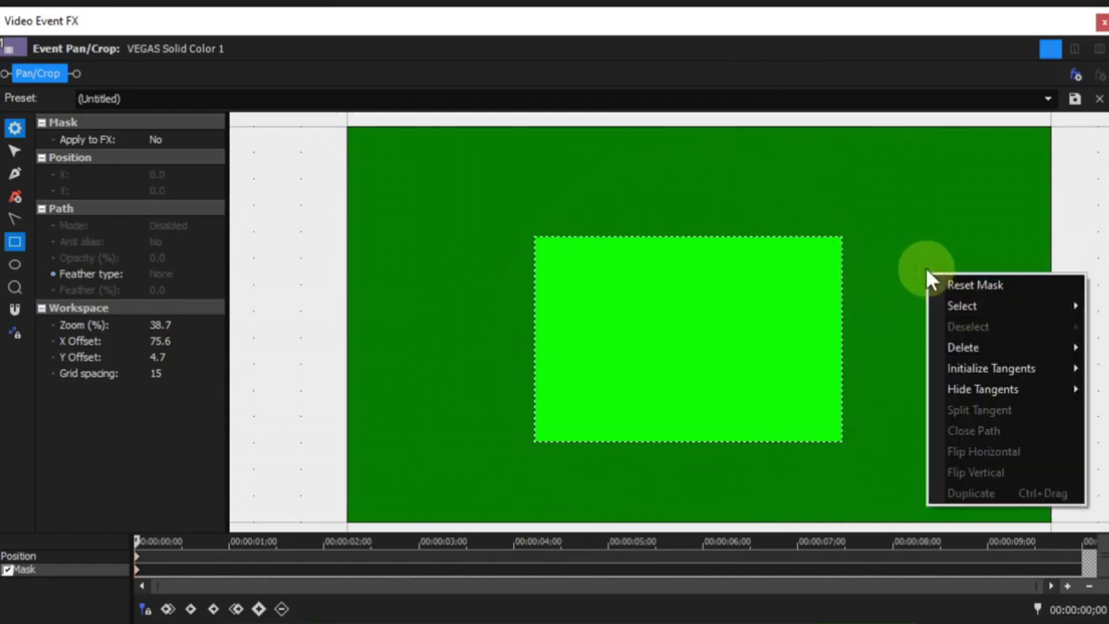
mouse_move(979, 305)
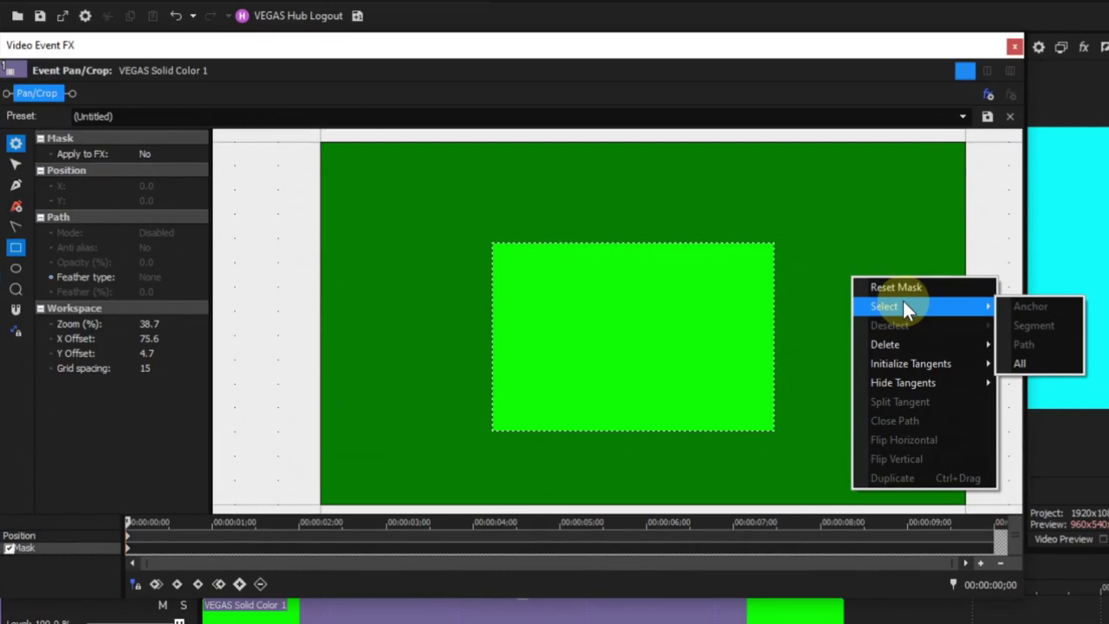
left_click(740, 241)
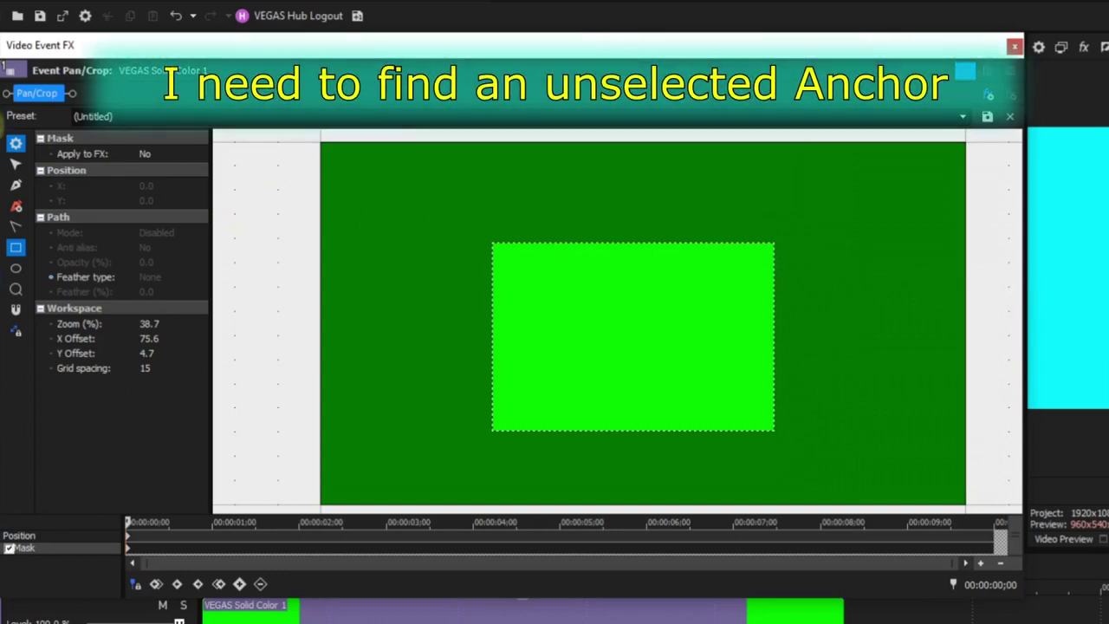
Switch to the Normal Edit tool, select the rectangle's top segment and check the mask commands at its upper-right anchor.
left_click(15, 164)
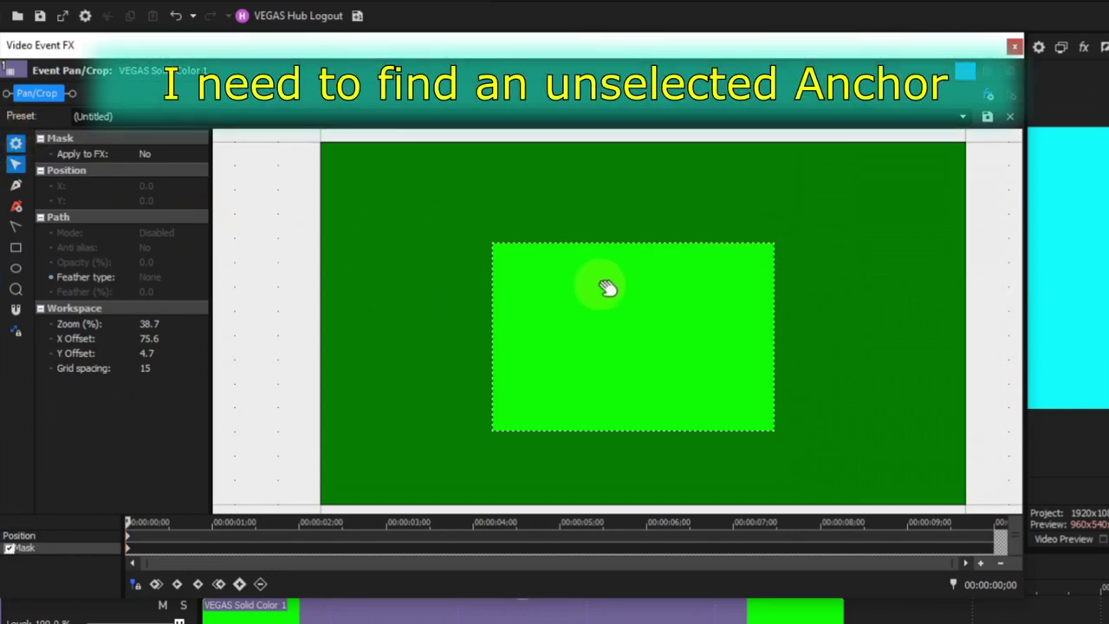
left_click(636, 244)
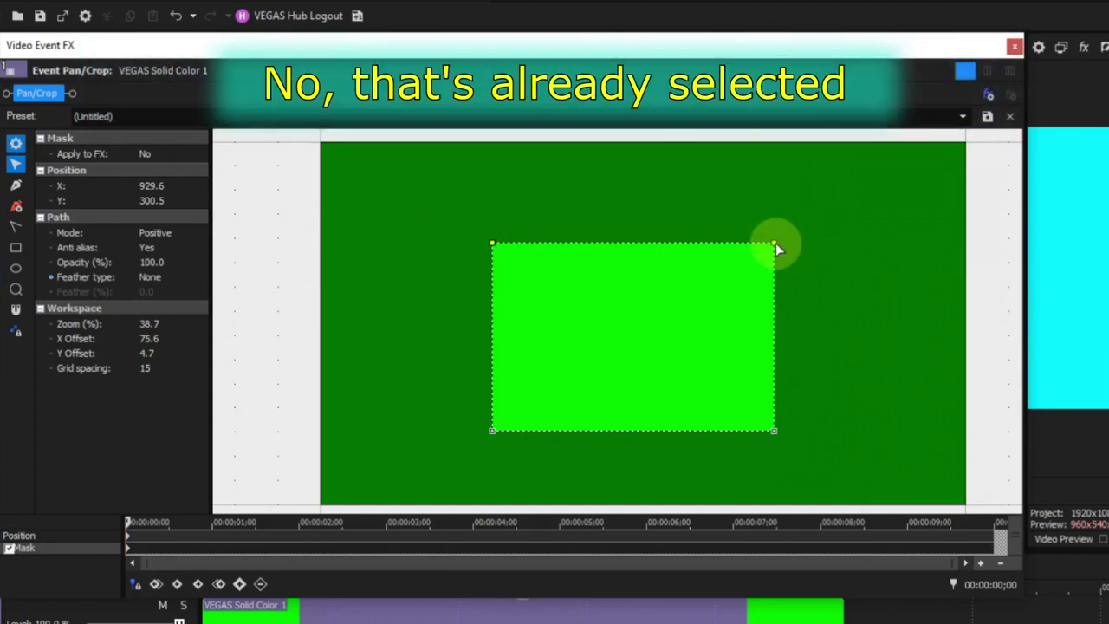
right_click(776, 246)
mouse_move(801, 276)
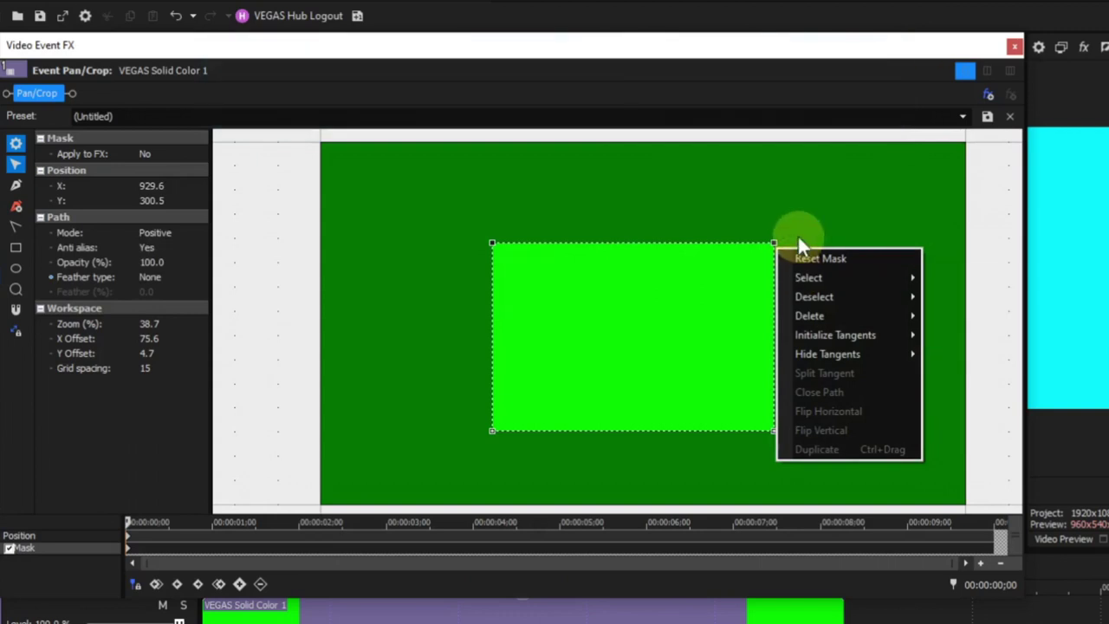
left_click(799, 236)
left_click(733, 246)
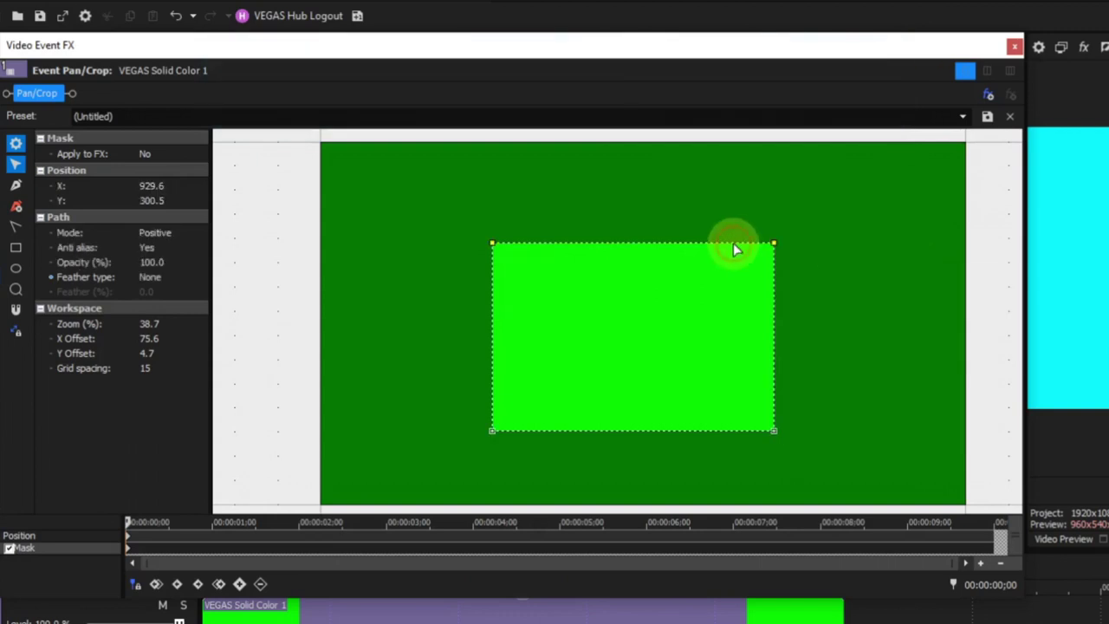
Select the rectangle's lower-right anchor using the Select Anchor command.
right_click(775, 433)
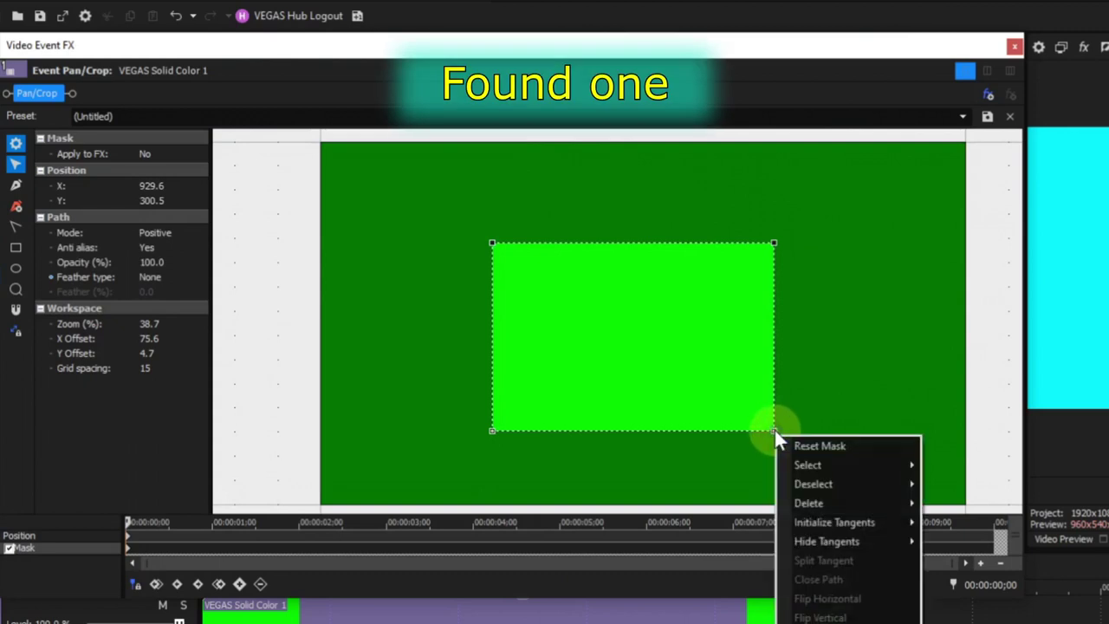
mouse_move(806, 459)
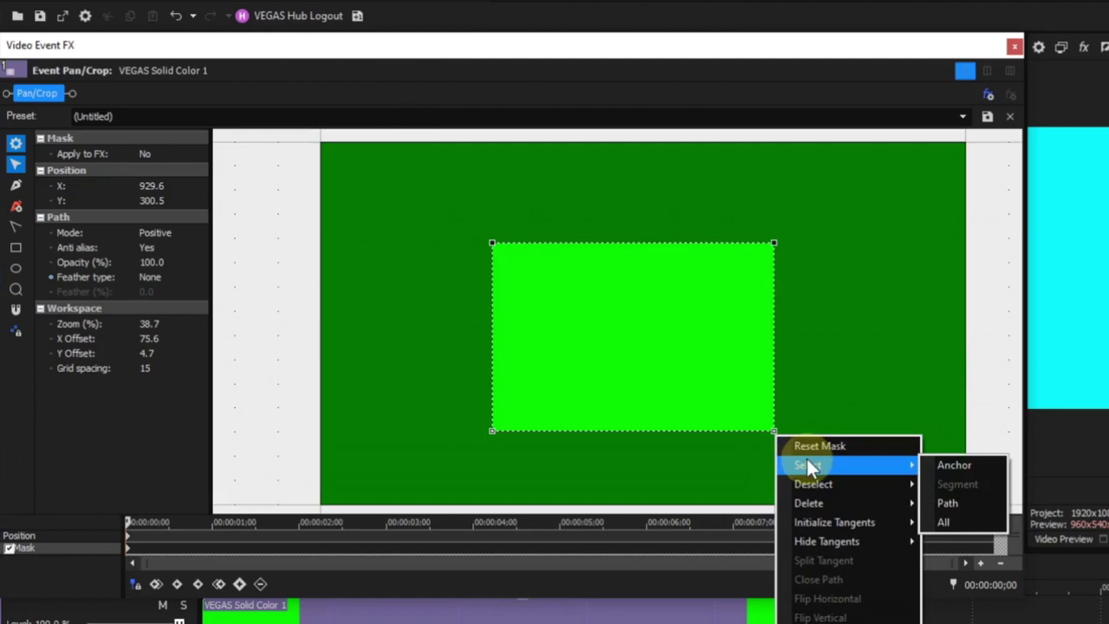
left_click(942, 464)
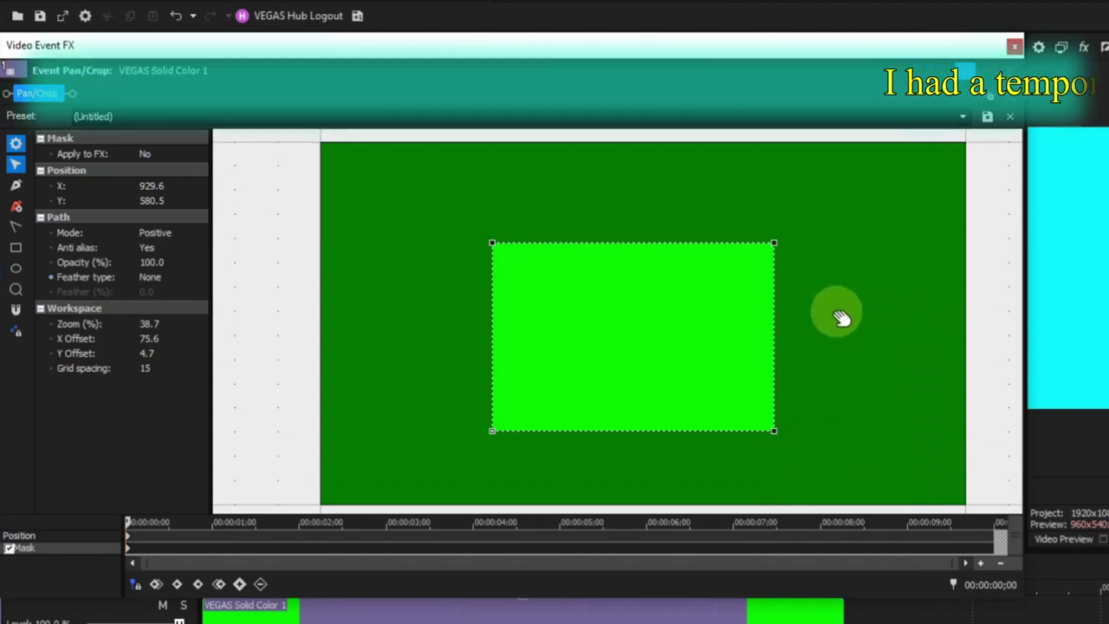
Check the Select options on the rectangle's right, bottom and top segments, and deselect the mask.
right_click(774, 320)
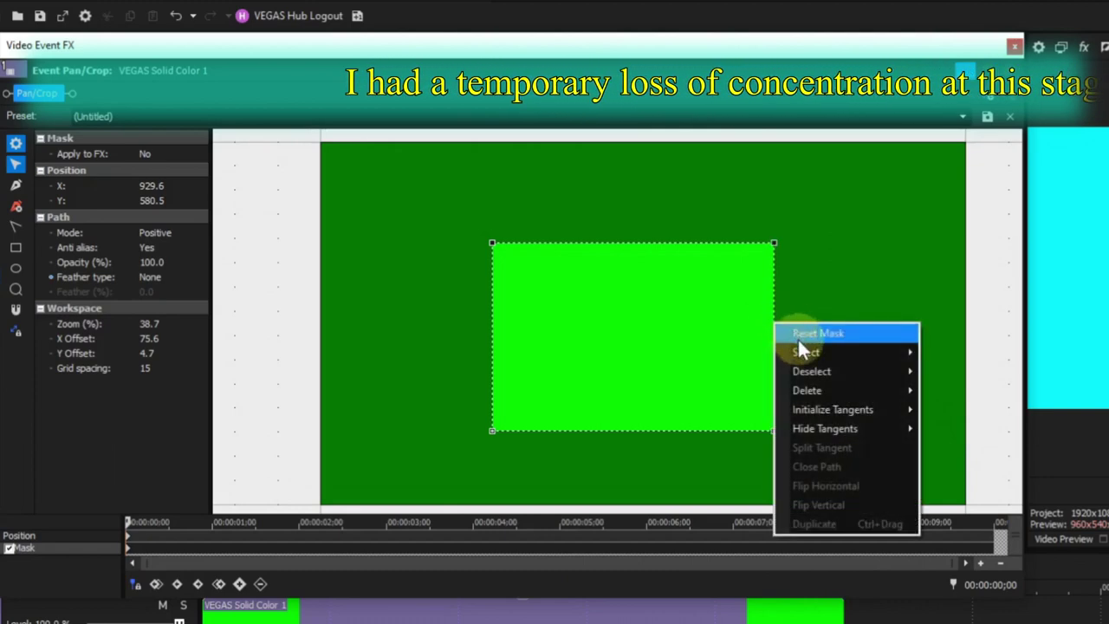
mouse_move(810, 350)
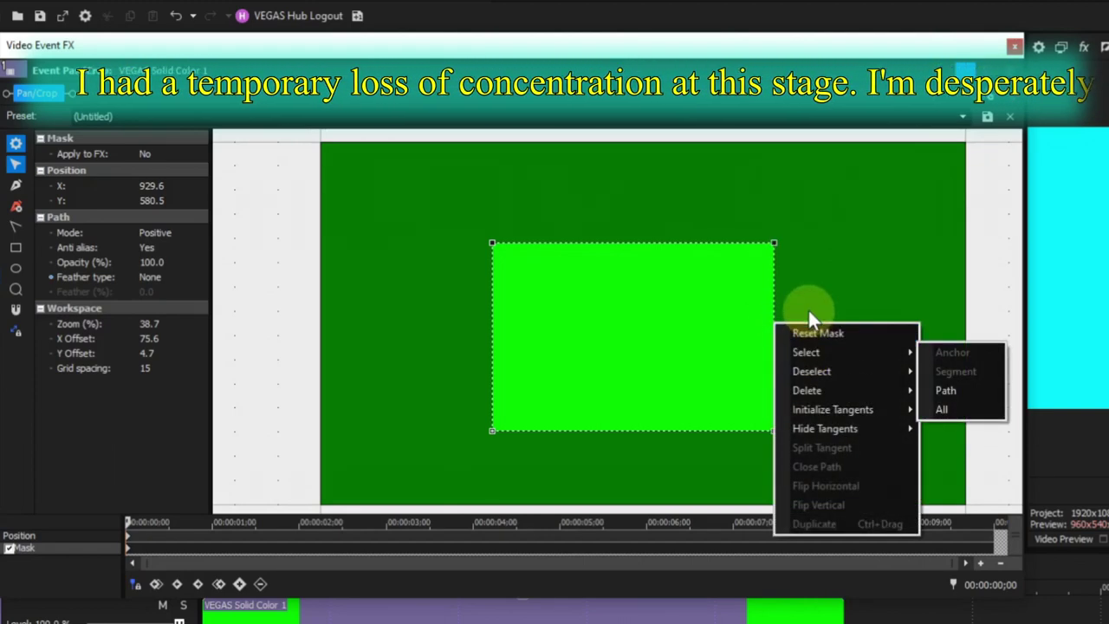
left_click(661, 429)
right_click(637, 430)
mouse_move(660, 462)
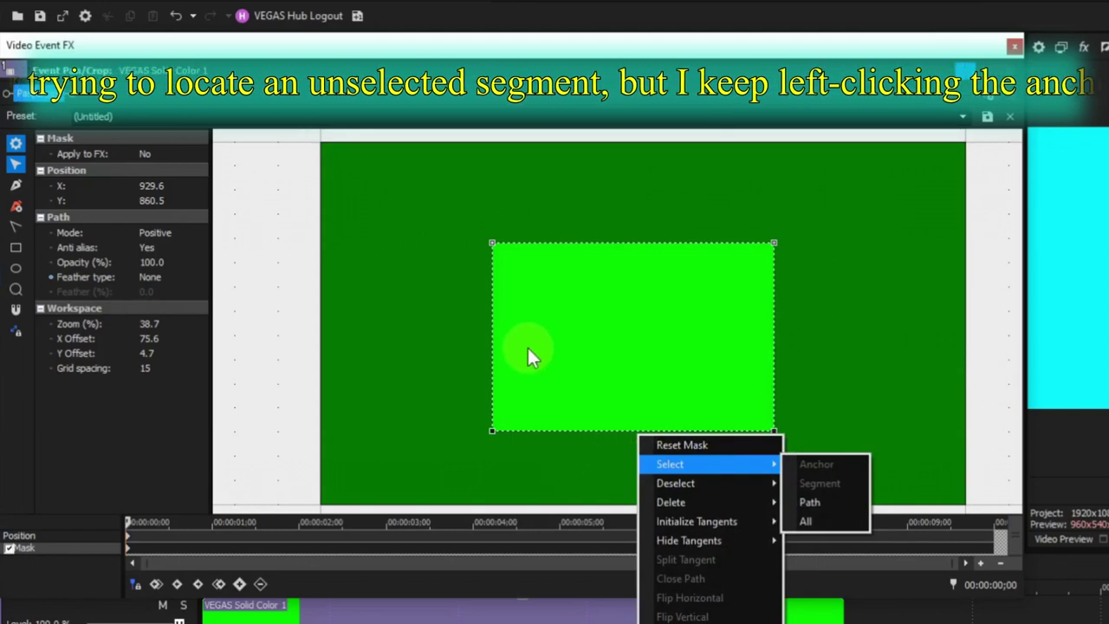
left_click(631, 238)
right_click(632, 241)
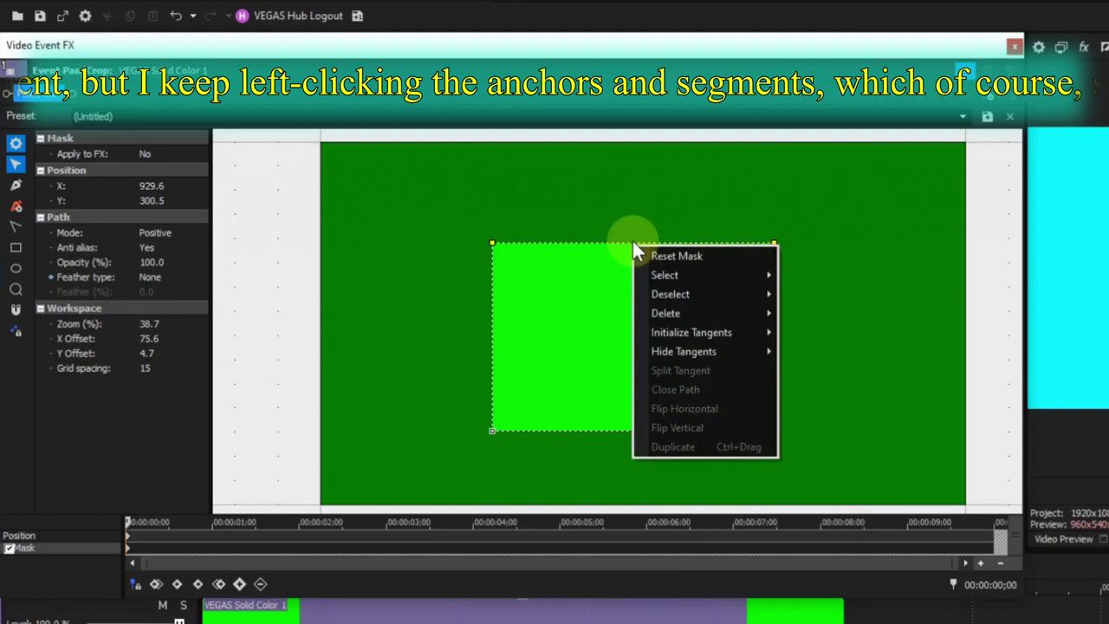
mouse_move(666, 279)
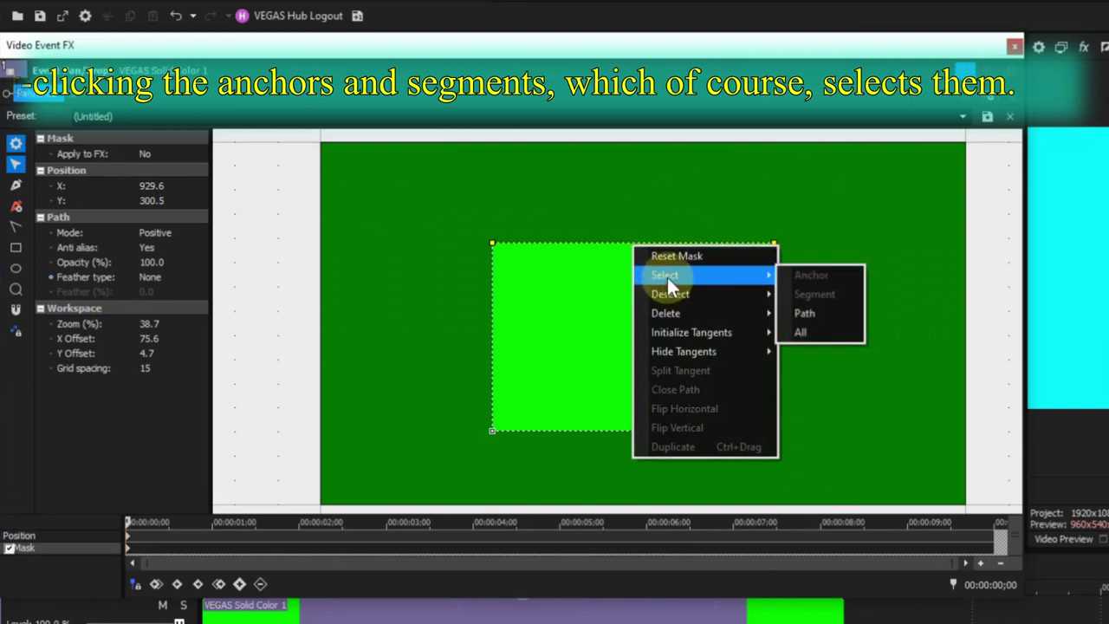
left_click(806, 247)
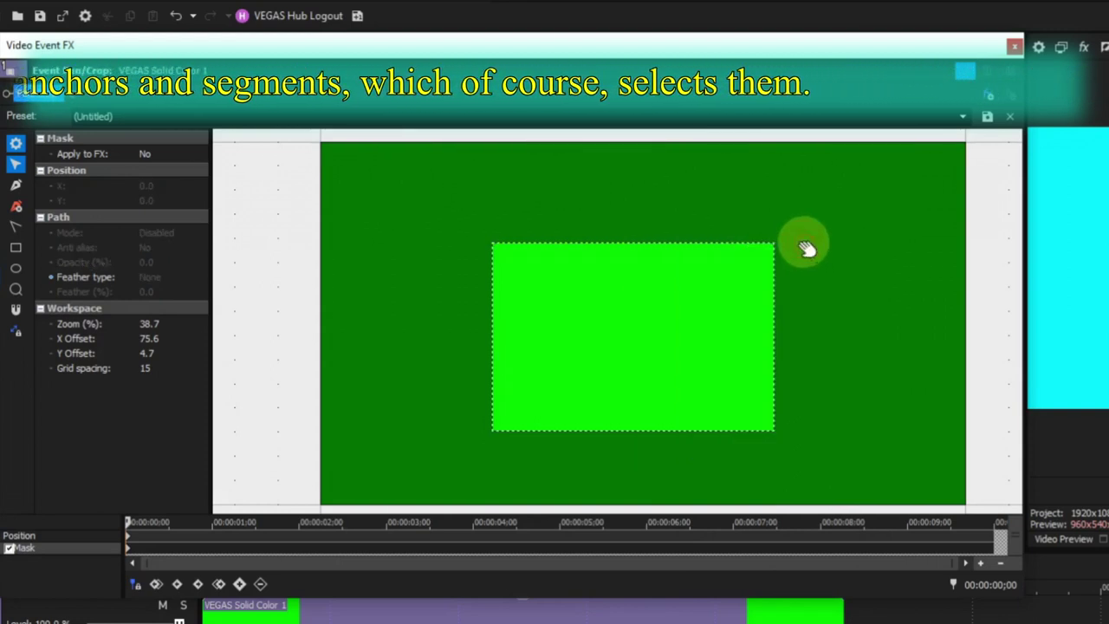
Select the rectangle's top segment and compare the Select options on the bottom, left and top segments.
left_click(647, 246)
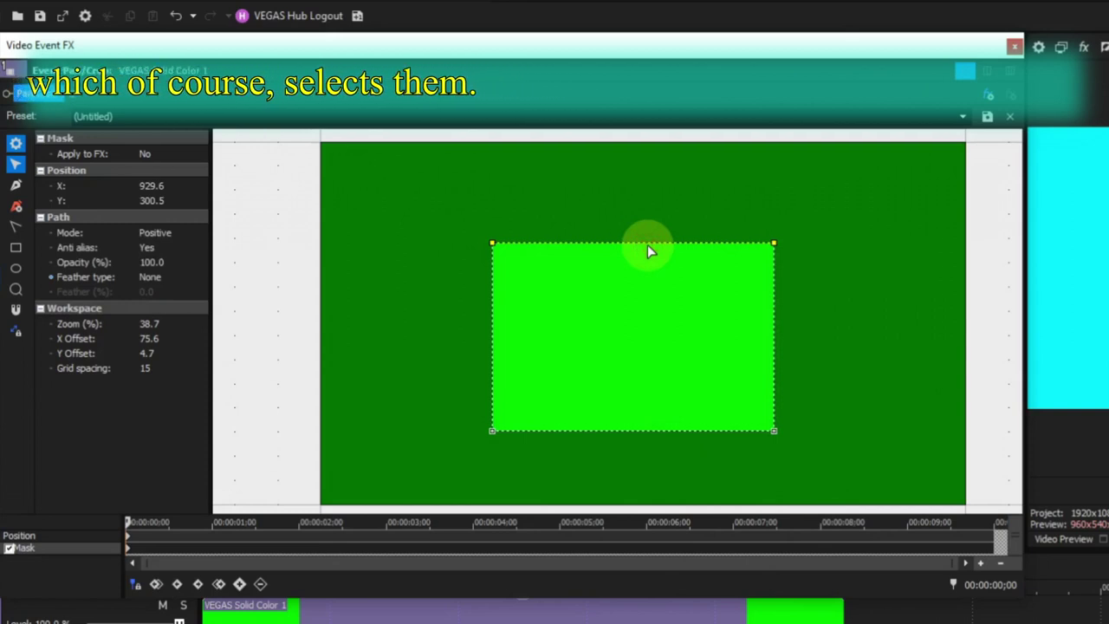
left_click(636, 432)
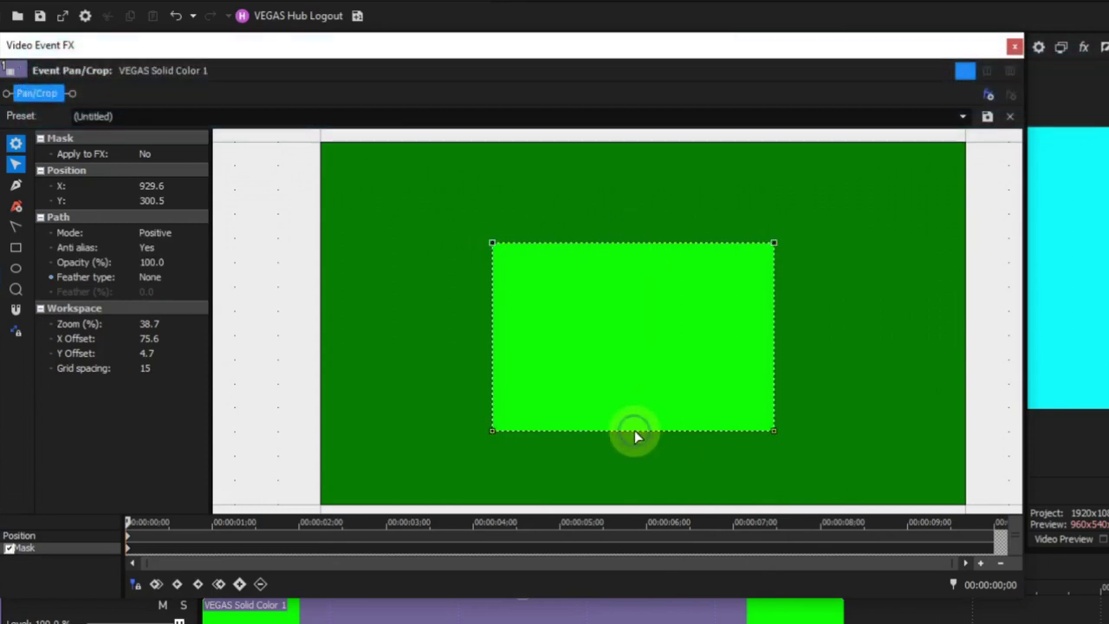
right_click(634, 430)
mouse_move(656, 463)
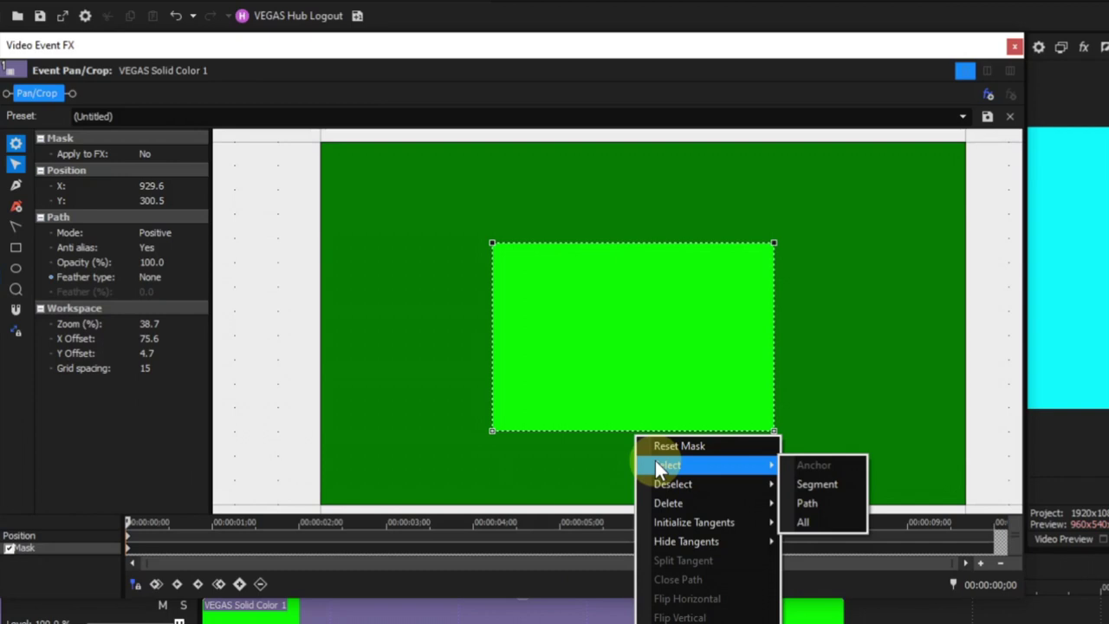
right_click(494, 345)
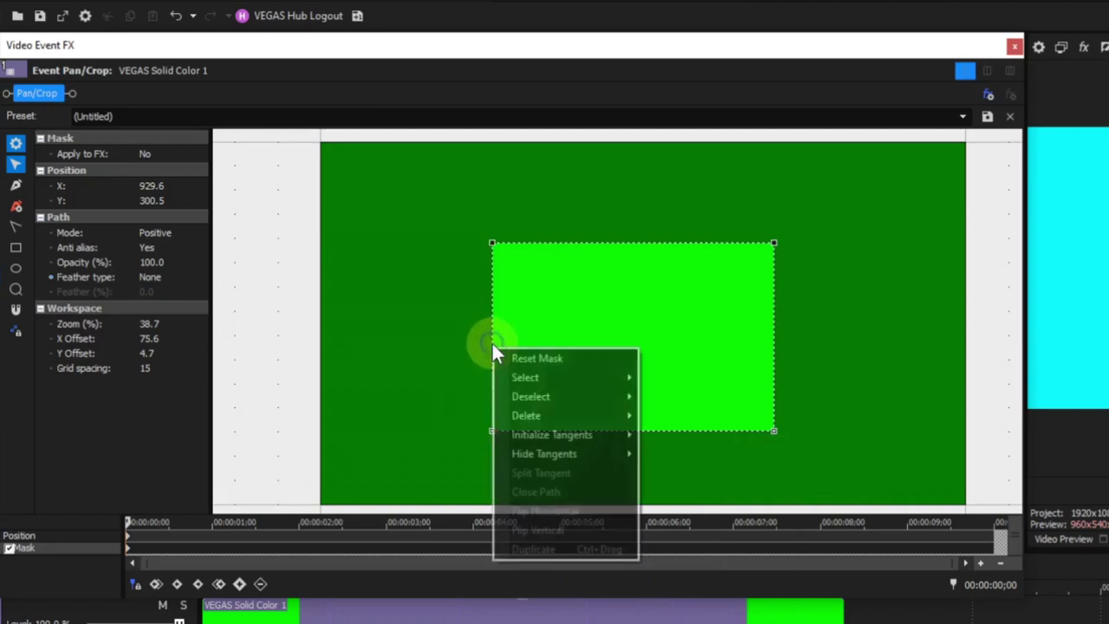
mouse_move(526, 376)
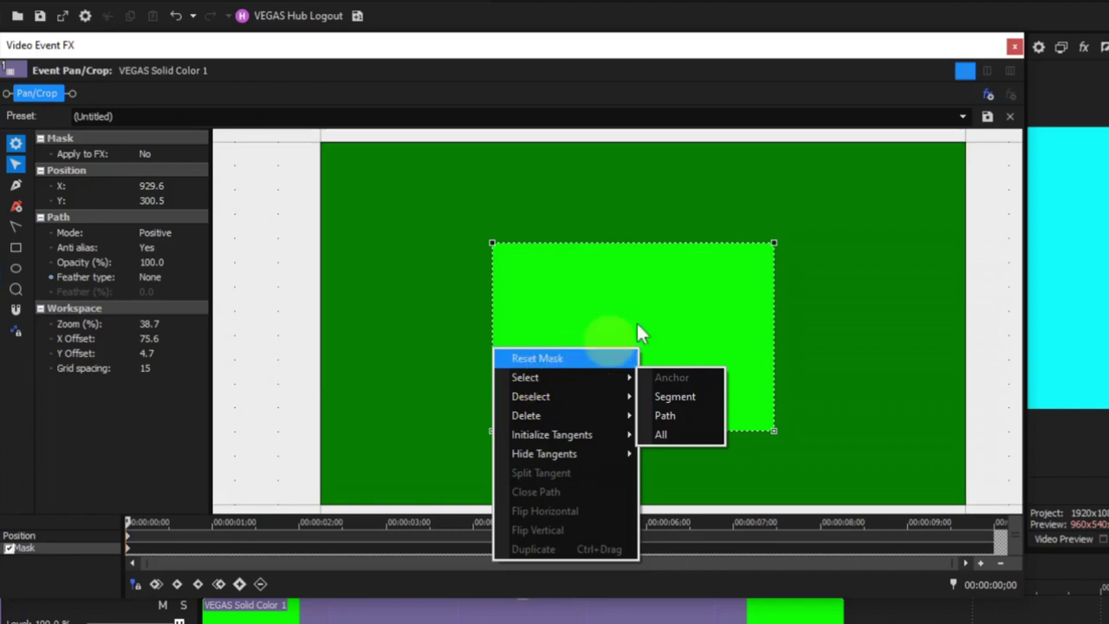
right_click(636, 245)
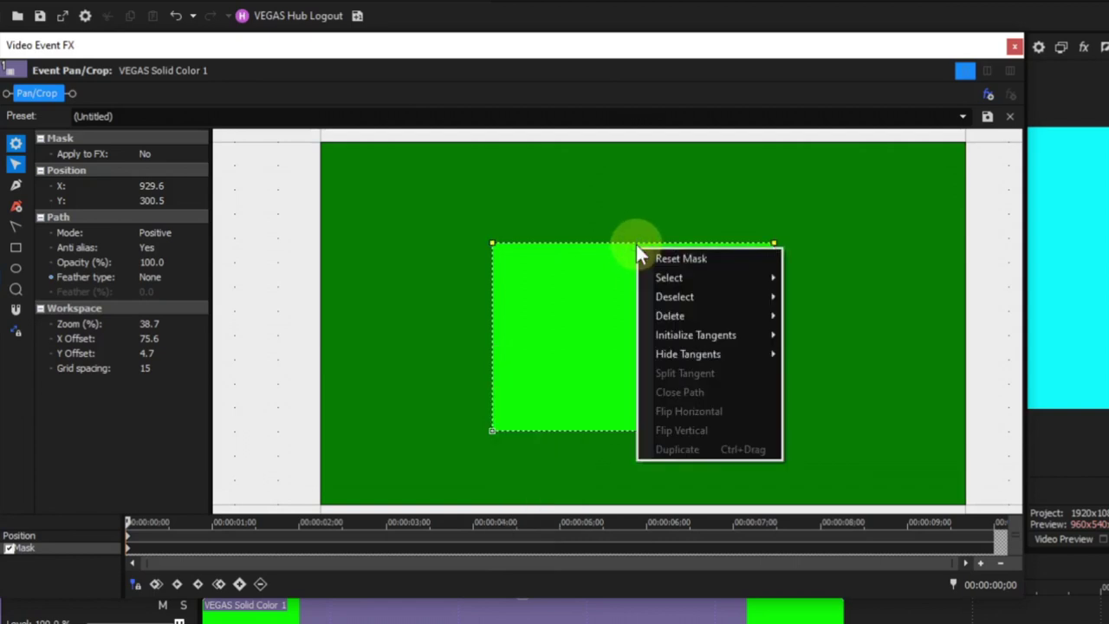
mouse_move(646, 276)
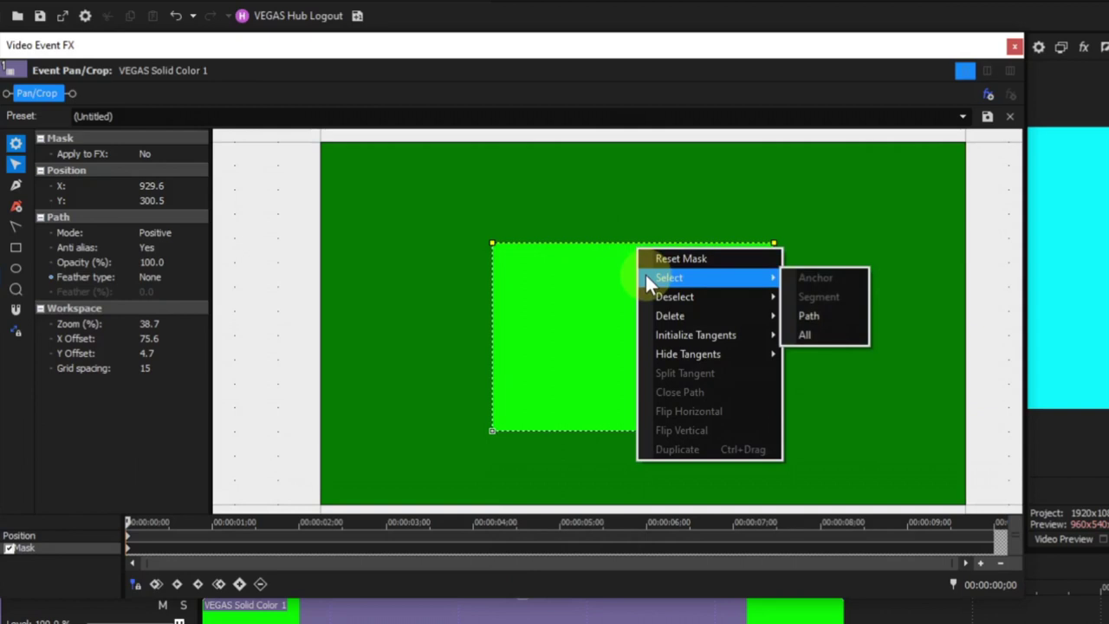
Select the entire rectangle path from its upper-left anchor using the Select Path command.
left_click(491, 244)
right_click(492, 243)
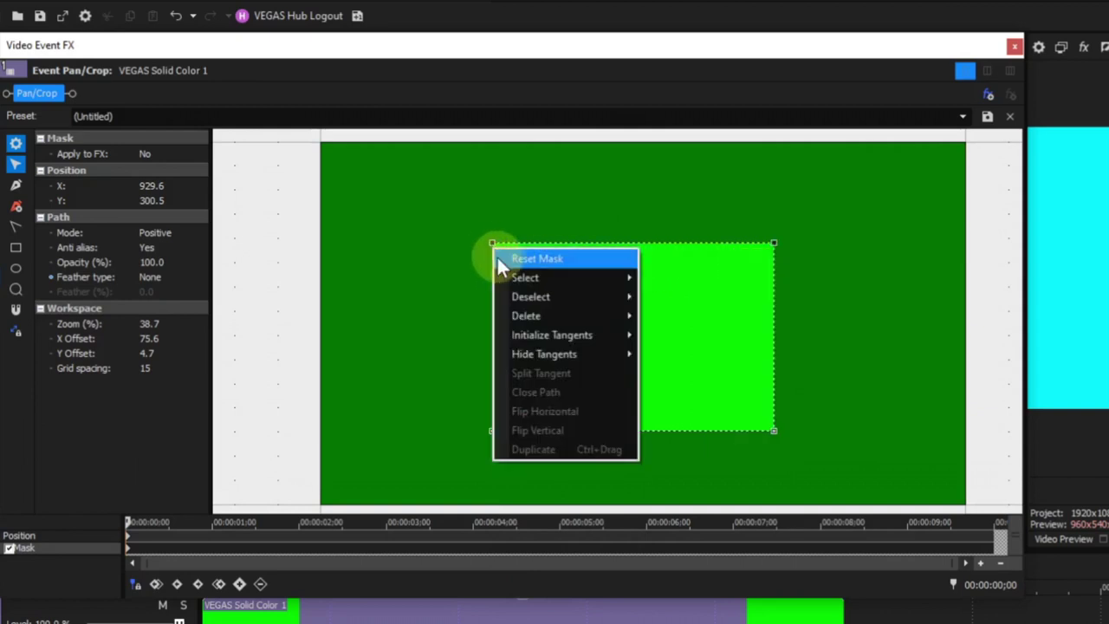
mouse_move(509, 276)
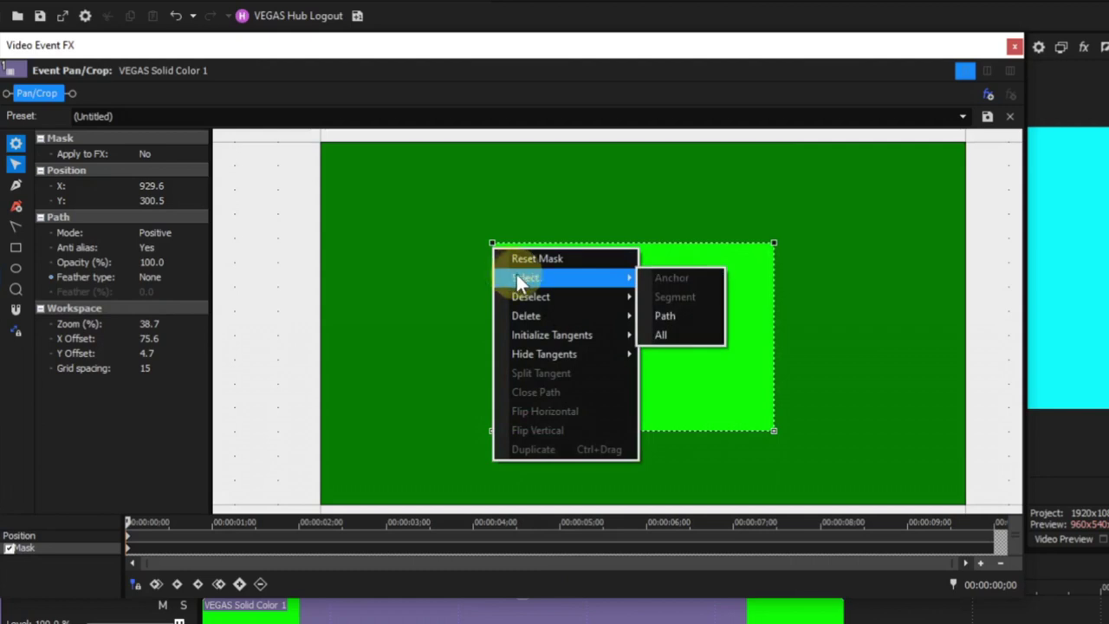
left_click(672, 319)
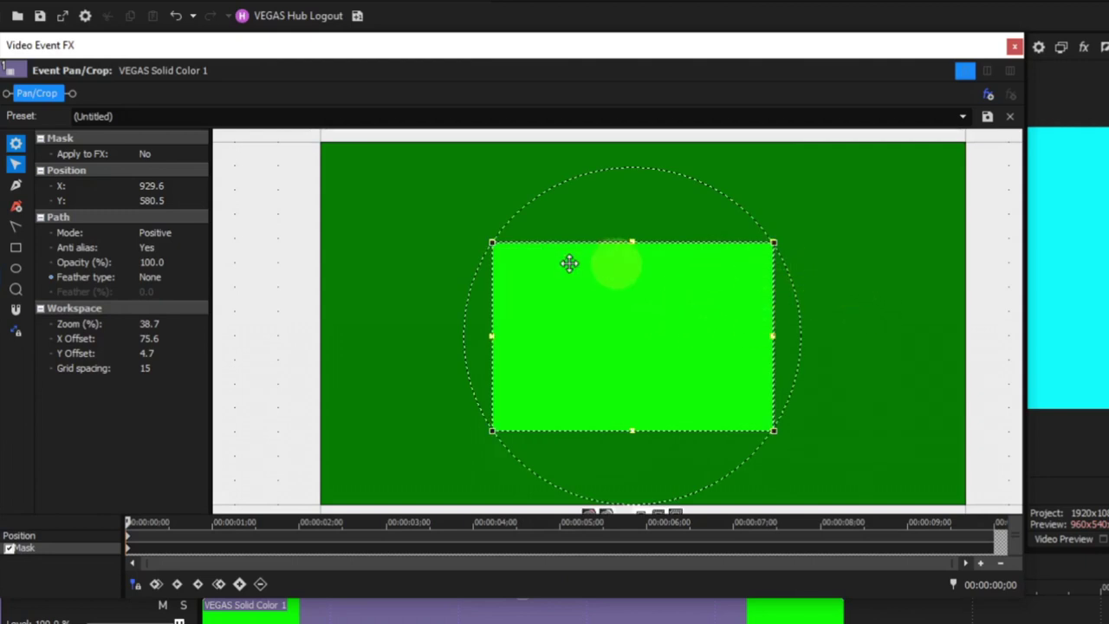
Draw a second, smaller rectangle mask at about X 1,652, Y 326, up and to the right of the large one.
left_click(15, 247)
mouse_move(830, 211)
left_mouse_down()
mouse_move(916, 222)
mouse_move(921, 290)
left_mouse_up()
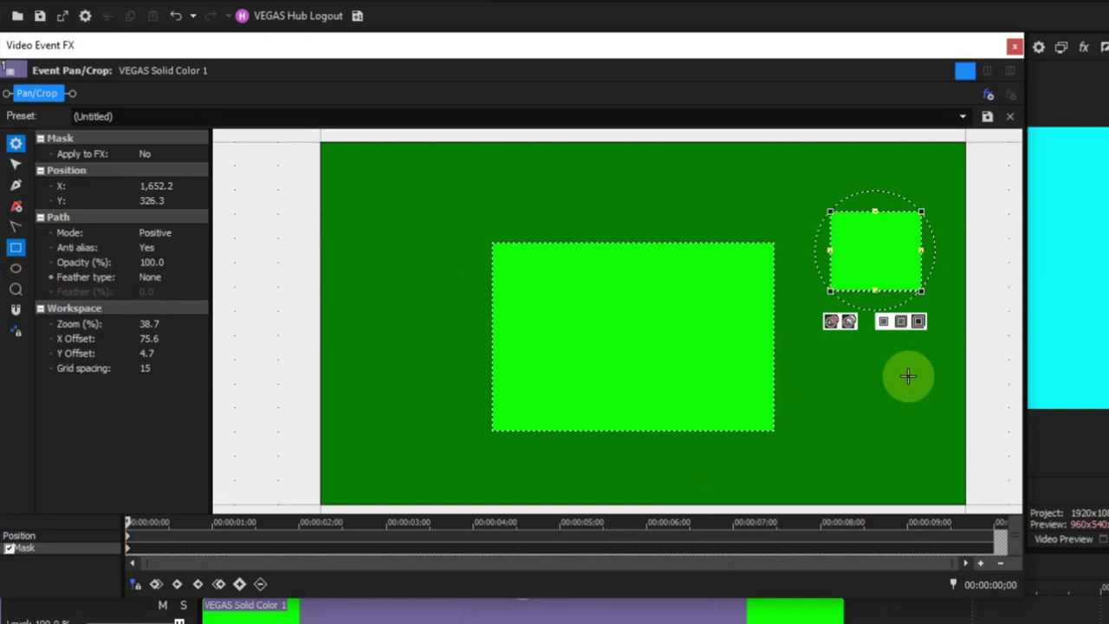
Select all mask paths, move both rectangles together to about X 937, Y 464, and deselect them.
right_click(862, 381)
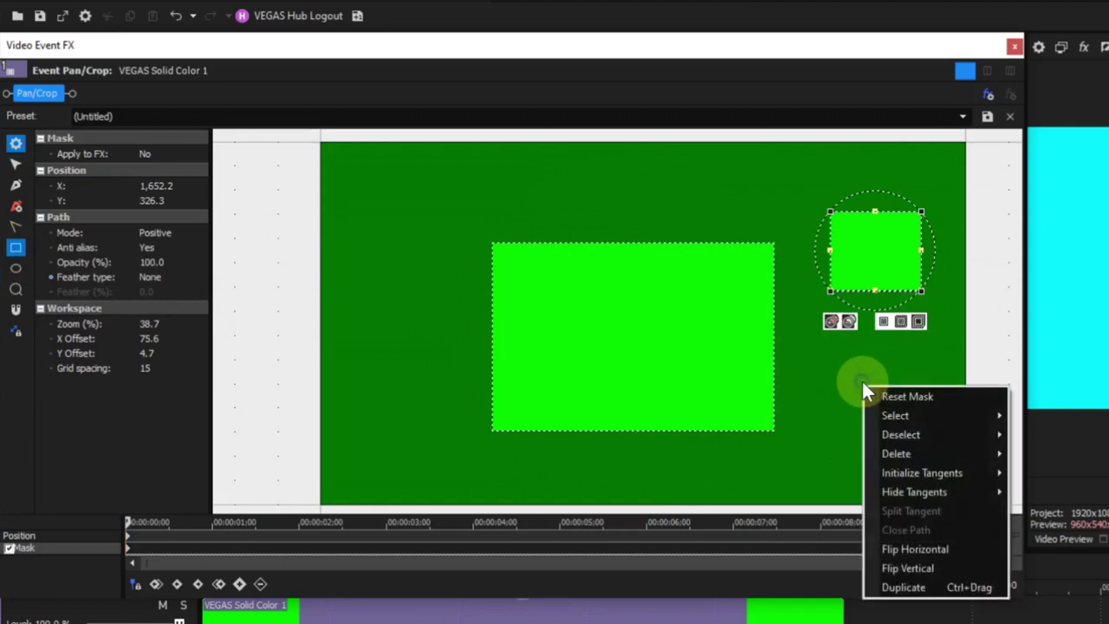
mouse_move(878, 415)
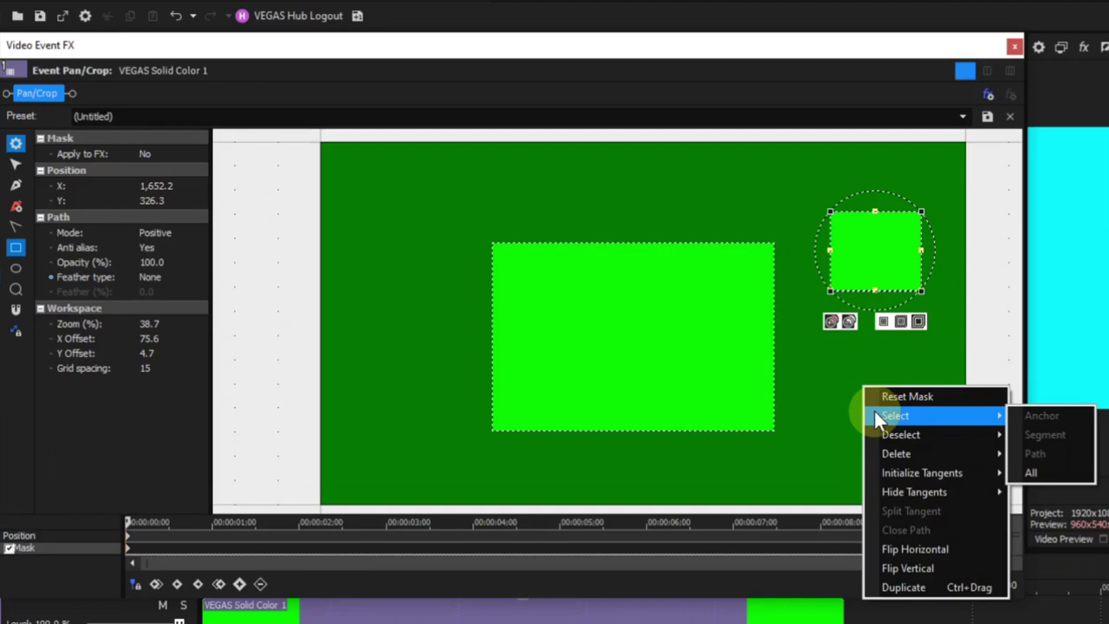
left_click(1033, 473)
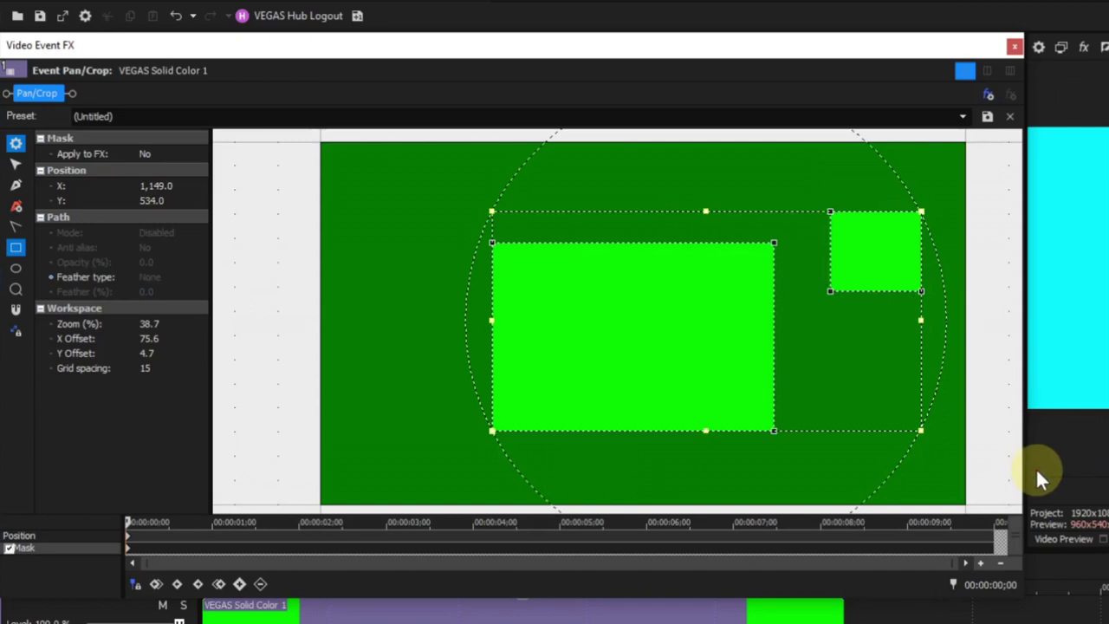
left_click_drag(716, 325, 648, 305)
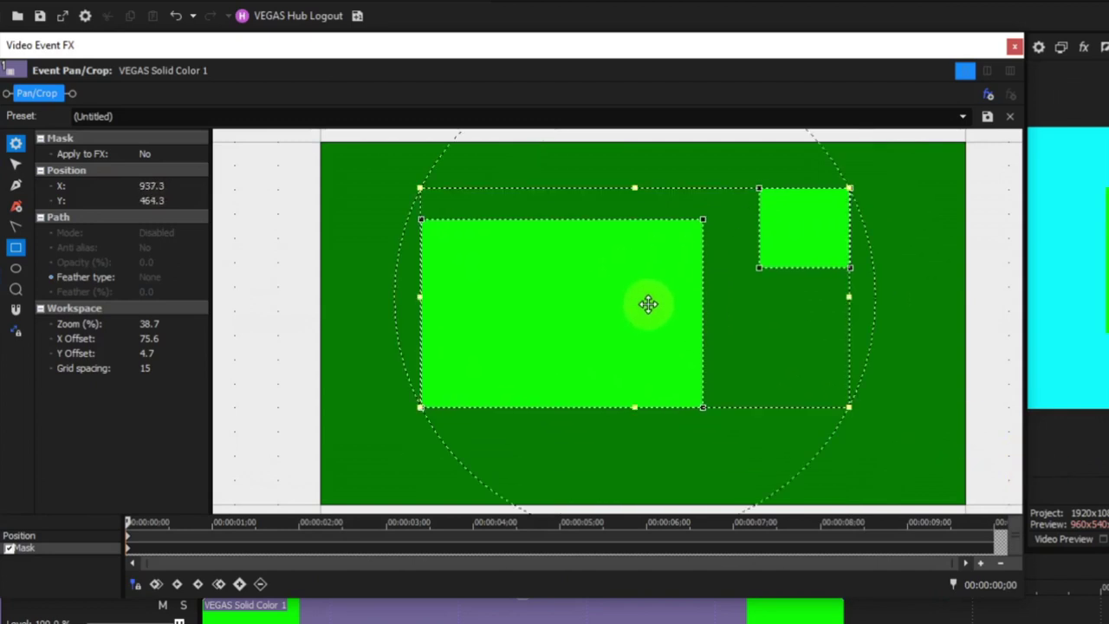
left_click(914, 354)
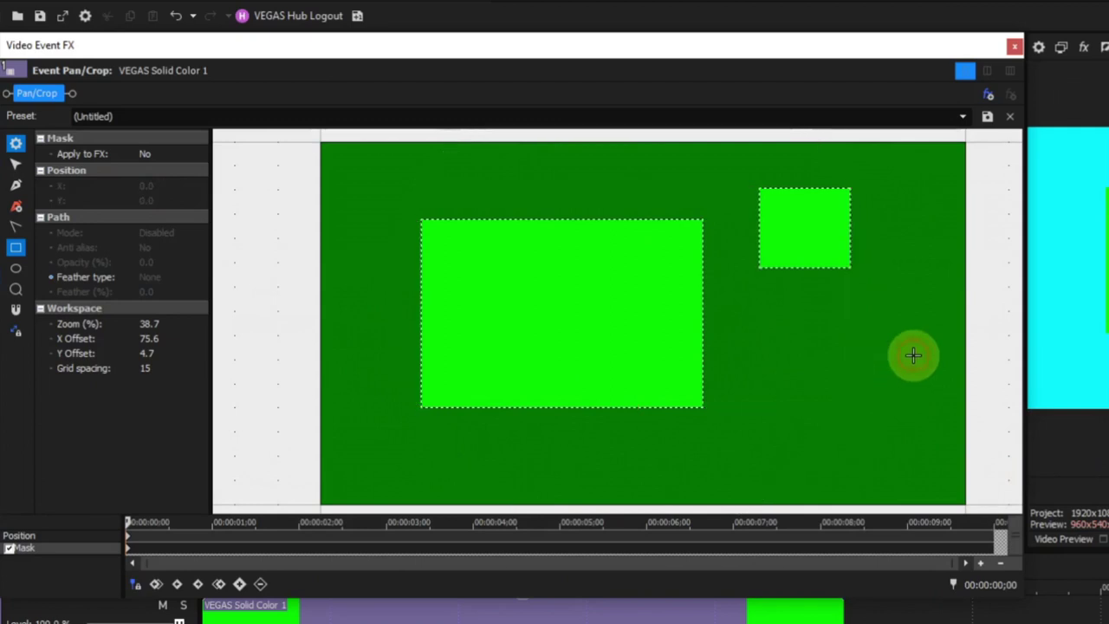
Check the mask commands with nothing selected, and select the larger rectangle's top segment with the Normal Edit tool.
right_click(704, 339)
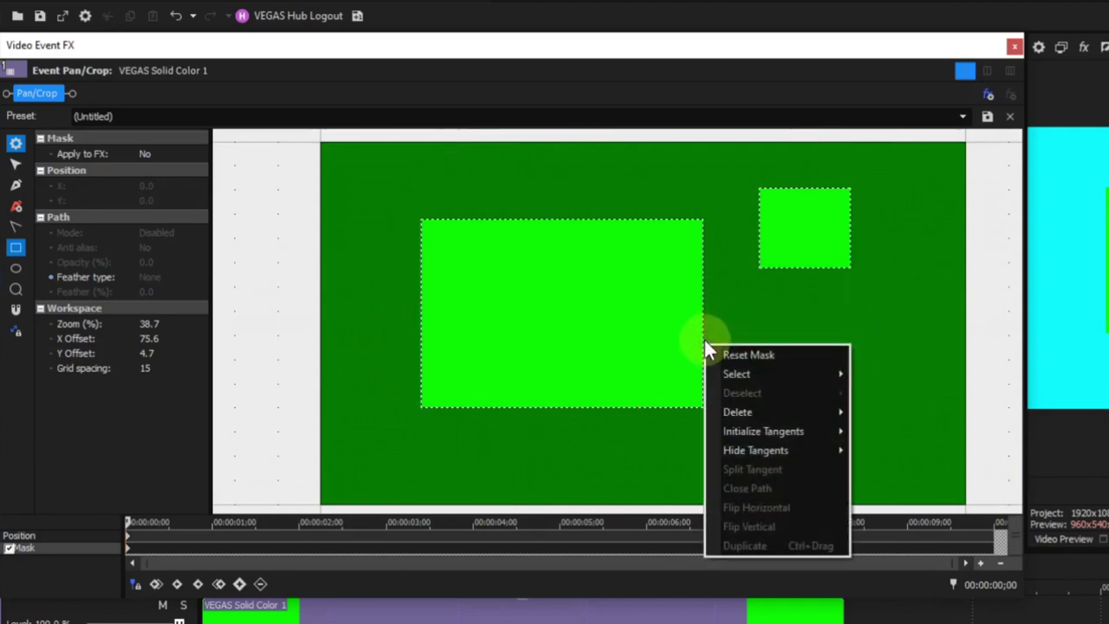
left_click(642, 221)
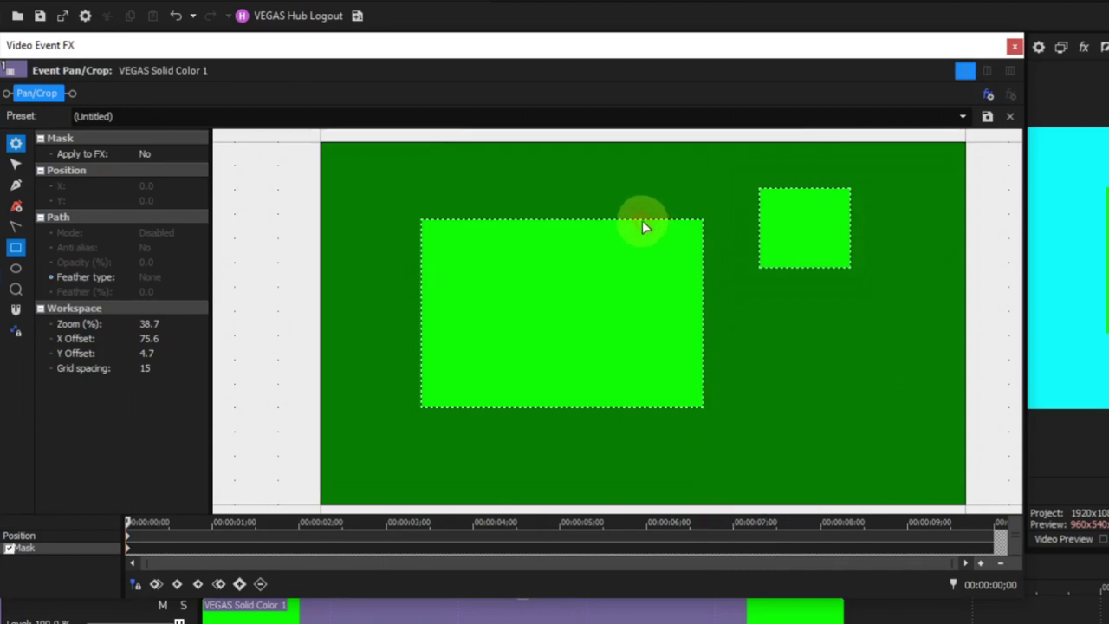
left_click(14, 165)
left_click(559, 227)
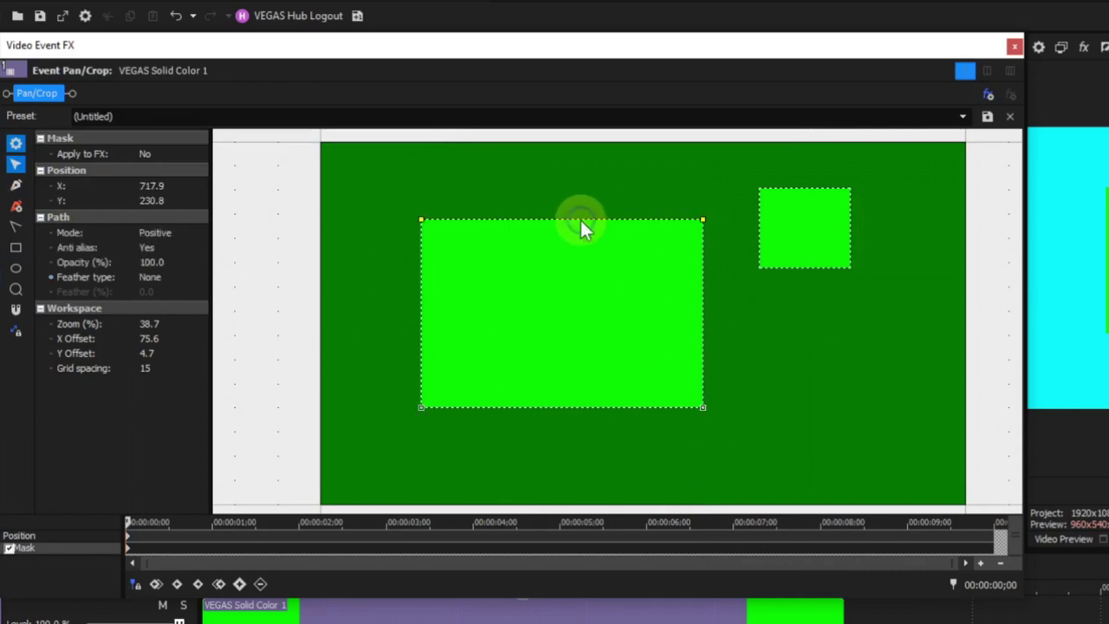
Check the Deselect commands on the larger rectangle's top segment, and deselect only its upper-left anchor.
right_click(581, 222)
mouse_move(596, 266)
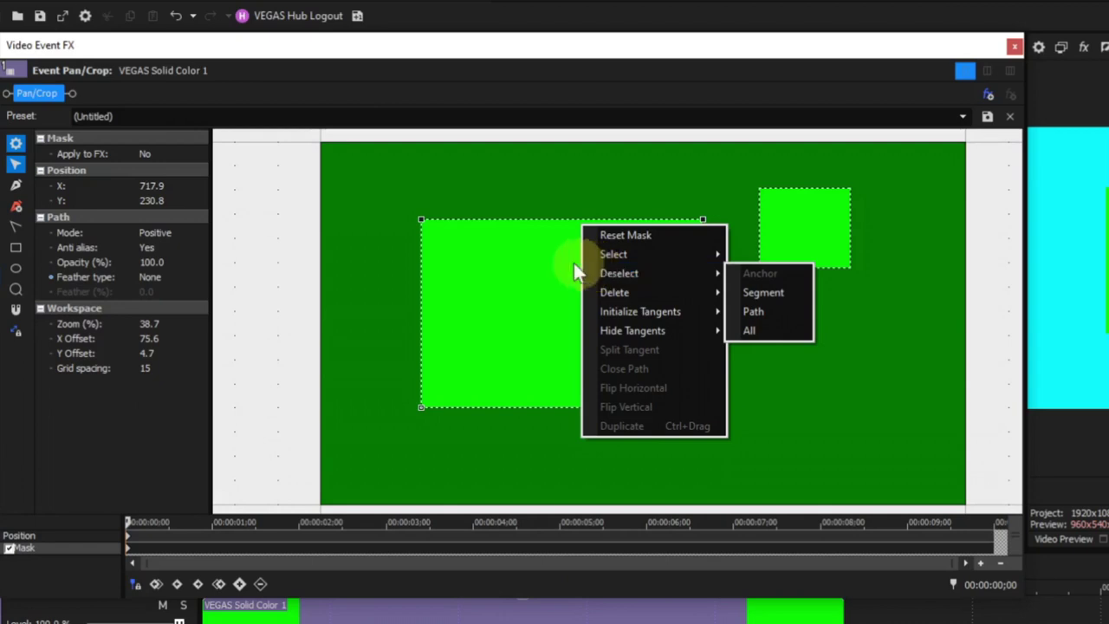
left_click(418, 215)
right_click(419, 218)
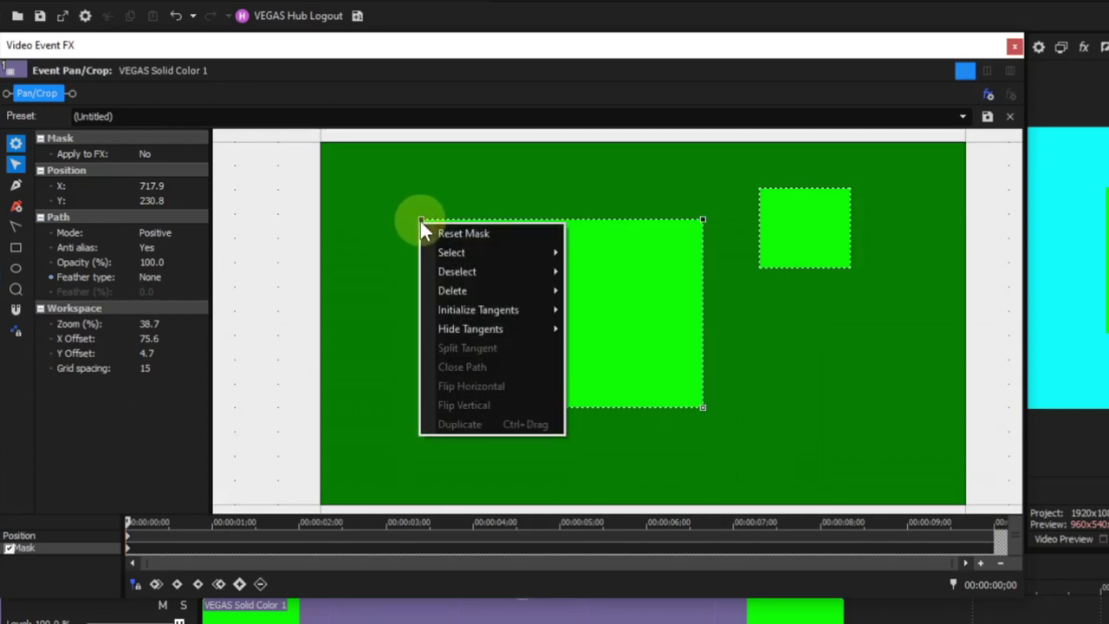
mouse_move(443, 270)
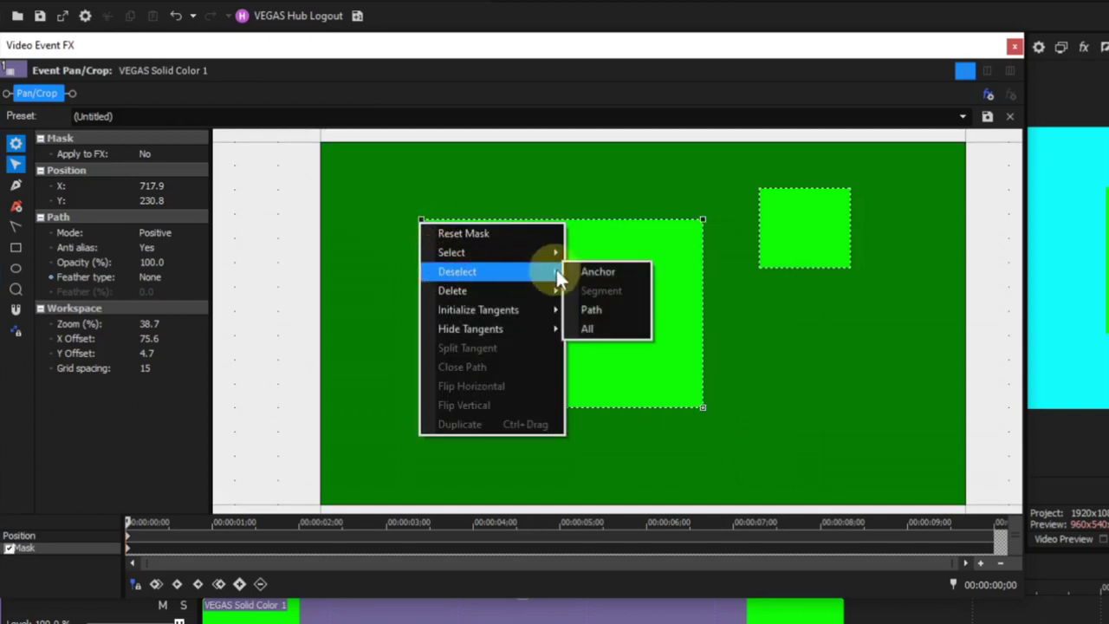
left_click(598, 271)
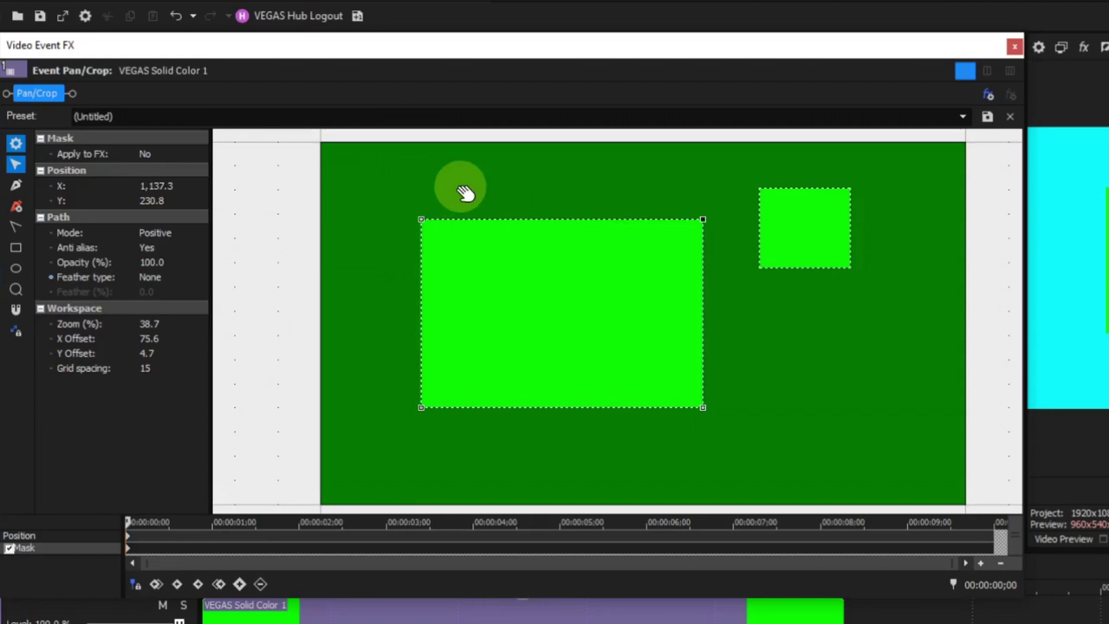
Check the Delete commands on the top segment, delete the larger rectangle's upper-left anchor, and undo the deletion.
right_click(515, 221)
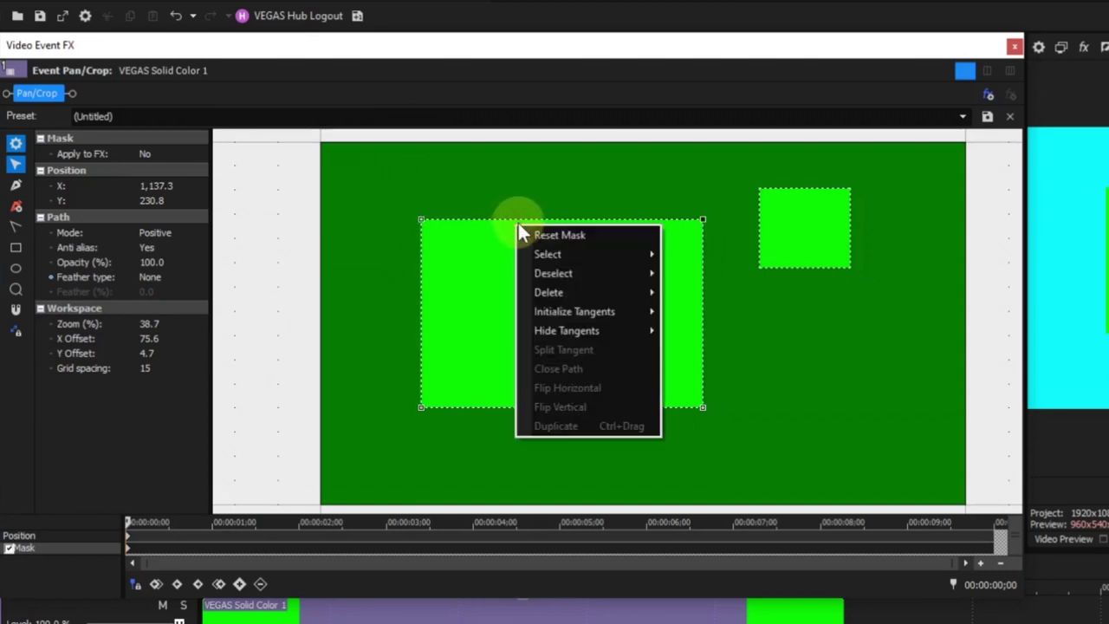
mouse_move(554, 294)
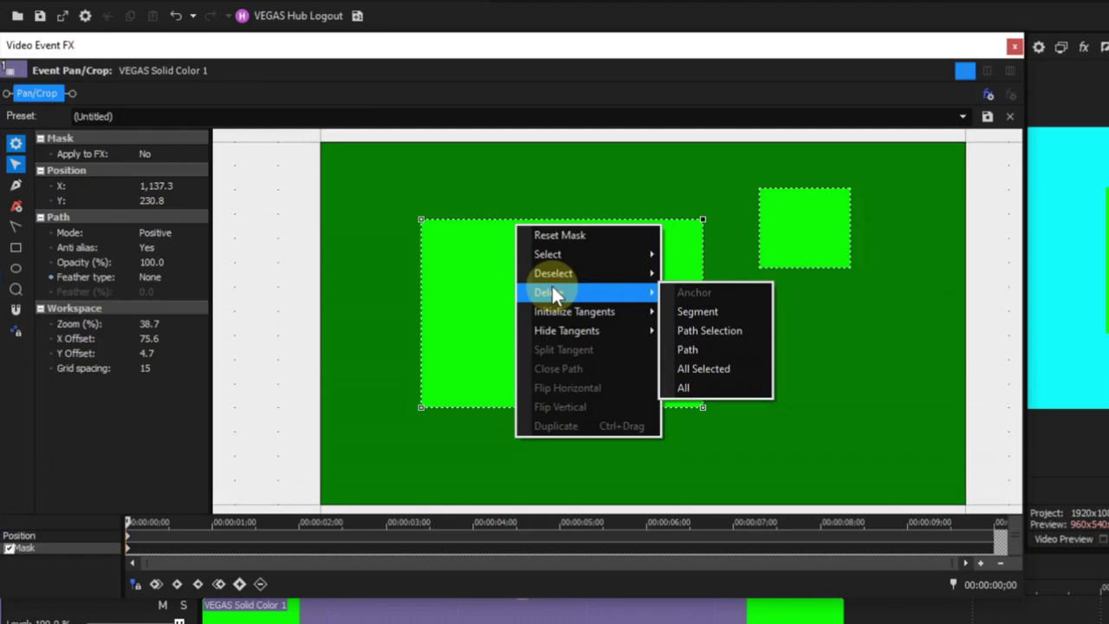
left_click(422, 219)
right_click(422, 219)
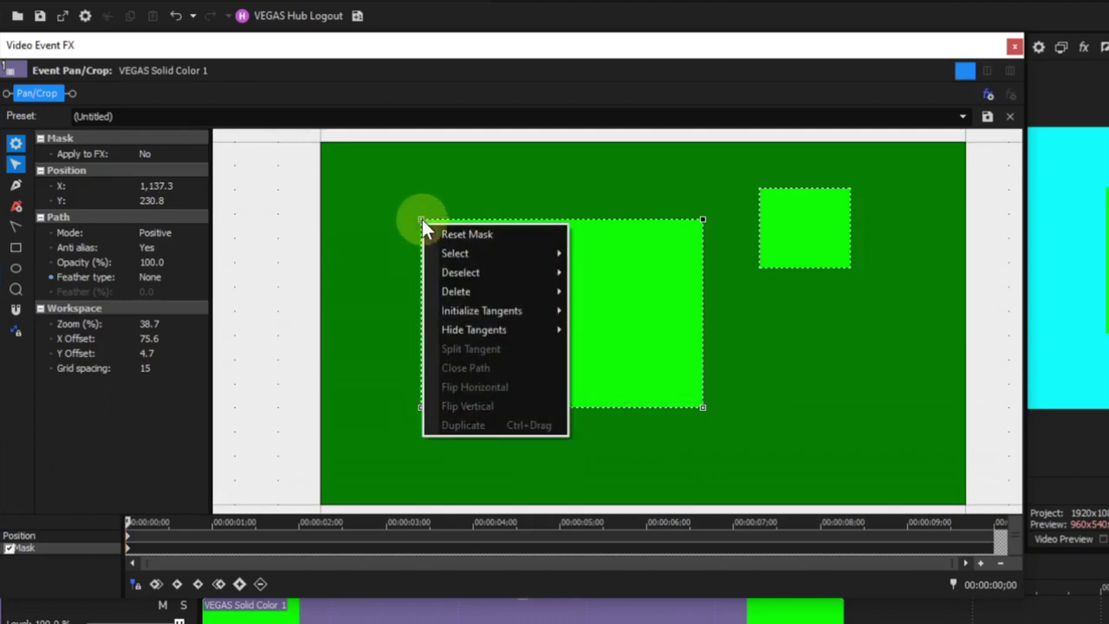
mouse_move(457, 289)
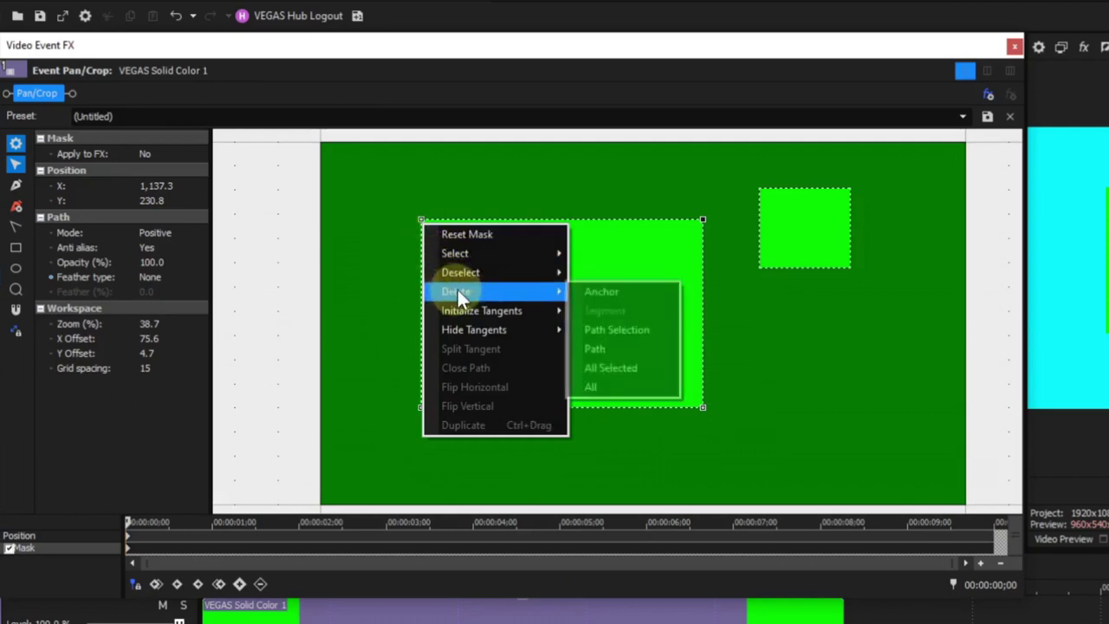
left_click(539, 291)
left_click(590, 292)
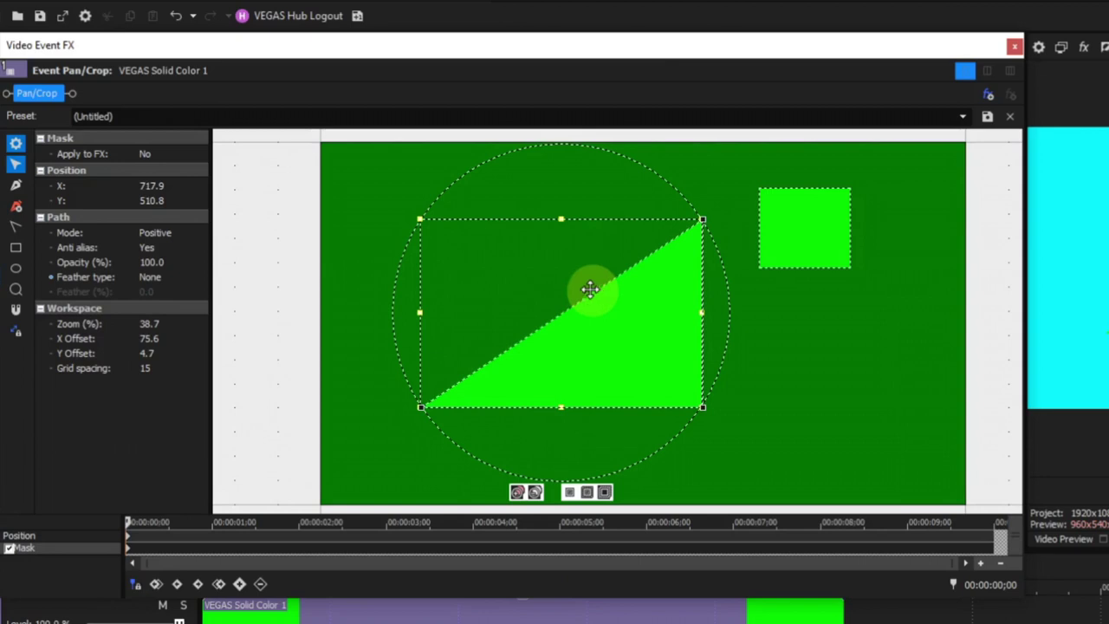
left_click(174, 16)
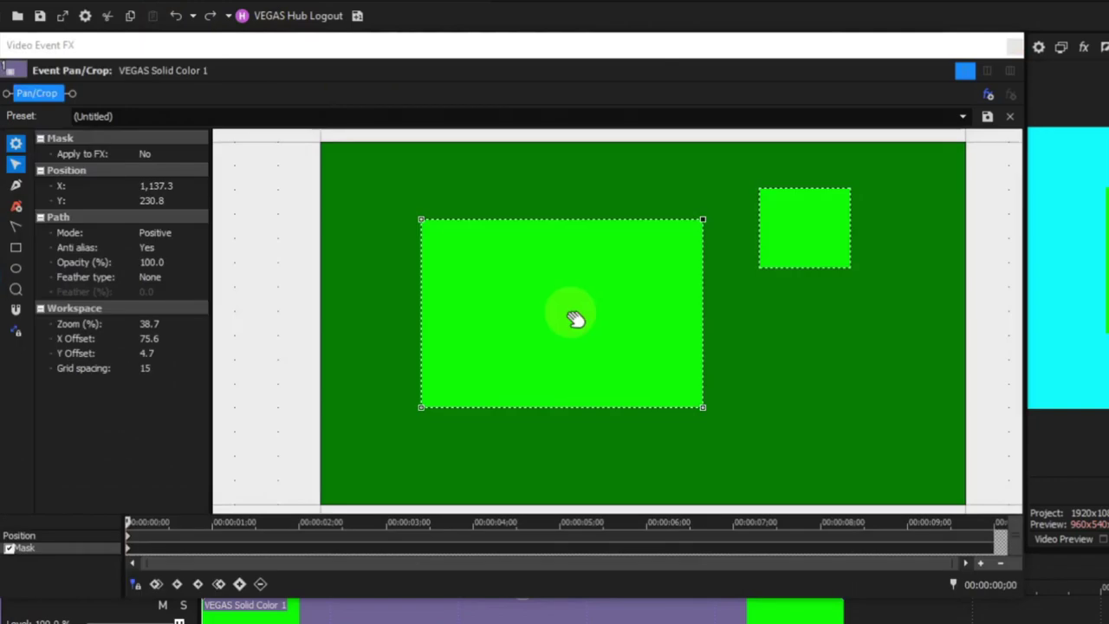
Delete the larger rectangle's top segment with the Delete Segment command and undo the deletion.
left_click(541, 221)
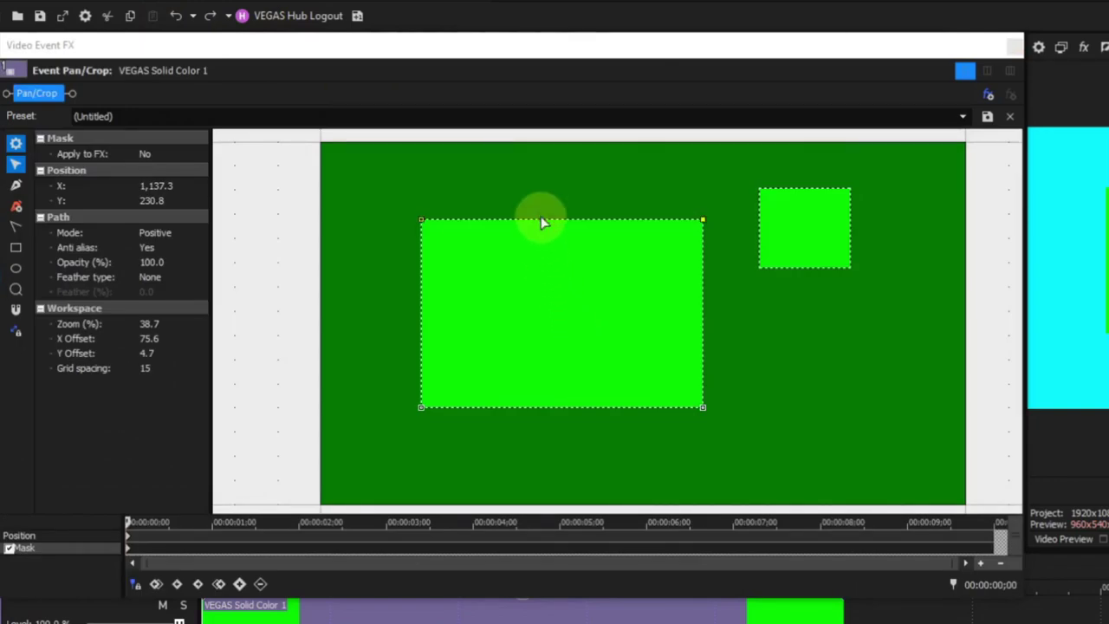
right_click(539, 222)
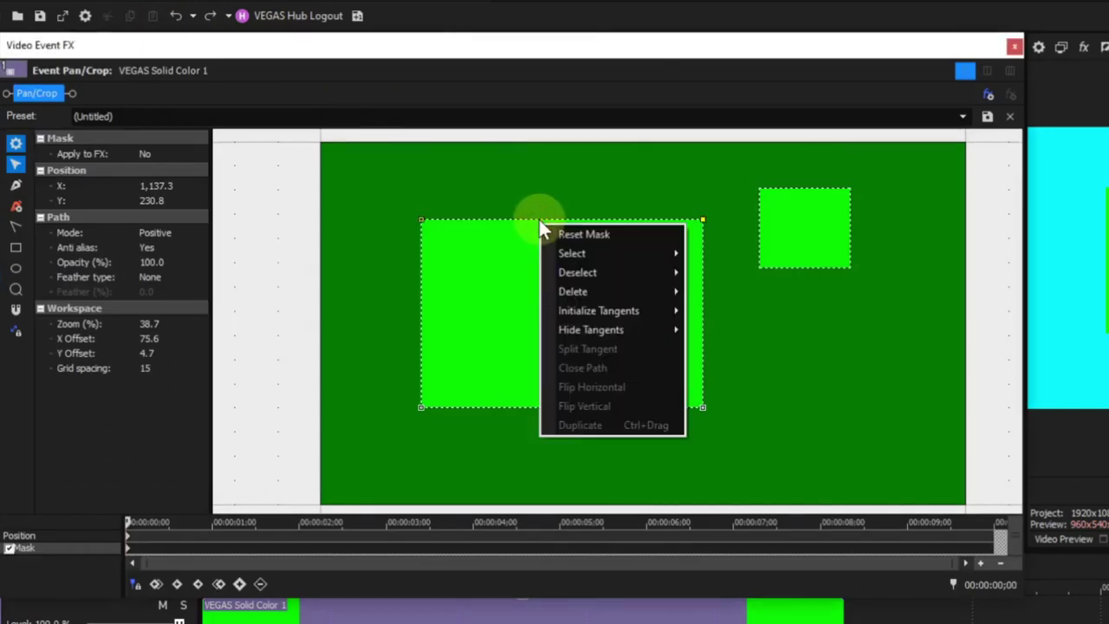
mouse_move(570, 285)
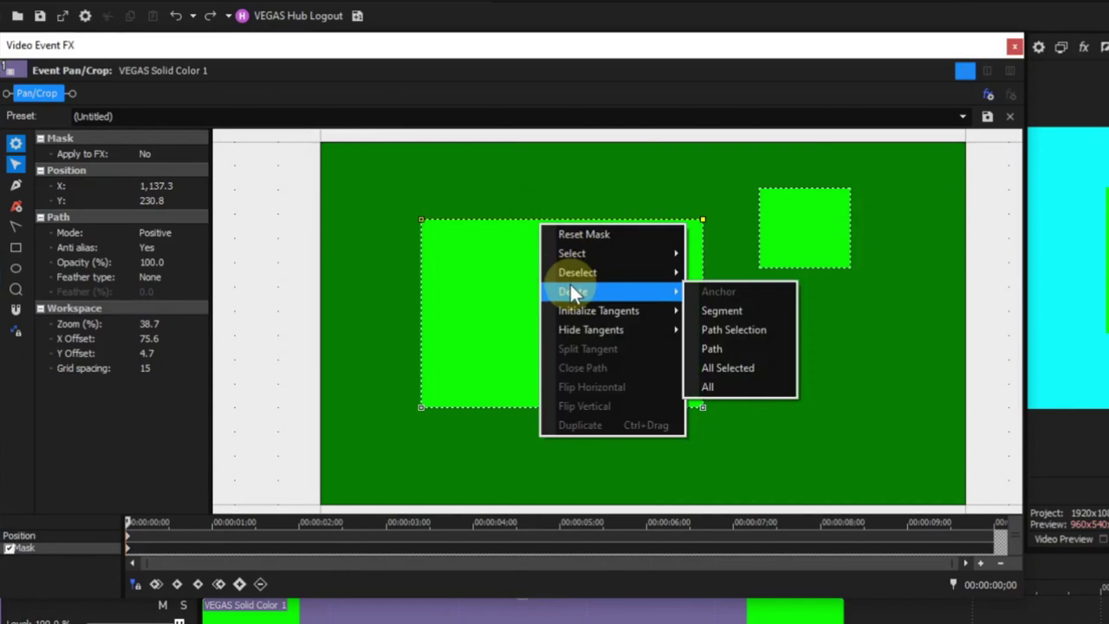
left_click(715, 309)
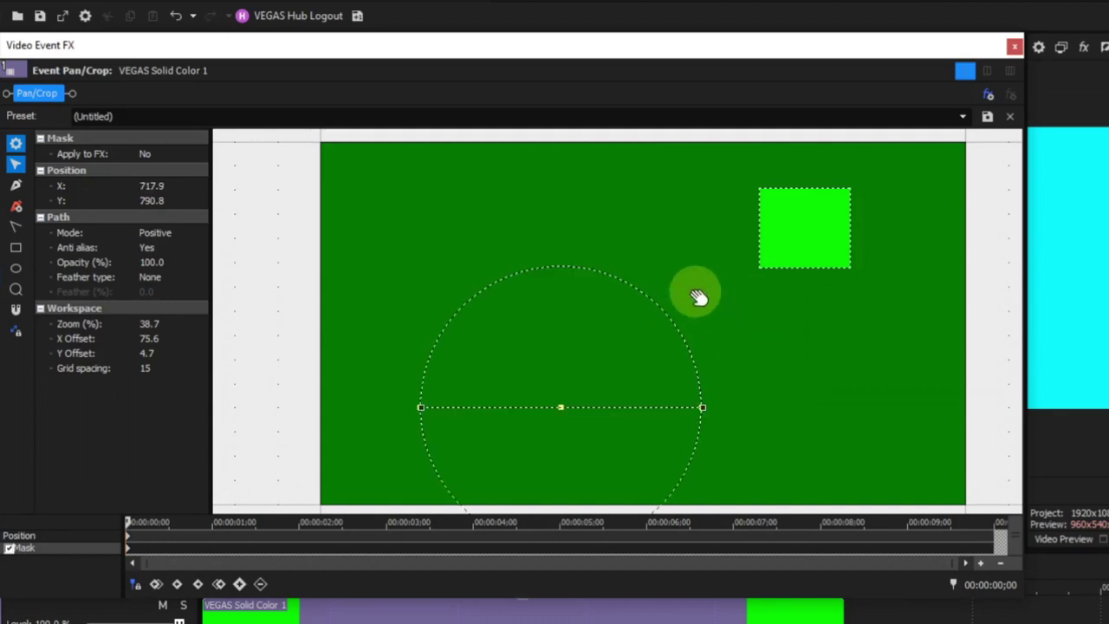
left_click(172, 15)
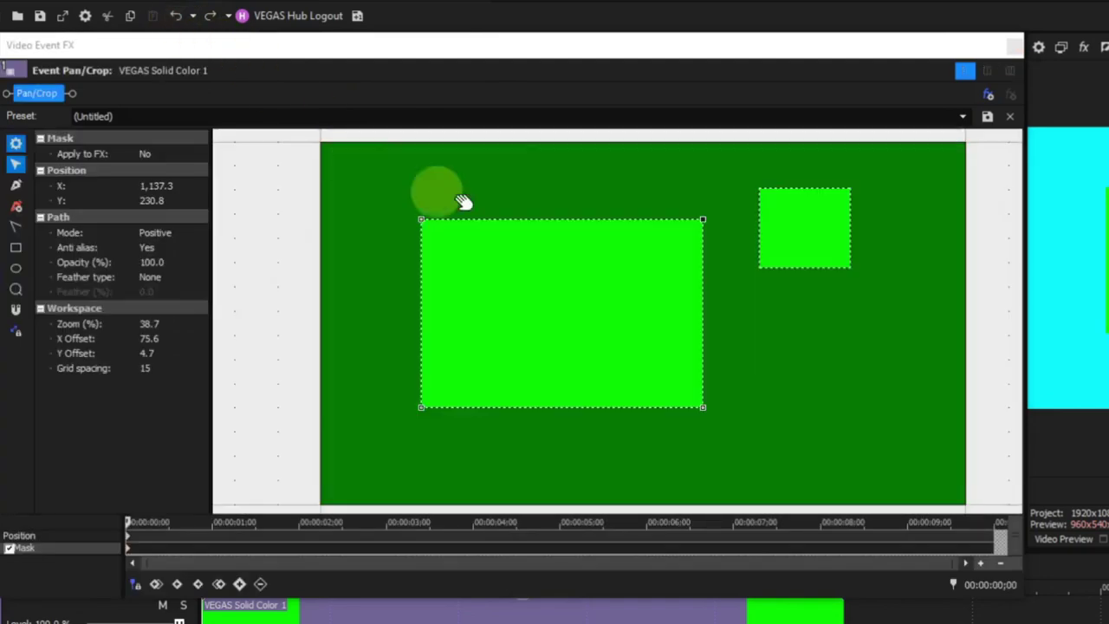
Add anchors on the larger rectangle's bottom edge at about X 734, Y 791 and right edge at about X 1,137, Y 538.
right_click(597, 219)
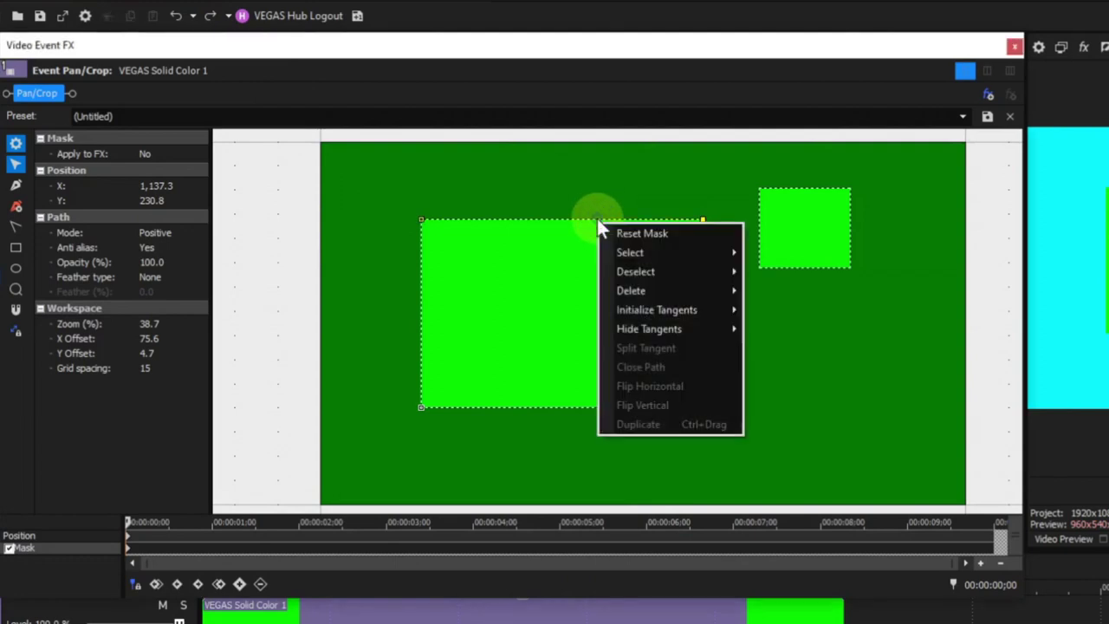
mouse_move(637, 278)
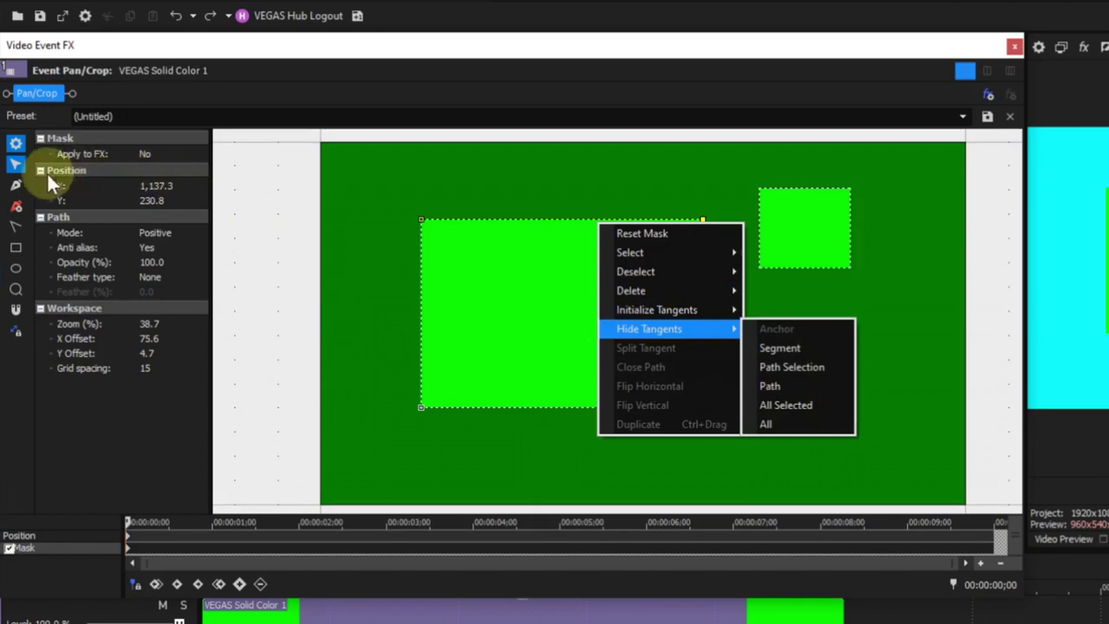
left_click(16, 185)
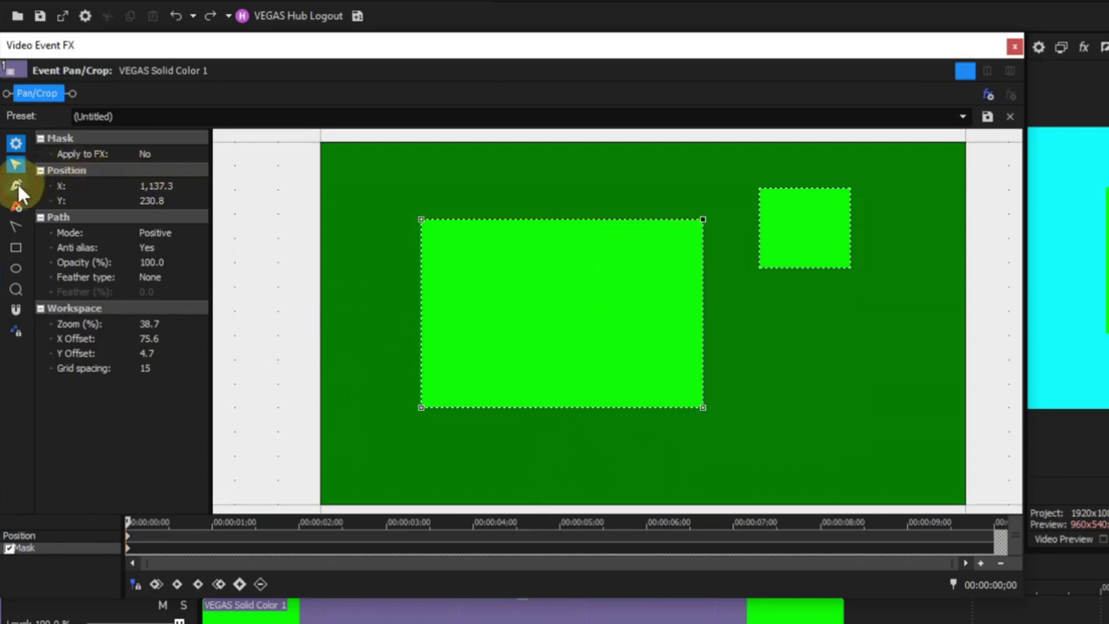
left_click(569, 407)
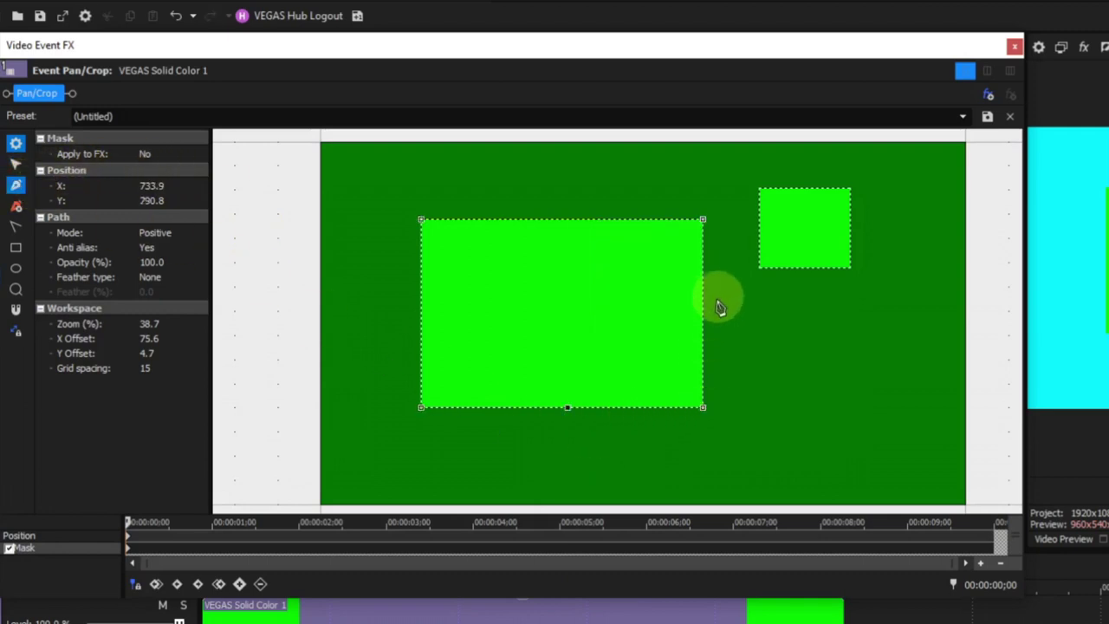
left_click(703, 323)
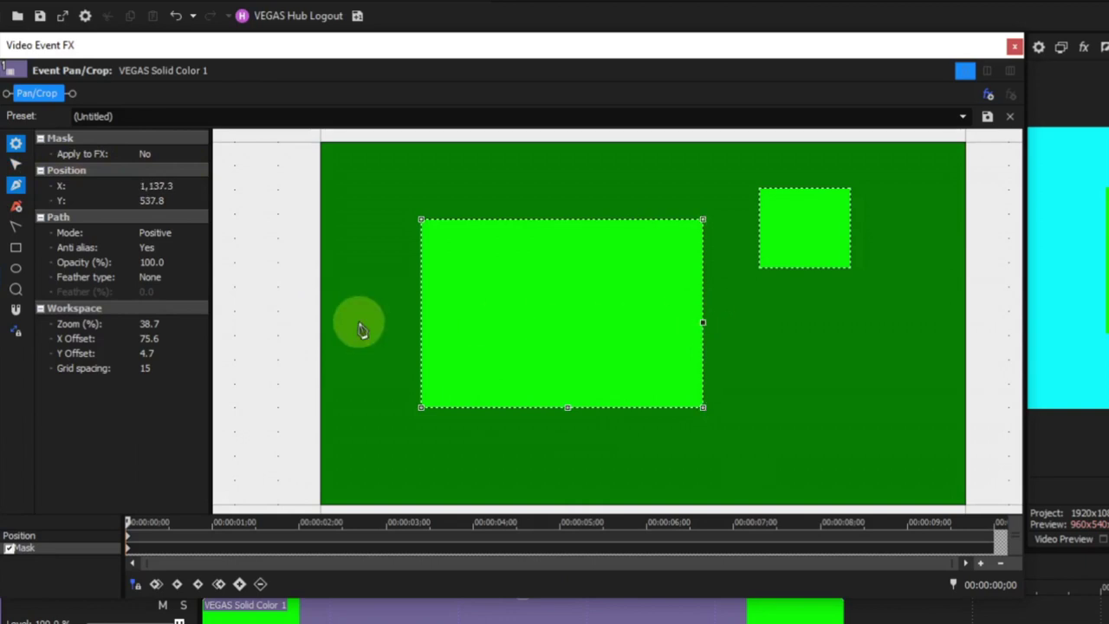
Select the larger rectangle's bottom-edge, lower-right corner and right-edge anchors together with the Normal Edit tool.
left_click(19, 164)
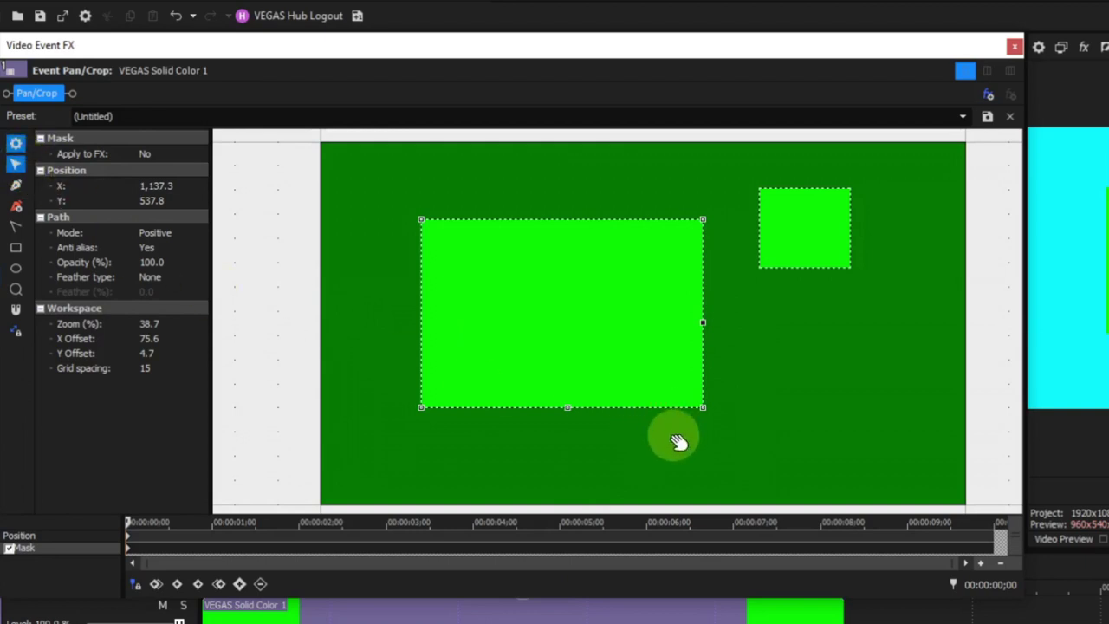
left_click(568, 407)
left_click(703, 408)
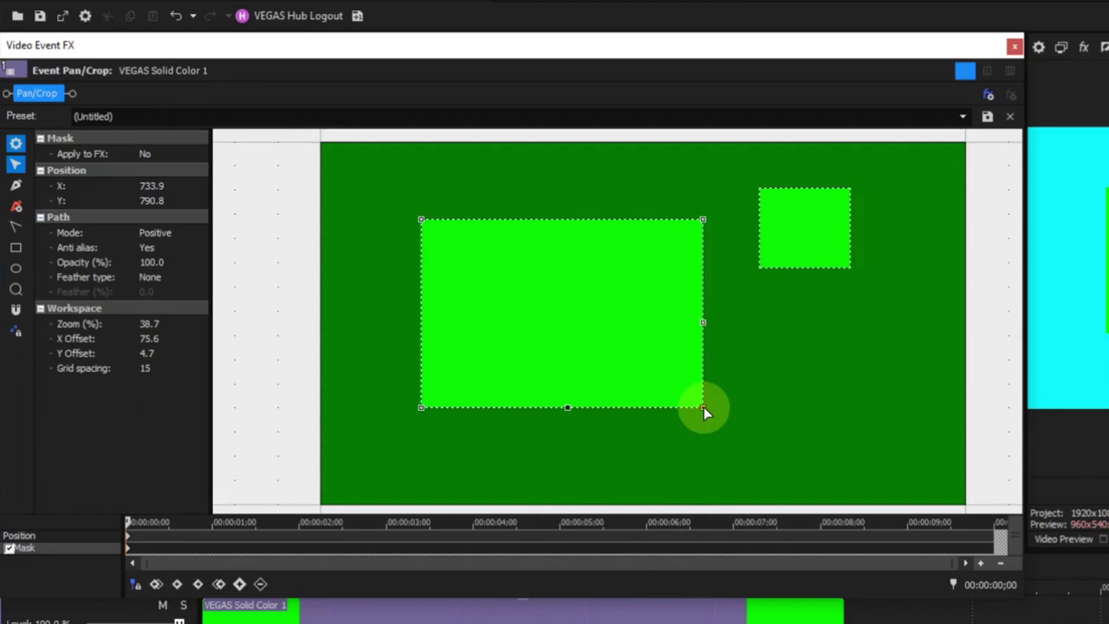
left_click(704, 406, "shift")
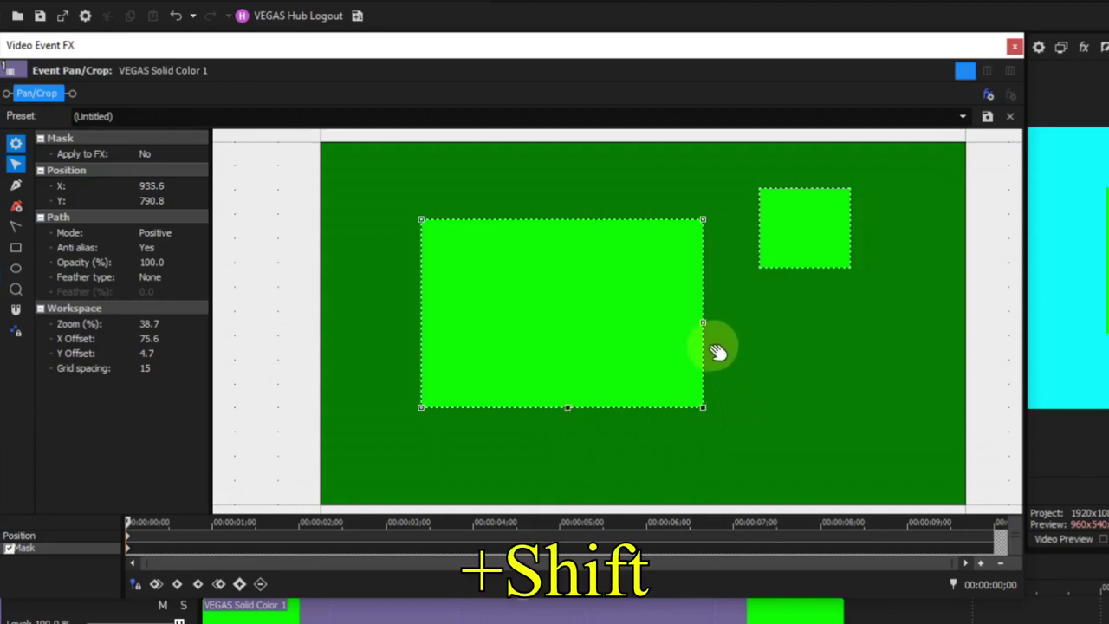
left_click(703, 322, "shift")
left_click(703, 322, "shift")
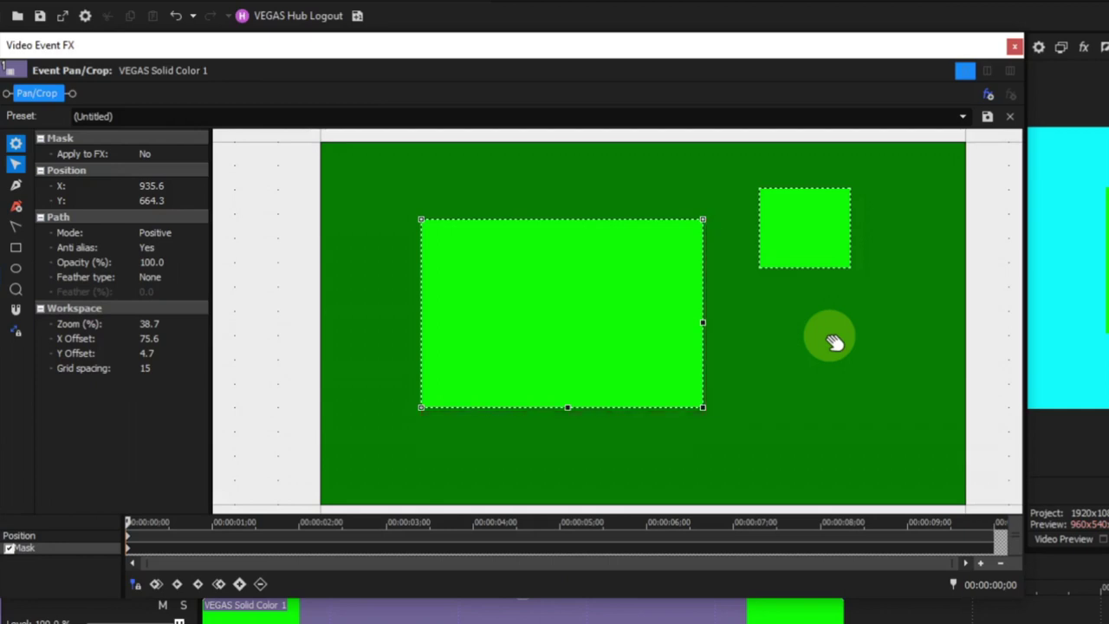
Delete the three selected anchors of the larger rectangle with Delete Path Selection and undo the deletion.
right_click(601, 415)
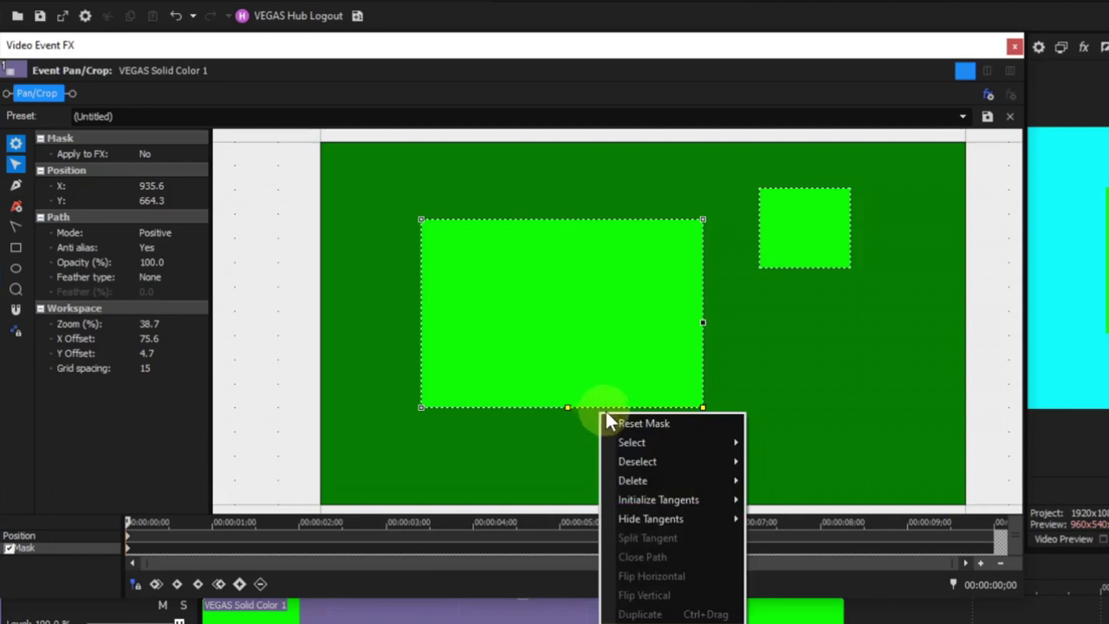
mouse_move(661, 480)
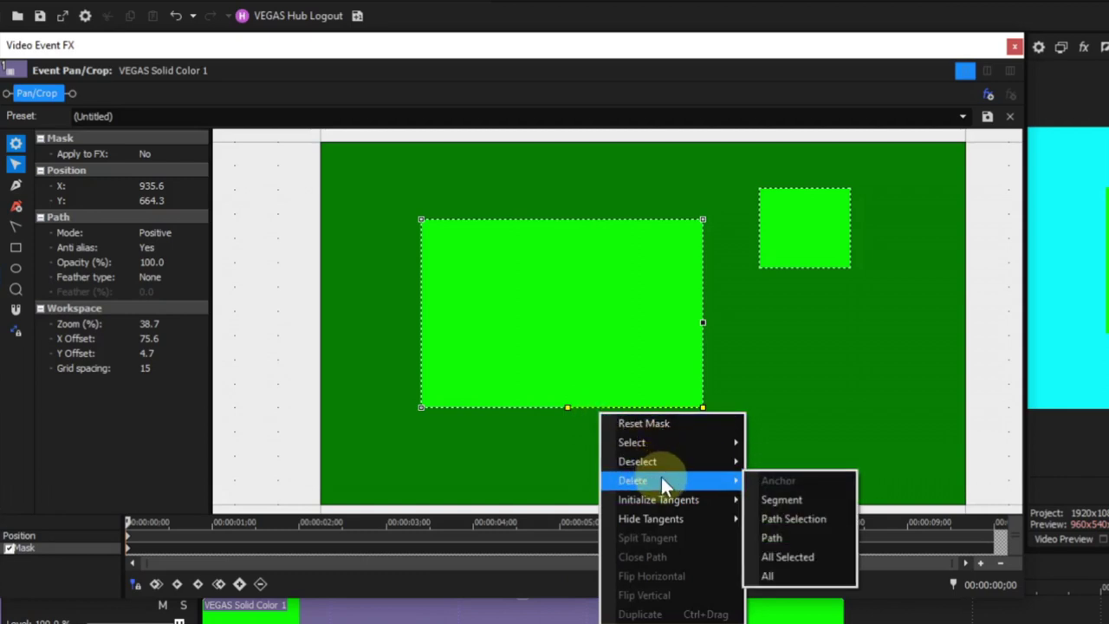
left_click(801, 519)
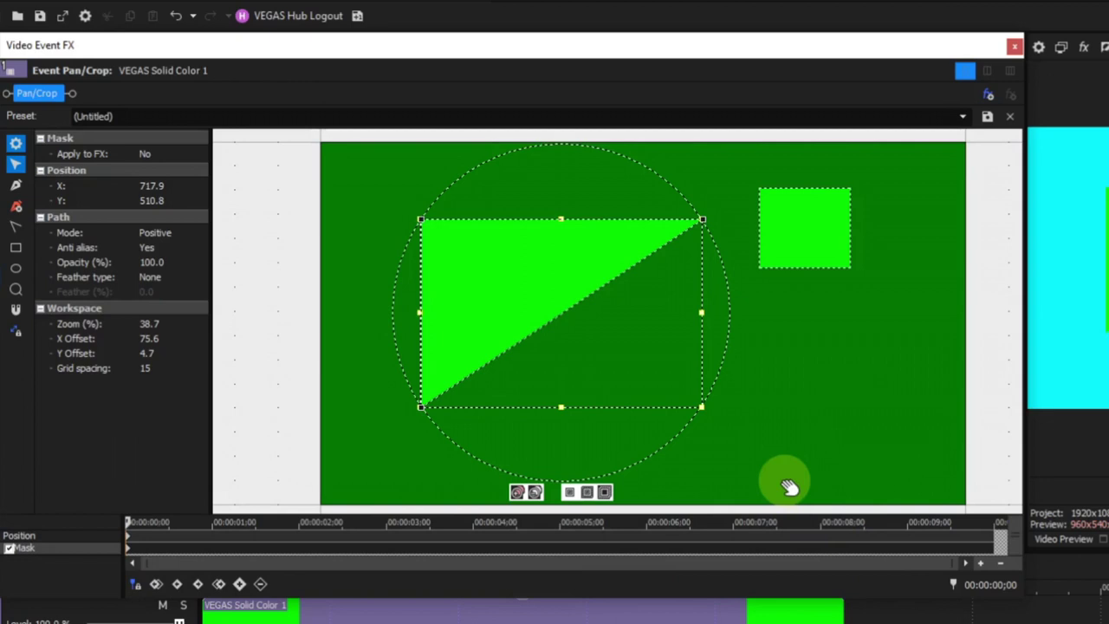
left_click(176, 15)
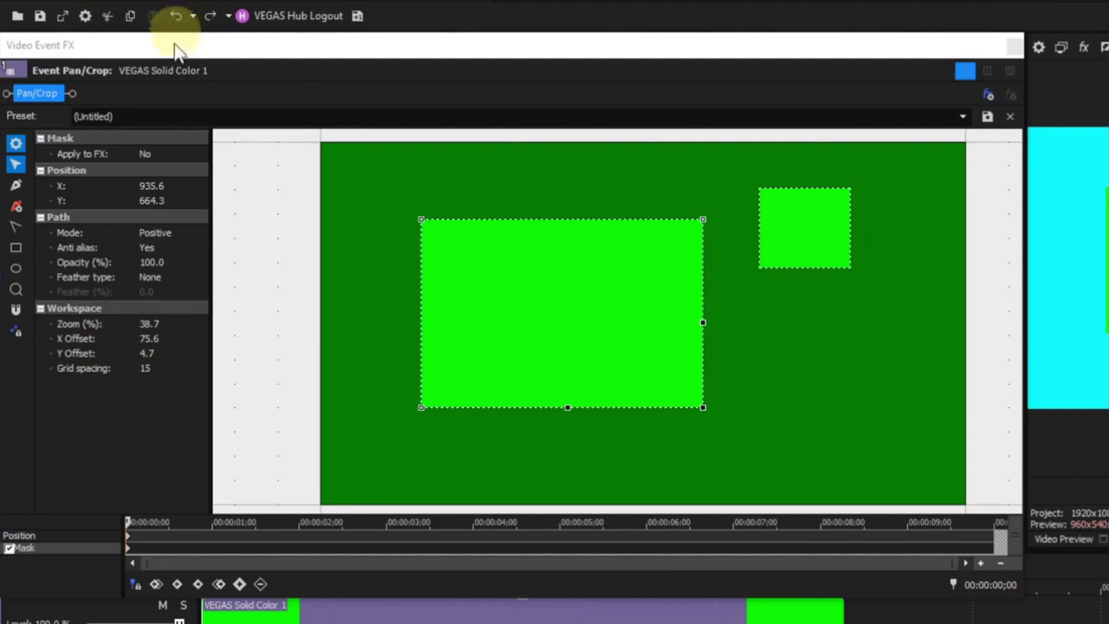
Delete the entire larger rectangle with the Delete Path command and undo the deletion.
right_click(471, 220)
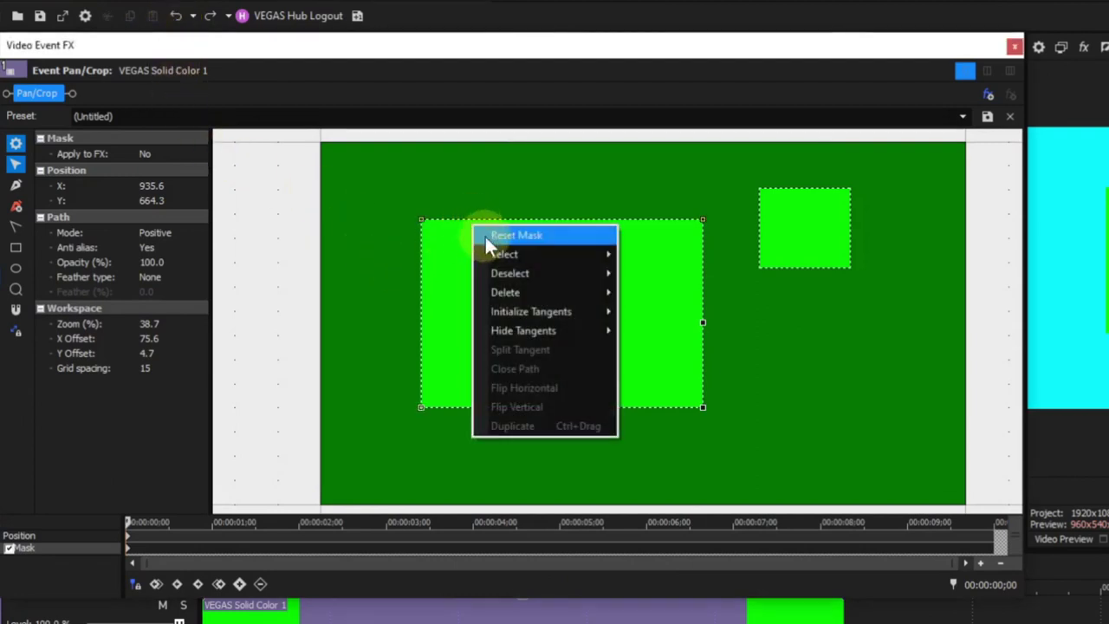
mouse_move(521, 293)
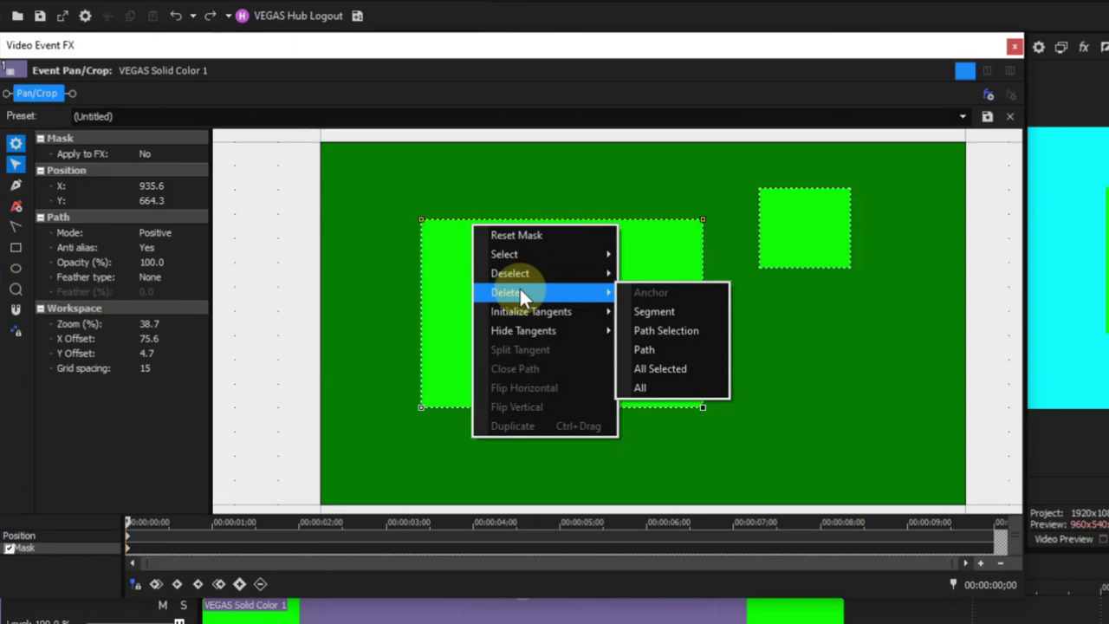
left_click(638, 348)
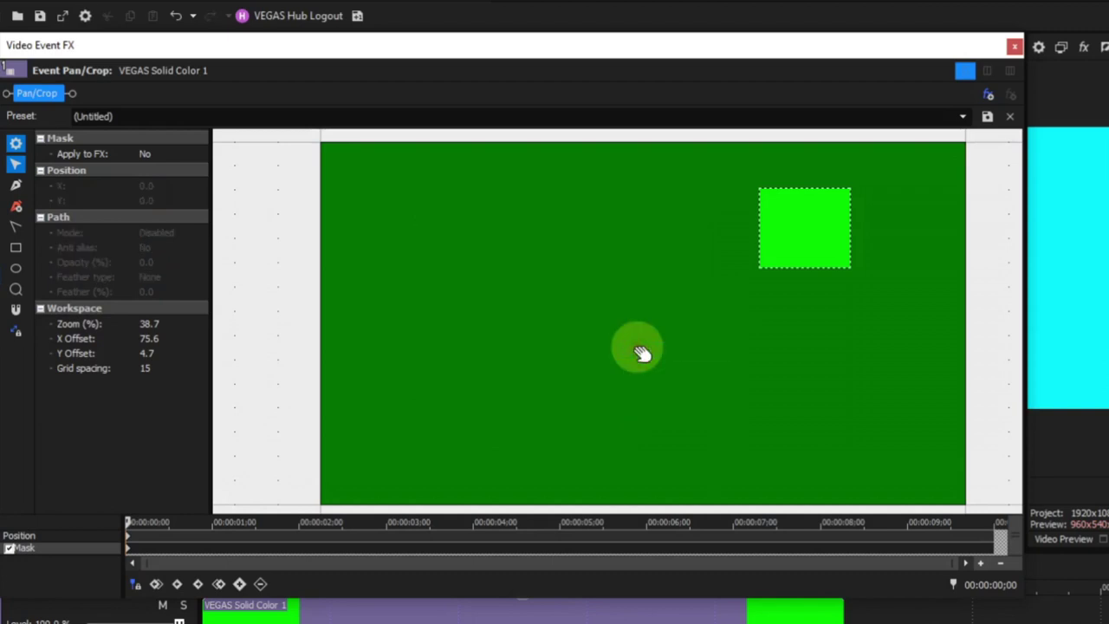
left_click(177, 17)
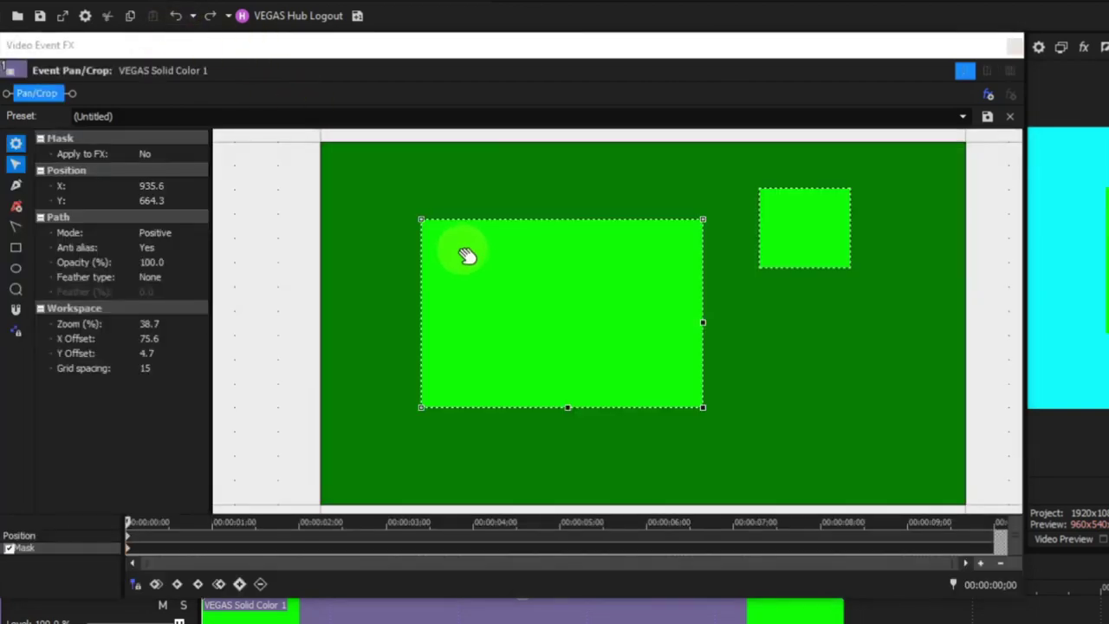
Add the larger rectangle's lower-left anchor to the selection, delete the anchors with Delete All Selected, and undo the deletion.
left_click(421, 408)
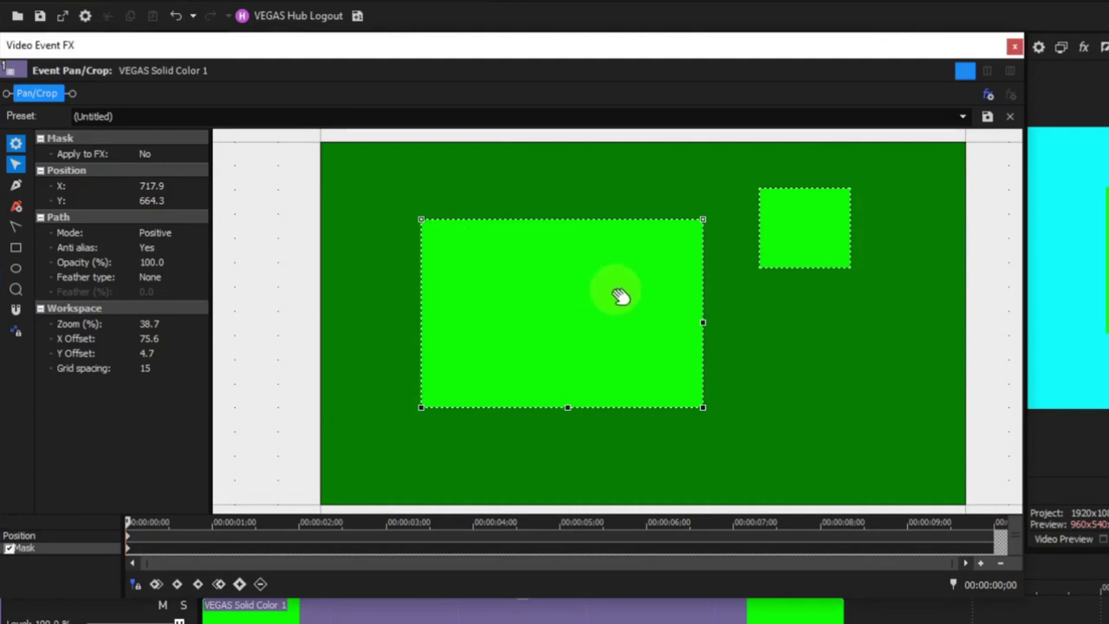
left_click(611, 409)
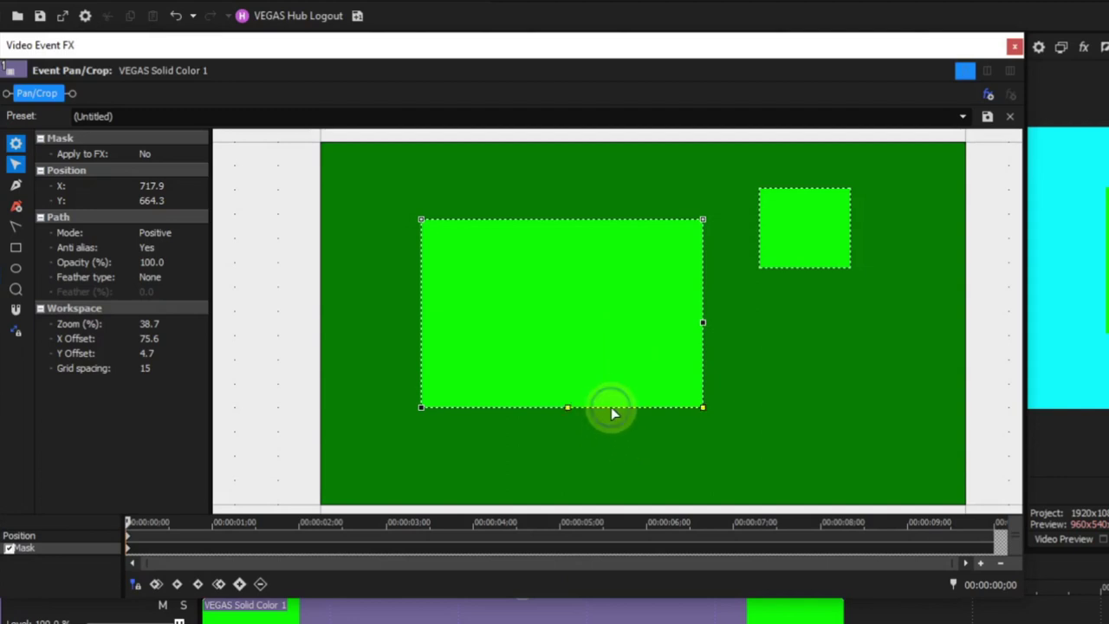
right_click(612, 413)
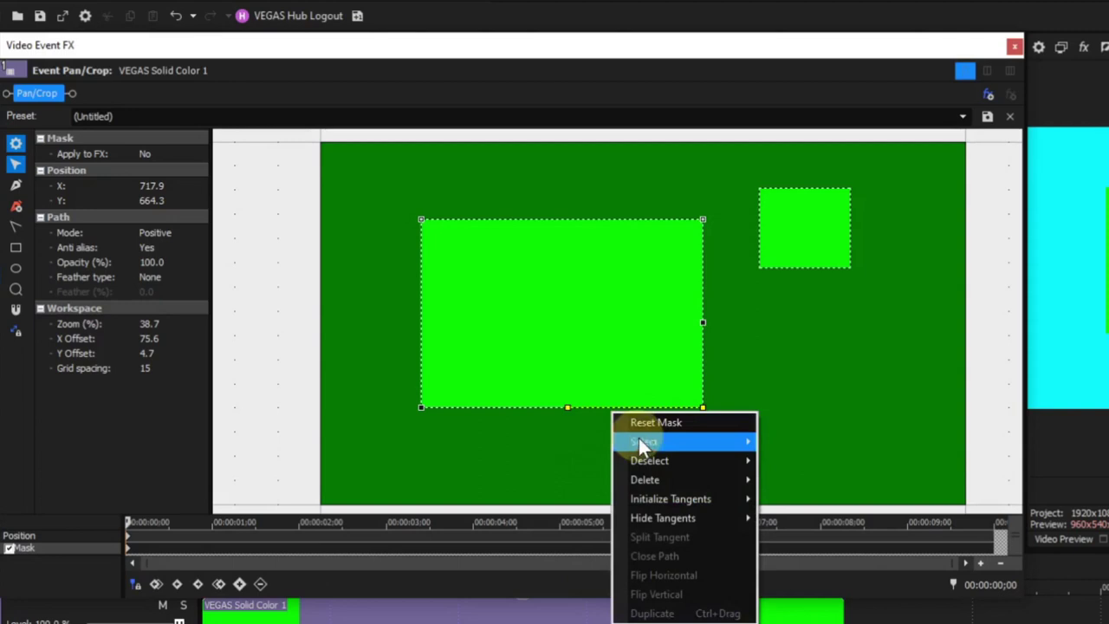
mouse_move(645, 480)
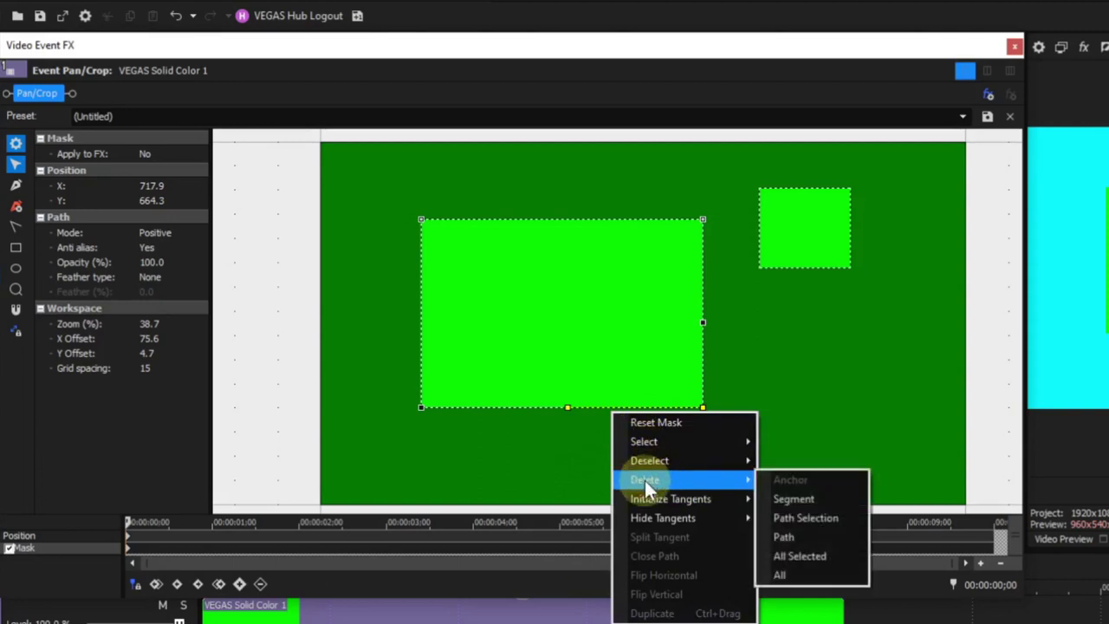
left_click(806, 555)
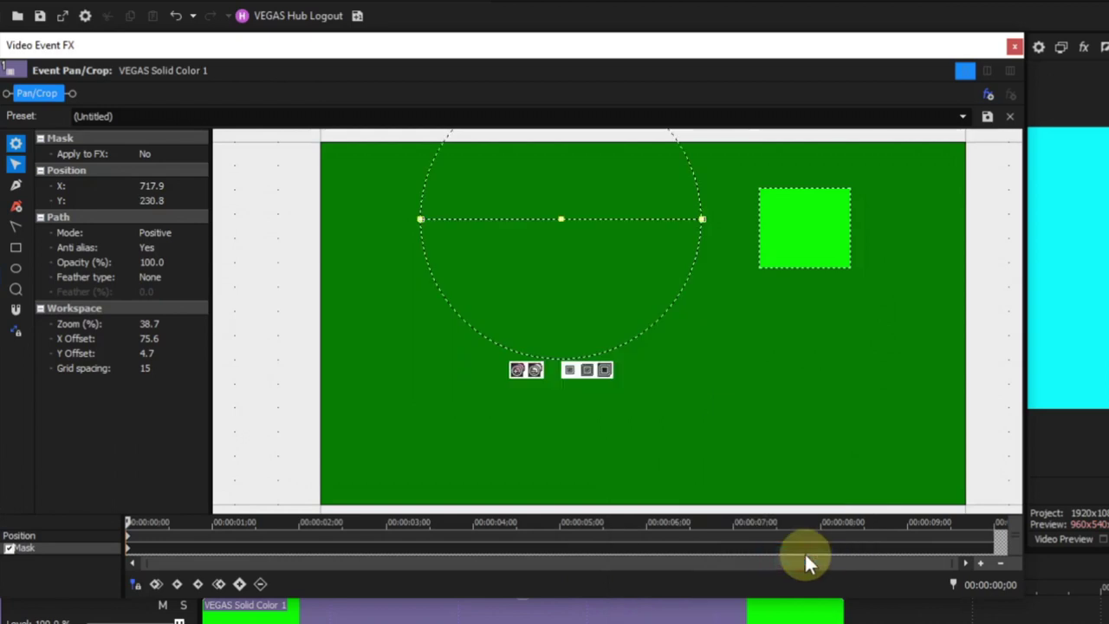
left_click(680, 363)
left_click(178, 15)
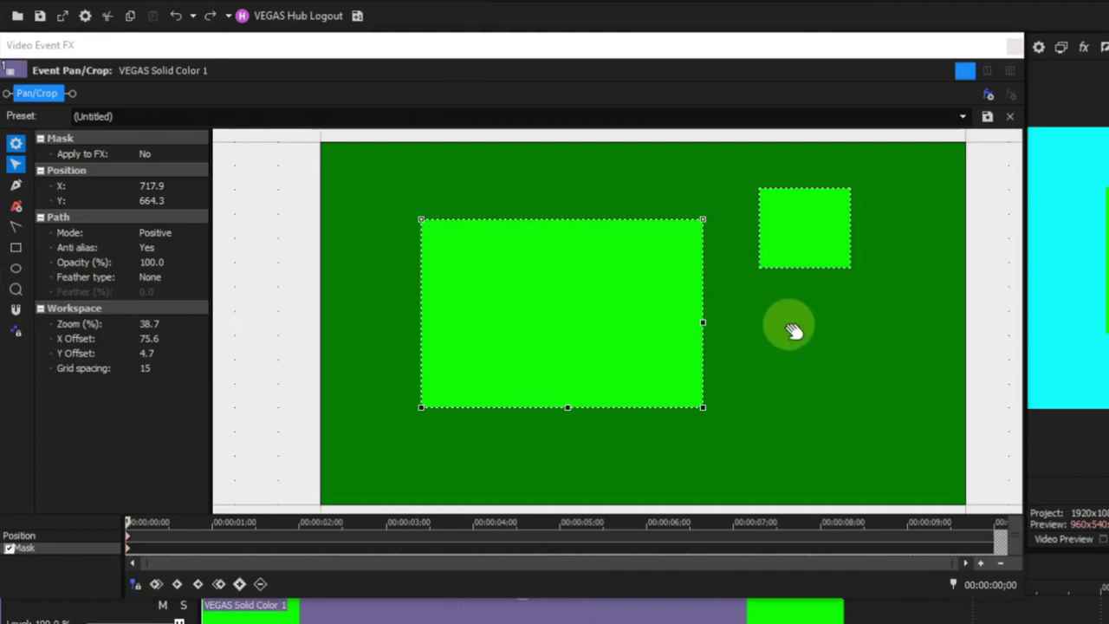
Delete every mask path with the Delete All command and undo the deletion.
right_click(790, 328)
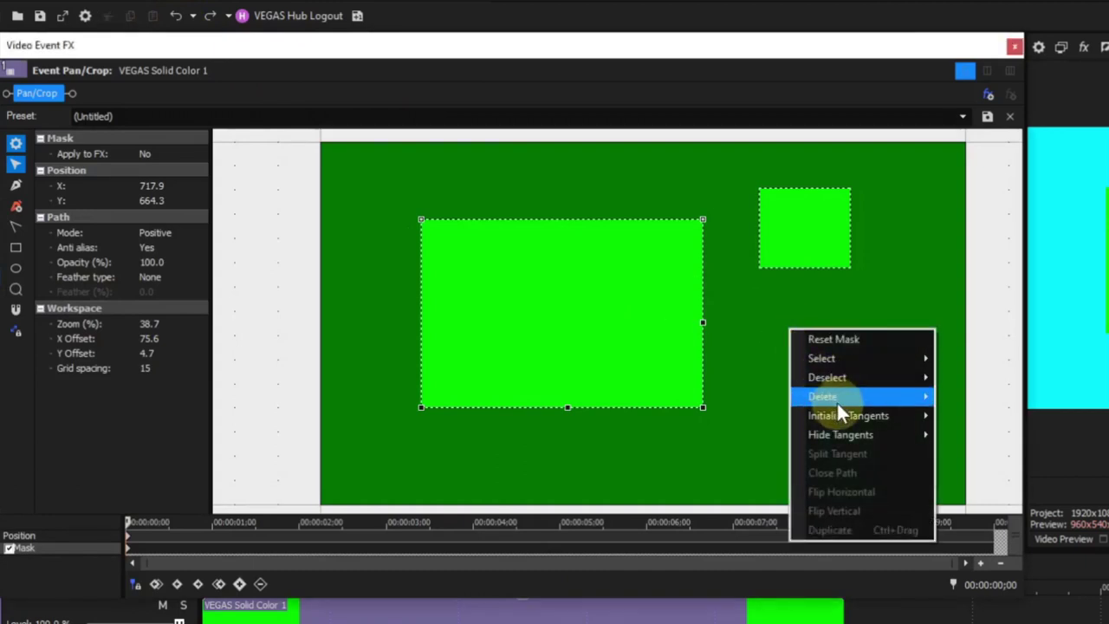
mouse_move(837, 398)
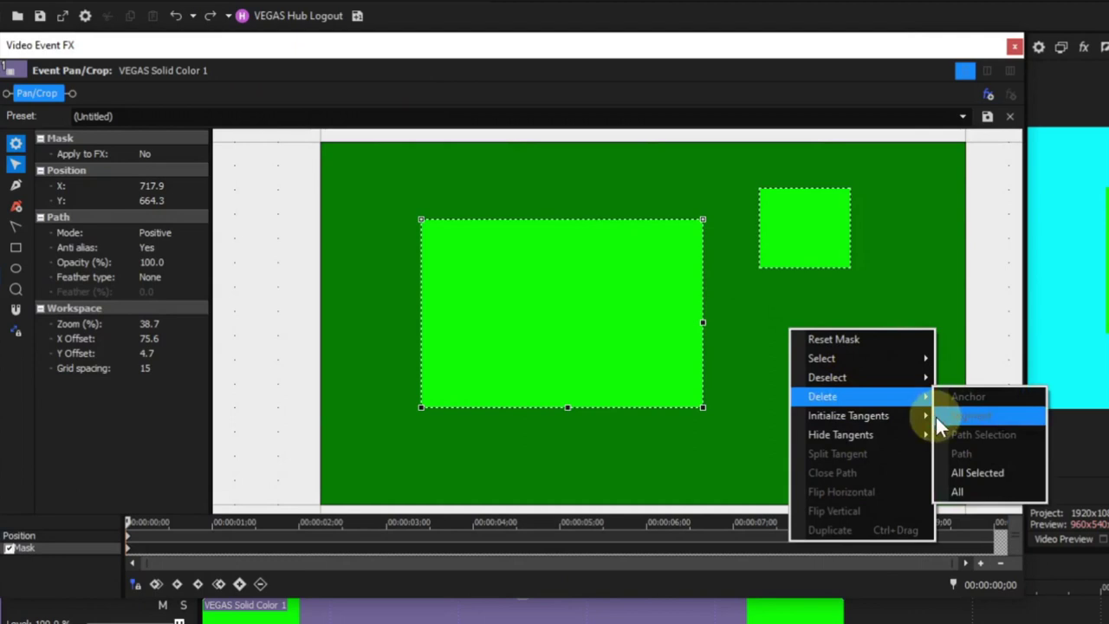
left_click(958, 491)
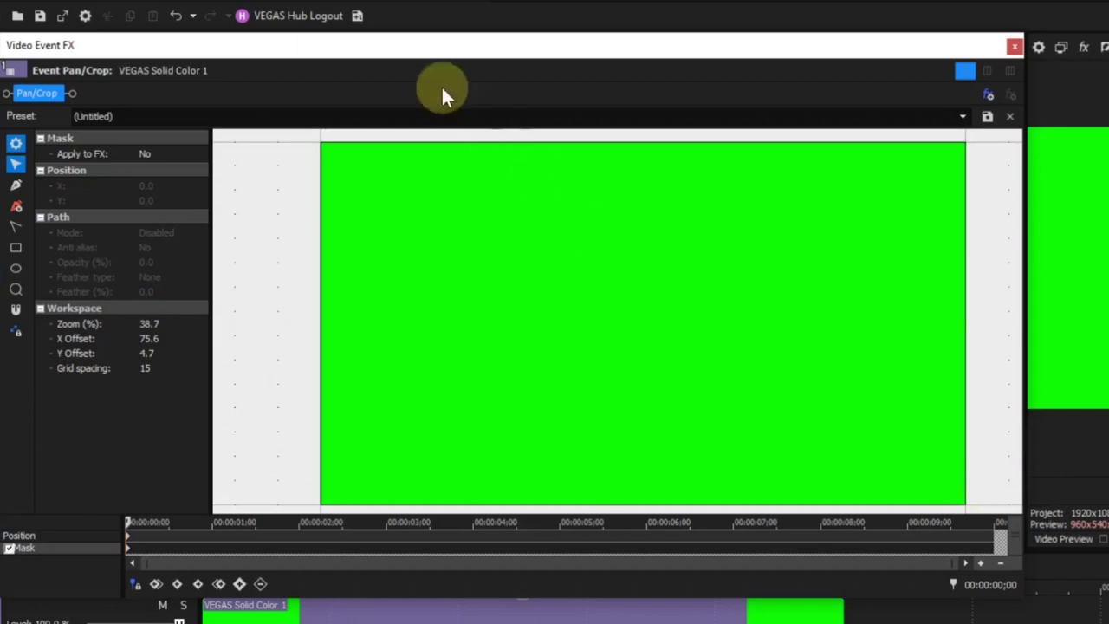
left_click(175, 19)
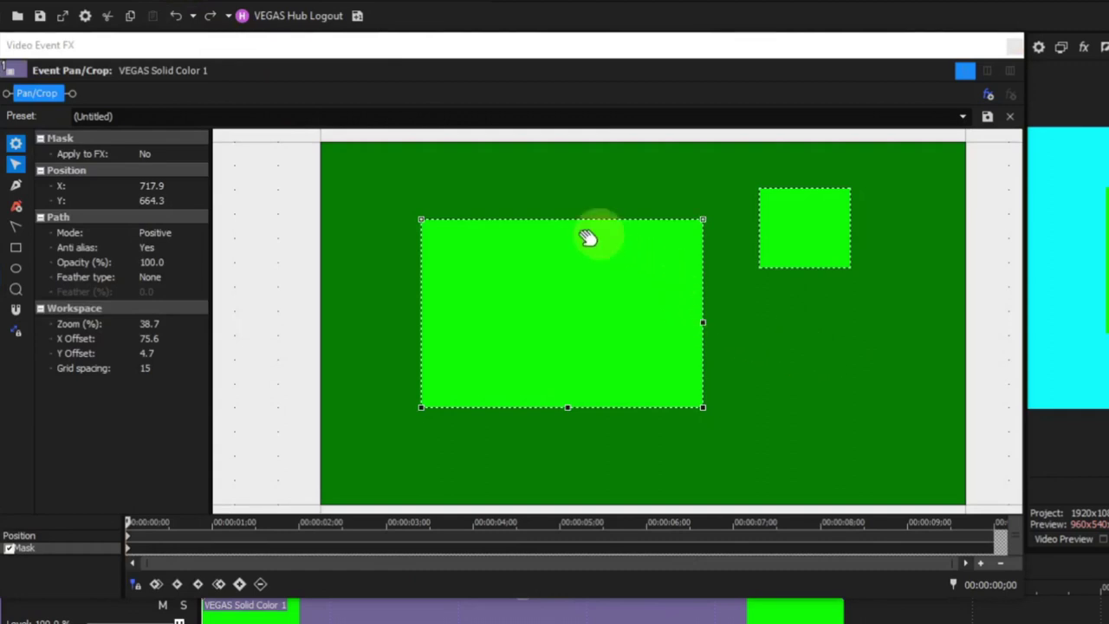
Initialize the tangents of the anchor on the larger rectangle's right edge with the Anchor option.
left_click(703, 325)
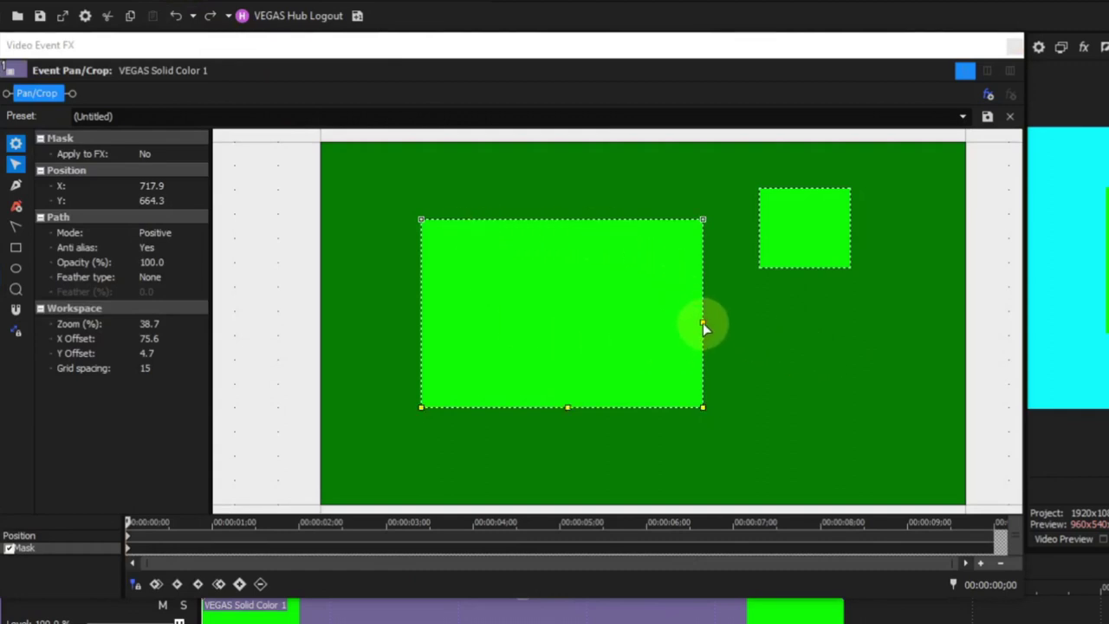
right_click(703, 323)
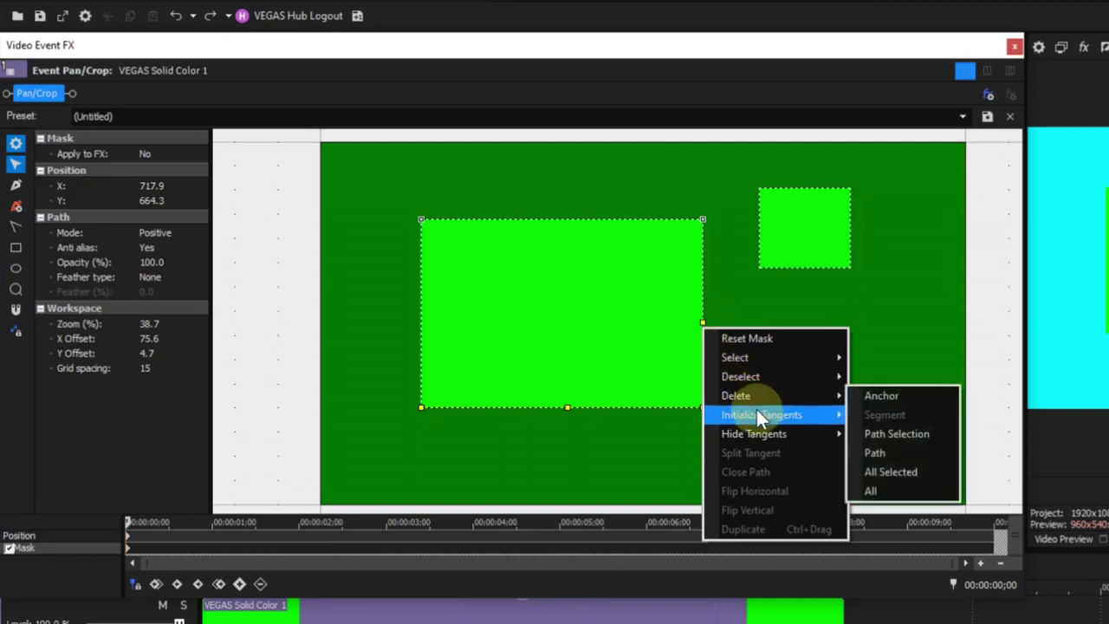
mouse_move(757, 414)
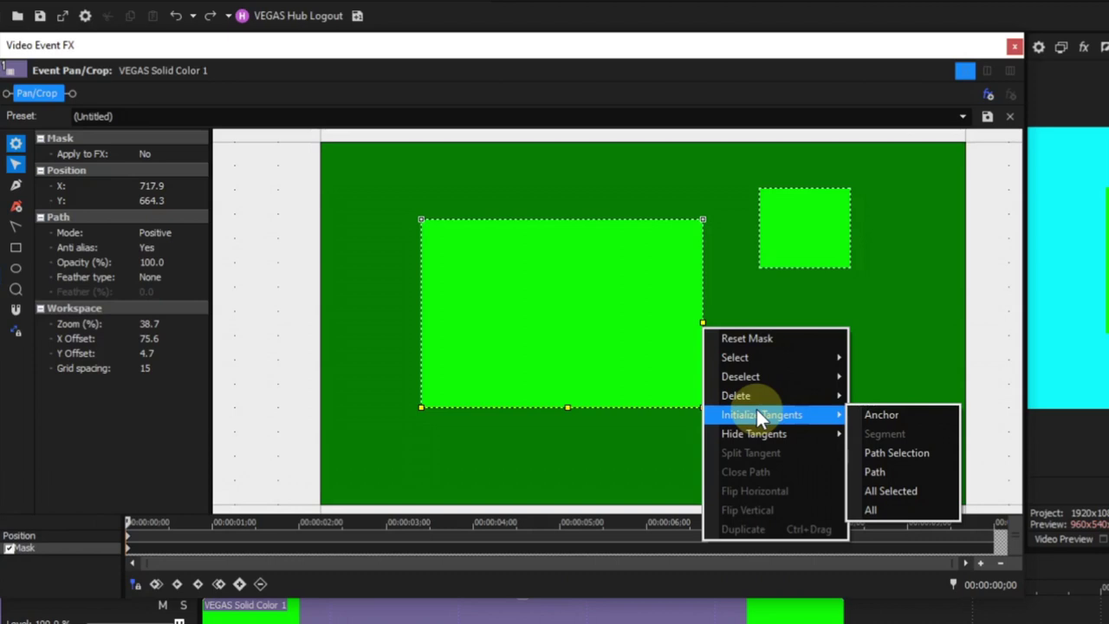
left_click(860, 416)
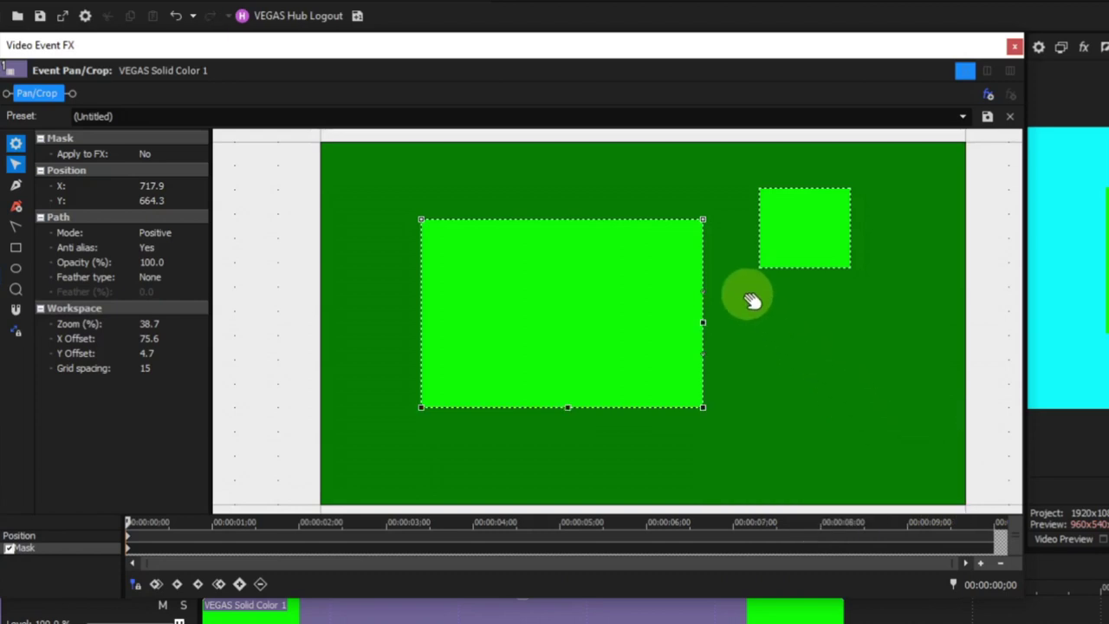
Initialize the tangents of the larger rectangle's lower-right corner anchor and undo the change.
left_click(701, 410)
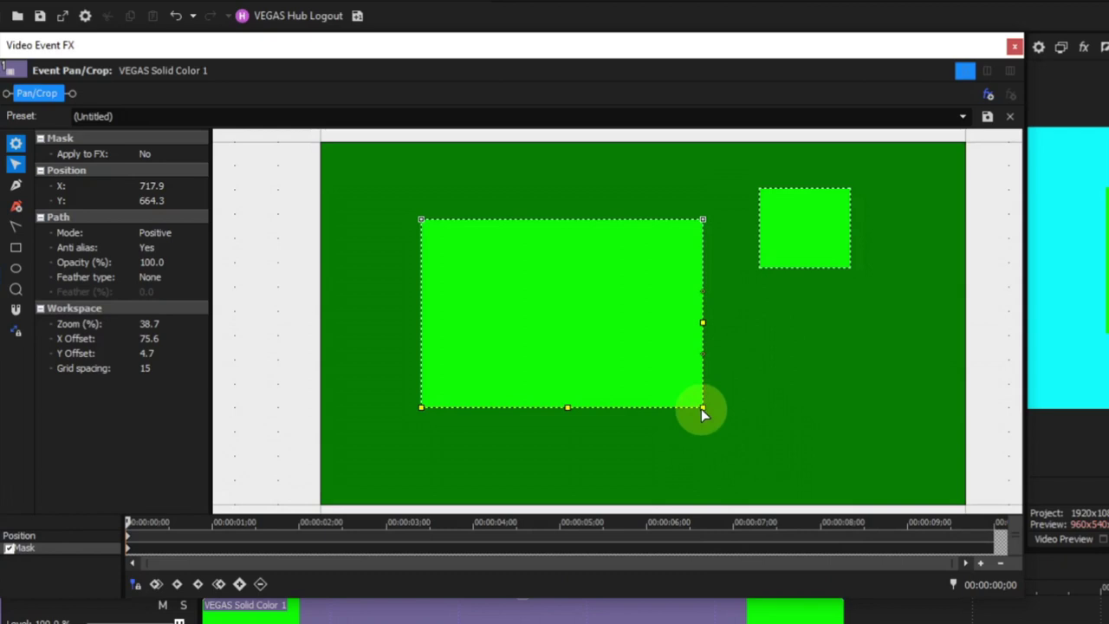
right_click(702, 409)
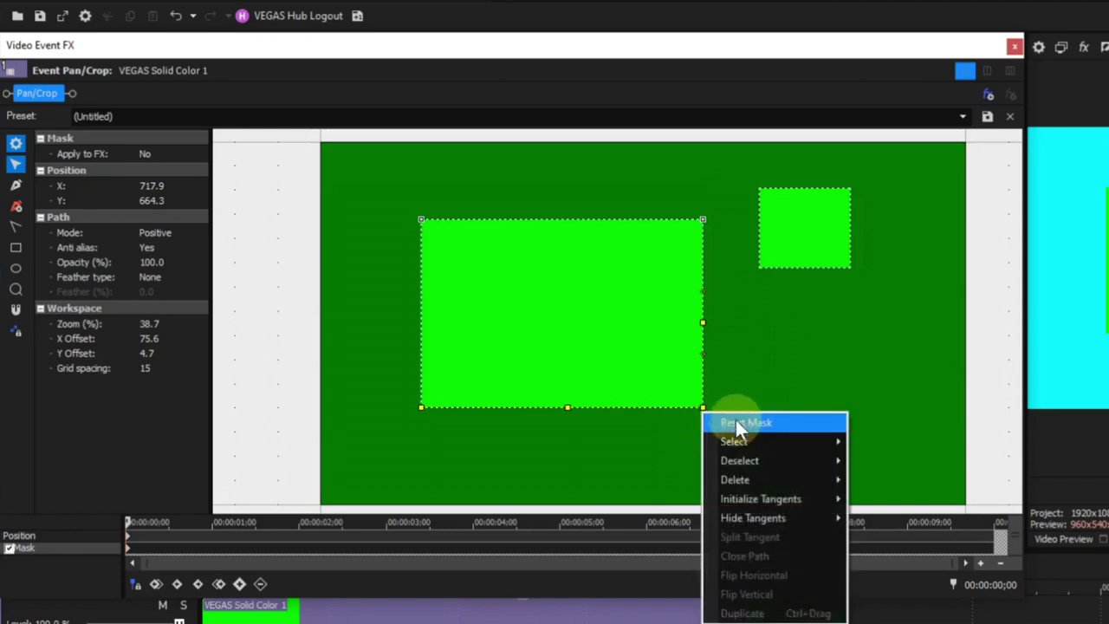
mouse_move(769, 500)
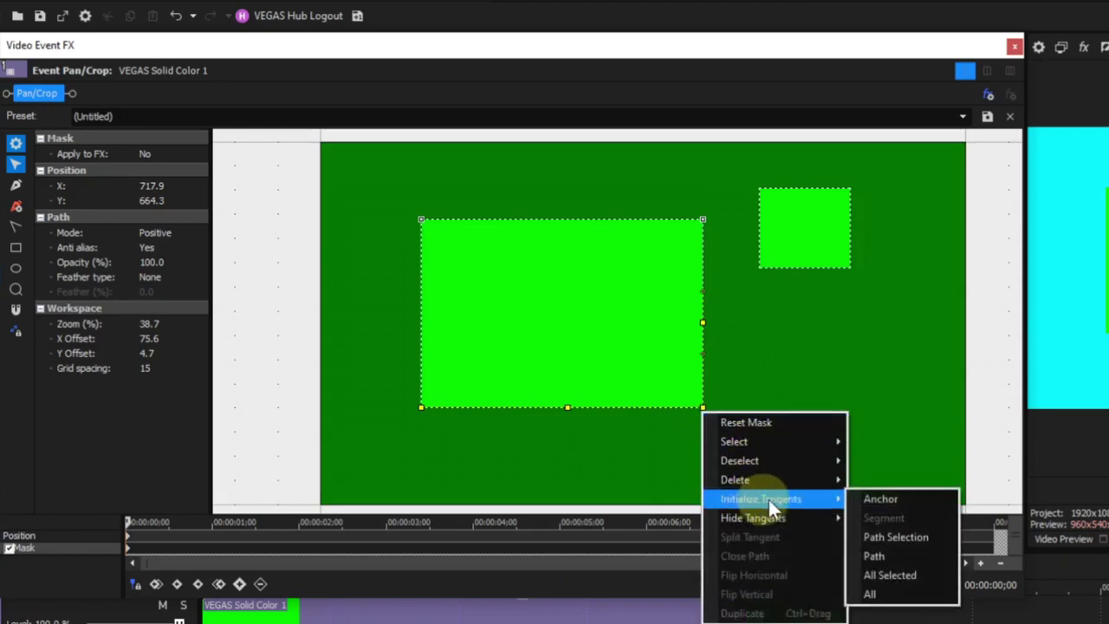
left_click(891, 499)
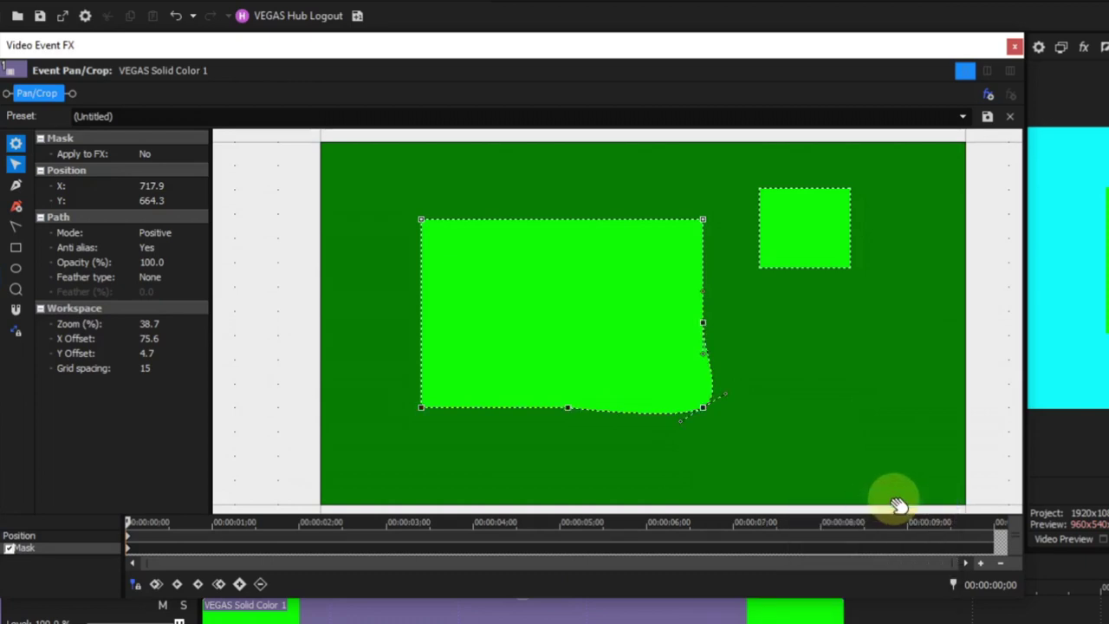
left_click(176, 15)
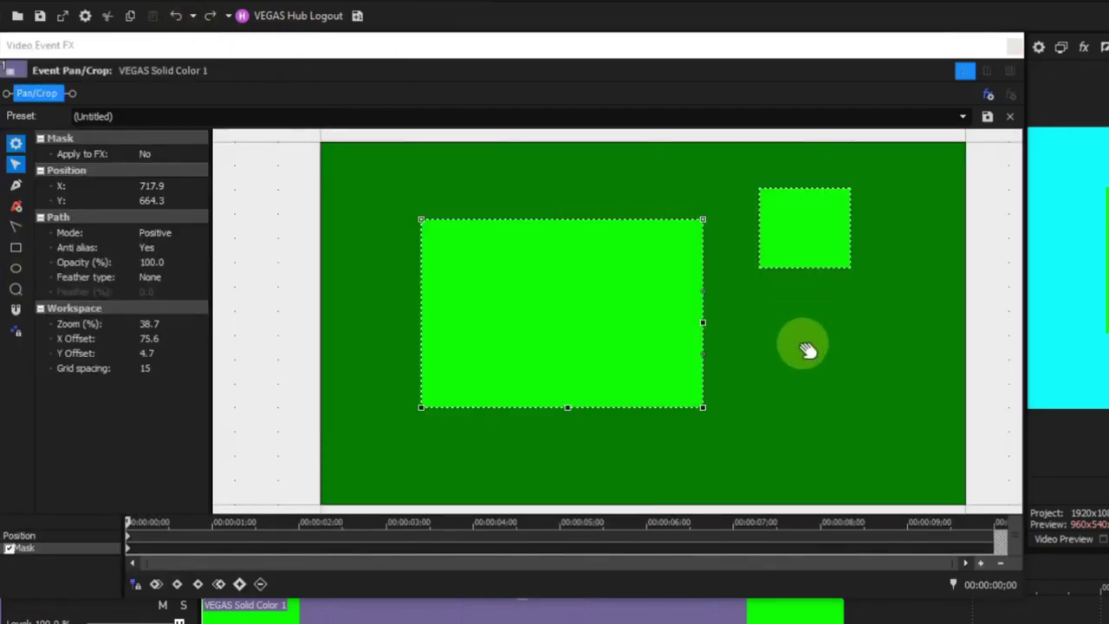
Initialize the tangents of the segment between the larger rectangle's lower-left corner and bottom-edge anchor, and undo the change.
left_click(511, 409)
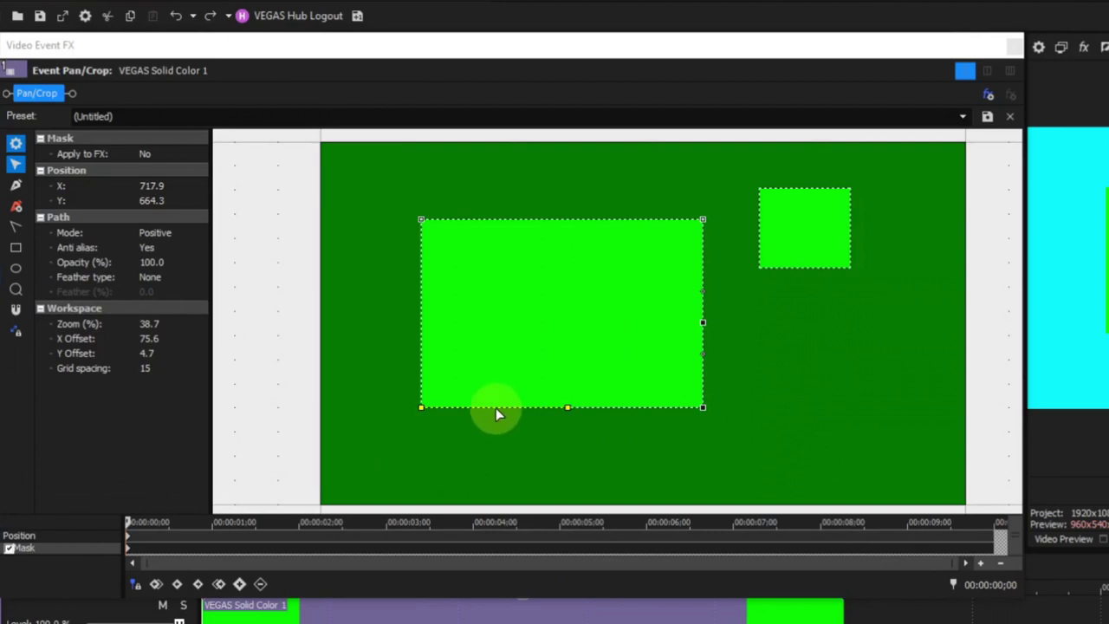
right_click(496, 415)
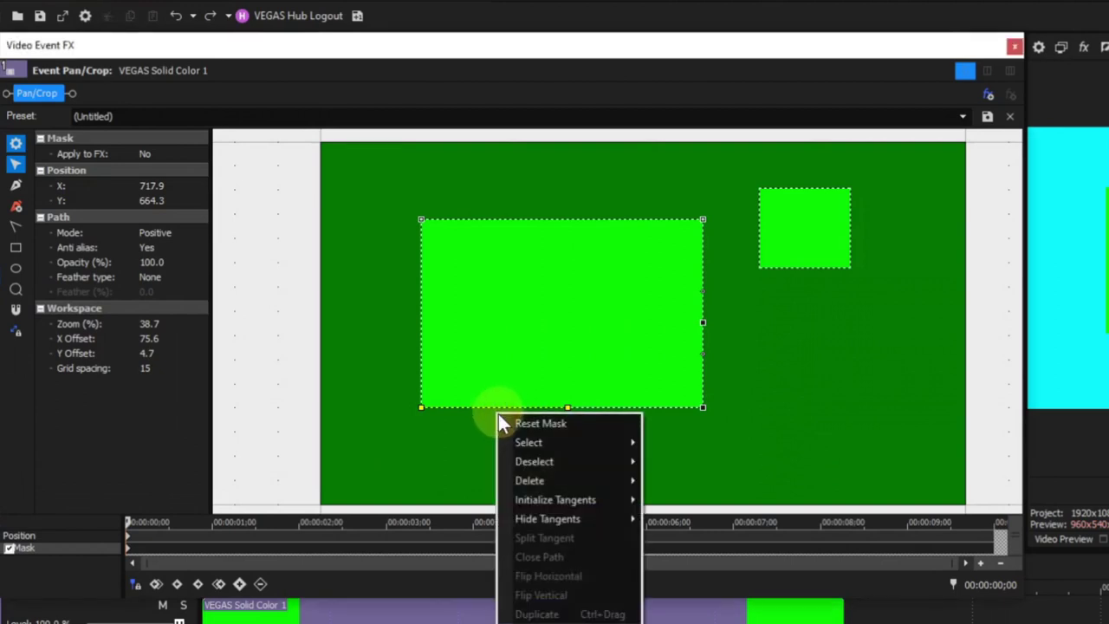
mouse_move(539, 498)
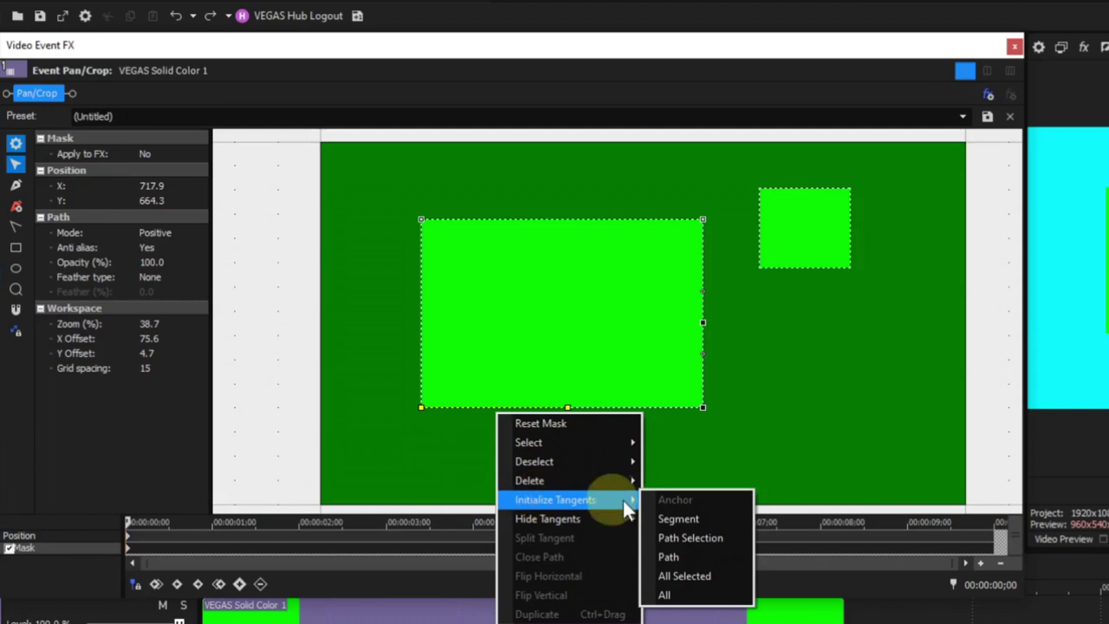
left_click(693, 519)
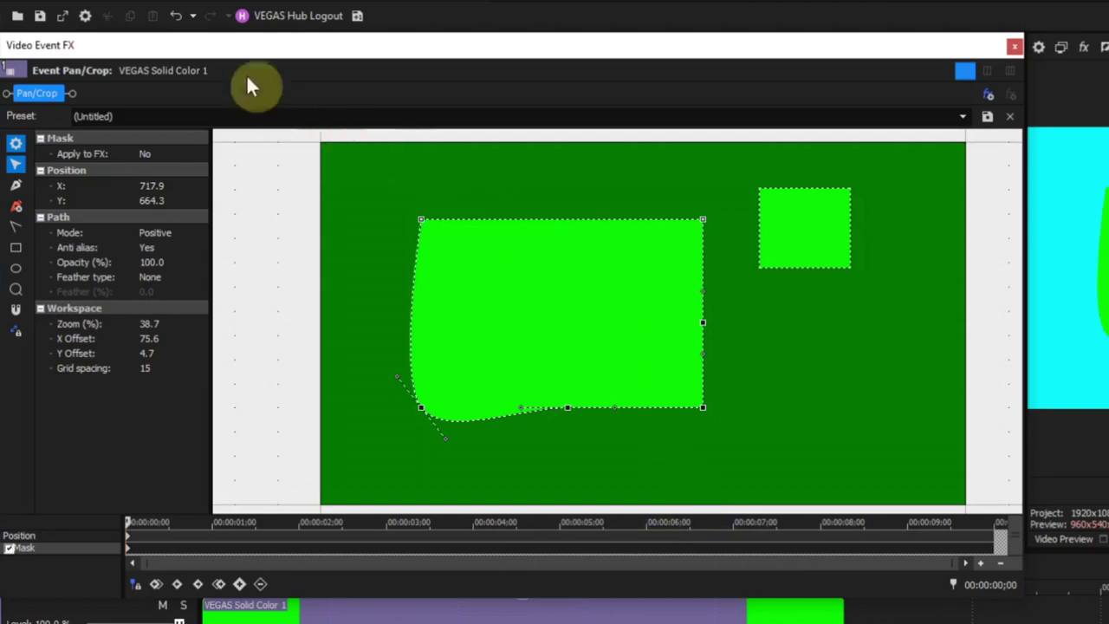
left_click(178, 17)
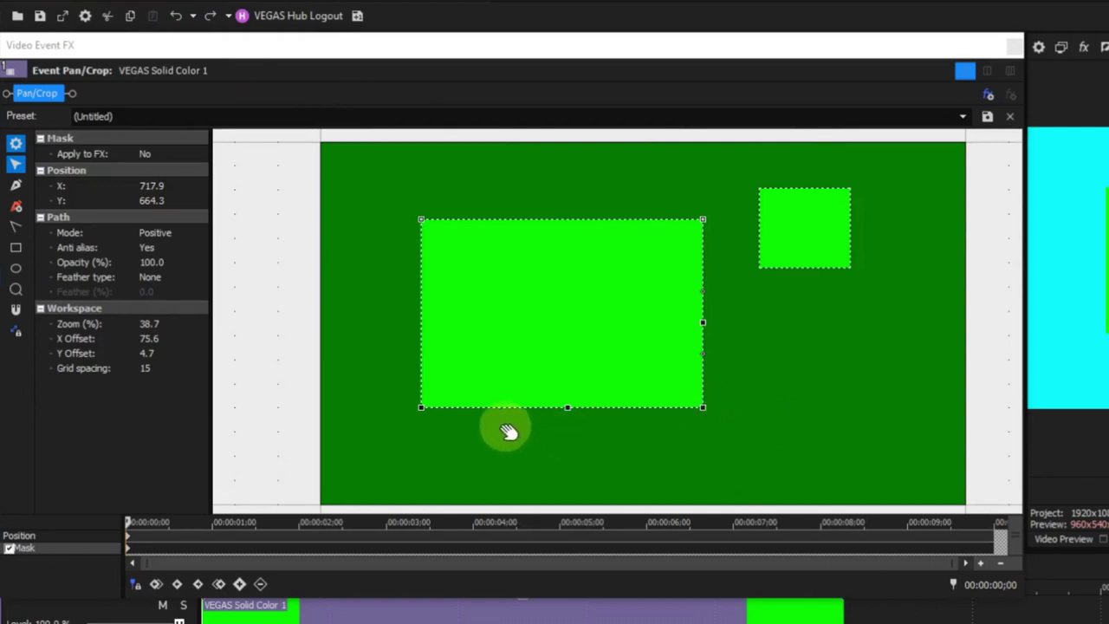
Initialize the tangents of the larger rectangle's selected anchors with the Path Selection option and undo the change.
right_click(495, 409)
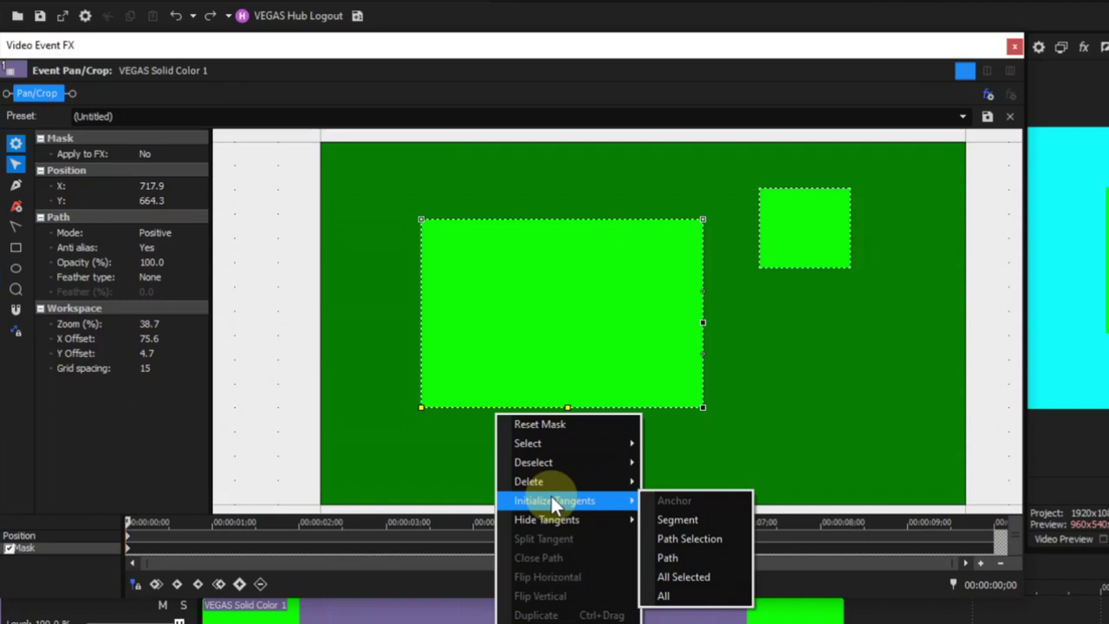
left_click(664, 543)
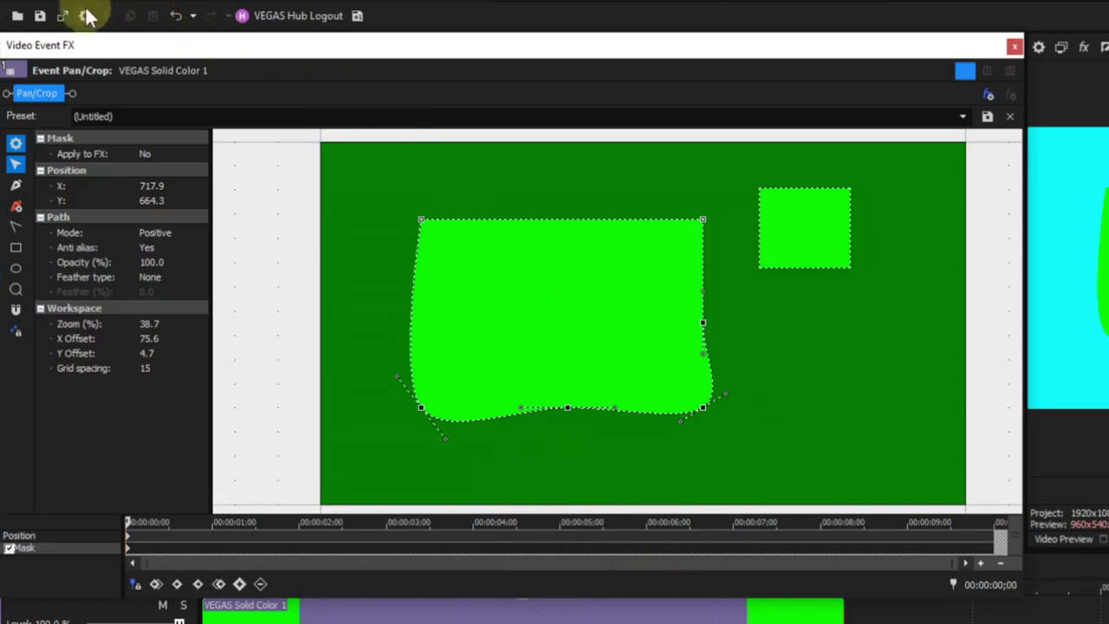
left_click(173, 15)
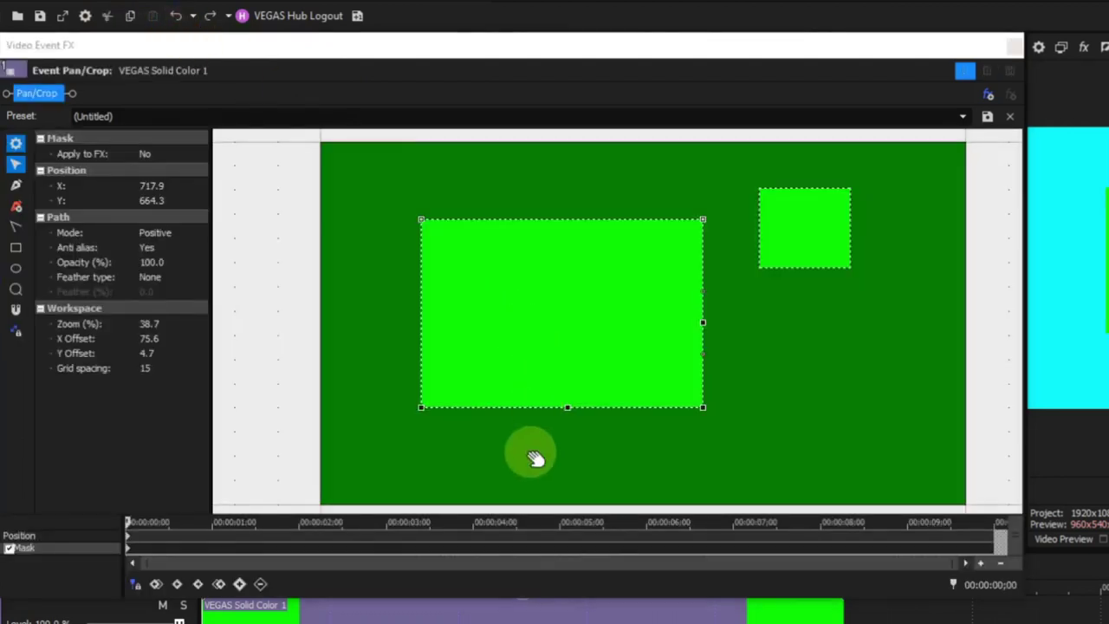
Initialize the tangents of the entire larger rectangle with the Path option and undo the change.
right_click(421, 318)
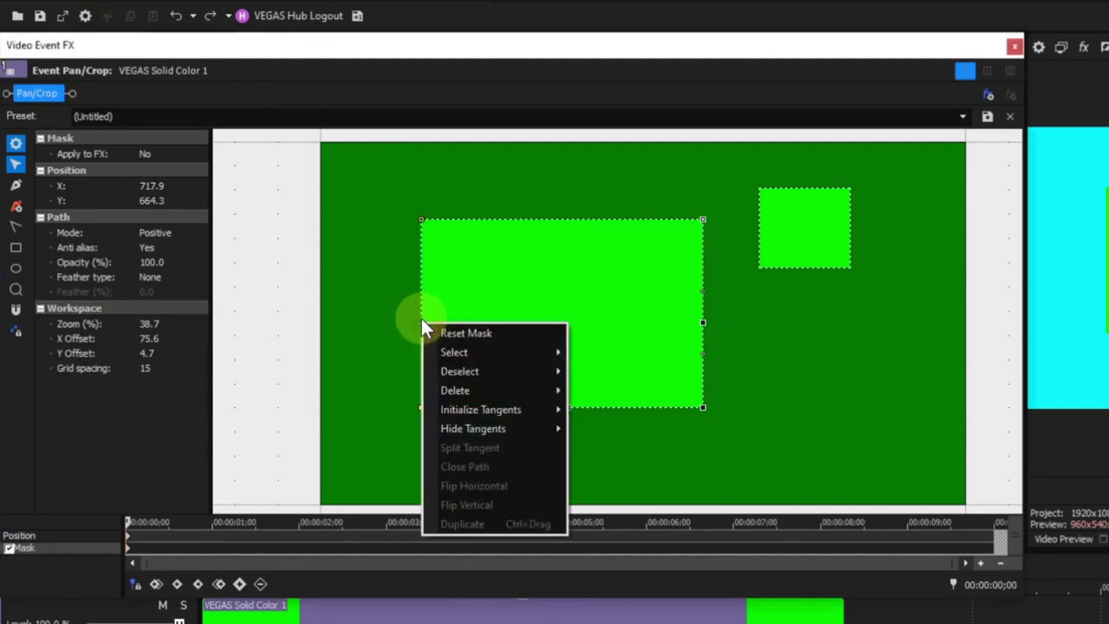
mouse_move(458, 403)
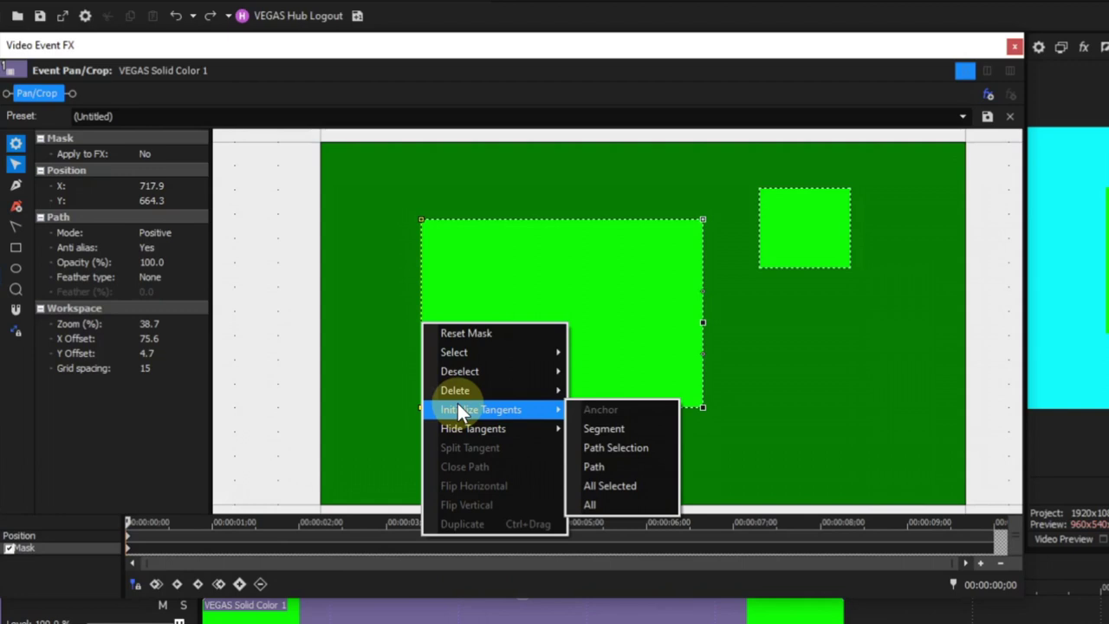
left_click(609, 466)
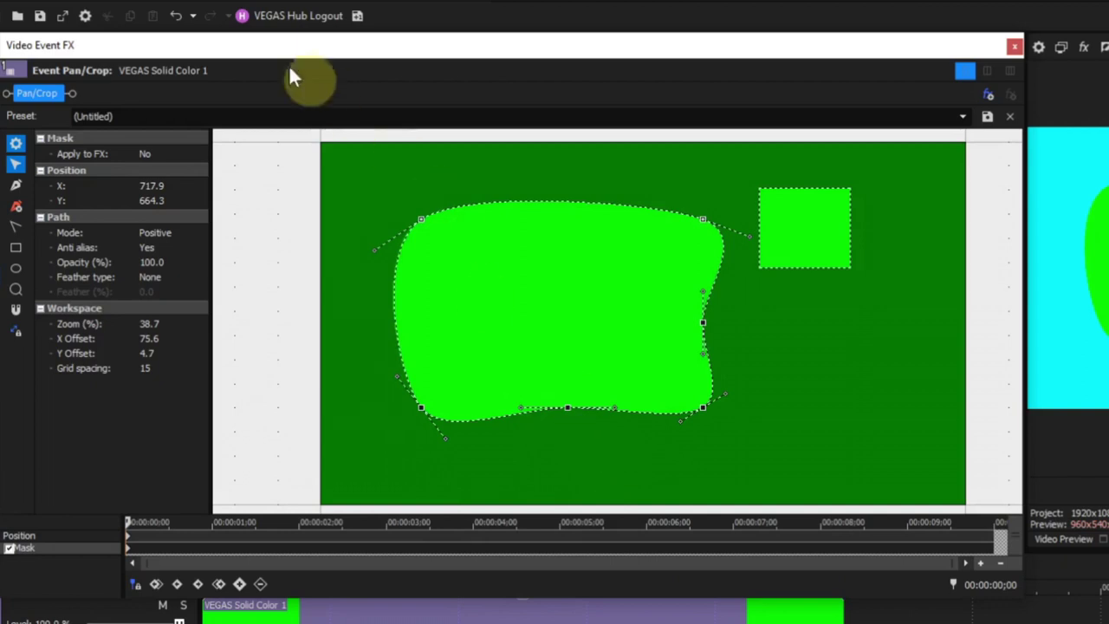
left_click(178, 16)
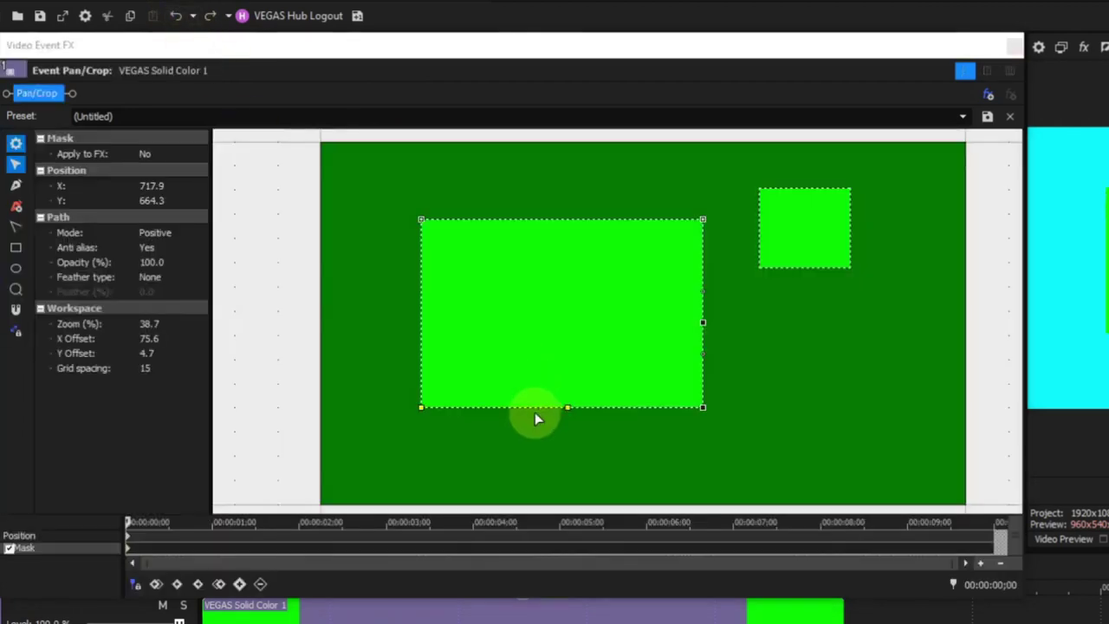
Initialize the tangents of all selected anchors with the All Selected option, invoked from an empty area of the mask workspace.
left_click(534, 414)
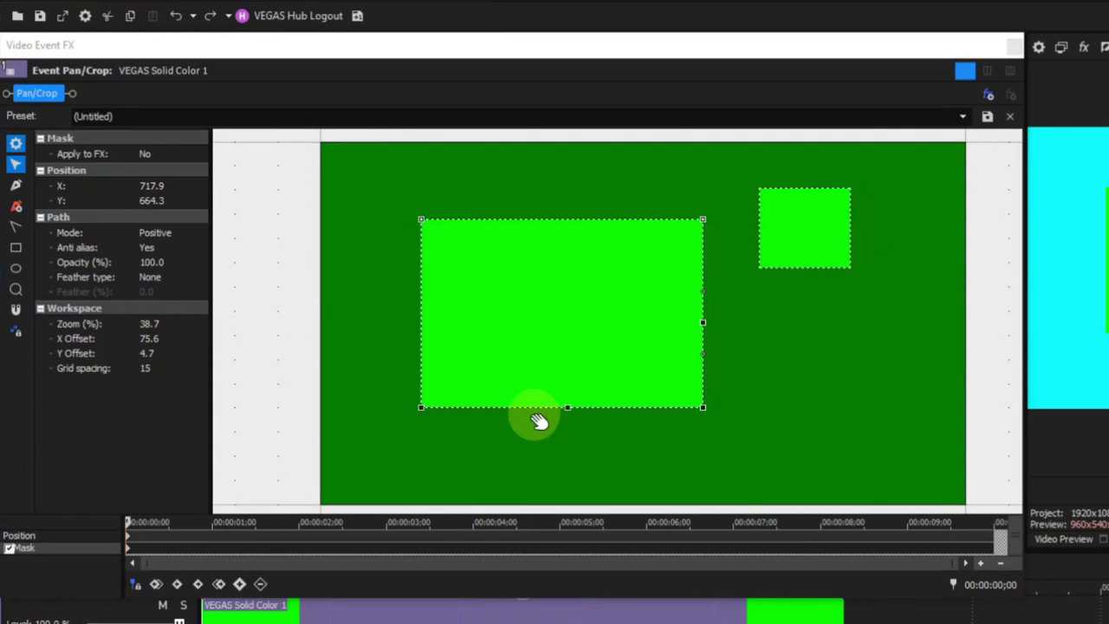
left_click(783, 389)
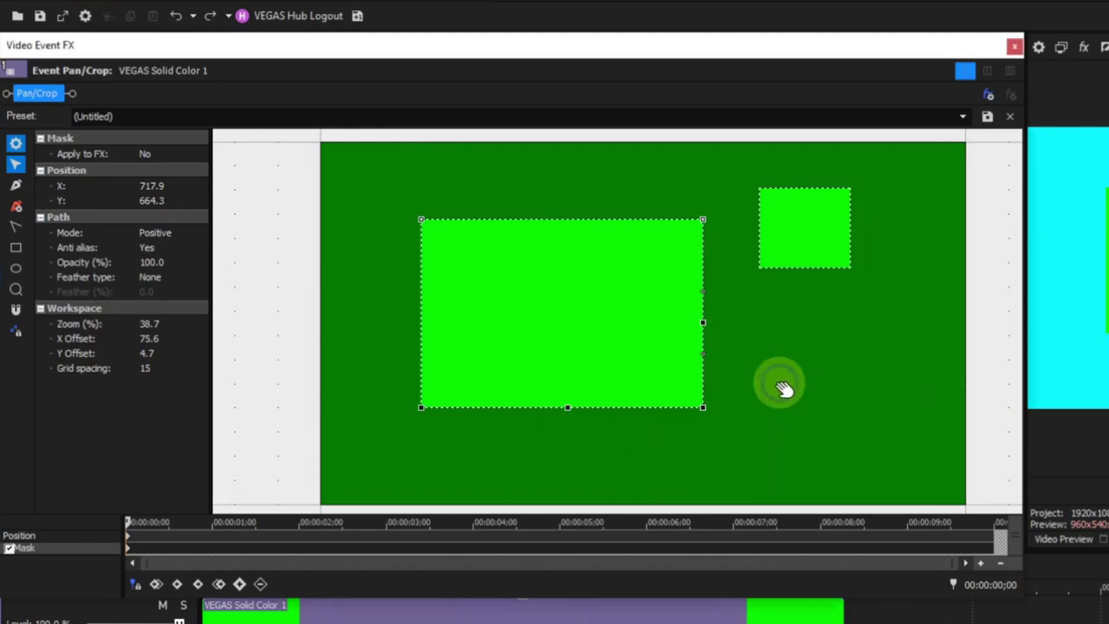
right_click(782, 390)
left_click(856, 475)
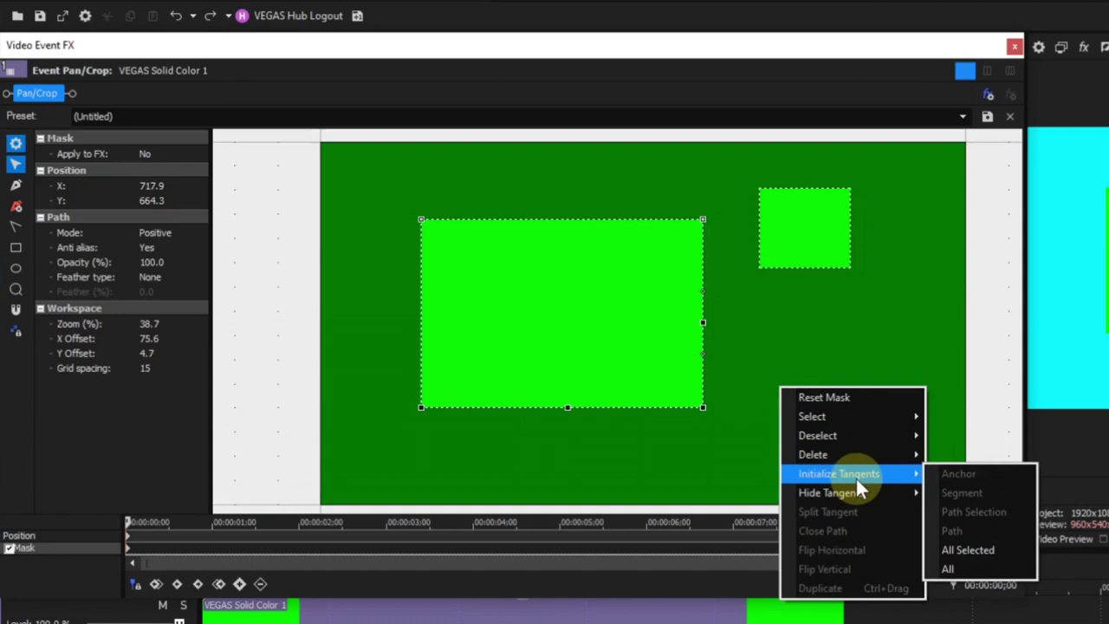
left_click(975, 549)
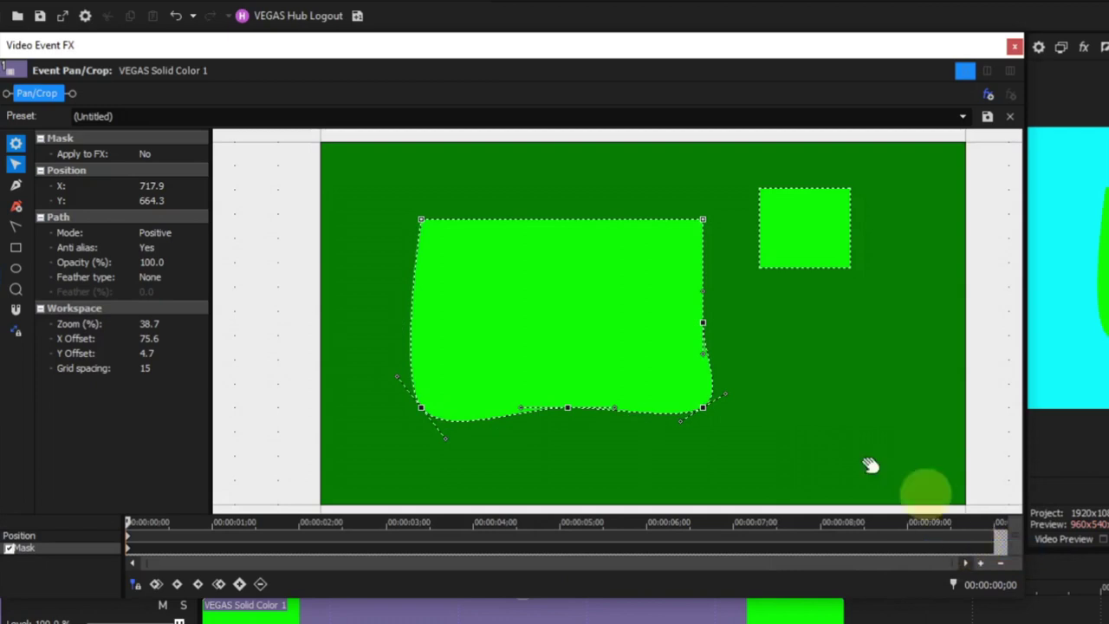
Undo the last tangent initialization, and initialize the bottom-edge anchors of the smaller and larger rectangles with All Selected, undoing that as well.
left_click(177, 16)
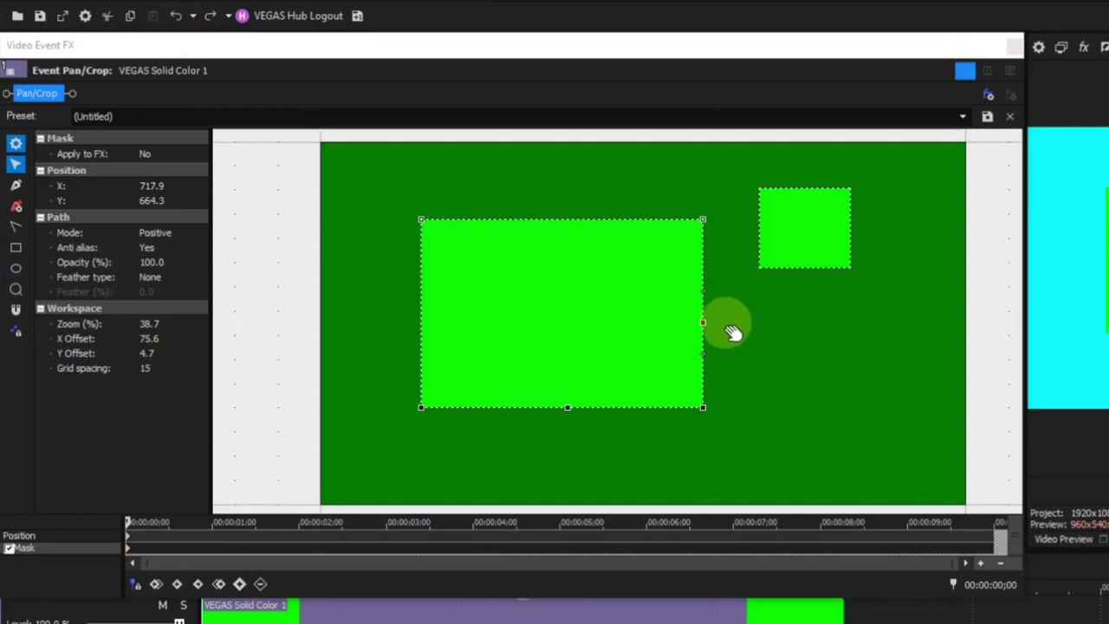
left_click(805, 265)
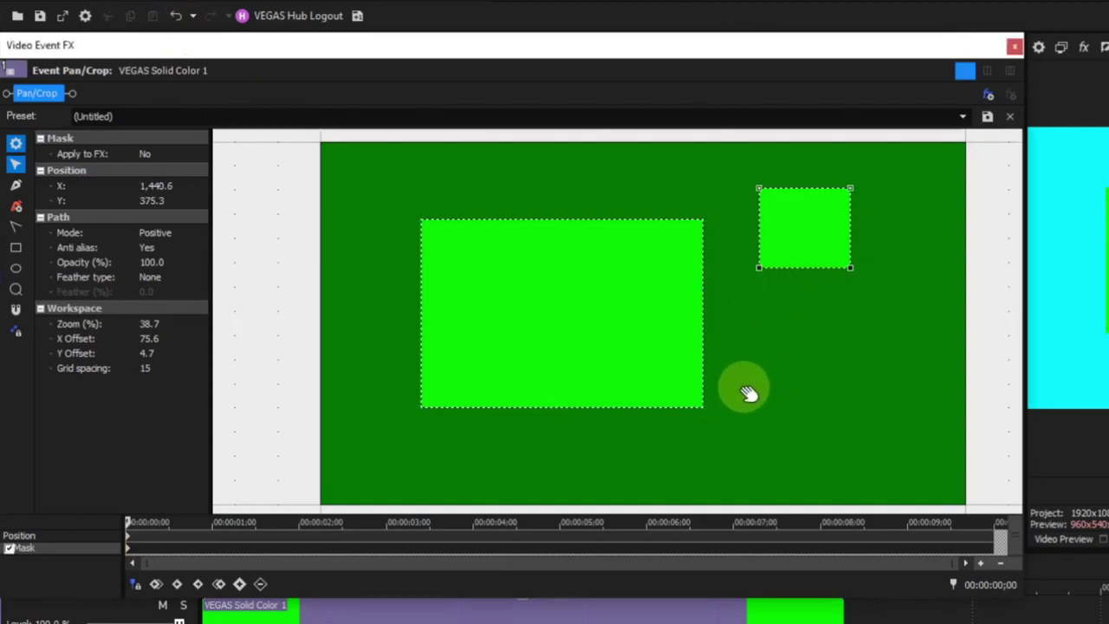
left_click(633, 407)
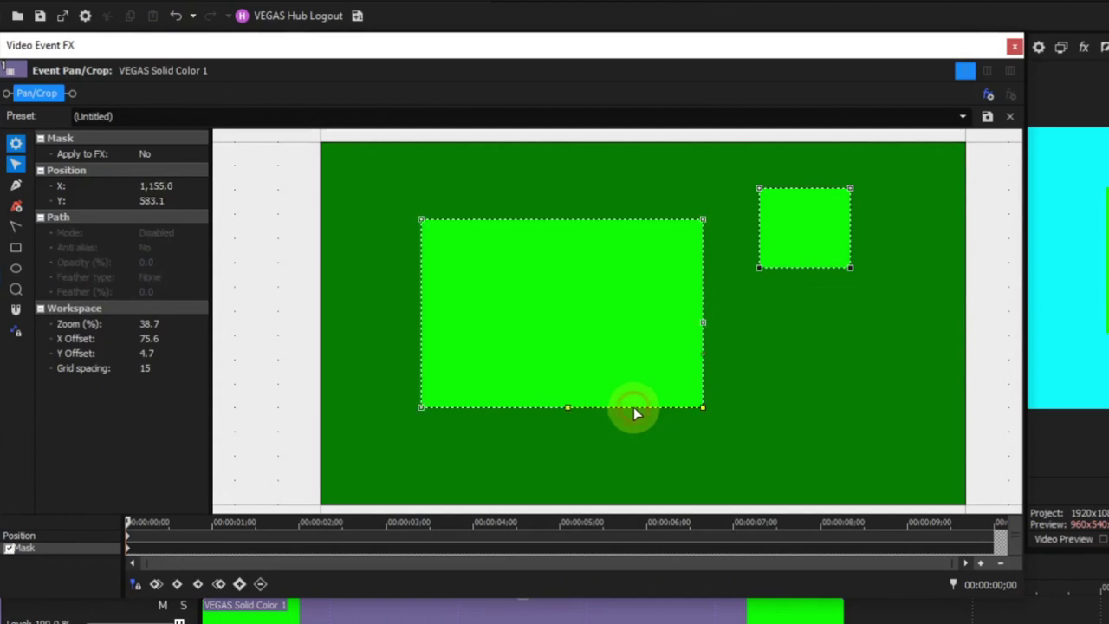
right_click(802, 332)
mouse_move(912, 425)
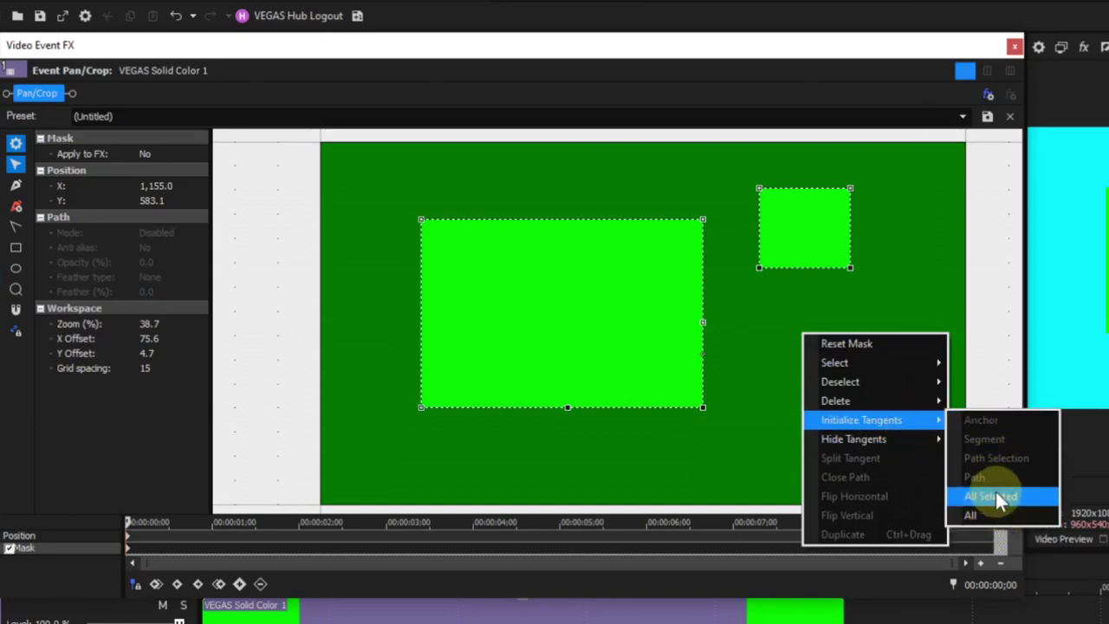
left_click(995, 495)
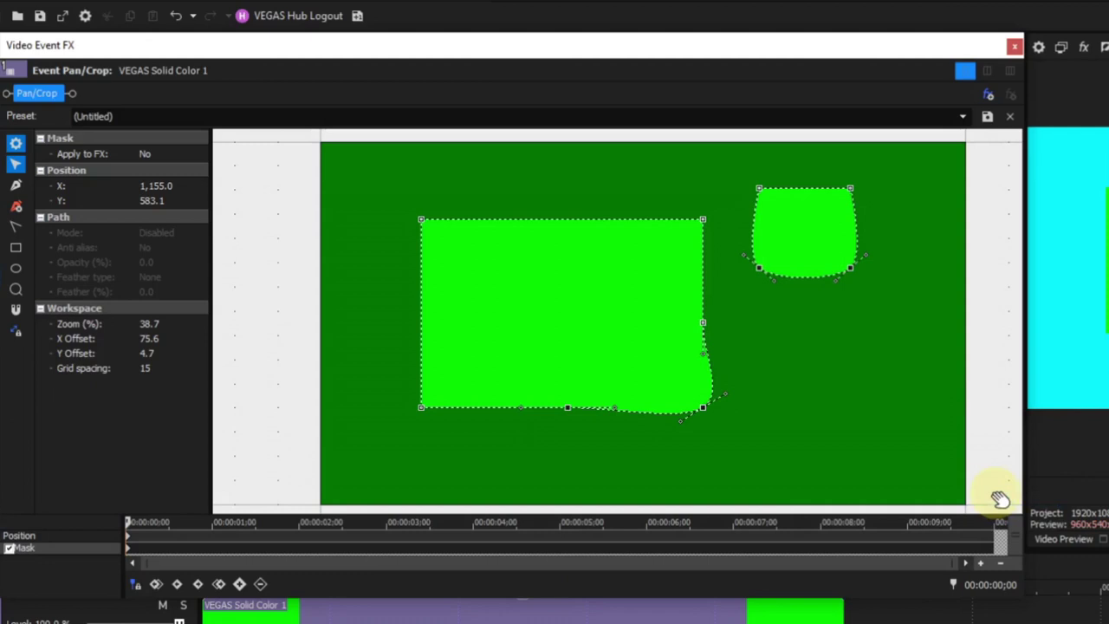
left_click(176, 15)
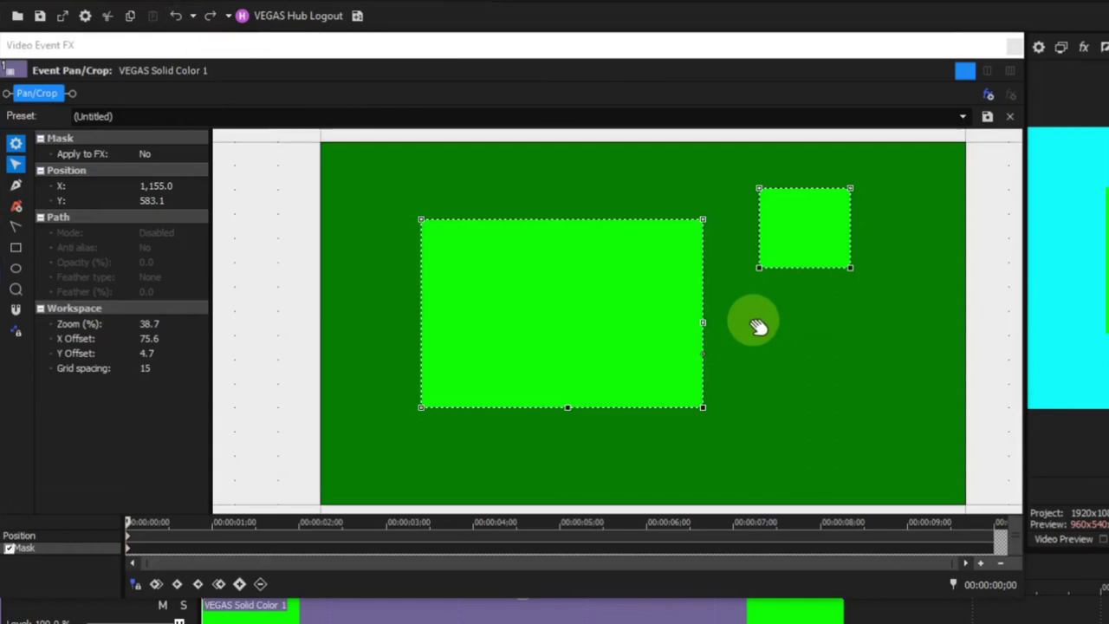
Initialize the tangents of every anchor in the mask with the All option, invoked with nothing selected, and undo the change.
right_click(772, 323)
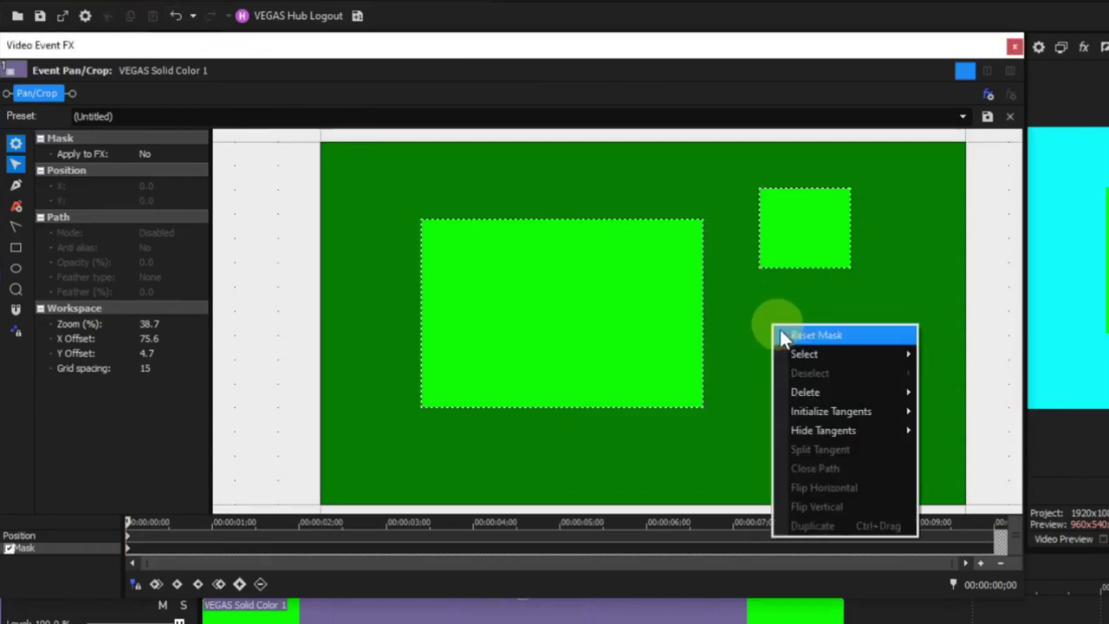
mouse_move(851, 413)
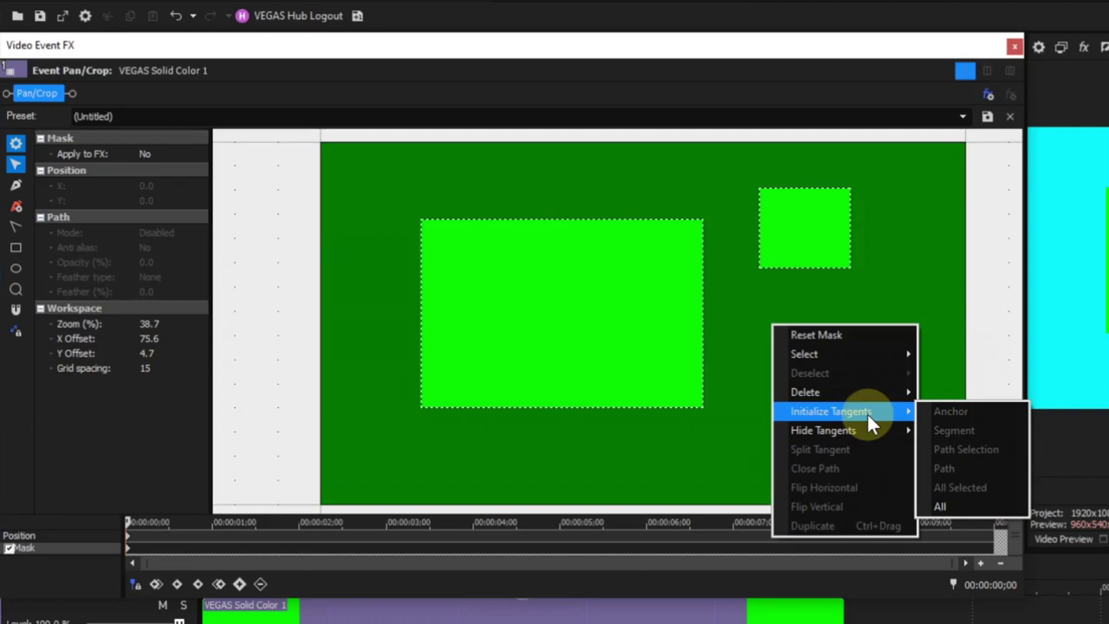
left_click(946, 507)
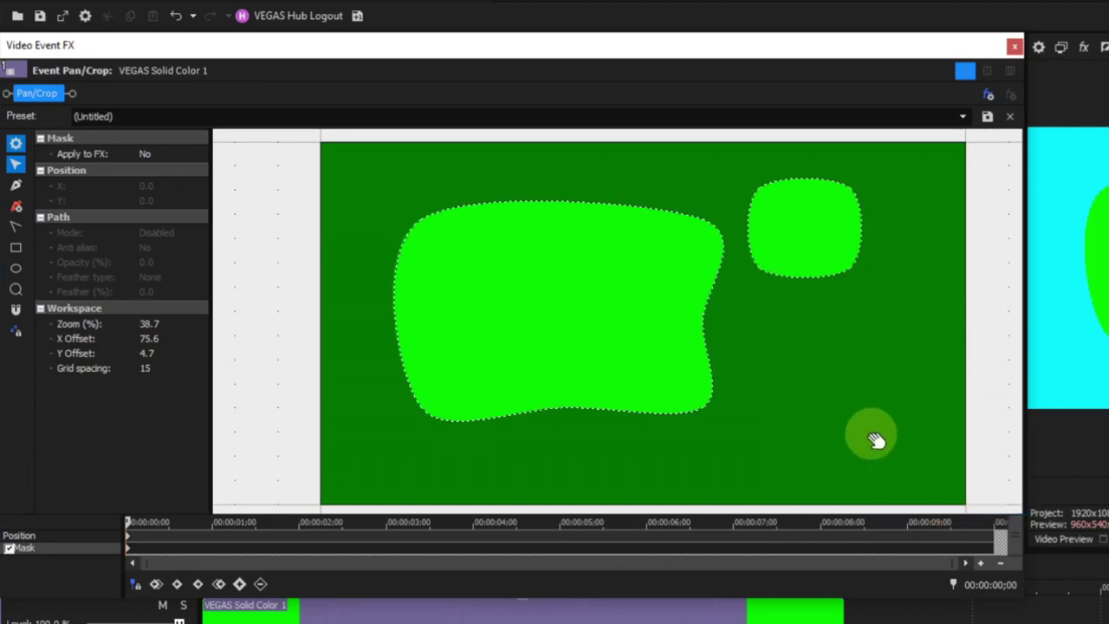
left_click(175, 17)
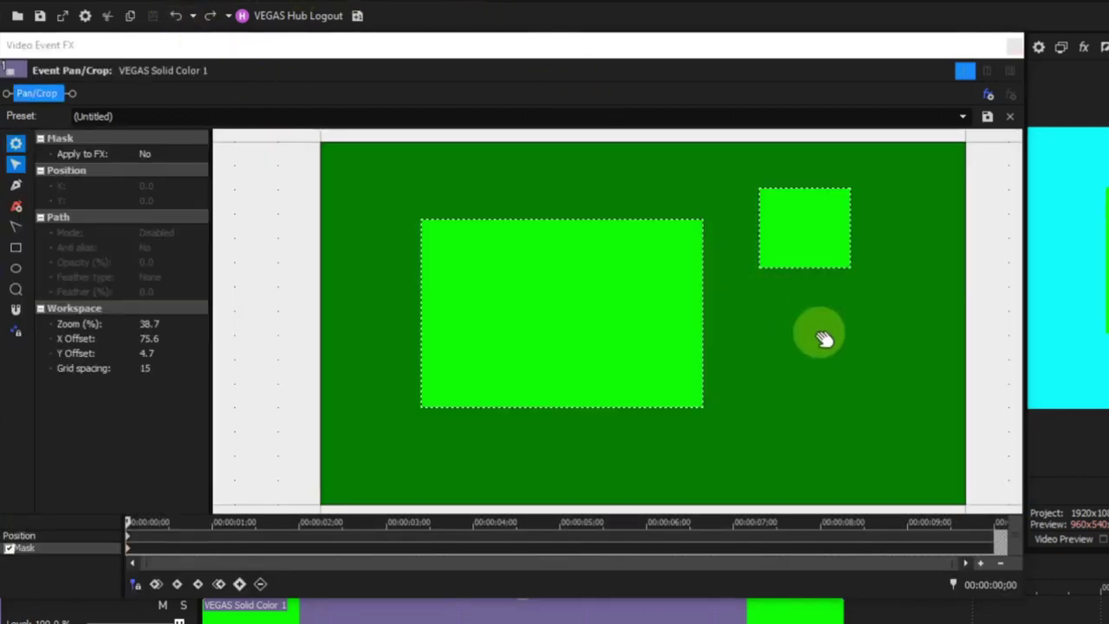
Initialize the tangents of the larger rectangle's lower-right corner with the Anchor option.
left_click(641, 408)
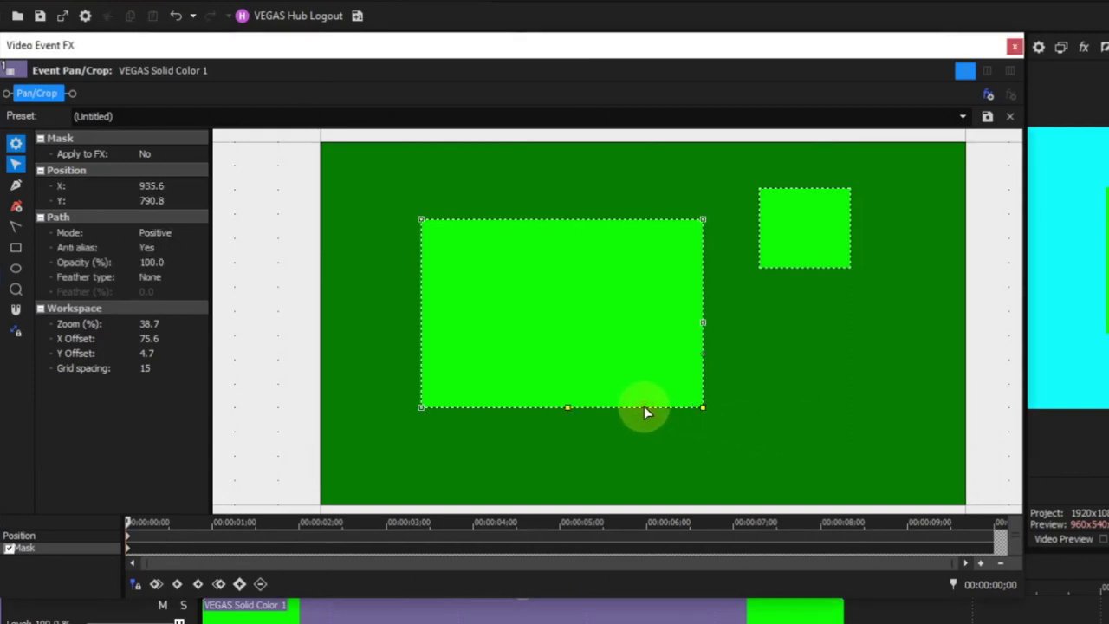
right_click(704, 408)
mouse_move(750, 463)
mouse_move(766, 499)
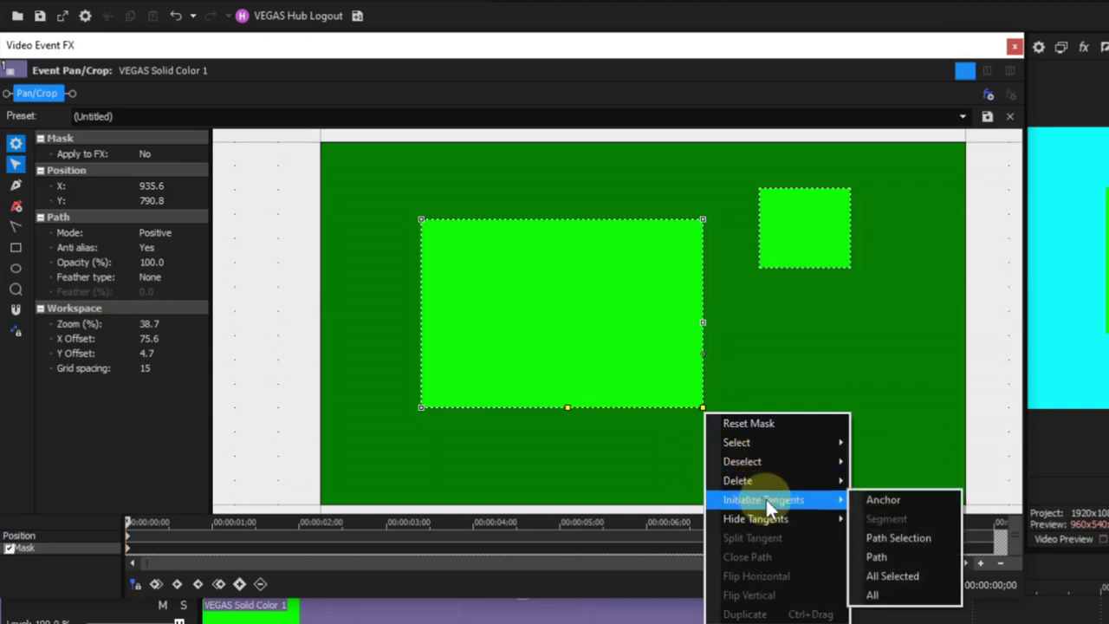
left_click(880, 501)
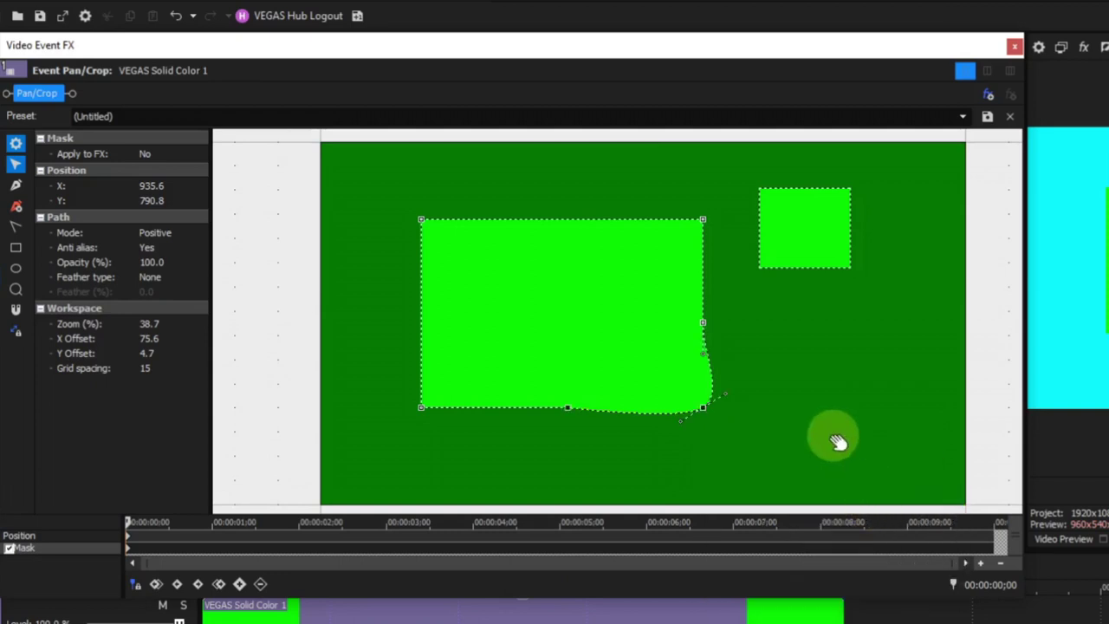
Hide the tangents of the larger rectangle's lower-right corner with the Anchor option.
left_click(702, 409)
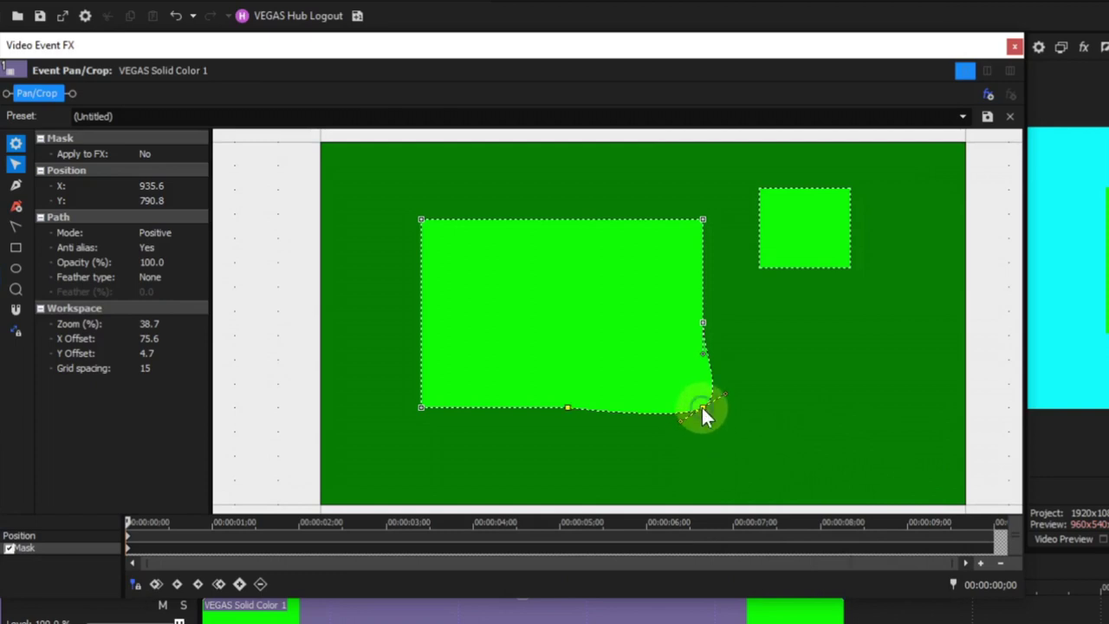
right_click(702, 407)
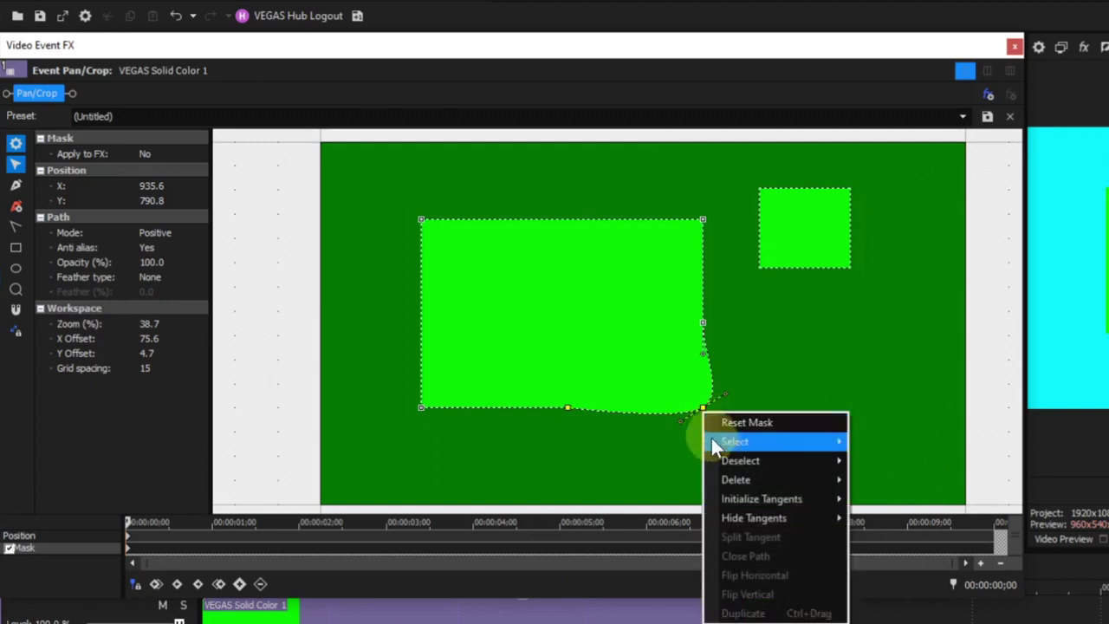
mouse_move(751, 515)
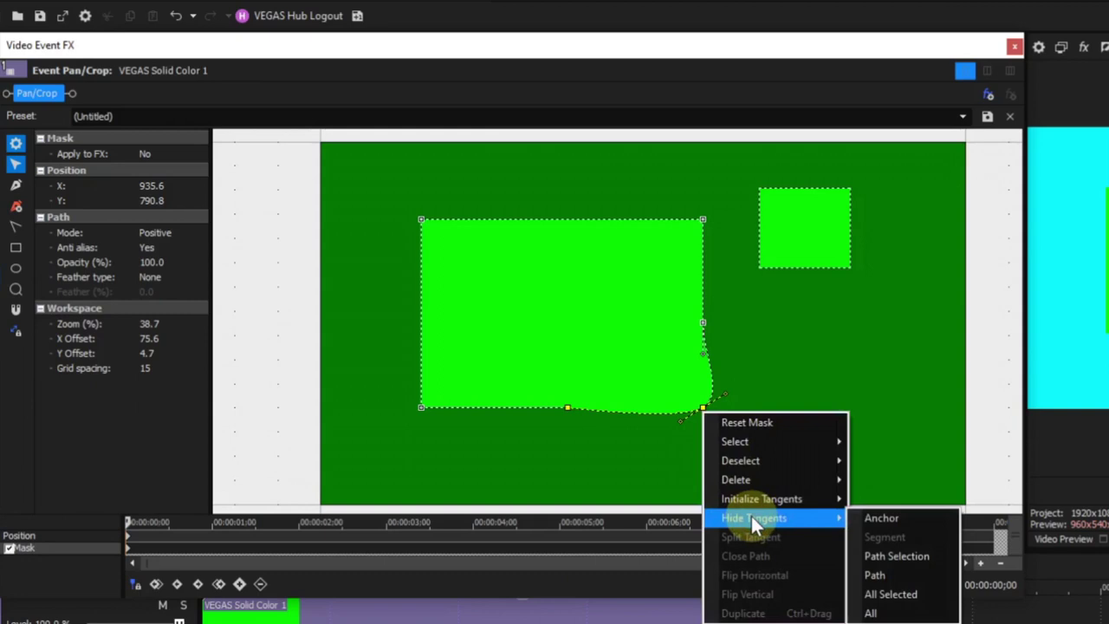
left_click(855, 518)
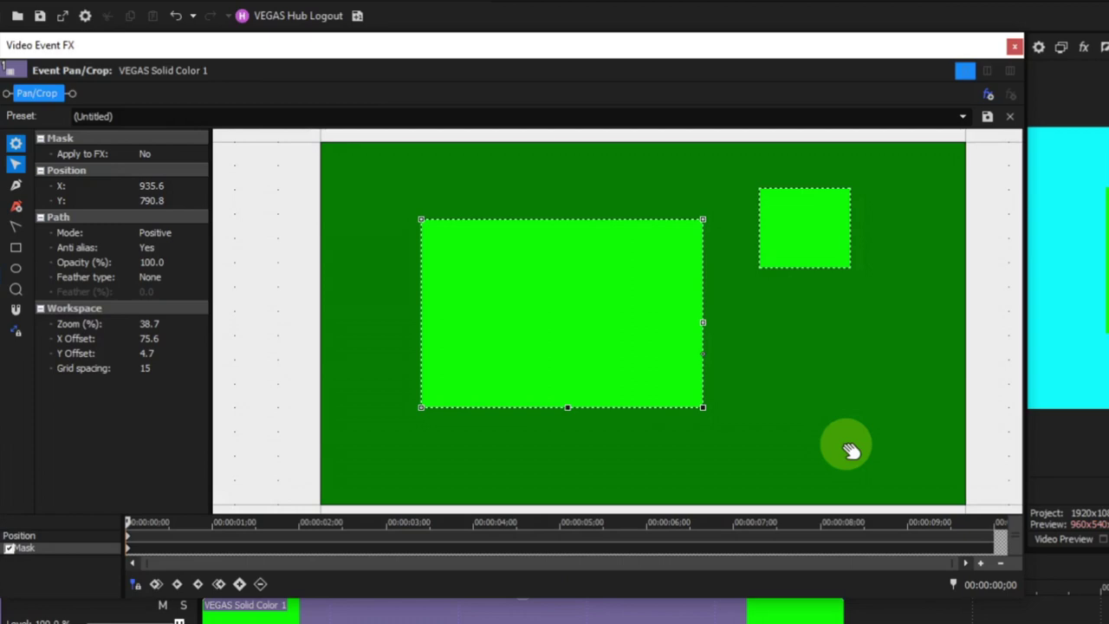
Initialize the tangents of the larger rectangle's lower-right corner again with the Anchor option.
right_click(702, 409)
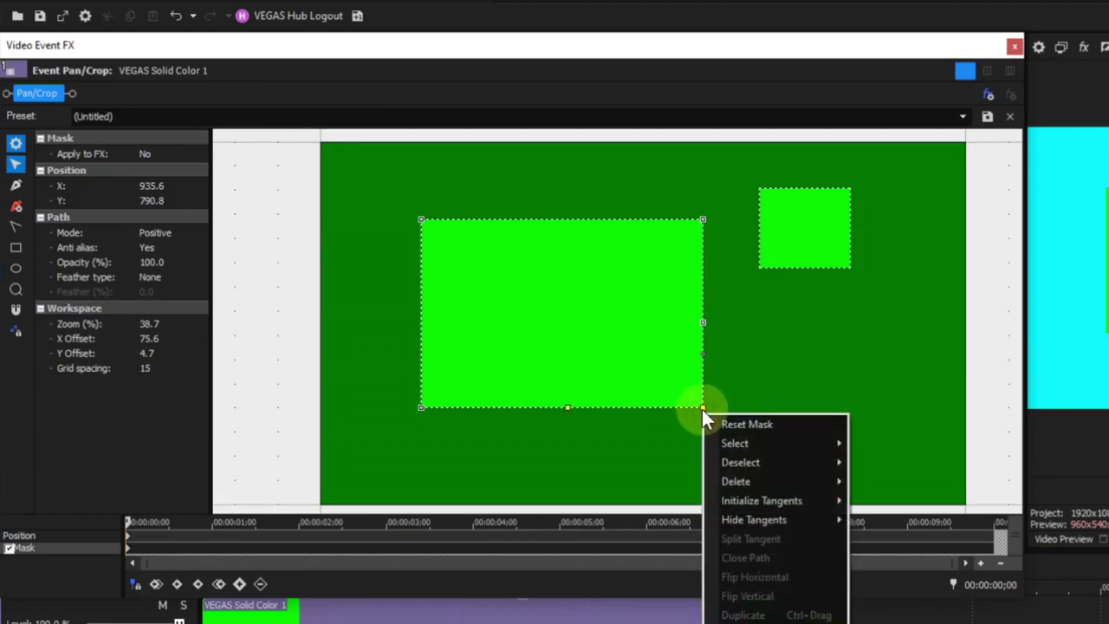
mouse_move(760, 497)
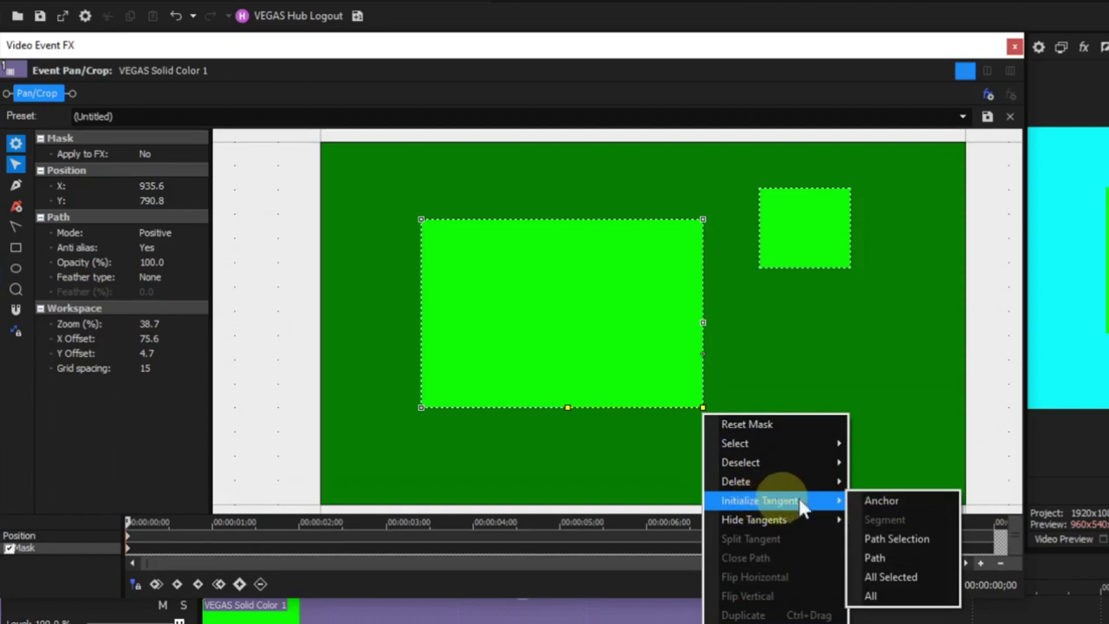
left_click(889, 500)
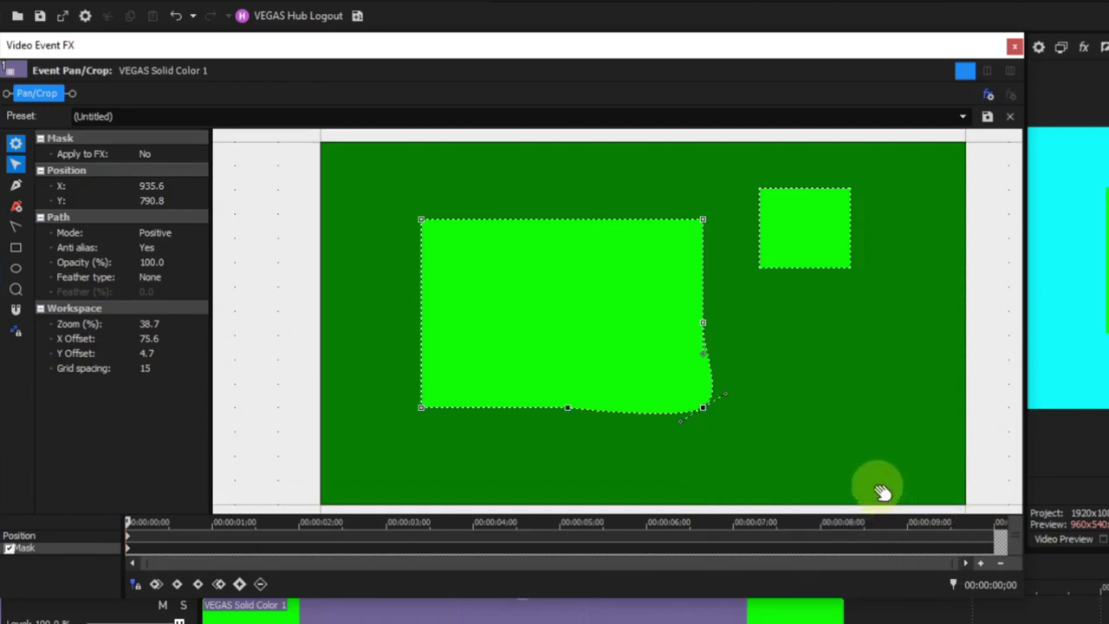
Split the lower-right corner's tangent and reshape its two sides separately, pulling one handle outward and the other up inside the shape.
right_click(726, 397)
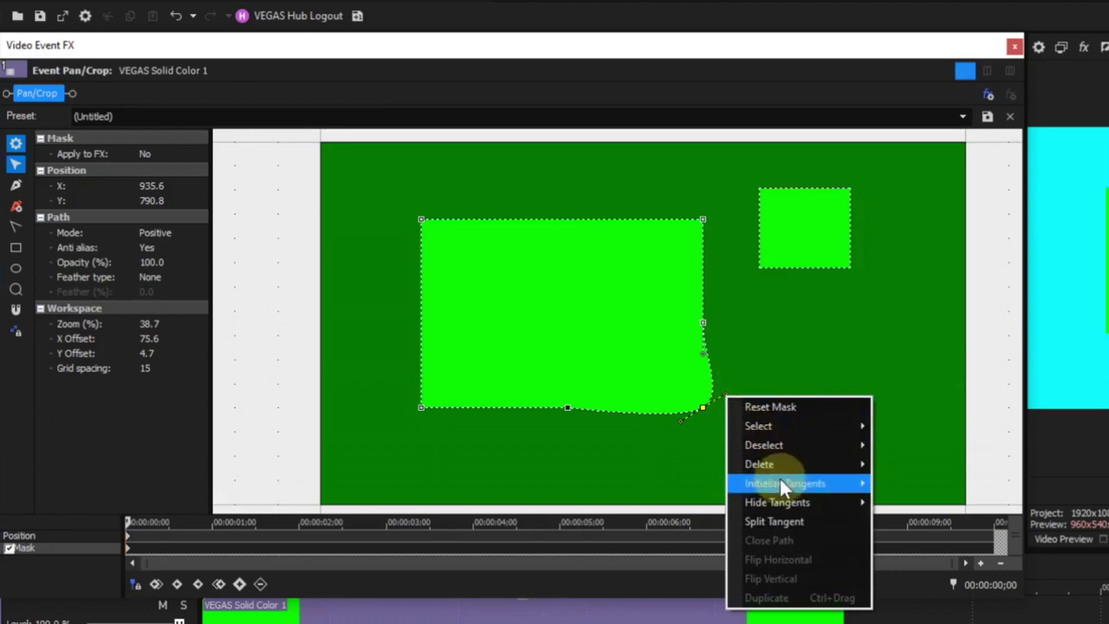
left_click(777, 523)
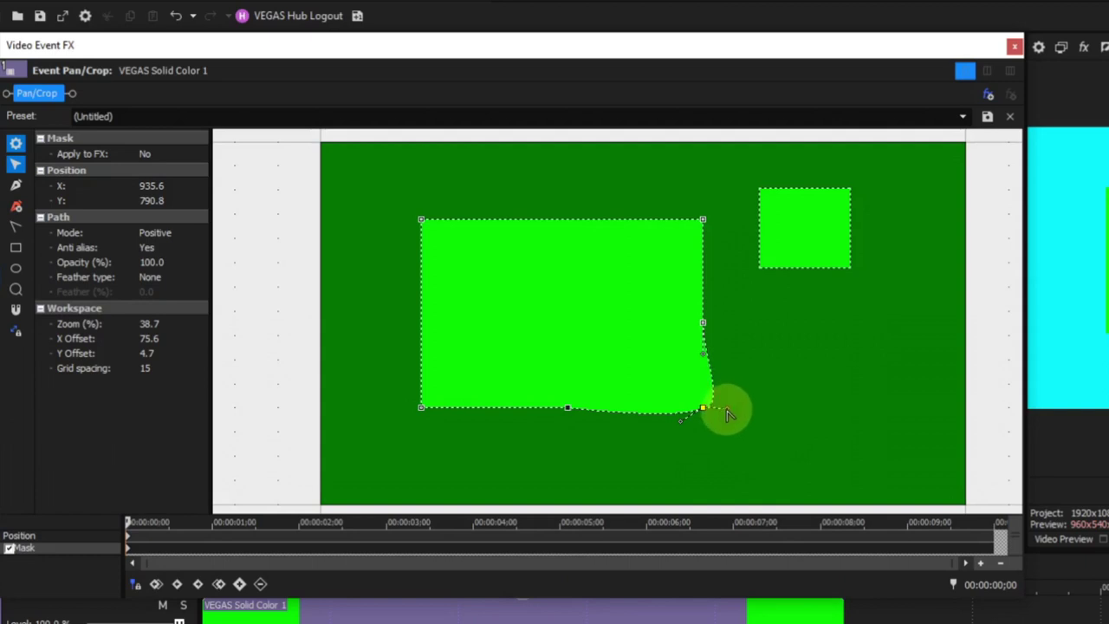
left_click_drag(728, 396, 817, 401)
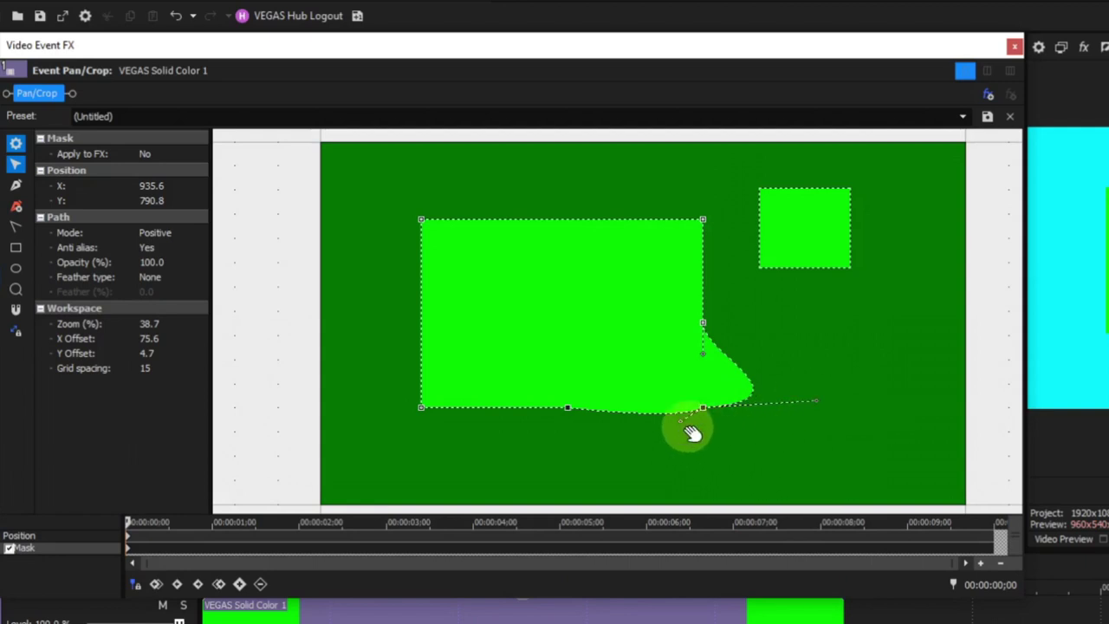
left_click_drag(683, 426, 633, 327)
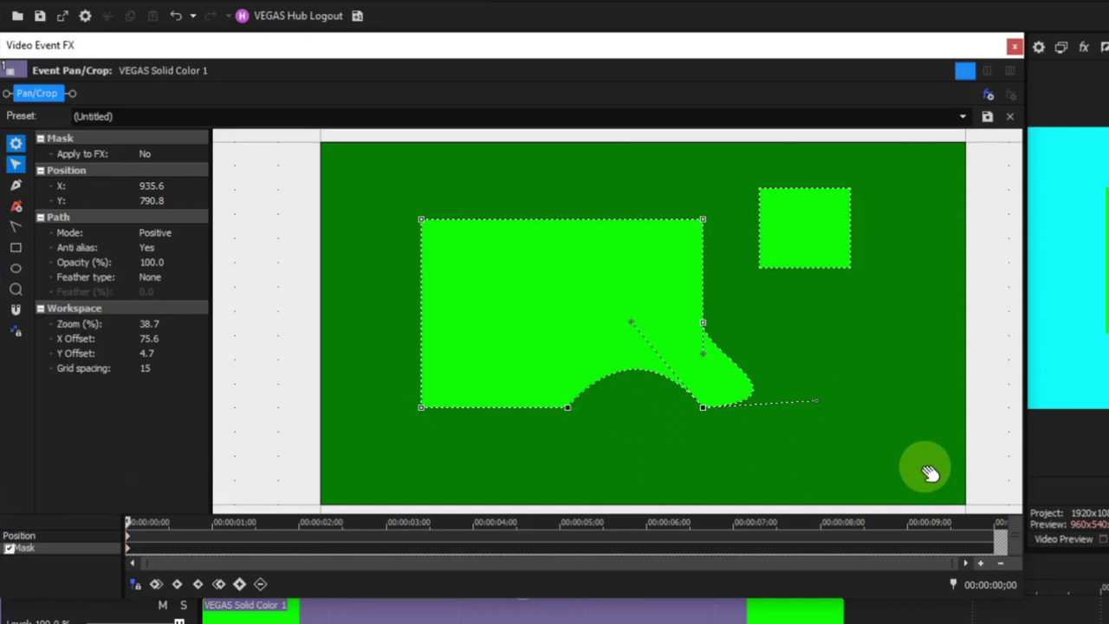
Lock the split tangent of the larger rectangle's lower-right corner.
left_click(820, 404)
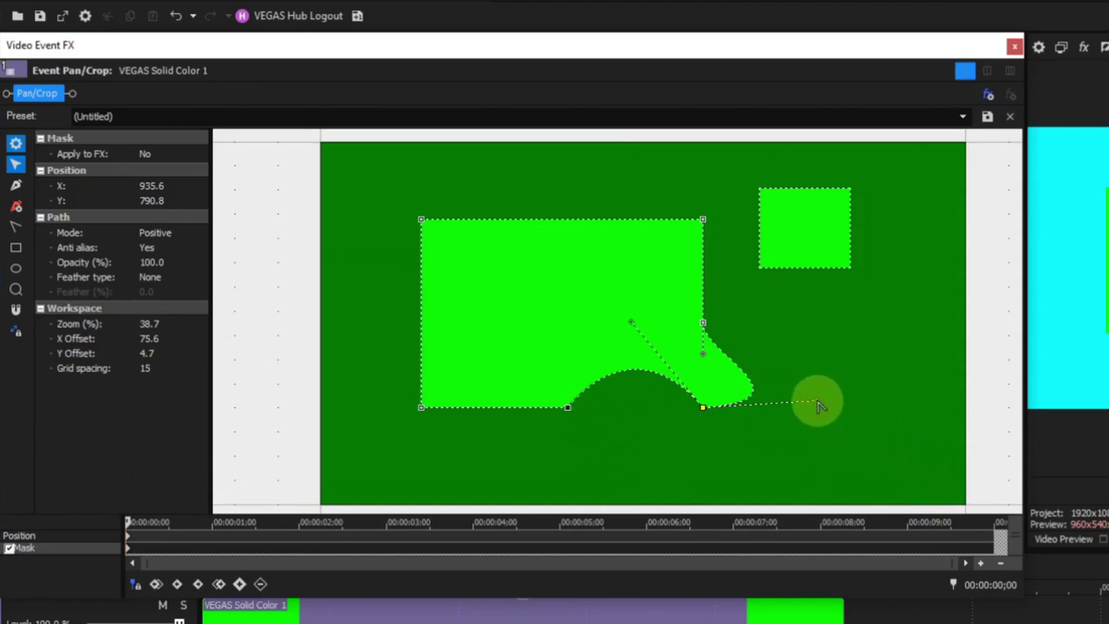
right_click(820, 406)
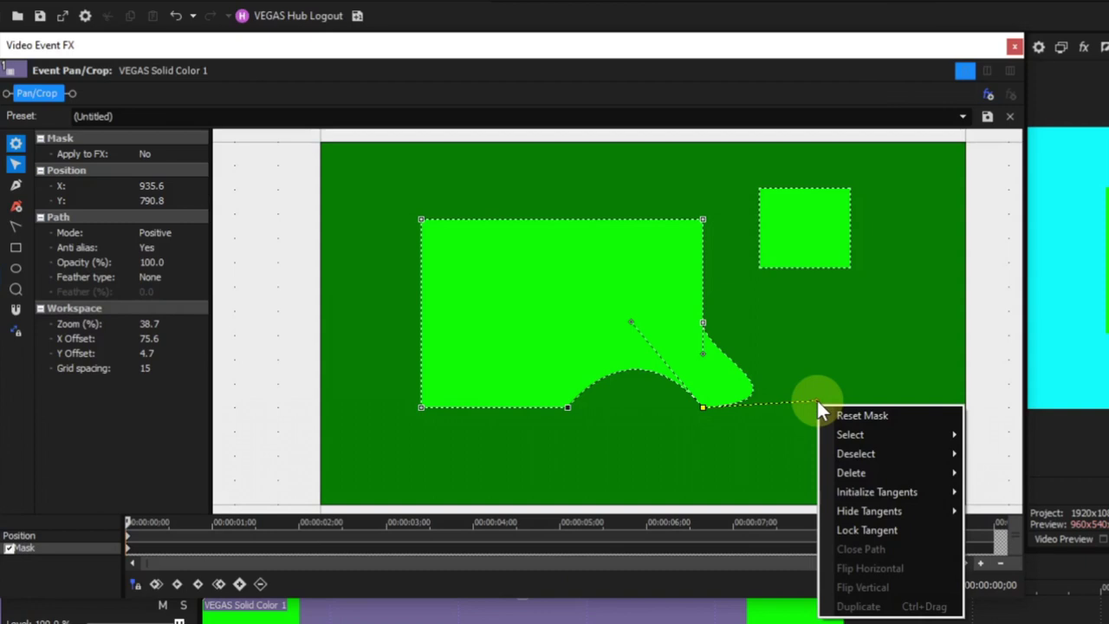
left_click(867, 528)
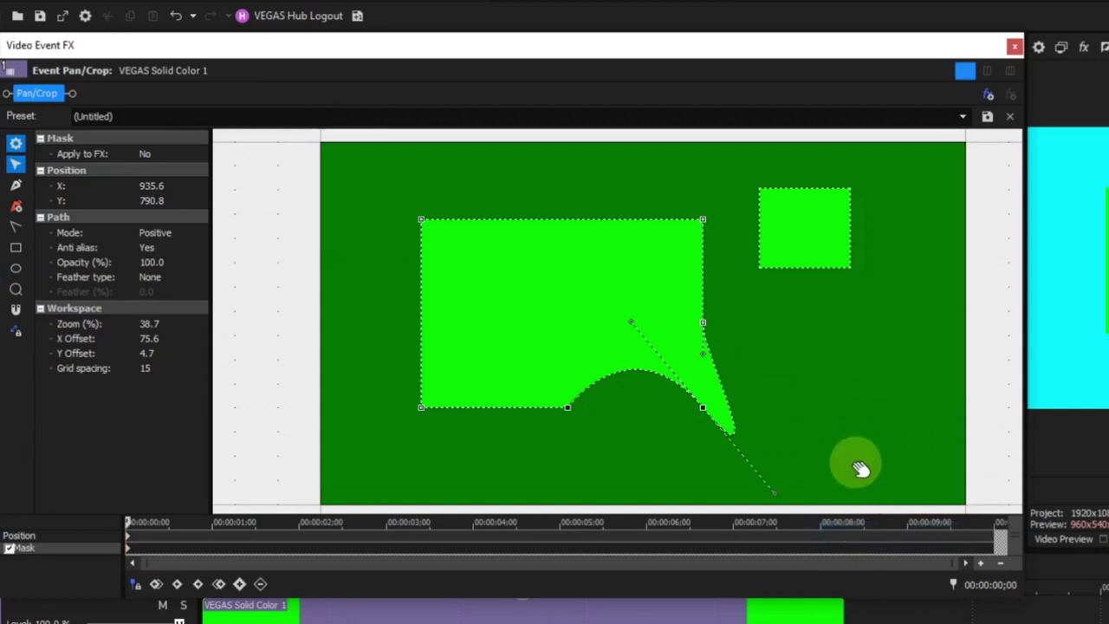
right_click(779, 499)
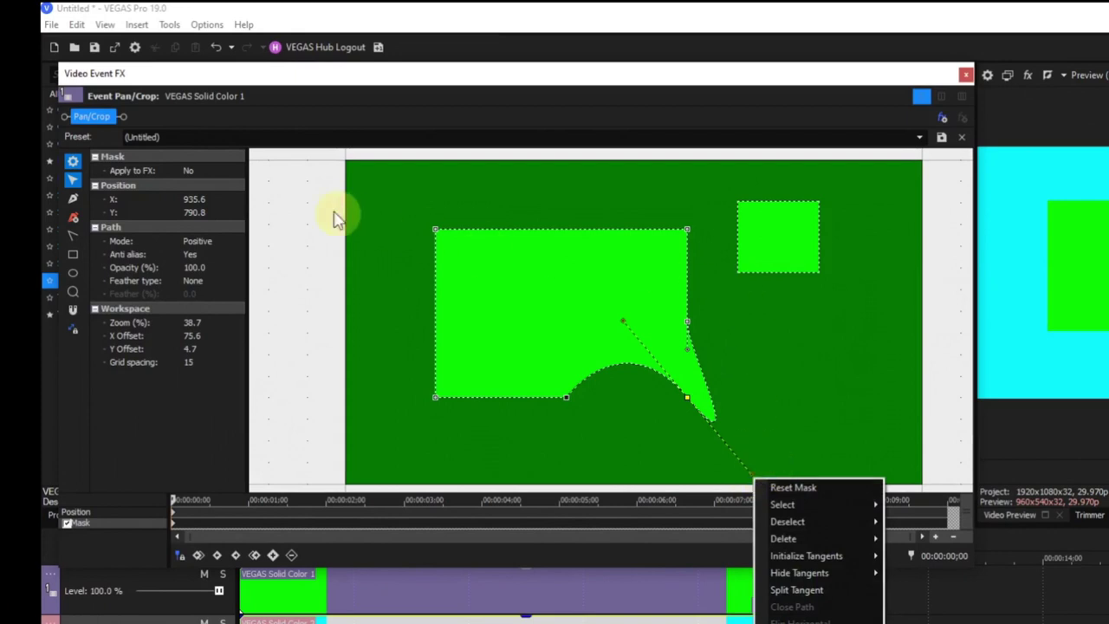
Draw an open mask path of five anchor points below the smaller rectangle with the anchor creation tool.
left_click(73, 198)
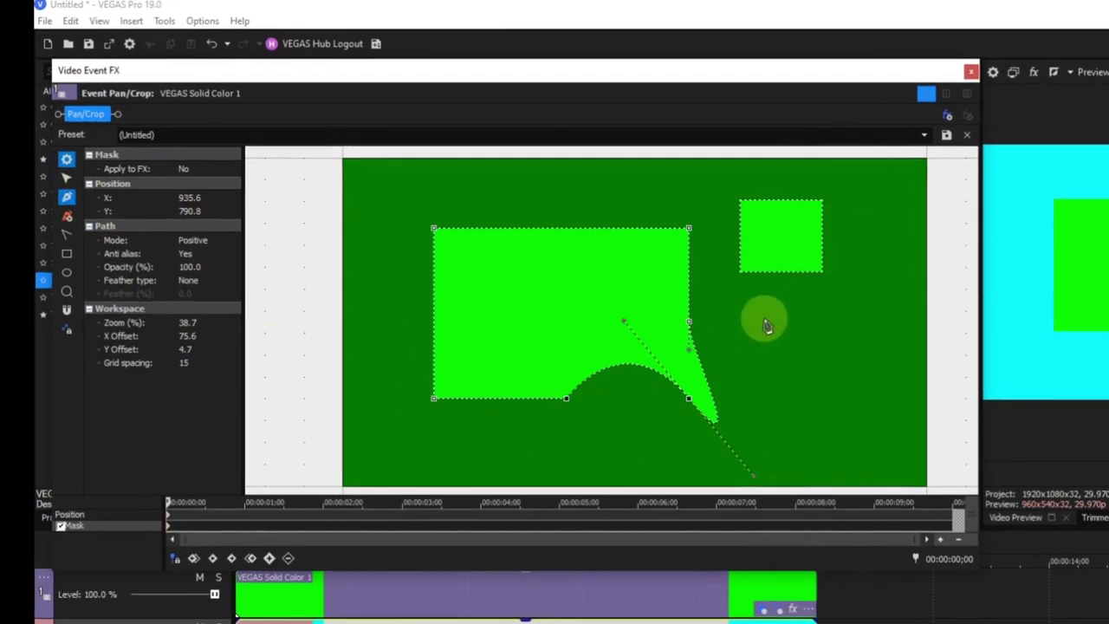
left_click(764, 319)
left_click(810, 319)
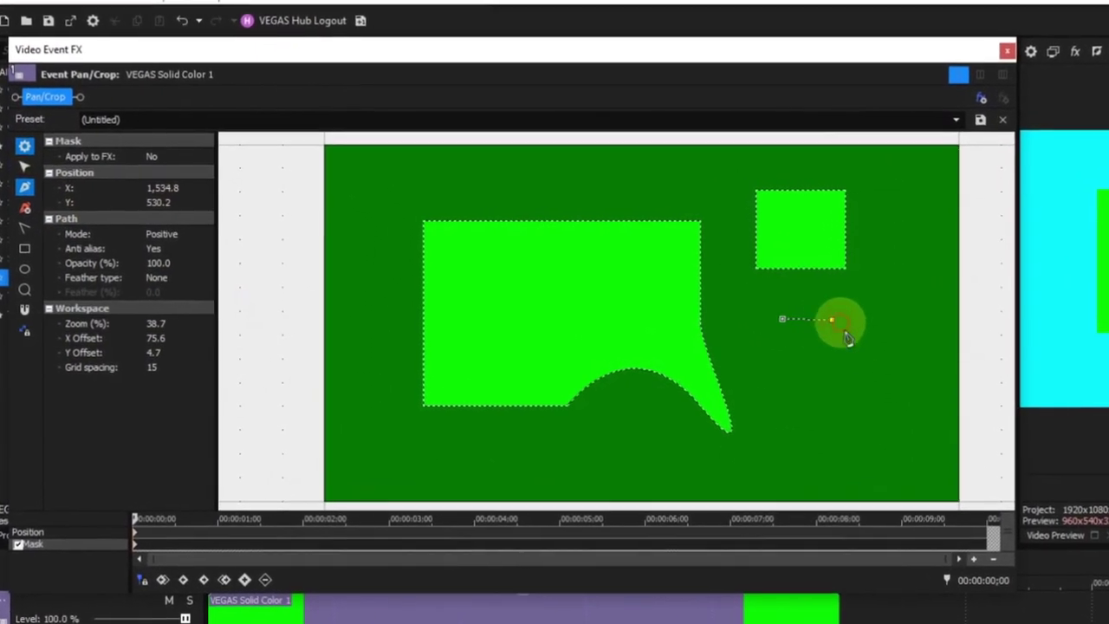
left_click(864, 361)
left_click(856, 418)
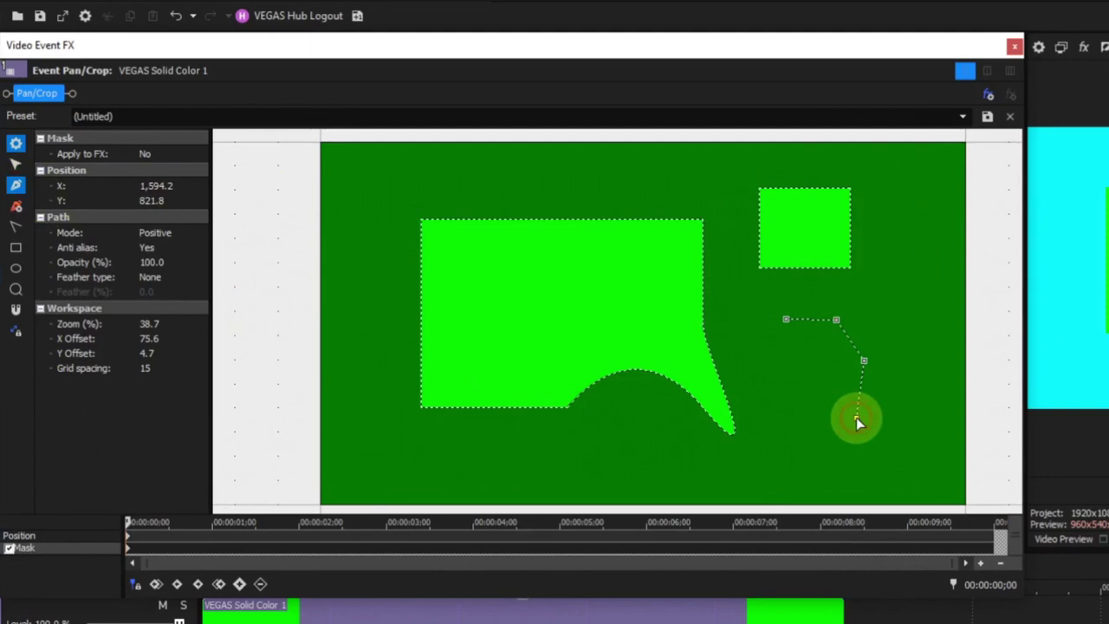
left_click(786, 418)
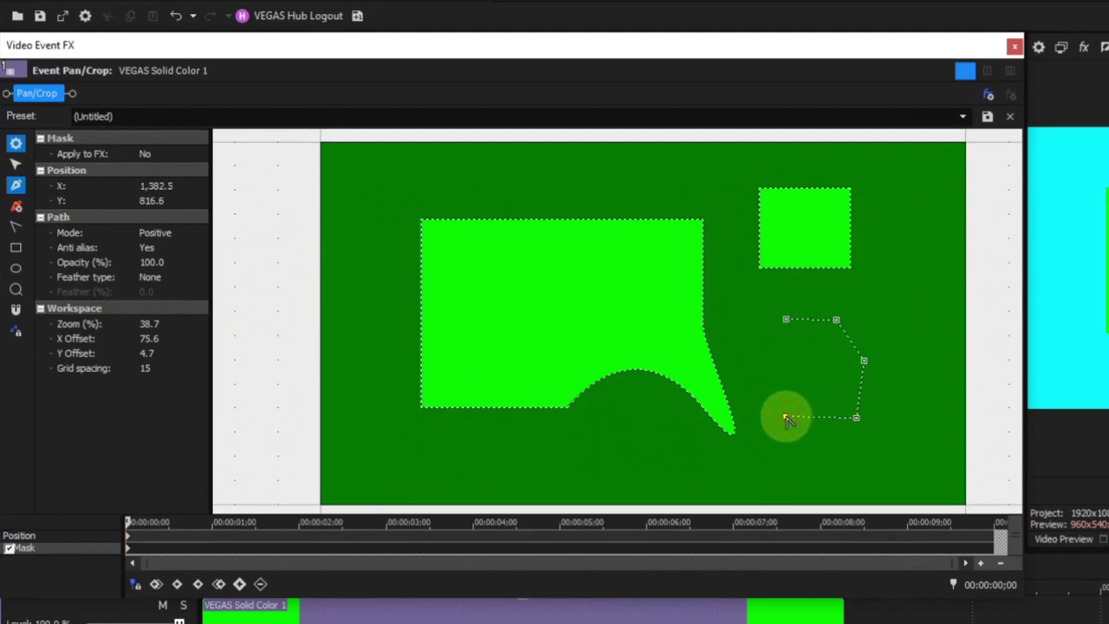
Switch to the normal edit tool and close the open five-point path with the Close Path command.
left_click(16, 163)
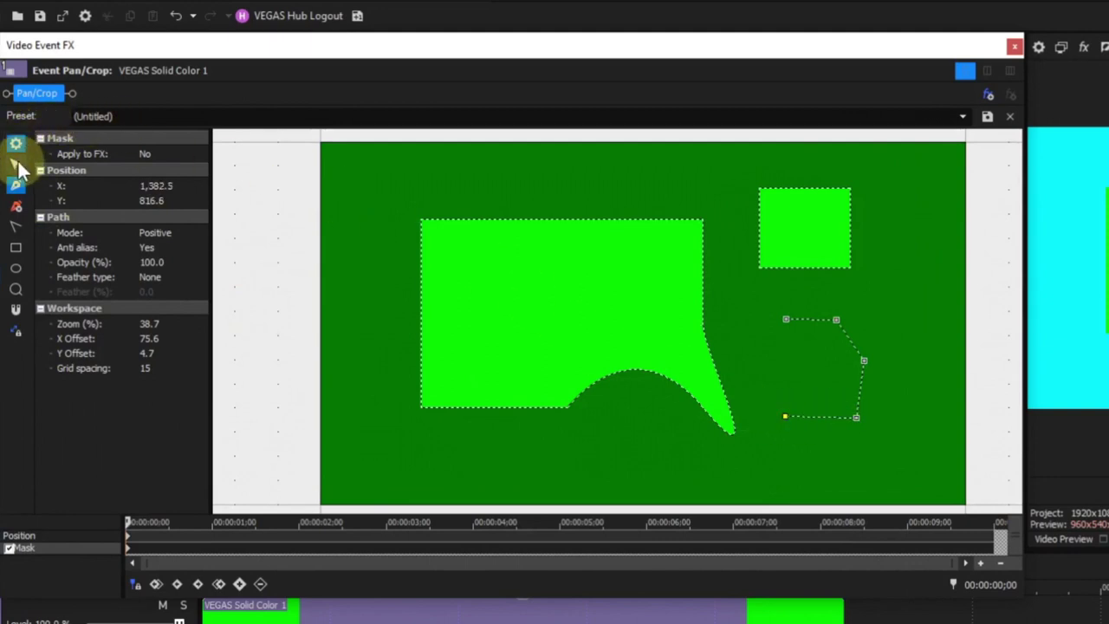
right_click(894, 410)
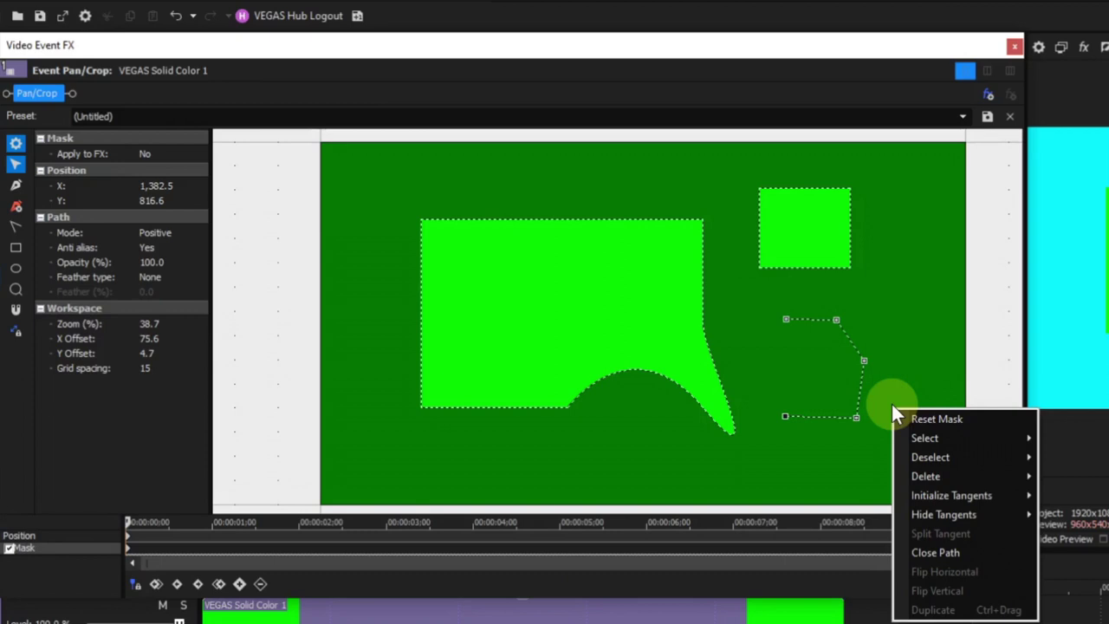
left_click(937, 555)
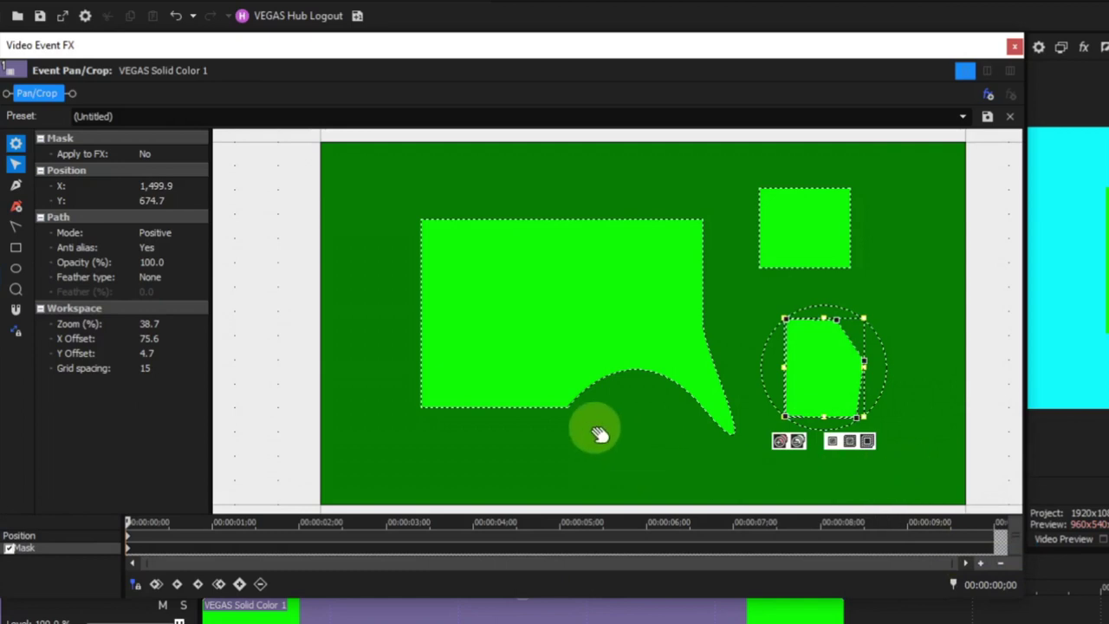
Flip the closed five-point mask path horizontally and then vertically.
right_click(626, 427)
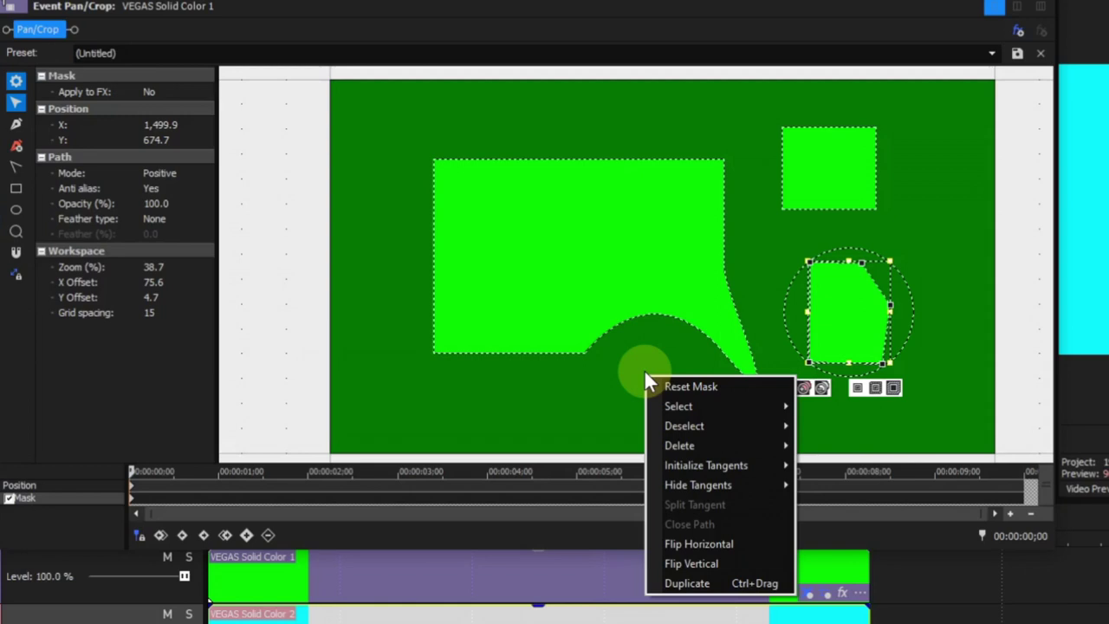
left_click(702, 544)
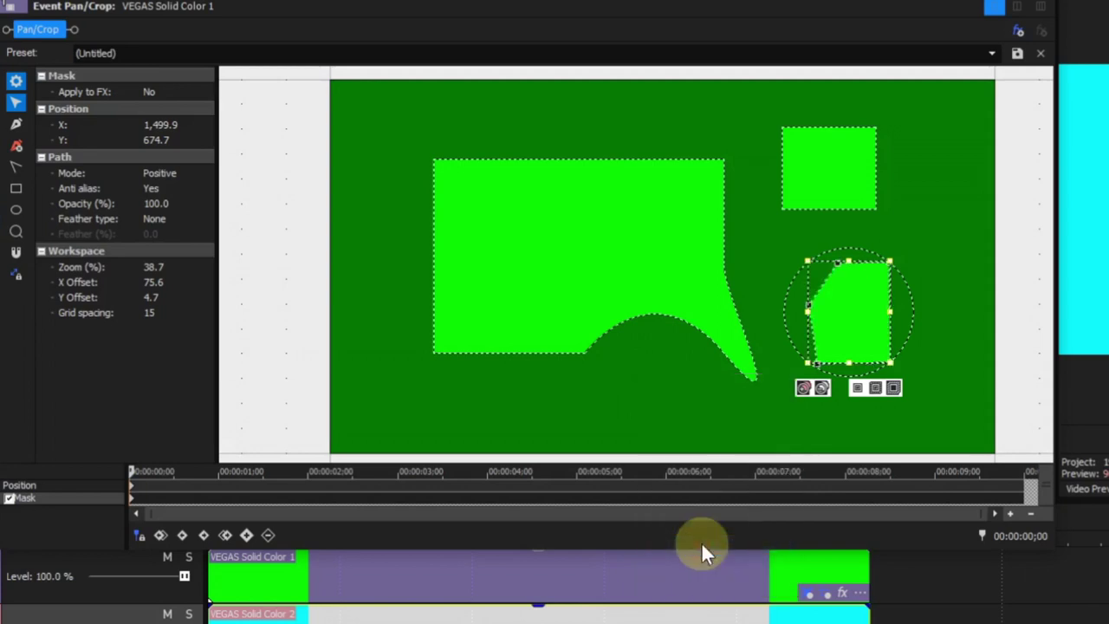
right_click(668, 397)
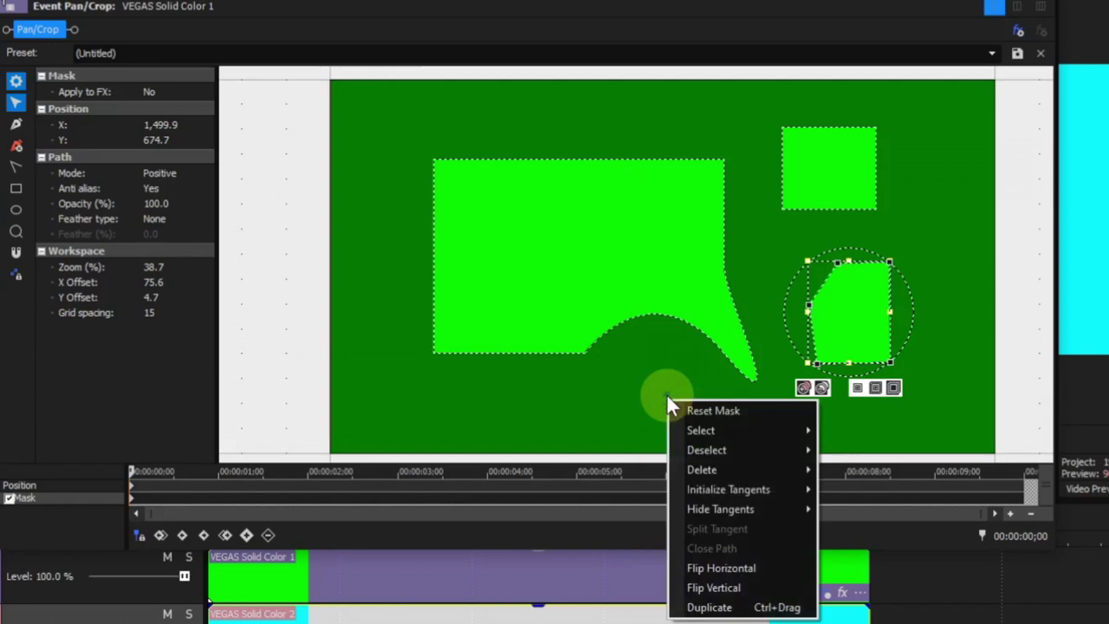
left_click(728, 587)
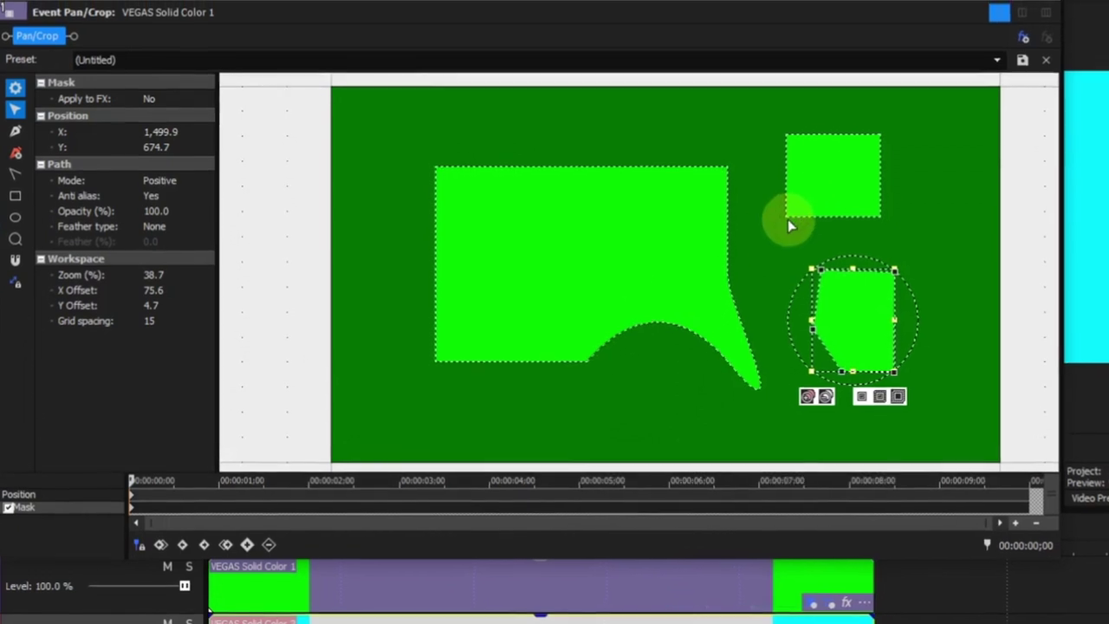
left_click(788, 222)
right_click(799, 291)
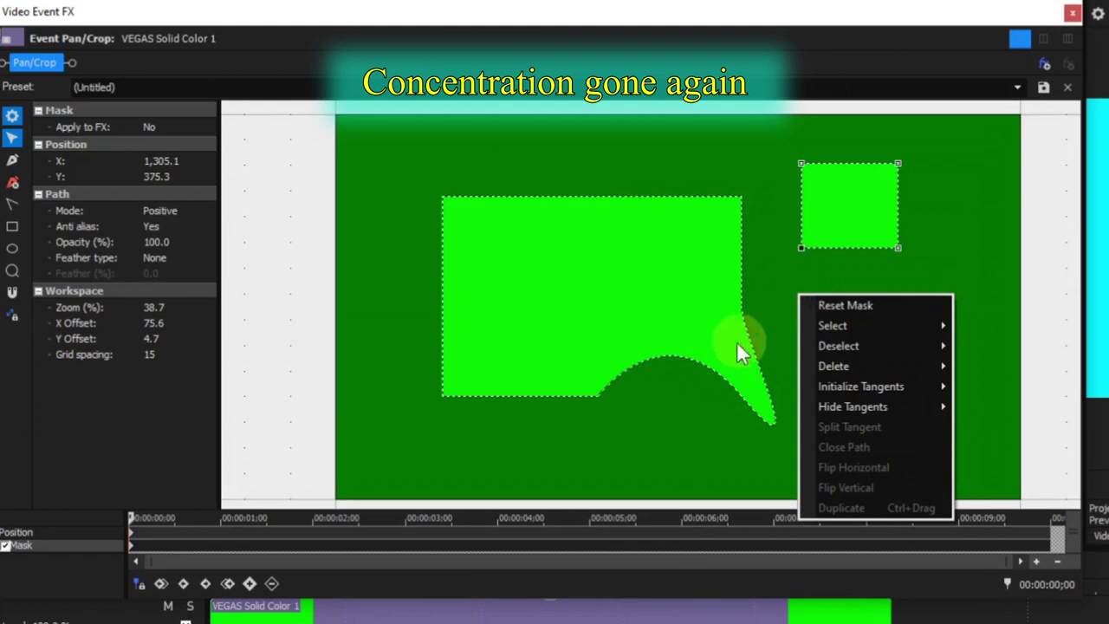
left_click(665, 356)
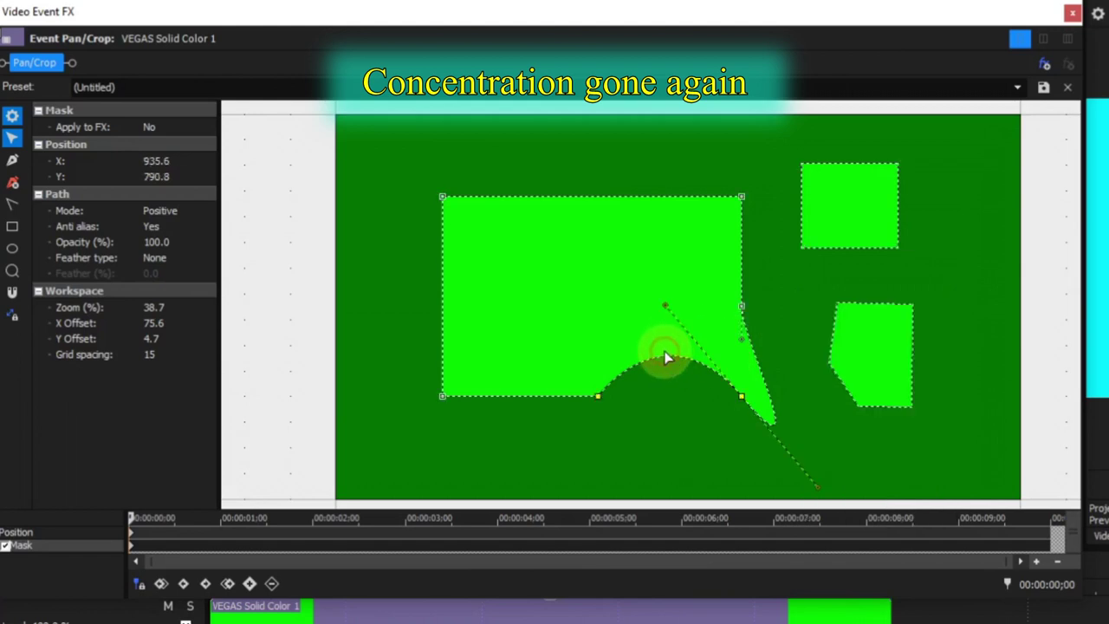
right_click(643, 401)
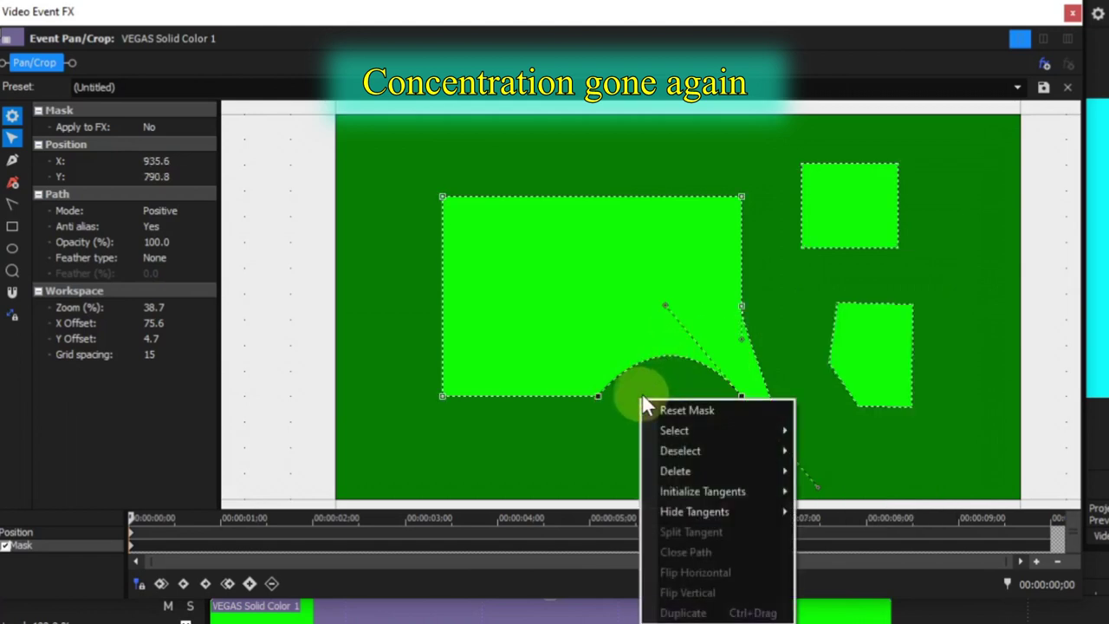
left_click(575, 397)
left_click(575, 436)
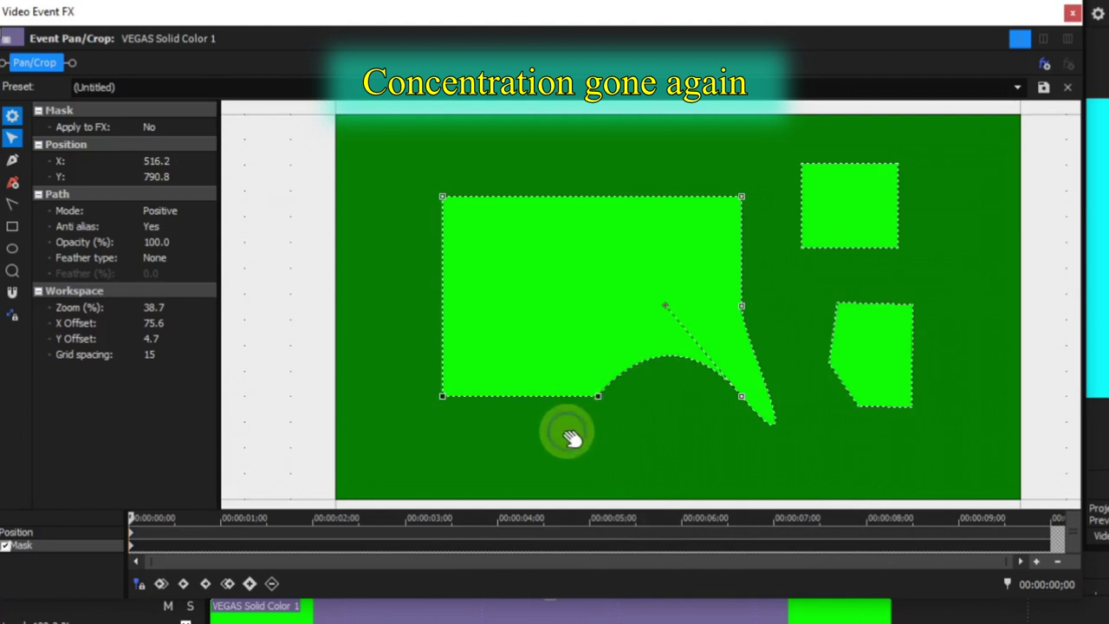
right_click(570, 438)
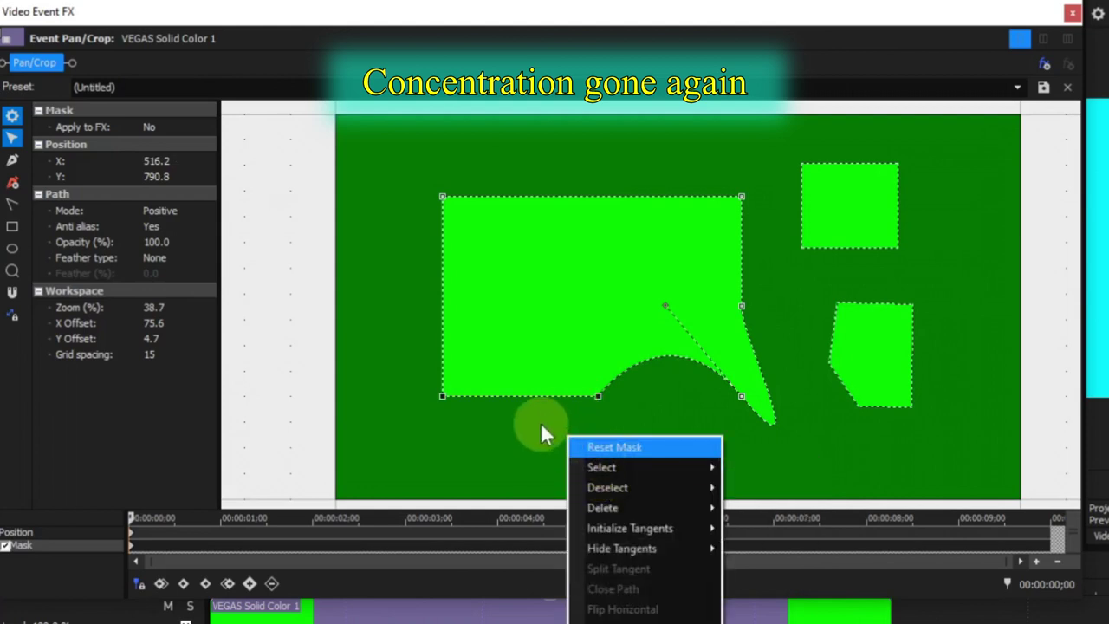
left_click(546, 424)
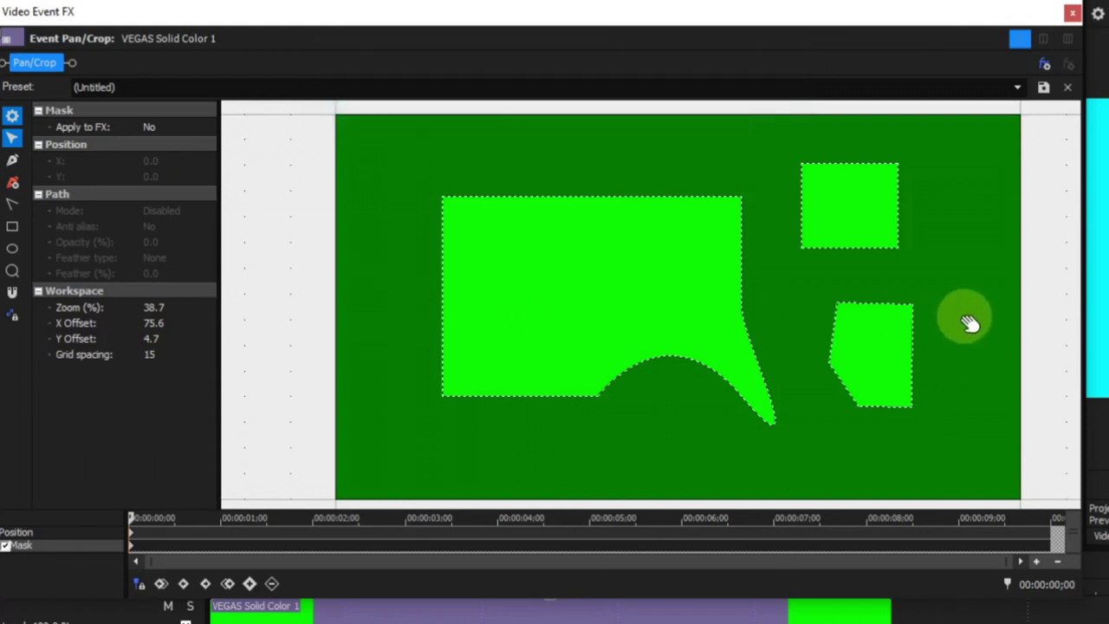
Select the whole larger curved mask path and flip it horizontally and then vertically.
left_click(557, 396)
right_click(356, 370)
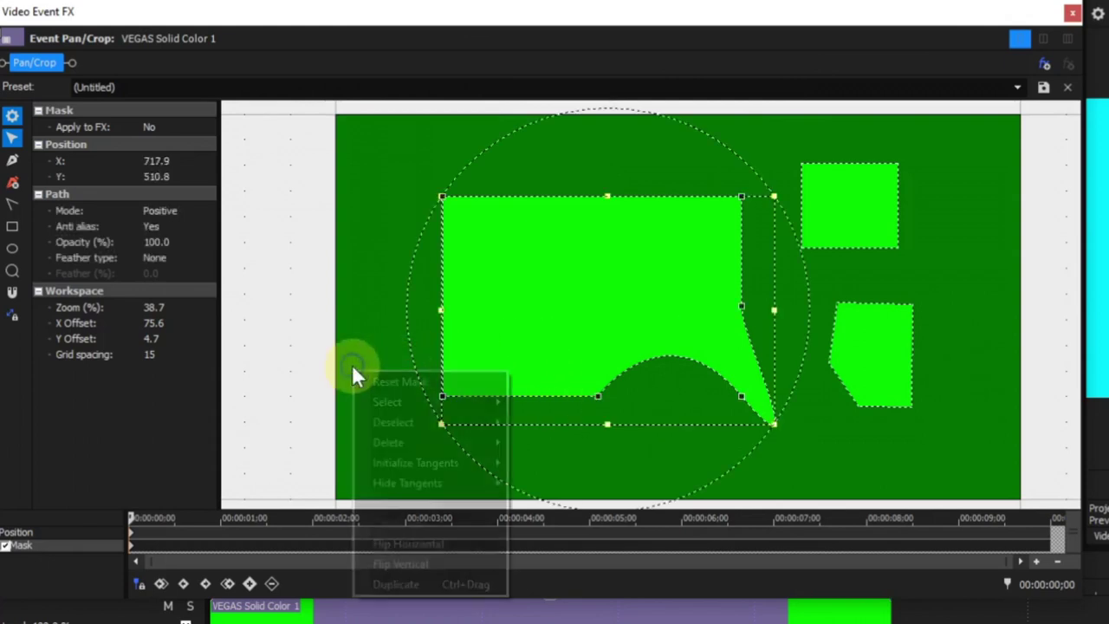
left_click(419, 544)
right_click(375, 405)
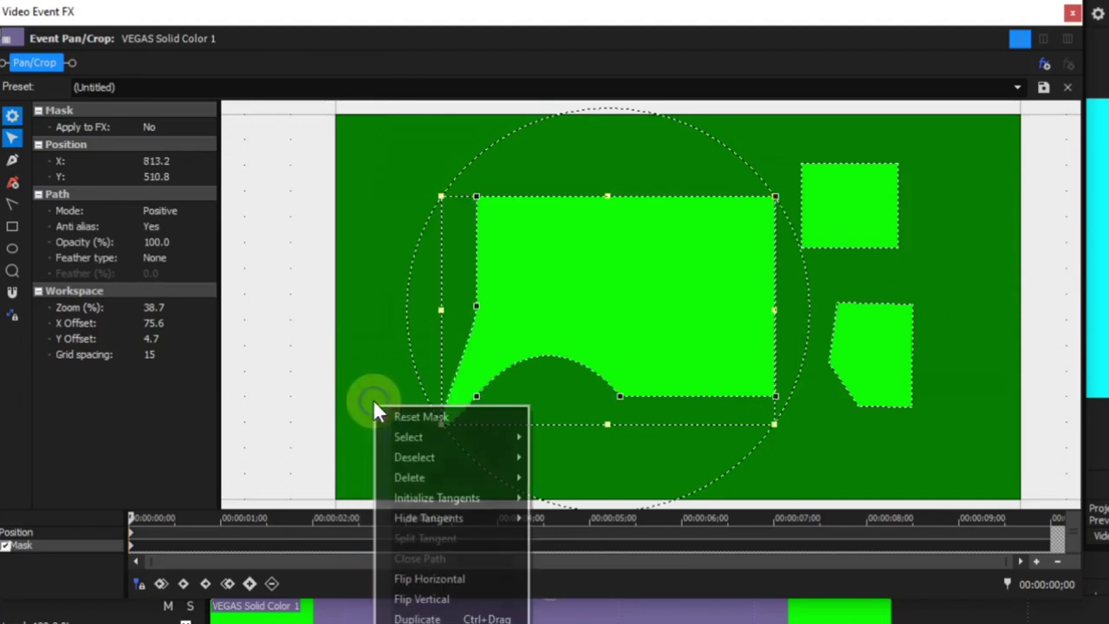
left_click(421, 599)
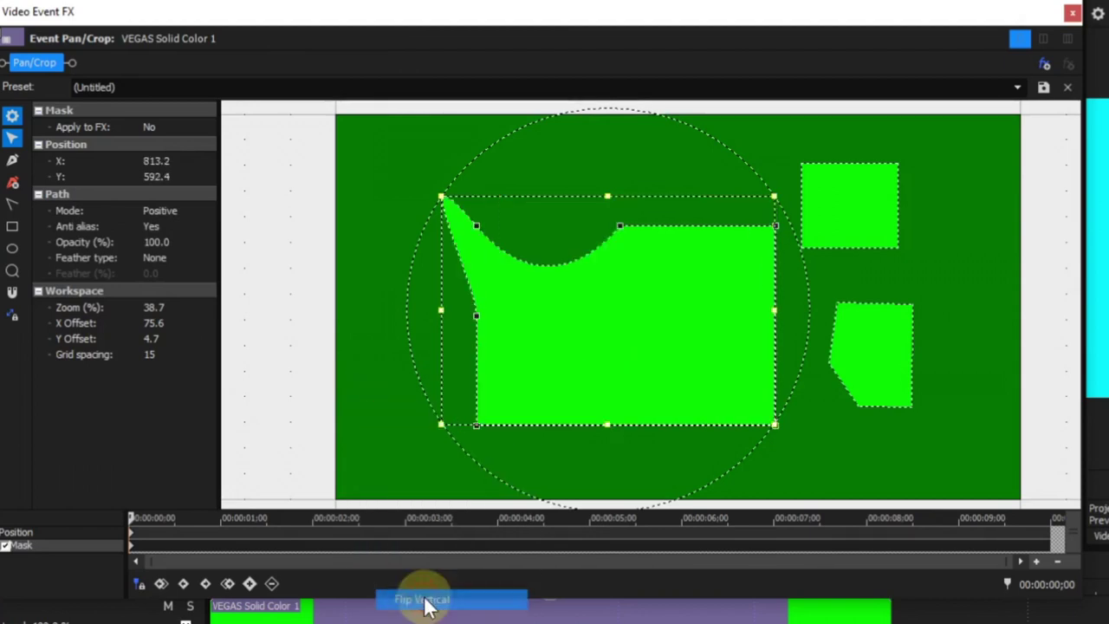
left_click(370, 333)
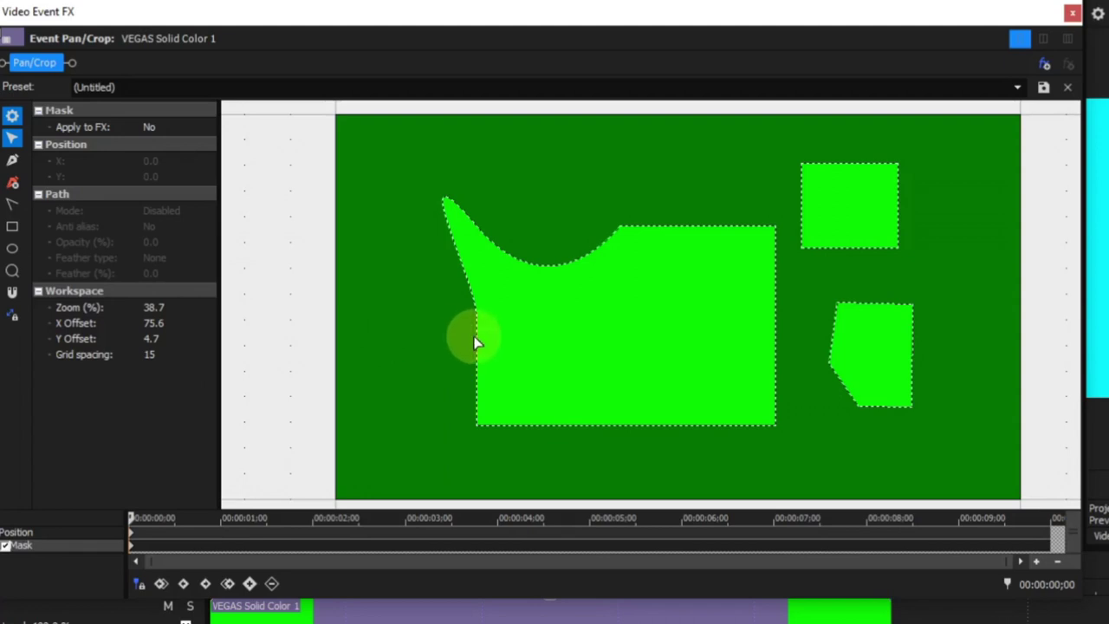
Duplicate the small upper-right rectangle path with the Duplicate command and move the copy down and right to about X 1,649, Y 396.
left_click(830, 241)
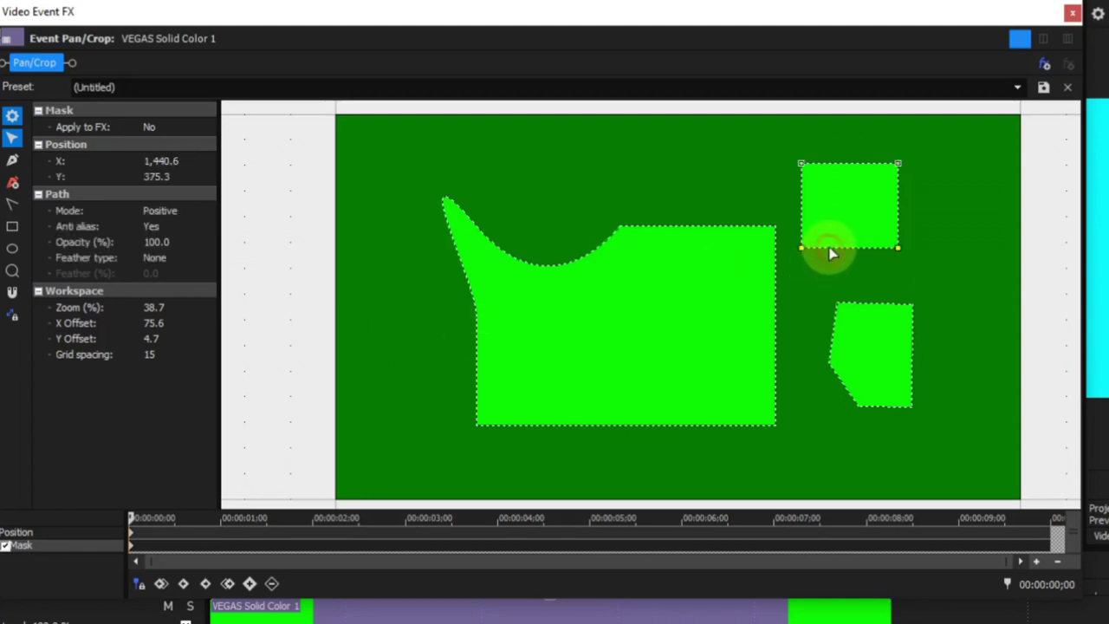
right_click(402, 342)
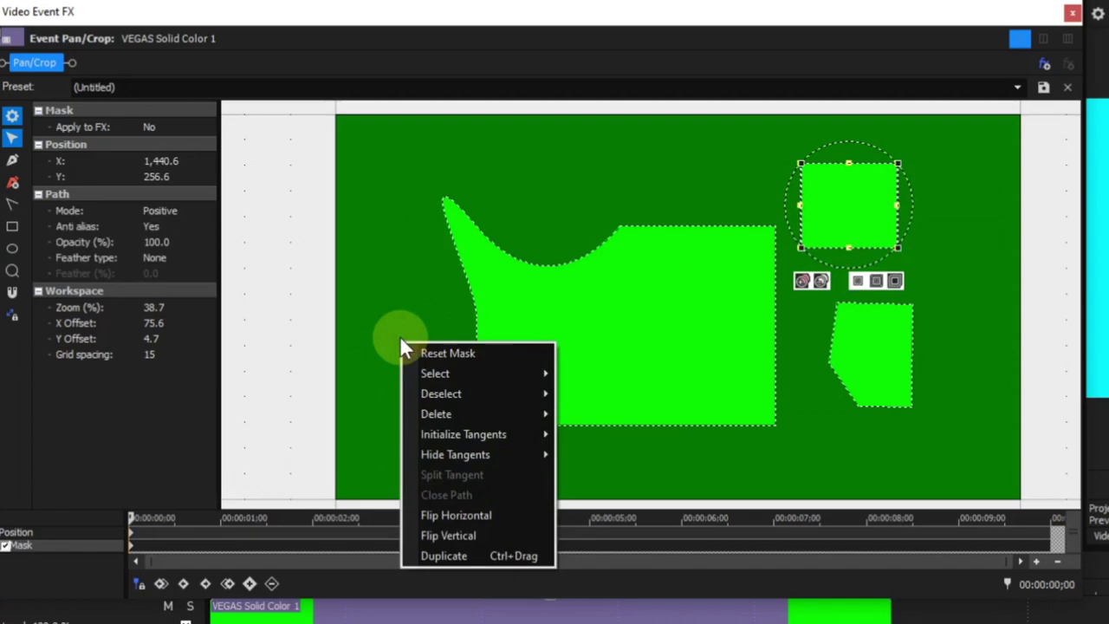
left_click(462, 555)
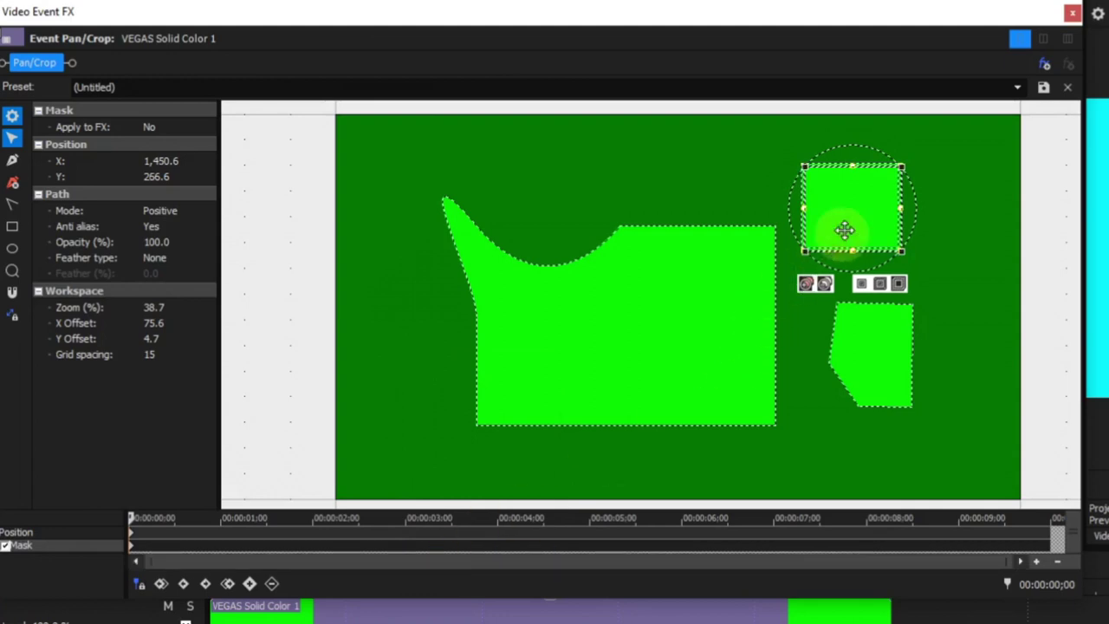
left_click_drag(851, 211, 922, 257)
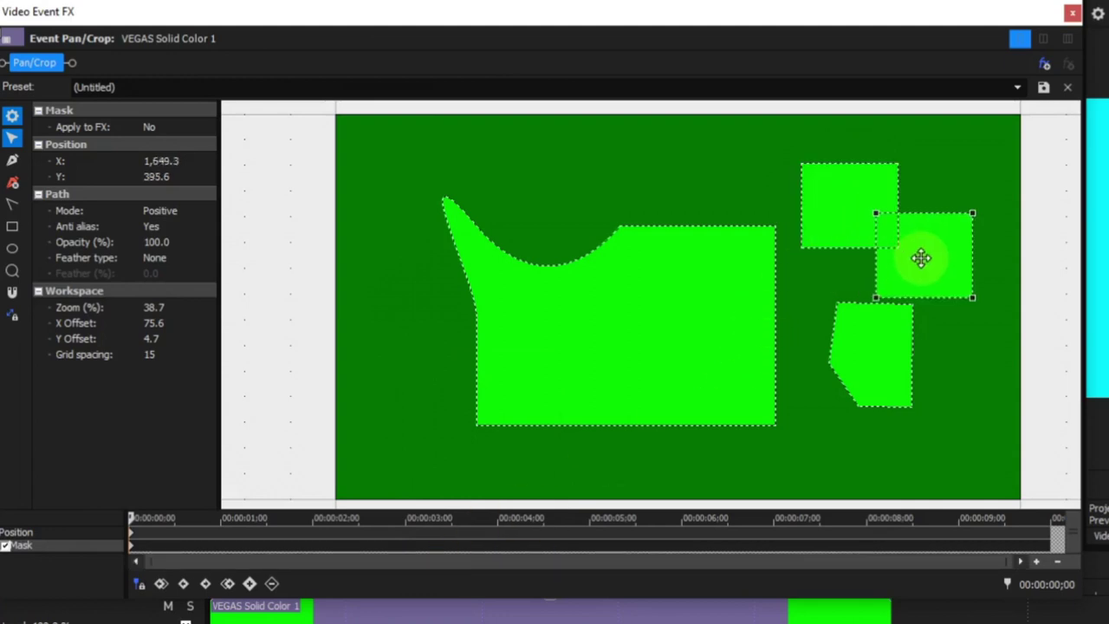
left_click(921, 257)
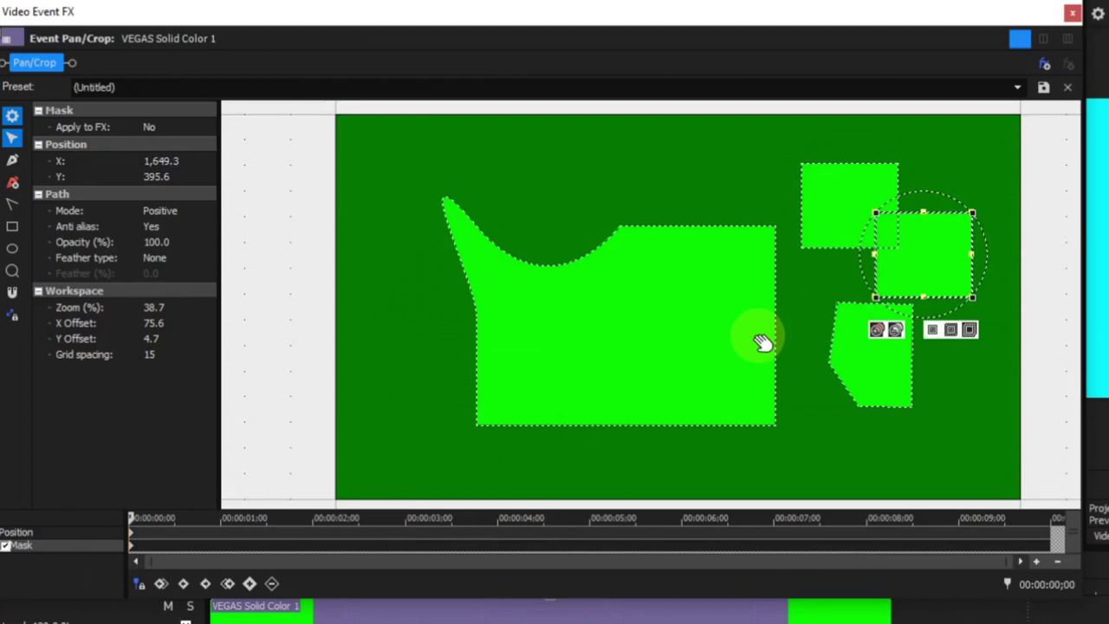
left_click(660, 350)
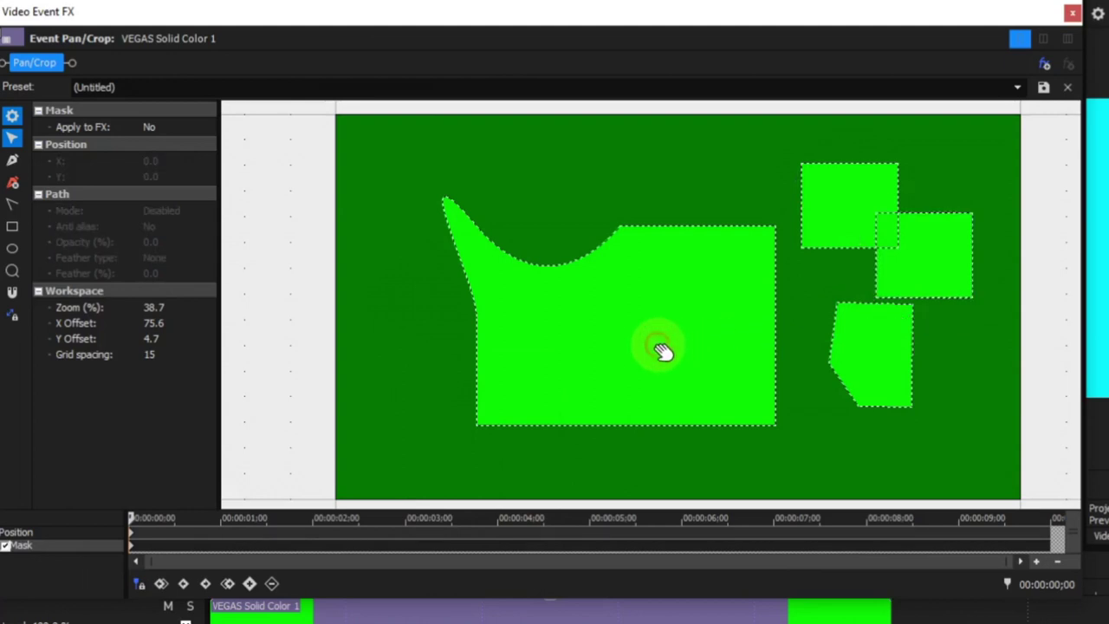
Duplicate the larger curved path by pulling off a copy up and left to about X 581, Y 512.
left_click(621, 428)
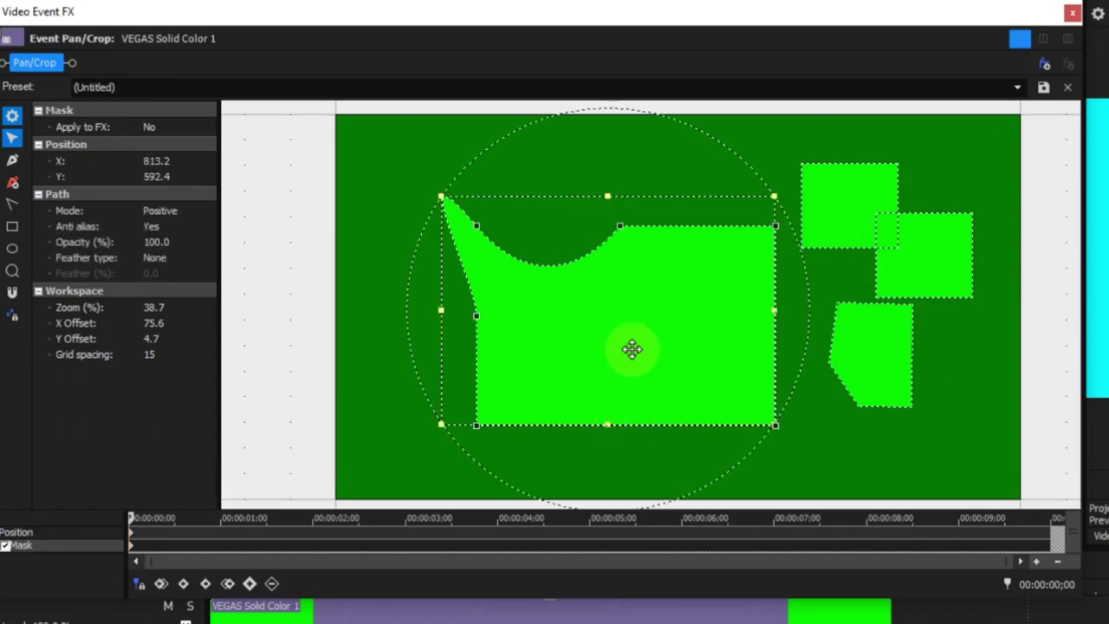
left_click_drag(633, 350, 550, 321, "ctrl")
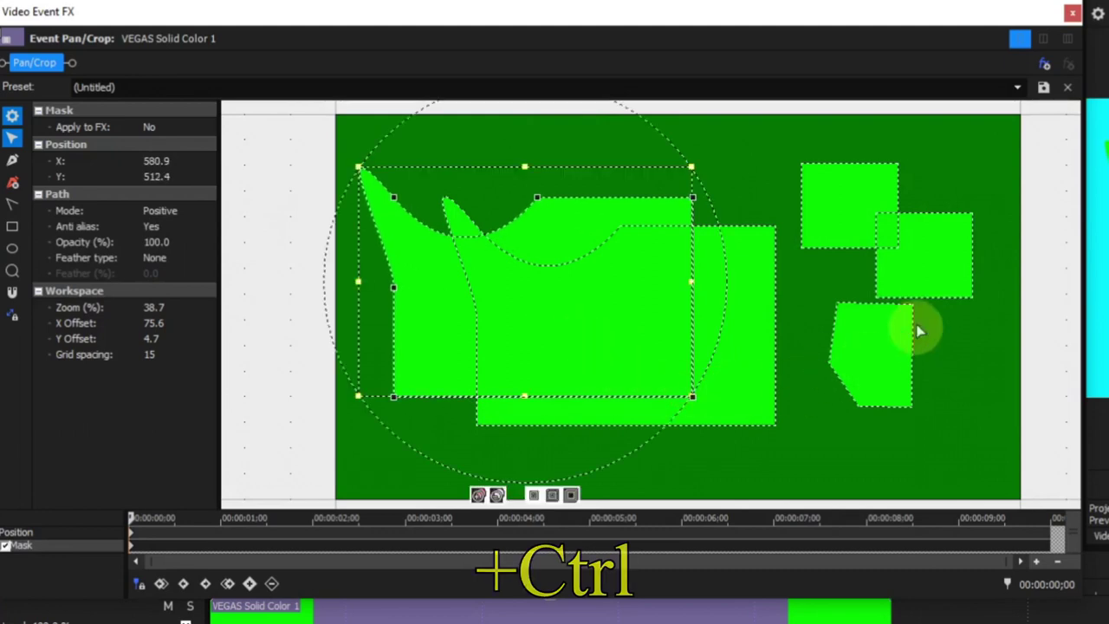
left_click(890, 371)
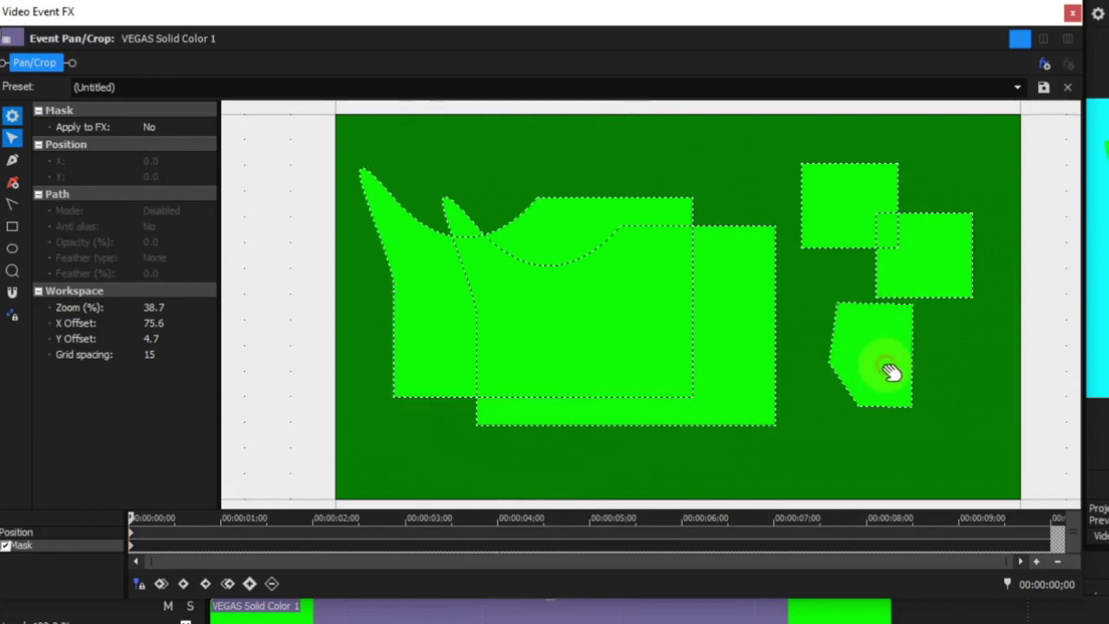
Select the five-point path with the copied rectangle and pull off duplicates of both to about X 1,104, Y 379.
left_click(880, 413)
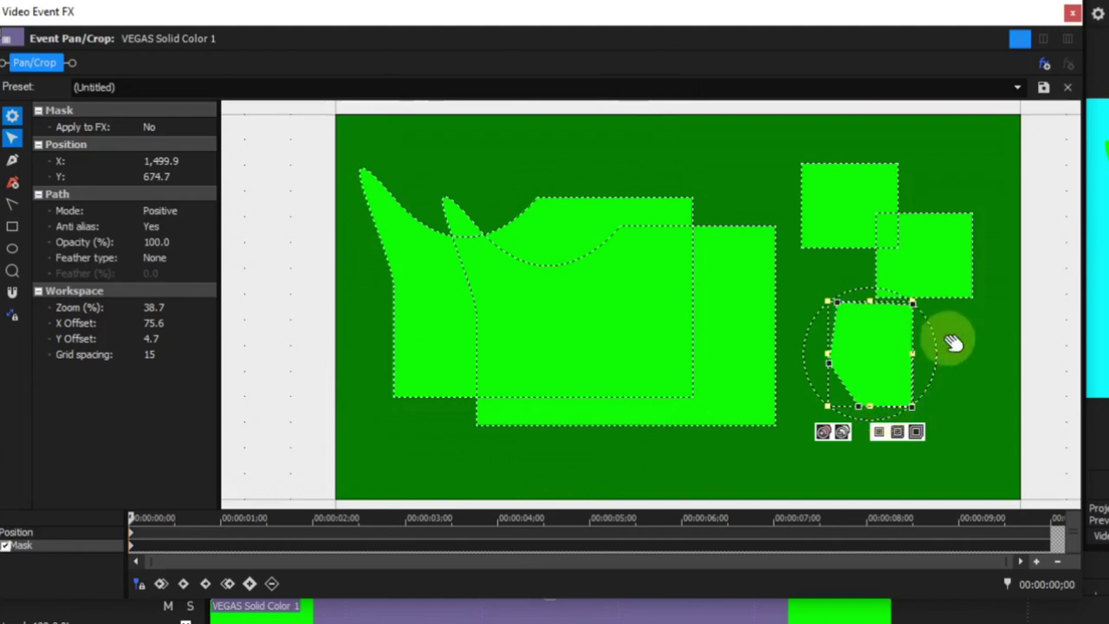
left_click(949, 304, "shift")
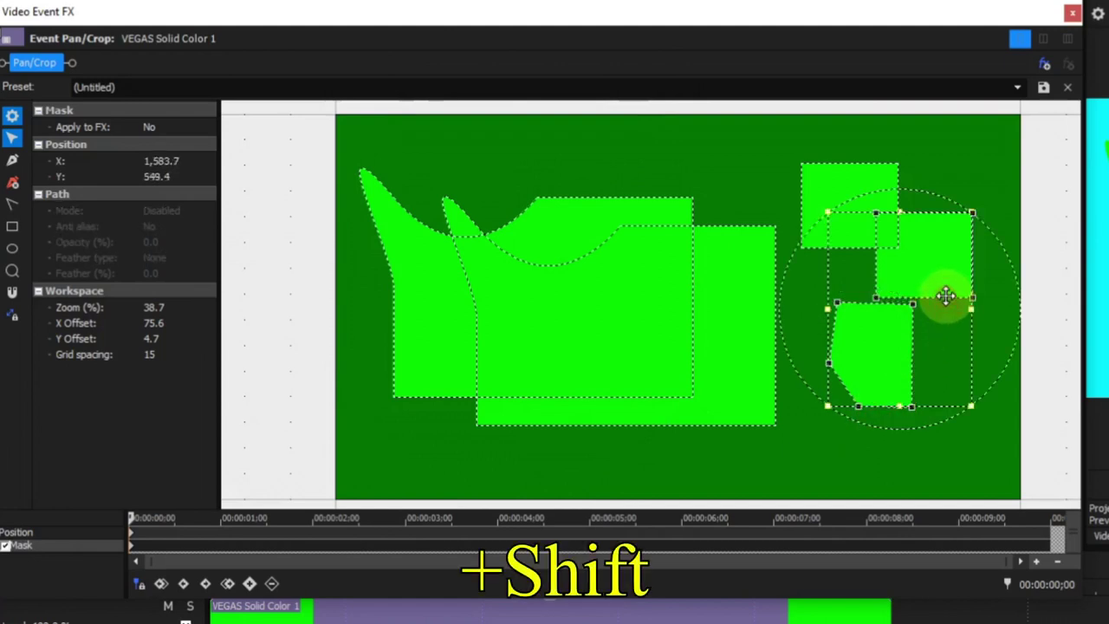
left_click_drag(916, 280, 774, 365)
left_click_drag(760, 264, 744, 222)
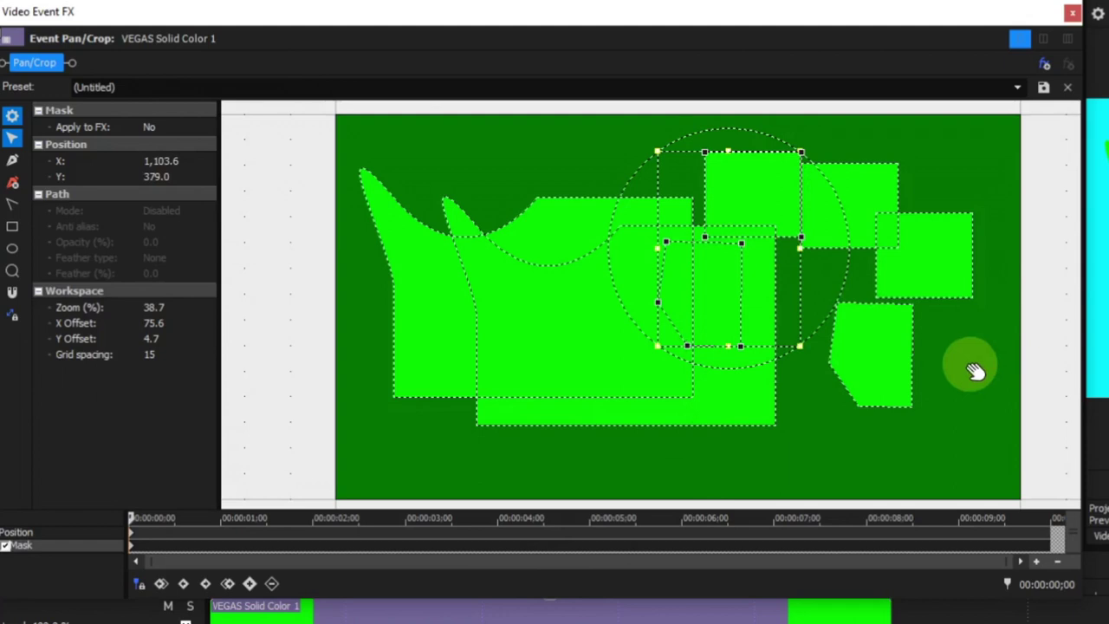
left_click(969, 364)
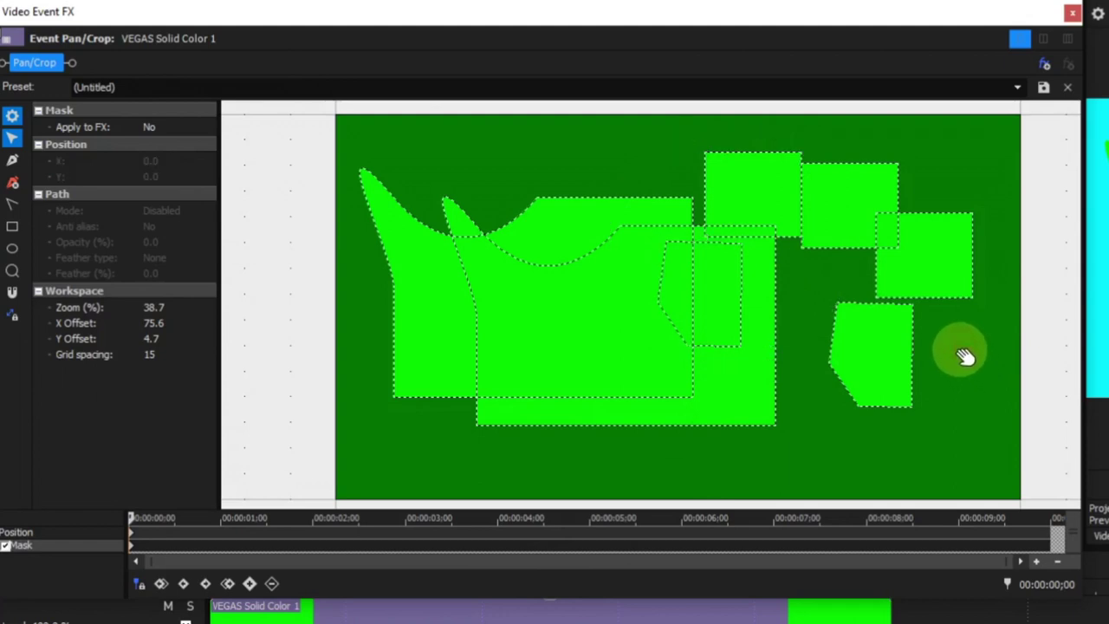
Reset the mask and draw a new rectangle mask near the frame's centre at about X 976, Y 573.
right_click(960, 349)
left_click(1001, 365)
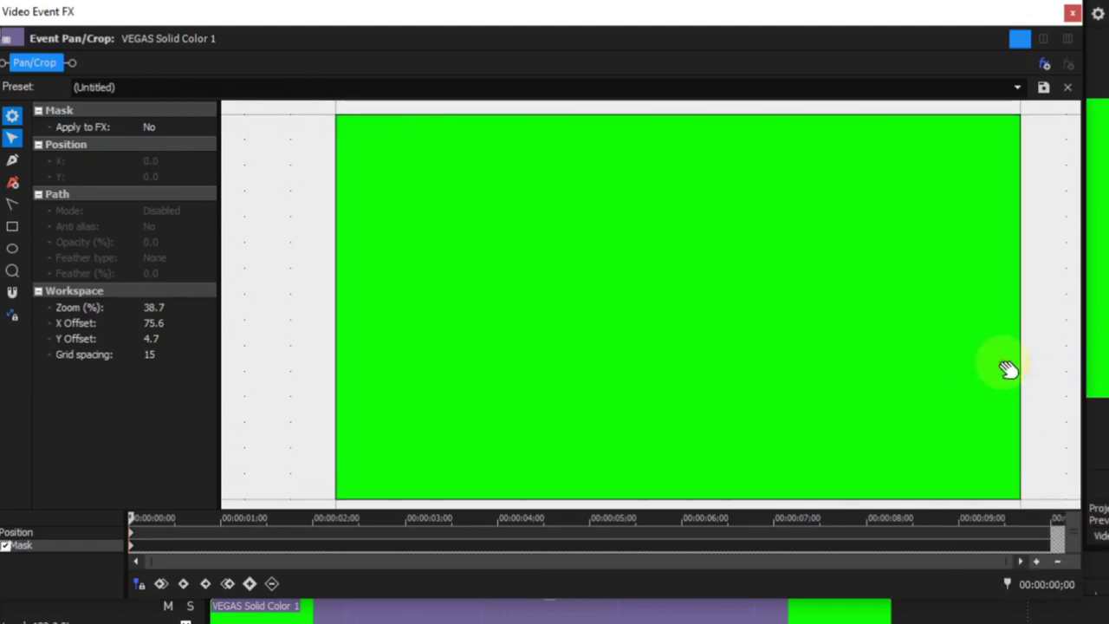
left_click(12, 226)
mouse_move(598, 260)
left_mouse_down()
mouse_move(629, 261)
mouse_move(769, 334)
mouse_move(770, 376)
left_mouse_up()
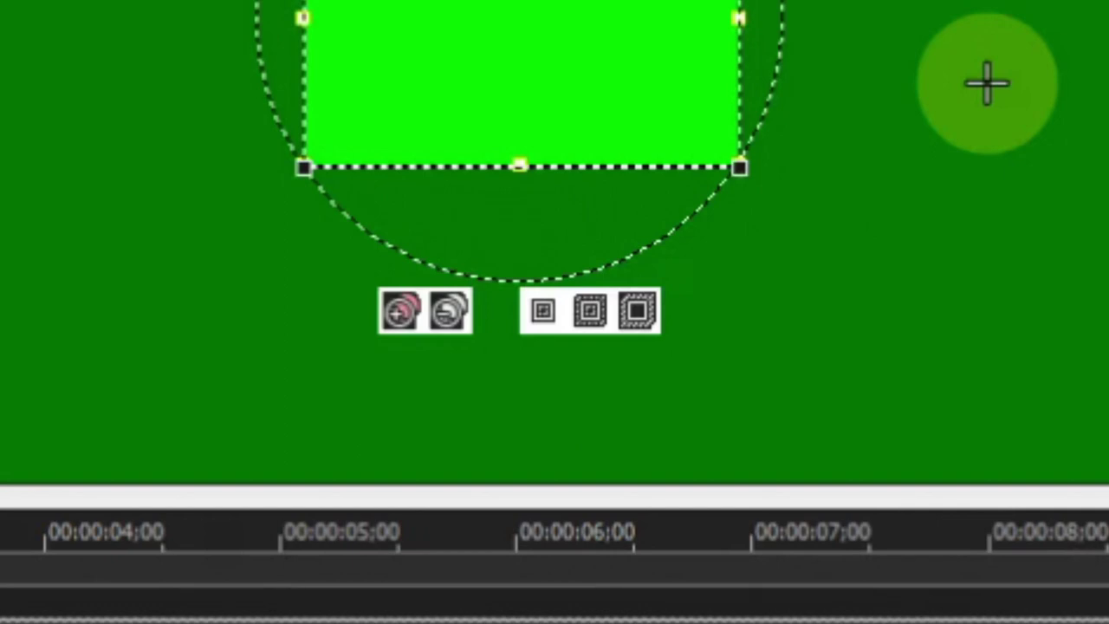
Pull off a duplicate of the new rectangle to about X 1,389, Y 555 and select both rectangles together.
left_click_drag(508, 65, 881, 47)
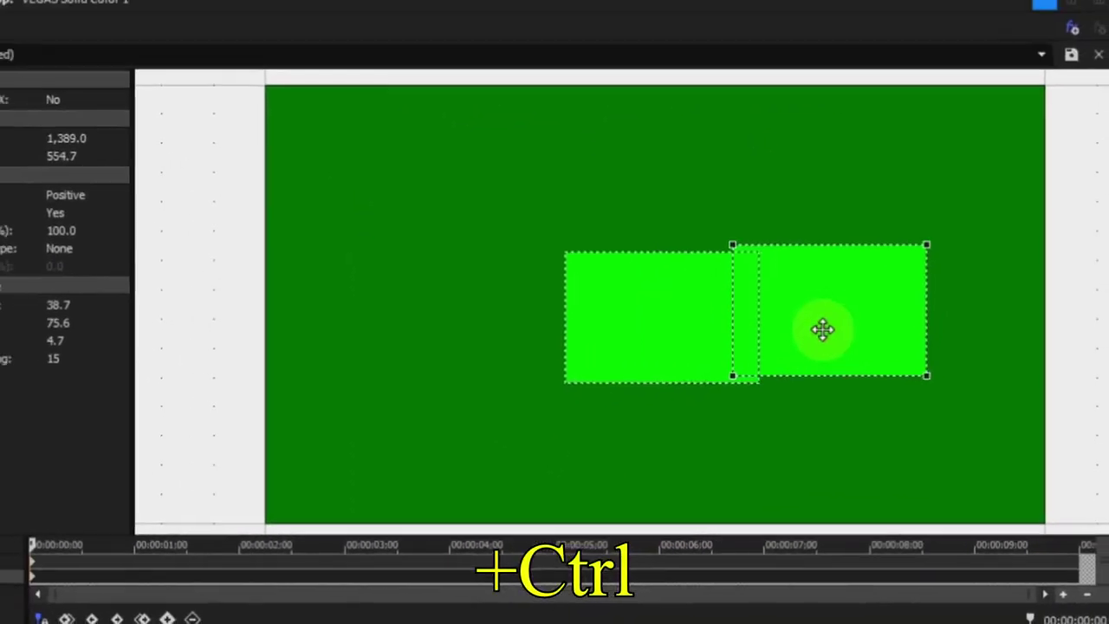
left_click_drag(822, 329, 822, 330)
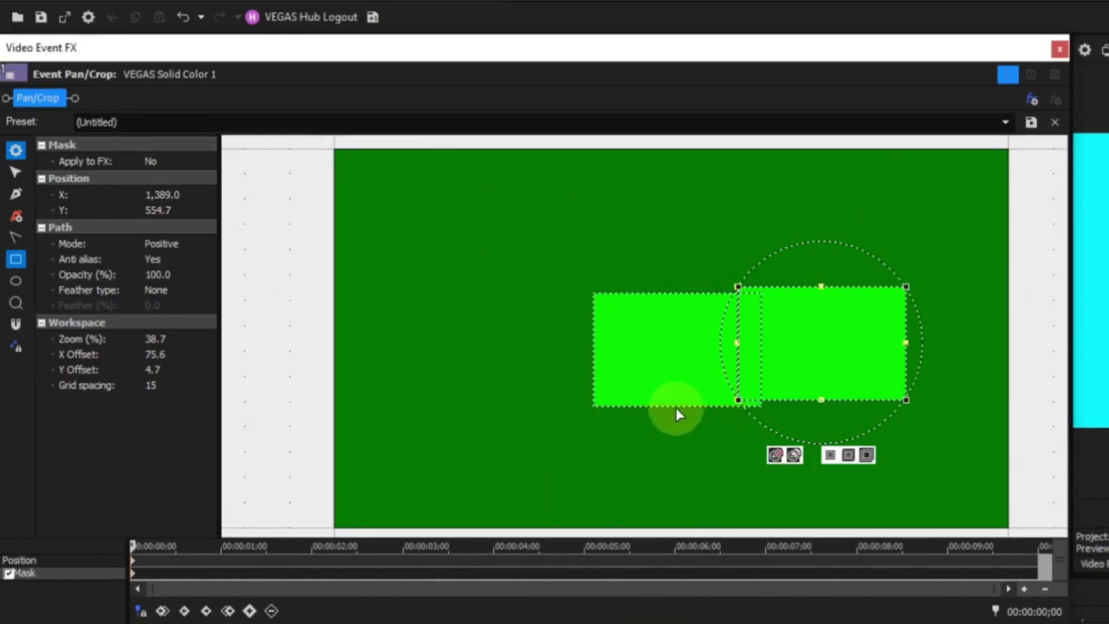
left_click(673, 409, "shift")
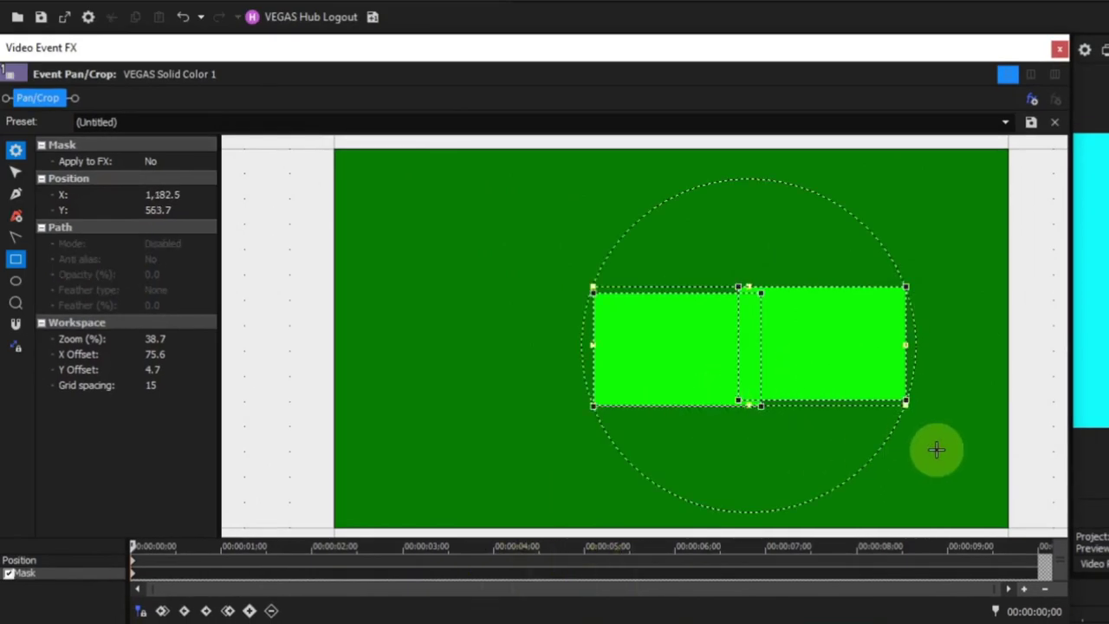
Undo the combined selection and the duplication so only the original rectangle mask is left.
left_click(184, 18)
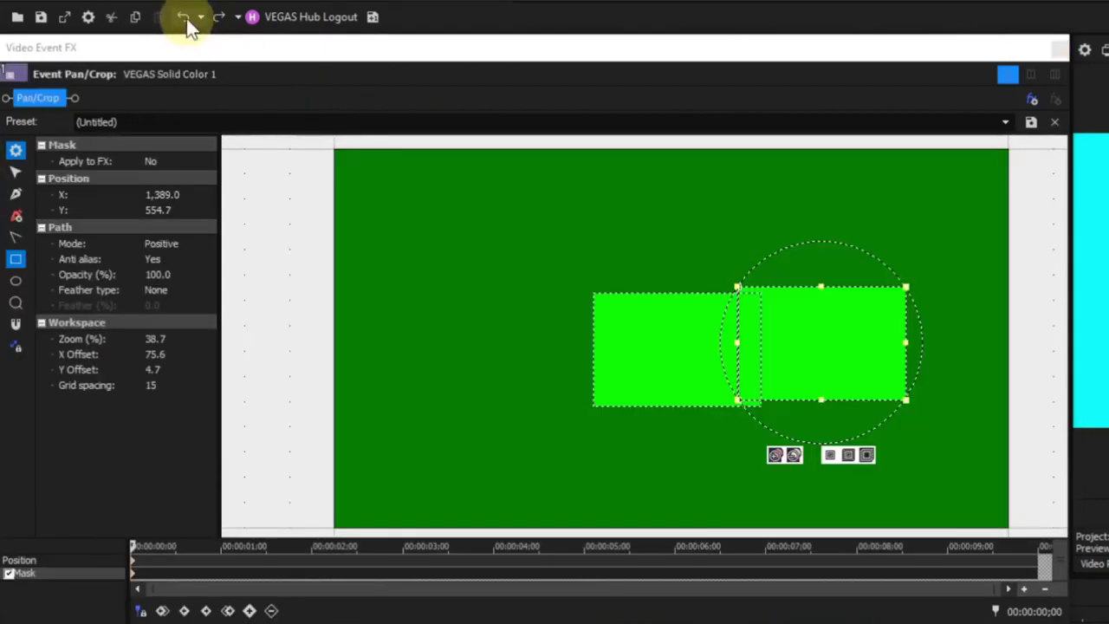
left_click(184, 19)
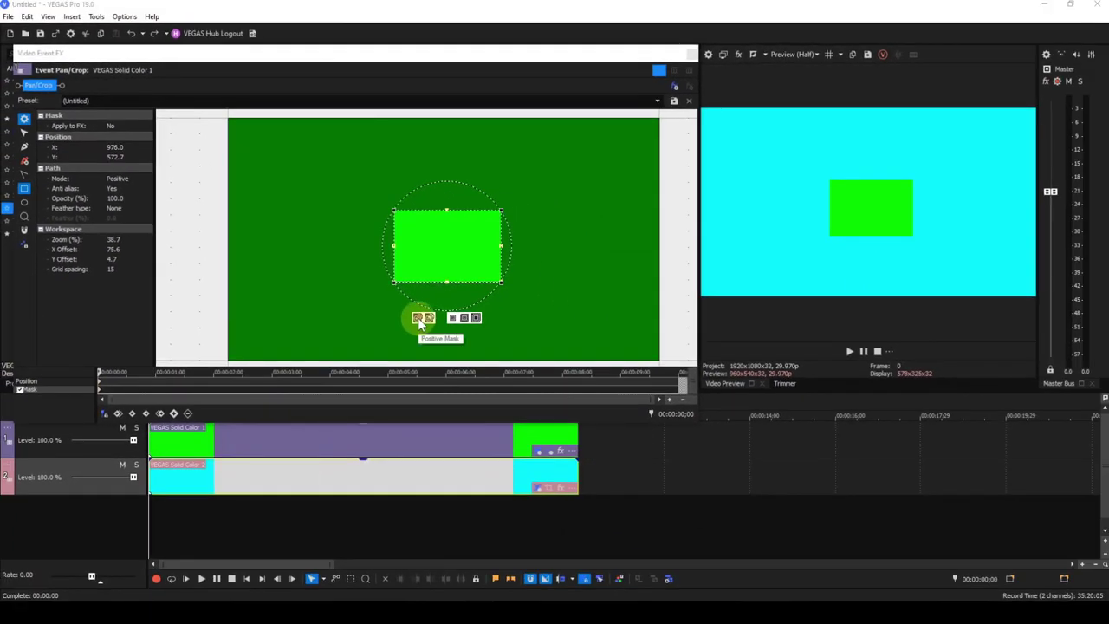
Toggle the rectangle's Positive Mask mode on and off, finishing with the path mode set to Disabled.
left_click(418, 318)
left_click(418, 317)
left_click(418, 317)
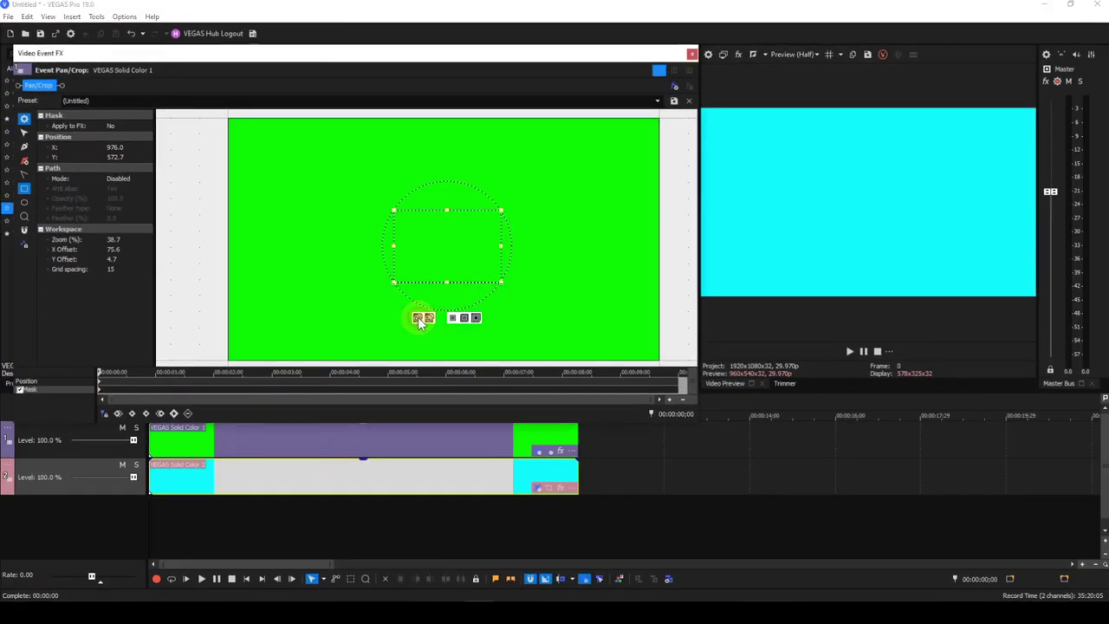
Toggle the rectangle's Positive Mask mode on and off again, finishing with the path mode set to Positive.
left_click(418, 317)
left_click(418, 317)
left_click(417, 317)
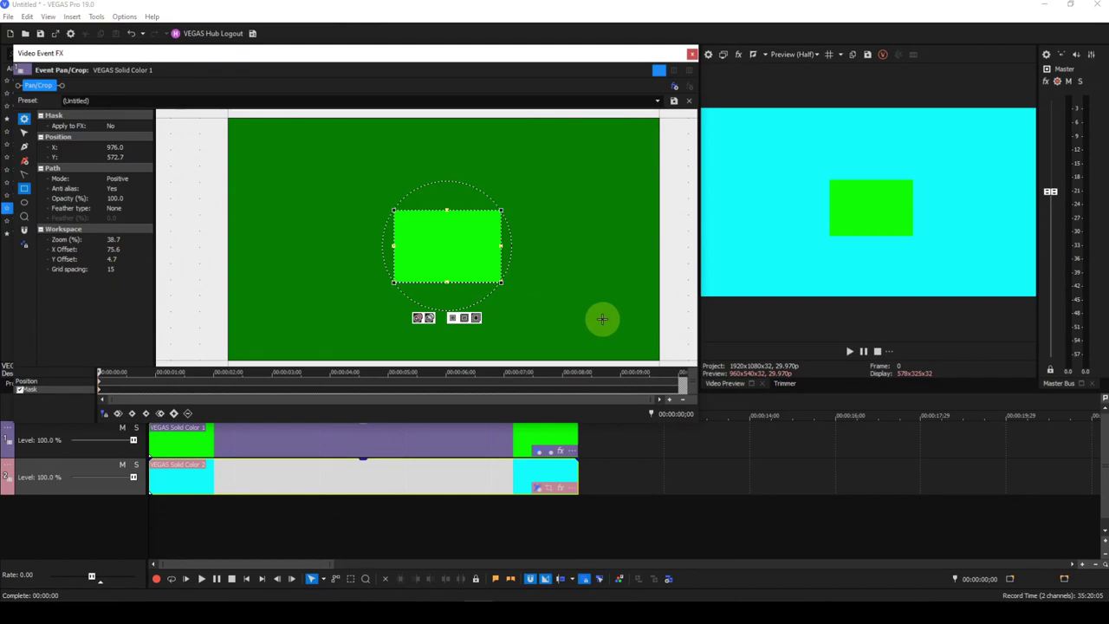
Toggle the rectangle's Negative Mask mode on and off several times and return the path mode to Positive.
left_click(428, 318)
left_click(427, 318)
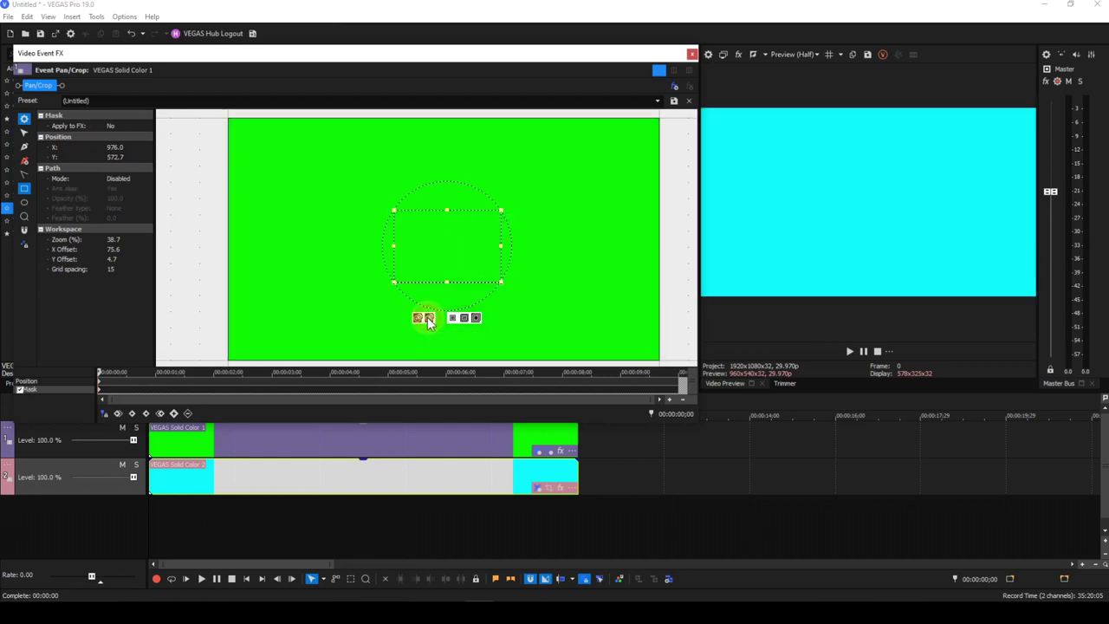
left_click(428, 318)
left_click(427, 318)
left_click(428, 318)
left_click(428, 318)
left_click(427, 318)
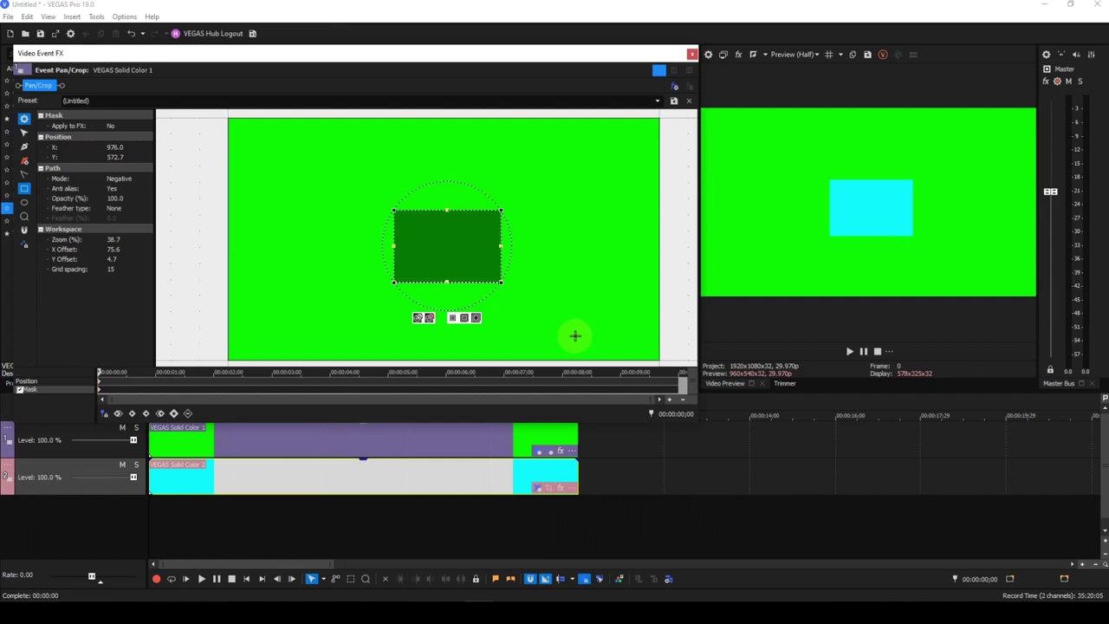
left_click(424, 318)
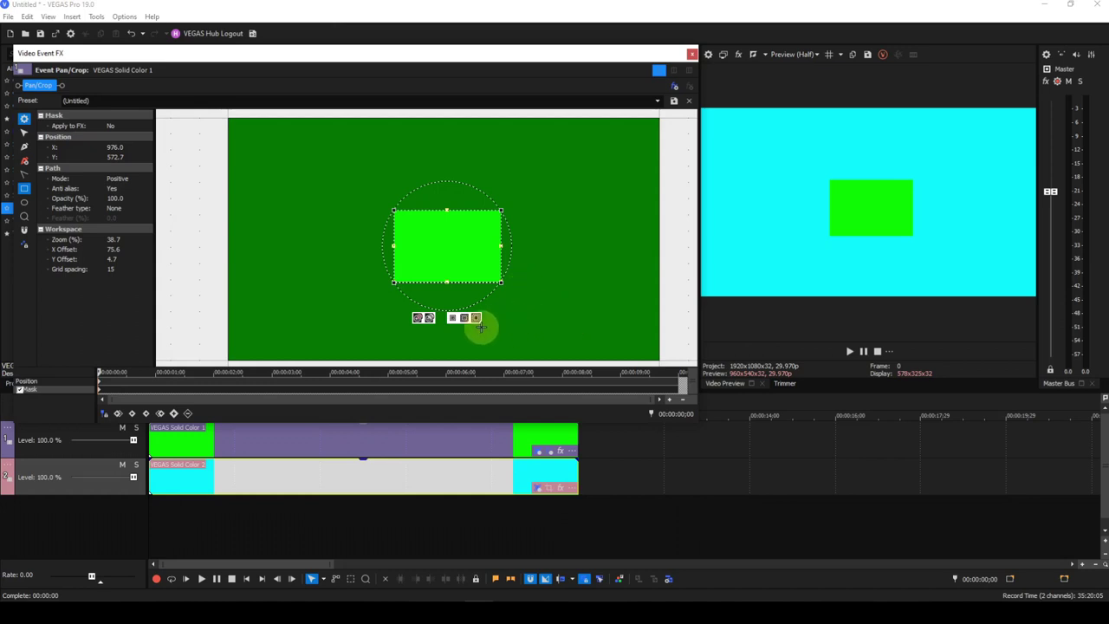
Feather the rectangle mask inside by 7.7% and switch its feather type through Both to Out.
left_click(452, 318)
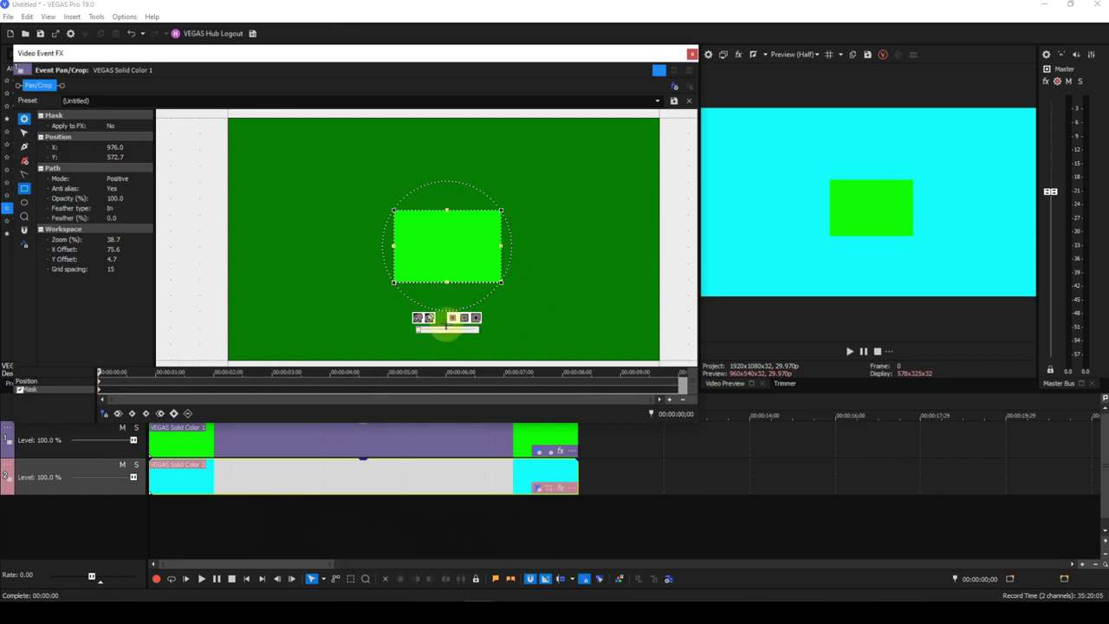
left_click(420, 330)
left_click_drag(420, 330, 427, 330)
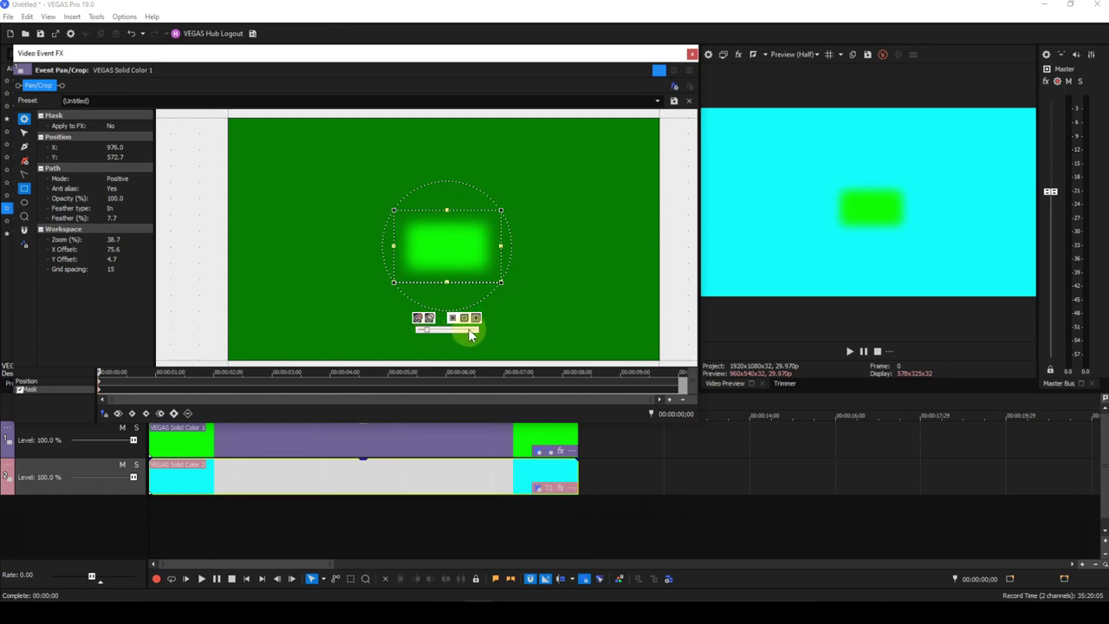
left_click(465, 319)
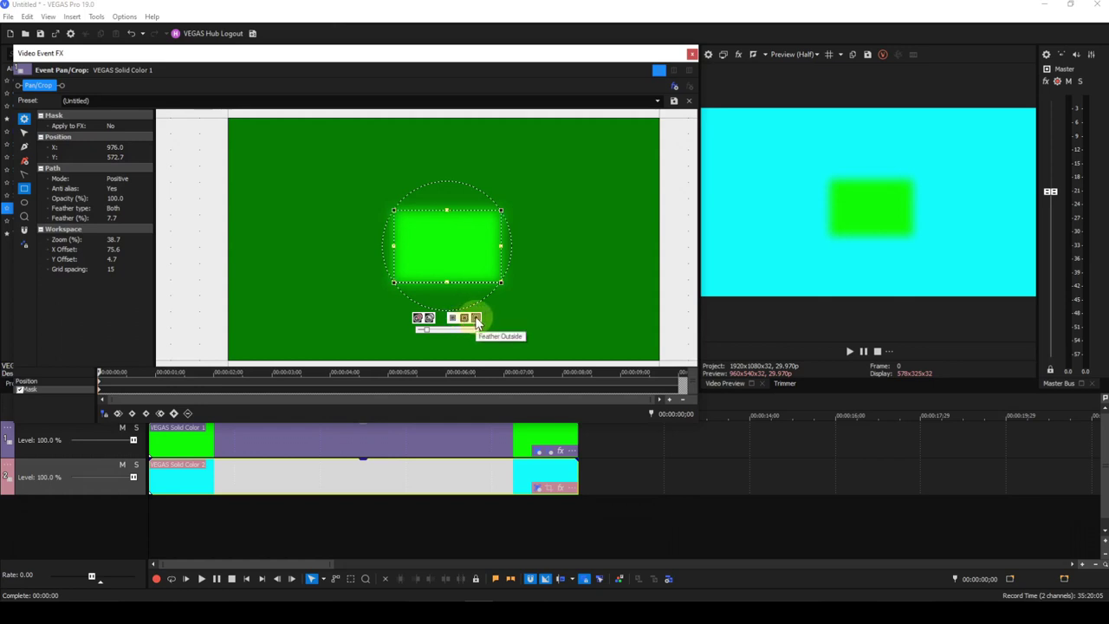
left_click(476, 320)
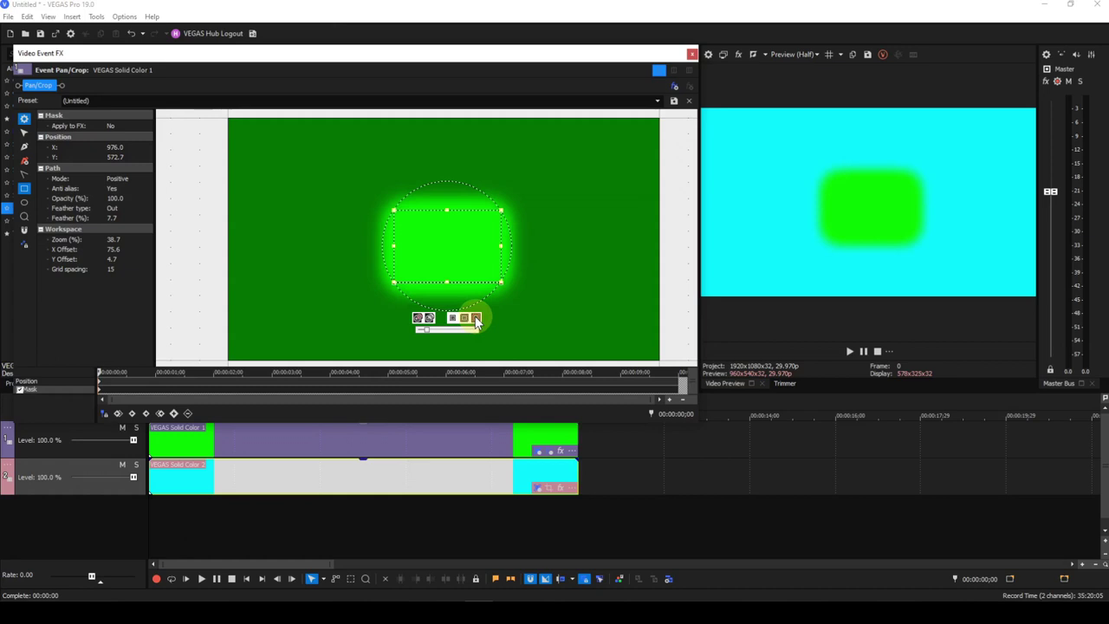